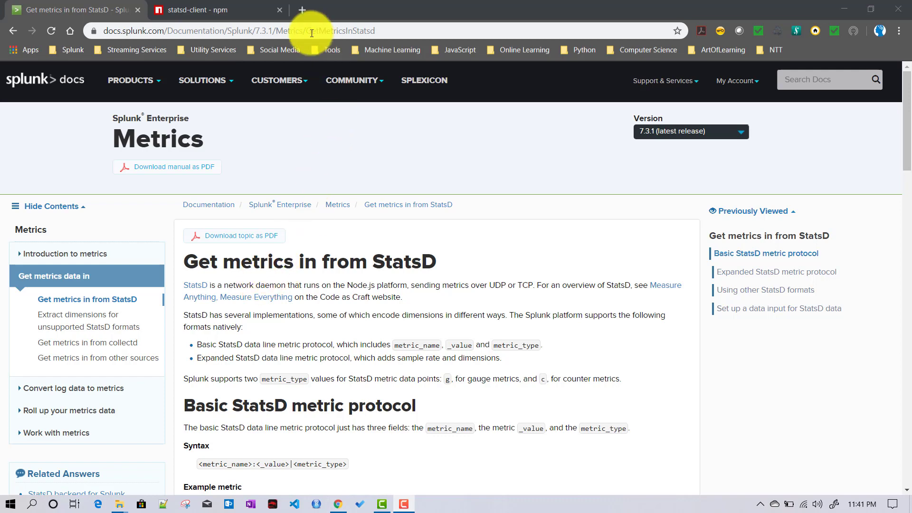
# Open google.com in a new browser tab and search for "install node.js".
pyautogui.click(303, 11)
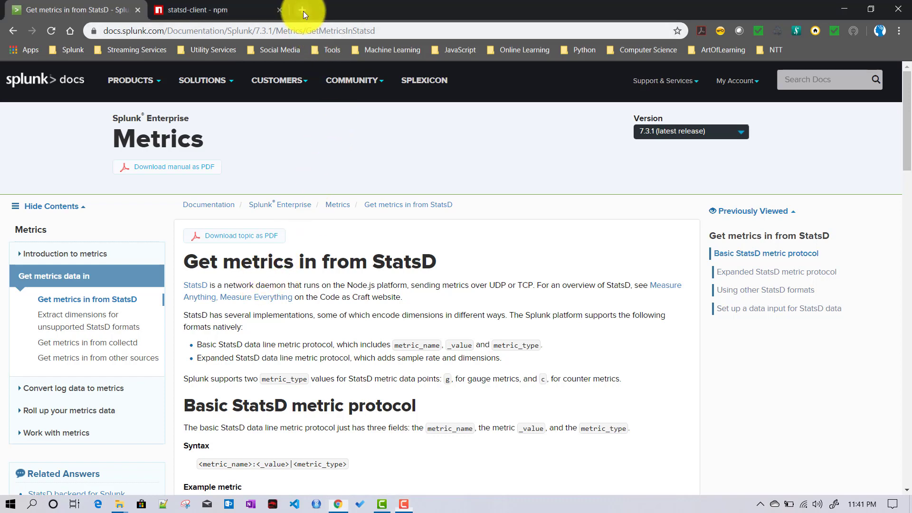
pyautogui.click(274, 33)
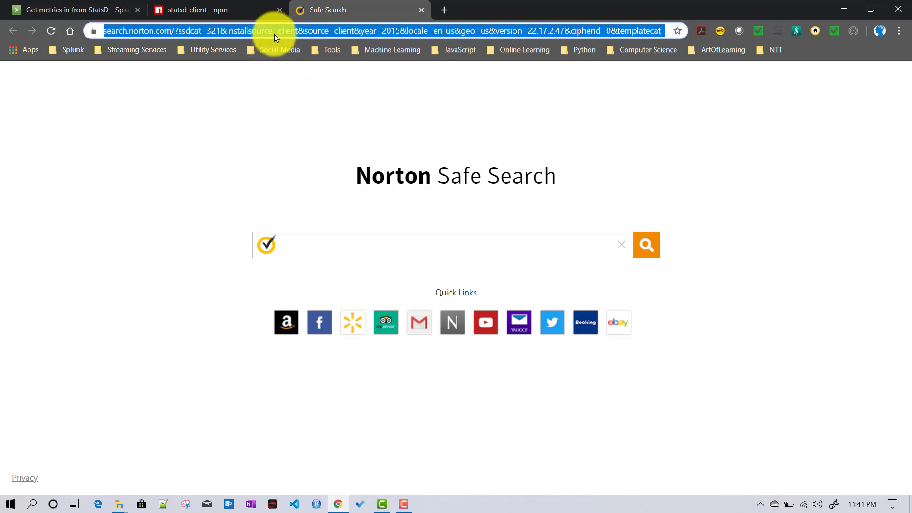
pyautogui.write('goo')
pyautogui.press('Return')
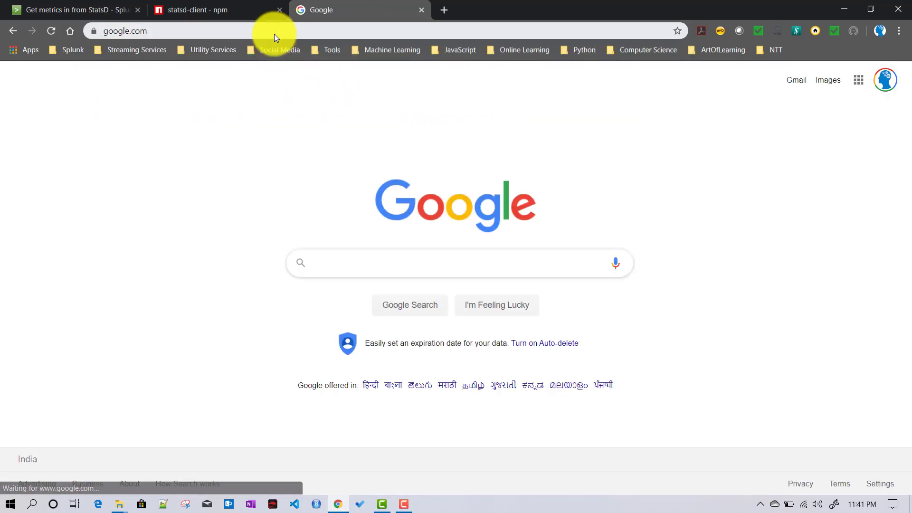
pyautogui.write('s')
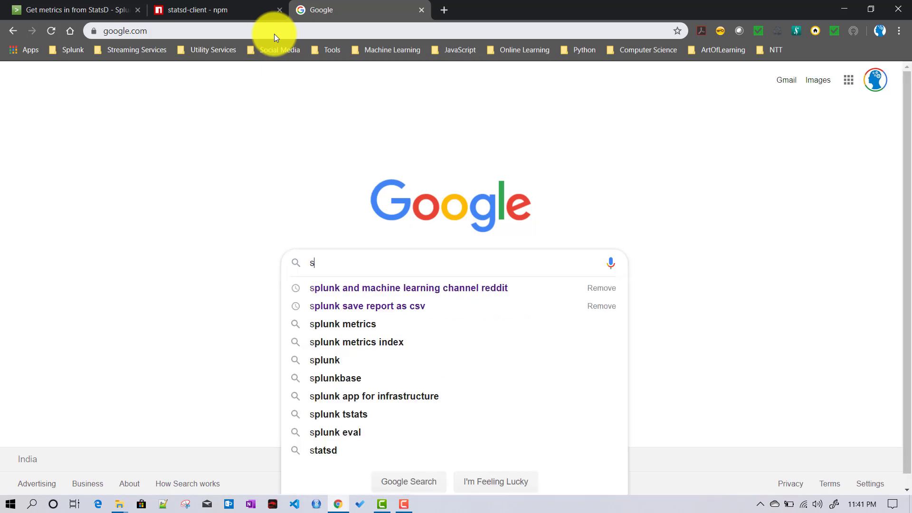
pyautogui.press('BackSpace')
pyautogui.write('insta')
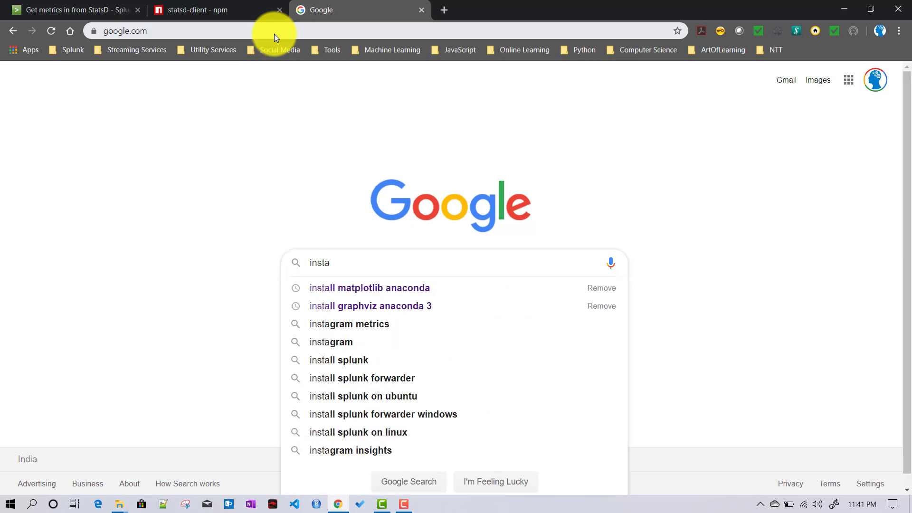
pyautogui.write('ll ')
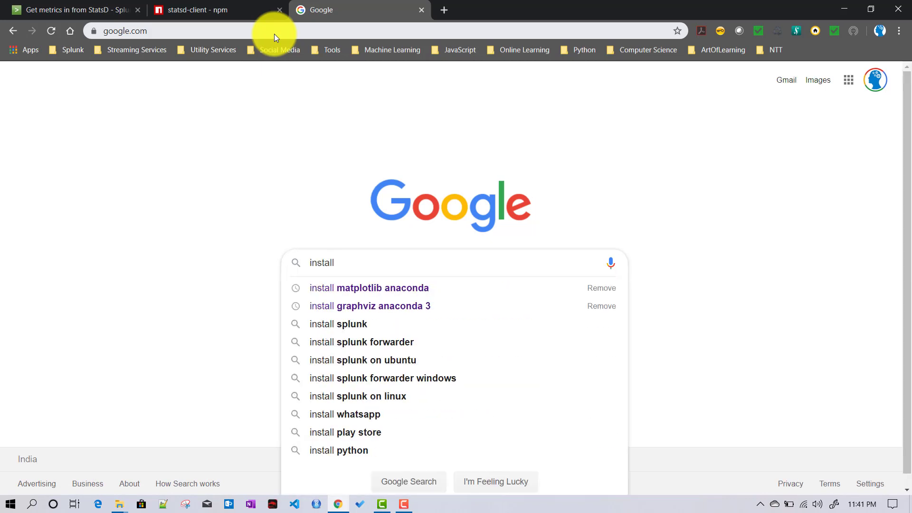
pyautogui.write('node')
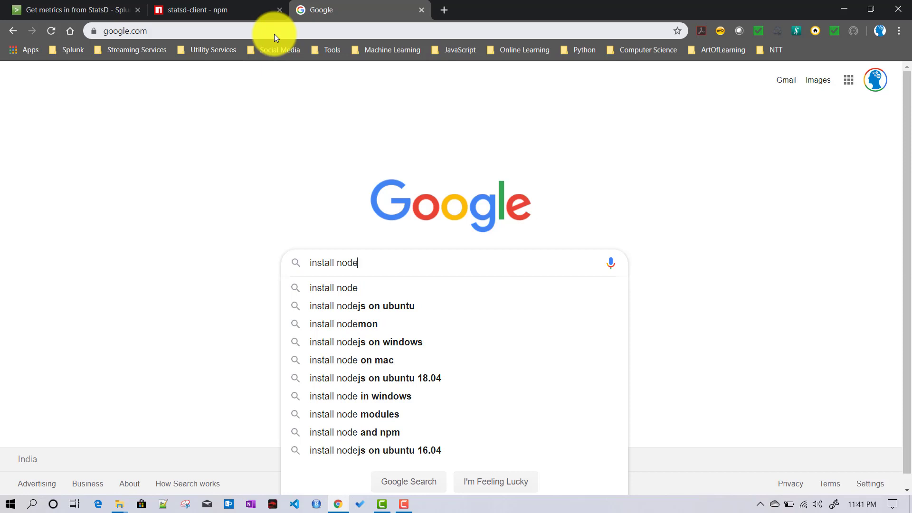
pyautogui.write('.js')
pyautogui.press('Return')
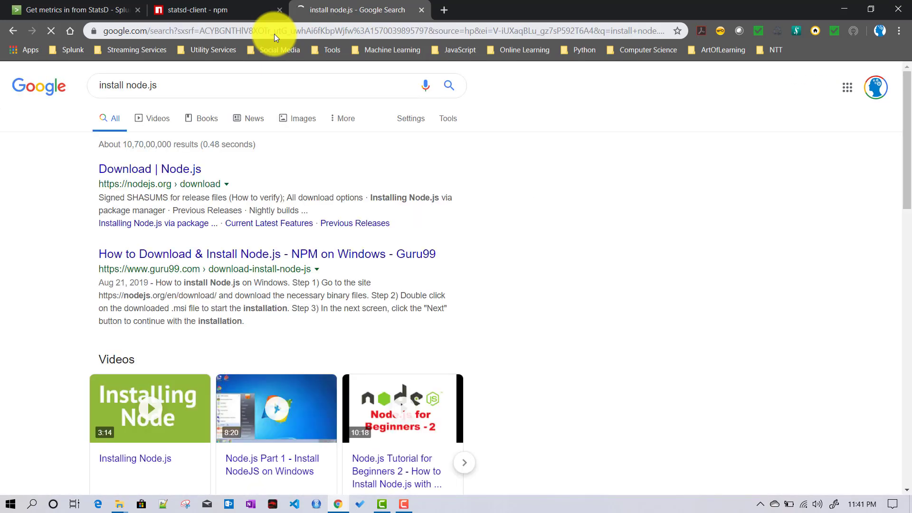
# Open the nodejs.org Download page from the search results and review the LTS installers for each platform.
pyautogui.click(152, 171)
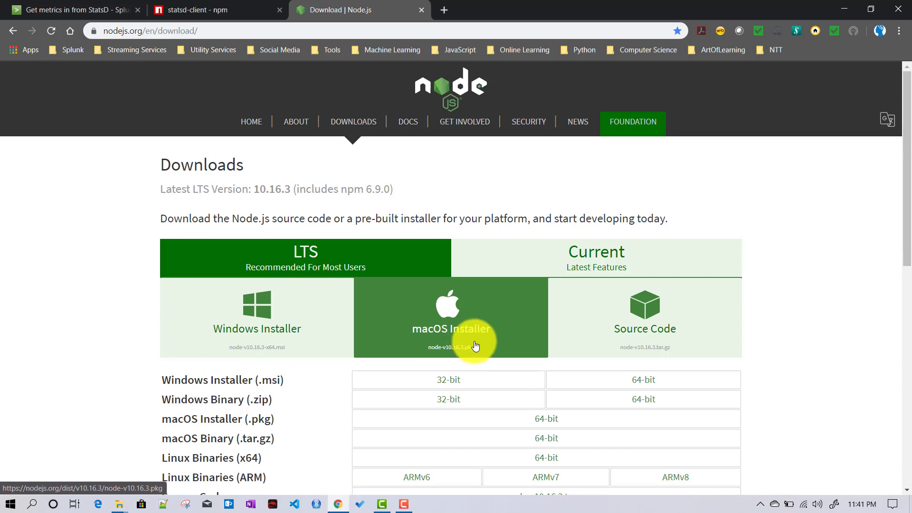
pyautogui.scroll(-2, 815, 299)
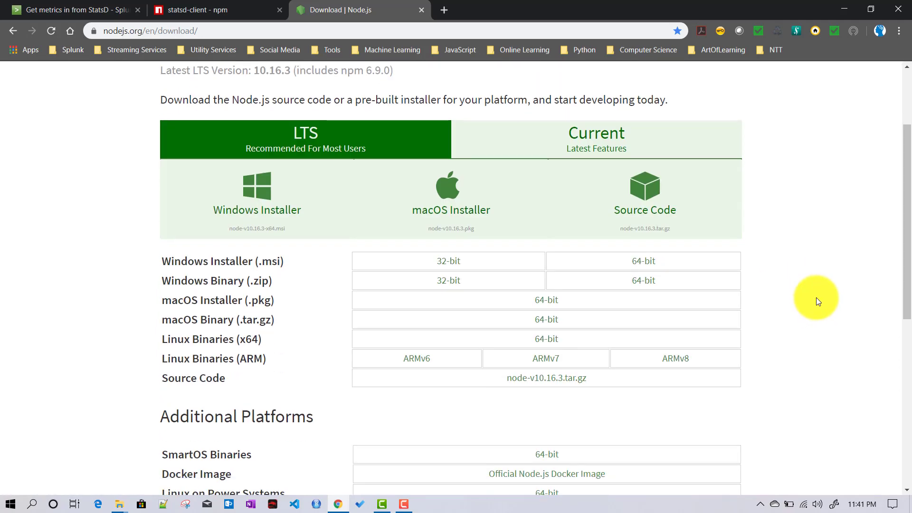
pyautogui.scroll(2, 821, 299)
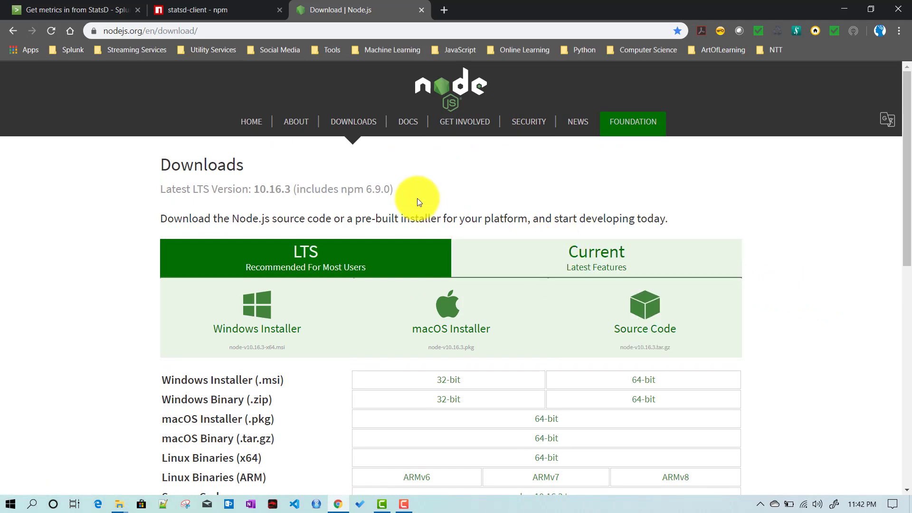
# Close the Node.js download page and open the StatsD link from the Splunk metrics documentation in a new browser tab.
pyautogui.click(73, 7)
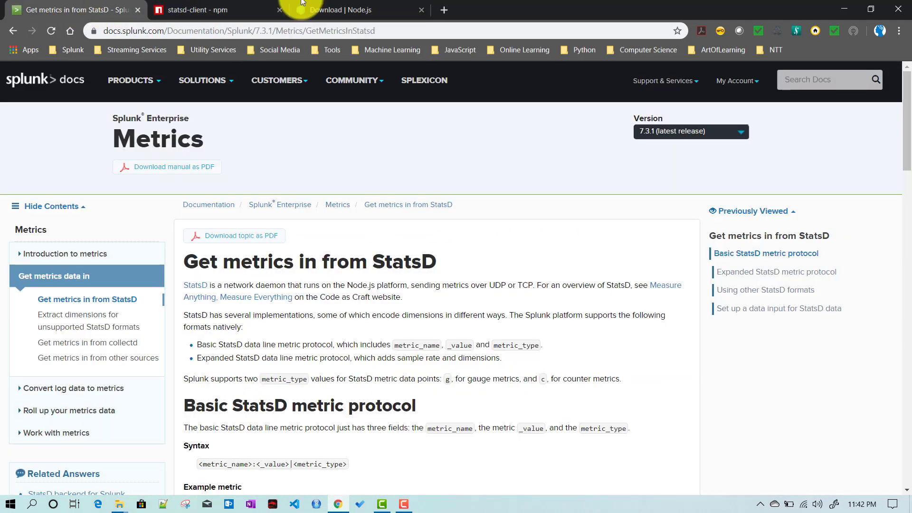
pyautogui.click(421, 10)
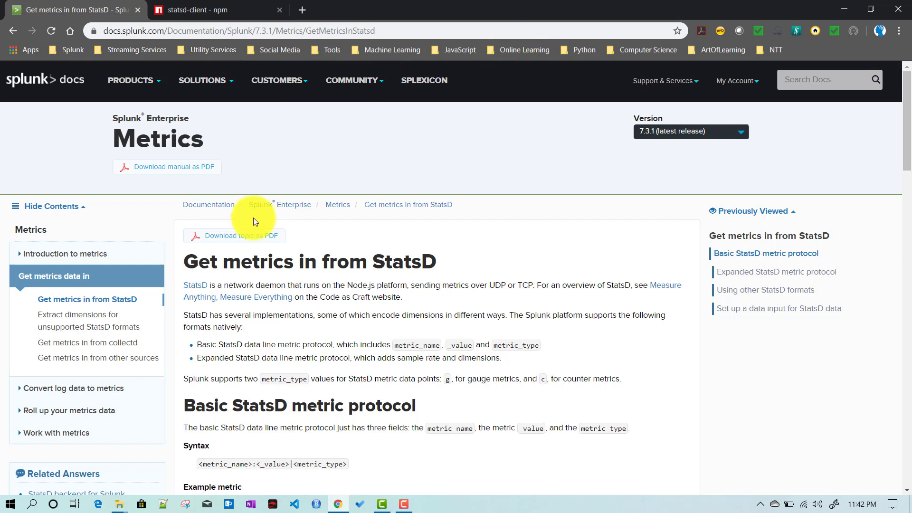
pyautogui.rightClick(198, 290)
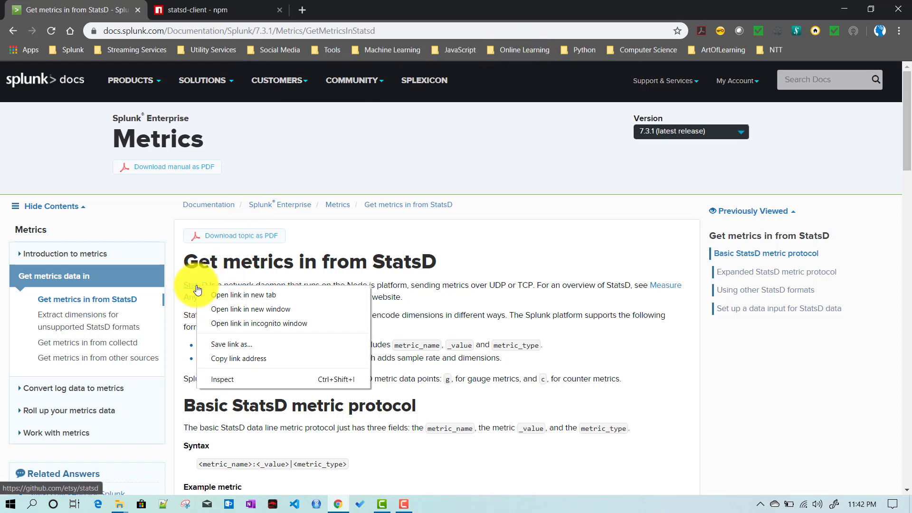
pyautogui.click(219, 298)
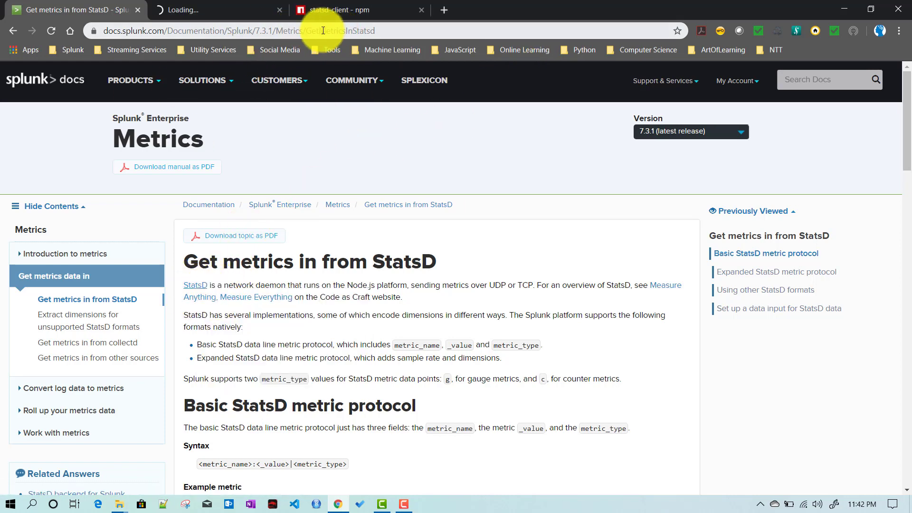
pyautogui.click(199, 10)
# Examine the statsd GitHub repository's file list, the start of its README and its clone or download option.
pyautogui.scroll(-3, 56, 336)
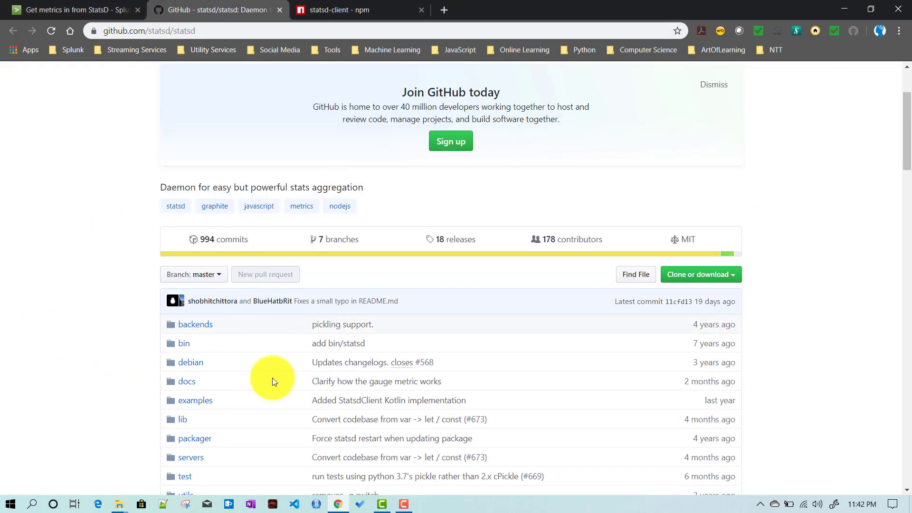
pyautogui.scroll(-4, 70, 332)
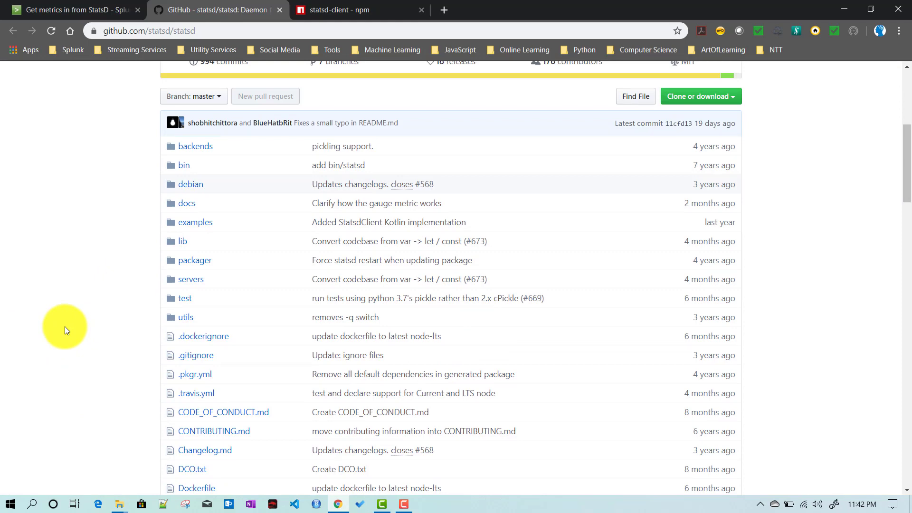
pyautogui.scroll(-7, 71, 342)
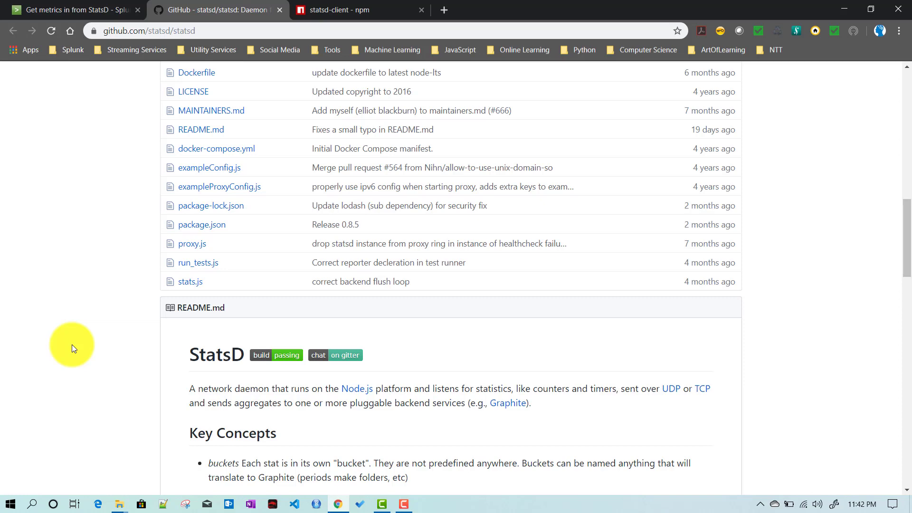
pyautogui.scroll(11, 302, 457)
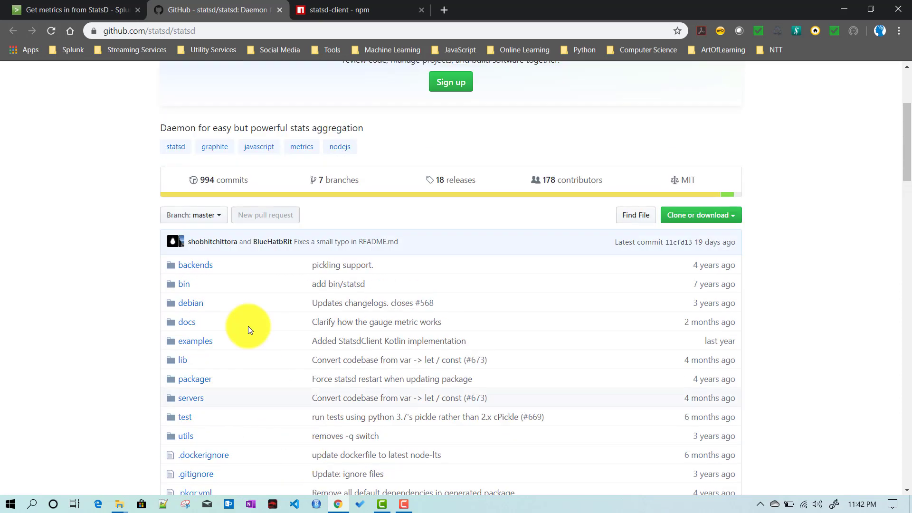
pyautogui.scroll(4, 285, 335)
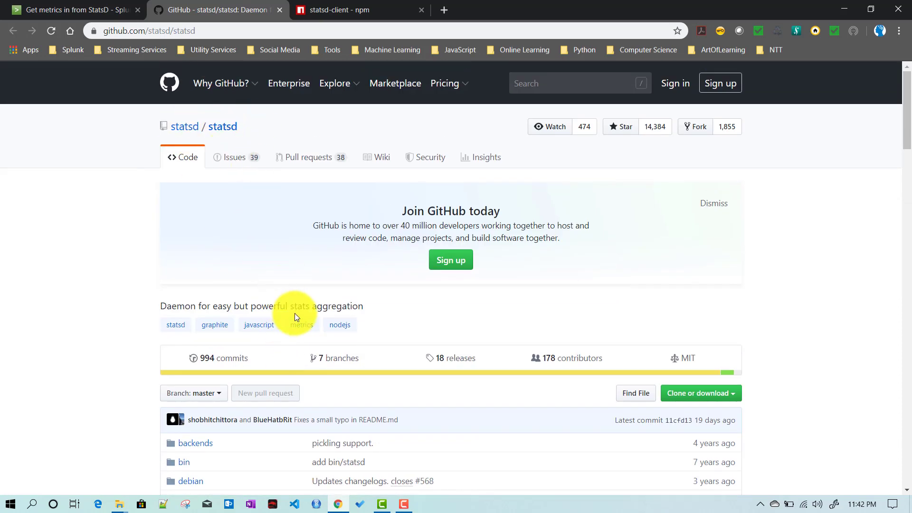
pyautogui.scroll(-1, 294, 317)
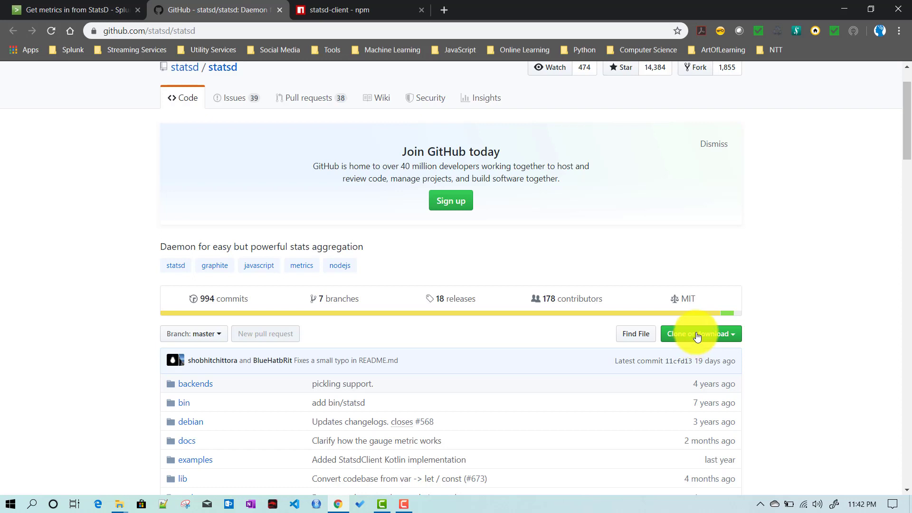
# Switch to File Explorer and open the statsd folder inside the YouTube folder on drive D.
pyautogui.moveTo(120, 510)
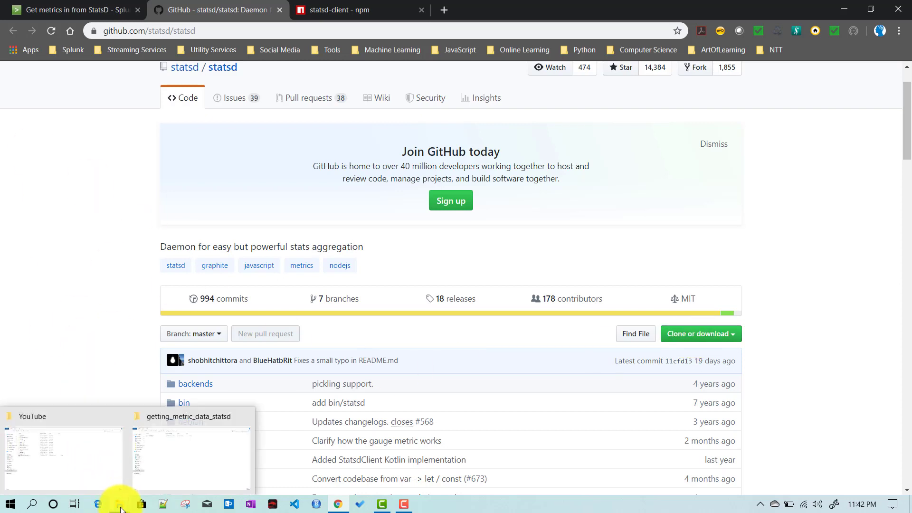
pyautogui.click(93, 451)
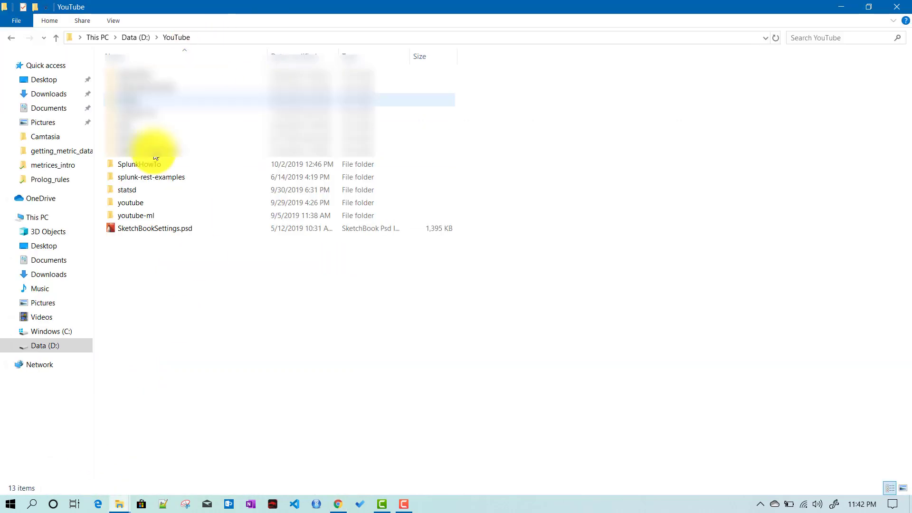
pyautogui.doubleClick(121, 191)
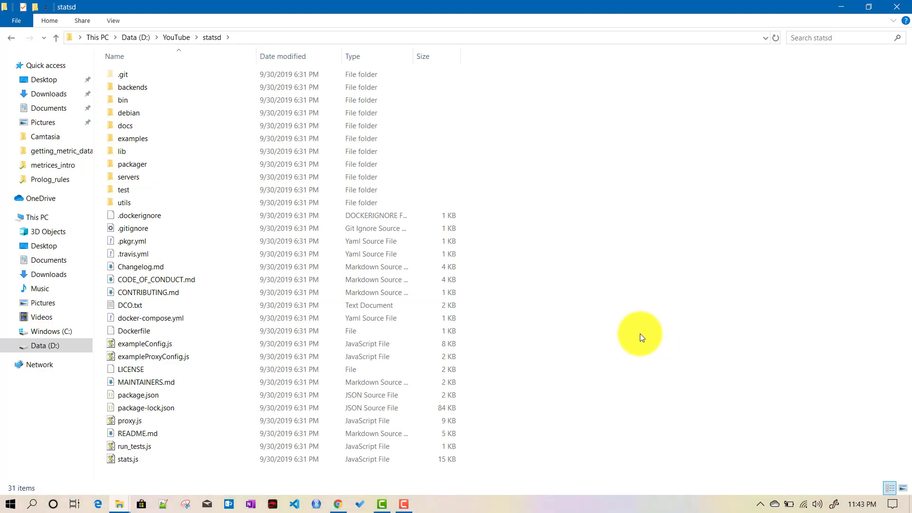
# Switch back to Chrome and read the README's Installation and Configuration section down to Manual installation.
pyautogui.click(338, 505)
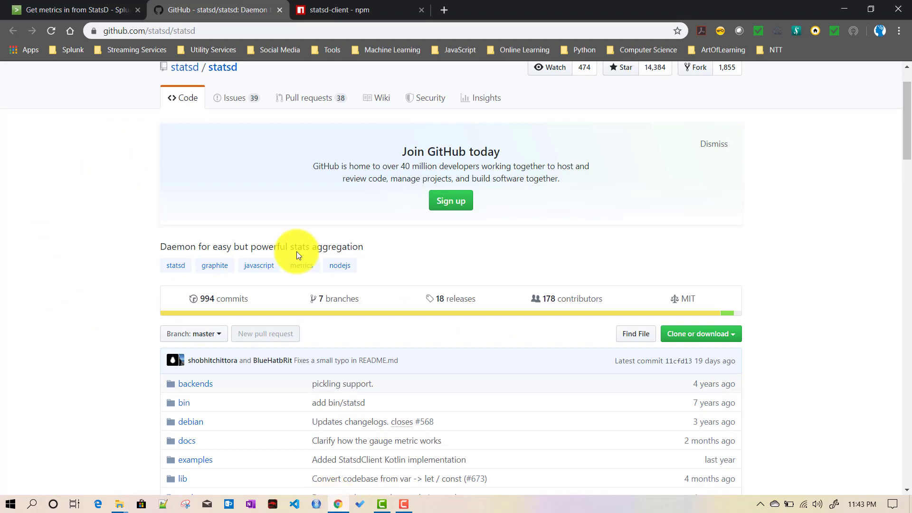
pyautogui.scroll(-15, 388, 322)
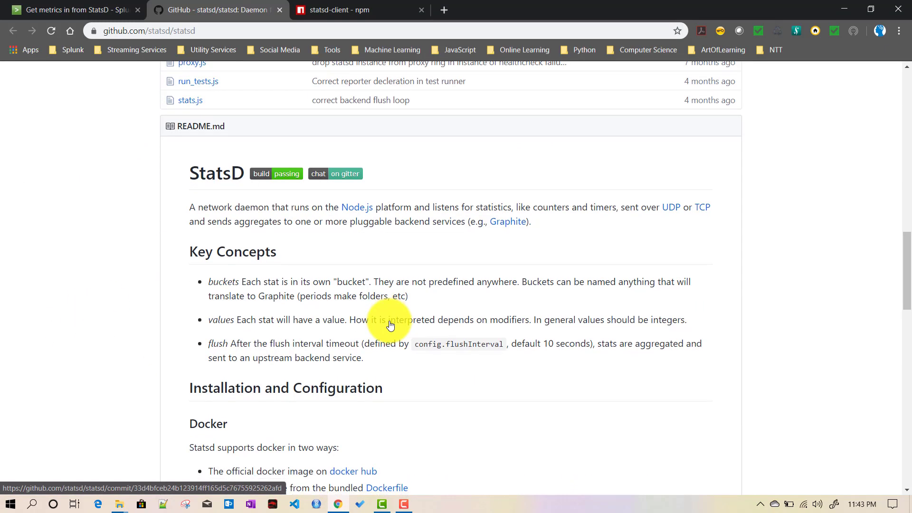
pyautogui.scroll(-4, 389, 322)
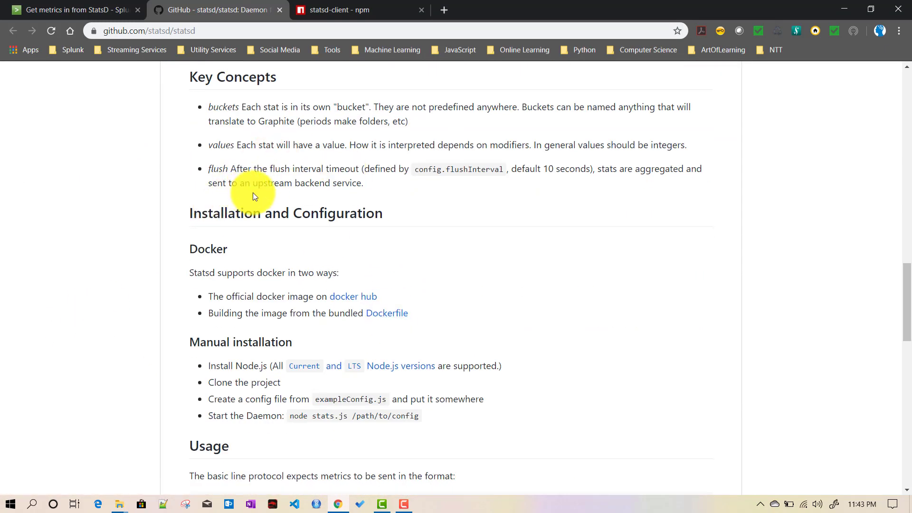
pyautogui.scroll(-2, 212, 307)
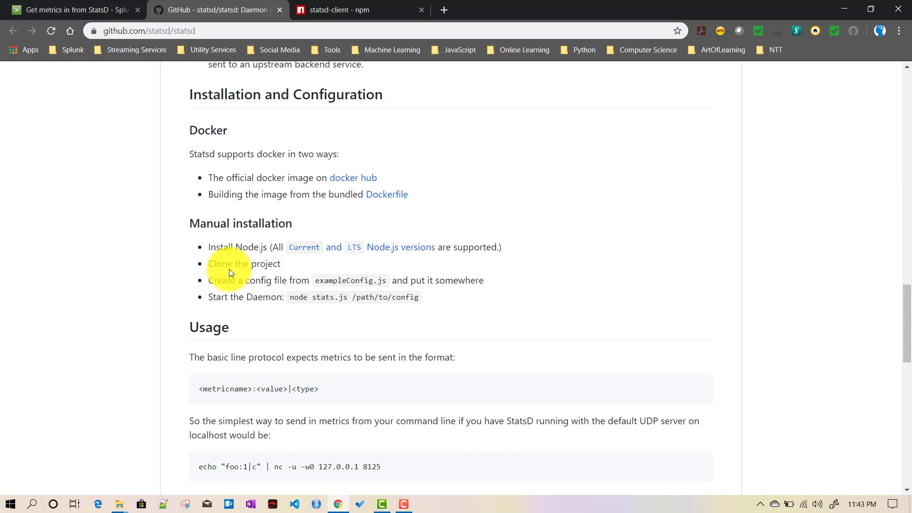
# Highlight the "Install Node.js" and "Clone the project" instructions in turn, check the local statsd folder in File Explorer, and return to the README.
pyautogui.moveTo(211, 243); pyautogui.dragTo(267, 248)
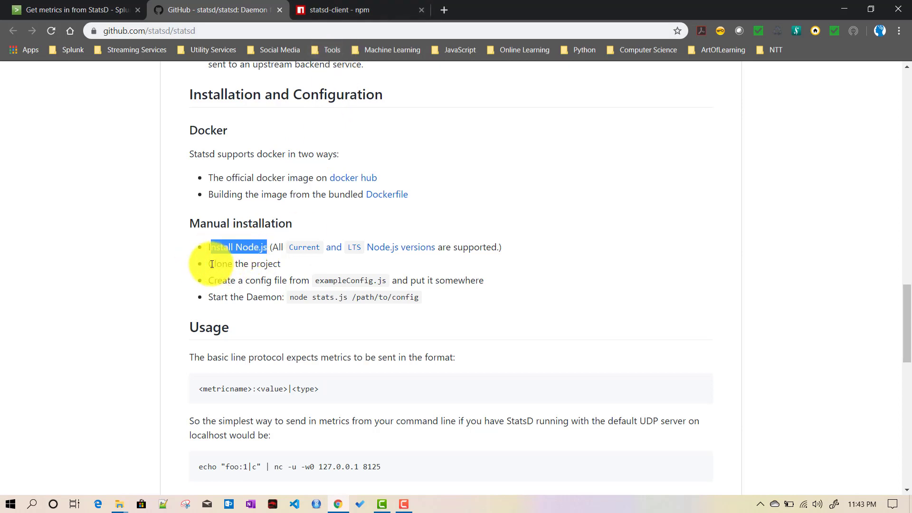
pyautogui.moveTo(209, 265); pyautogui.dragTo(284, 265)
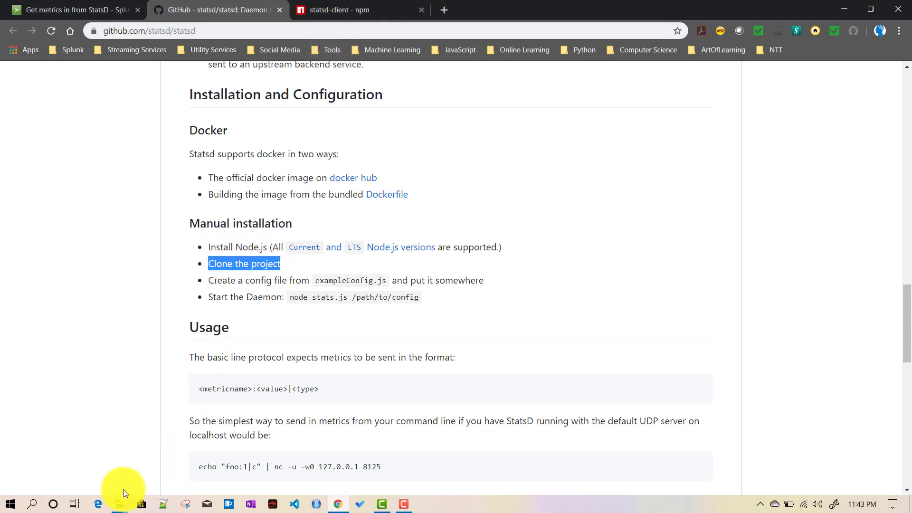
pyautogui.click(119, 503)
pyautogui.click(84, 463)
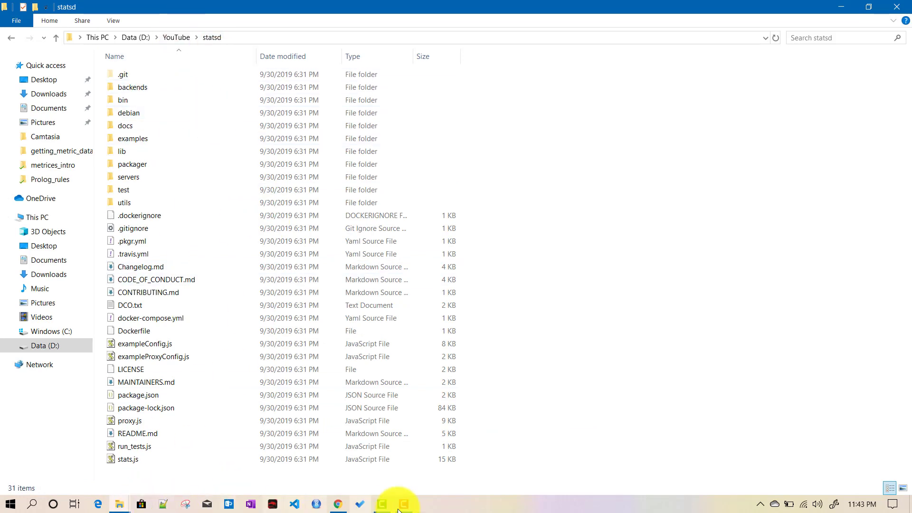
pyautogui.click(341, 503)
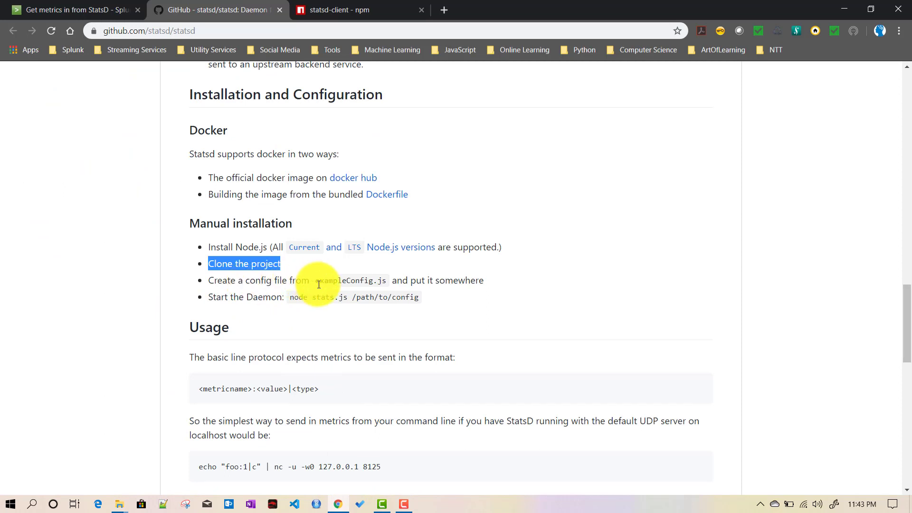
# Highlight exampleConfig.js in the manual installation instructions and select the file of that name in the local statsd folder in File Explorer.
pyautogui.moveTo(310, 281); pyautogui.dragTo(386, 282)
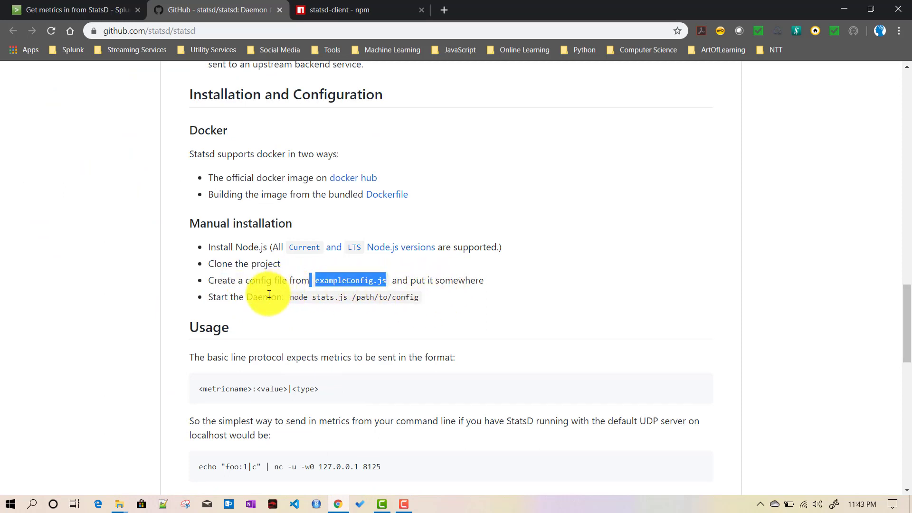
pyautogui.click(120, 503)
pyautogui.click(65, 455)
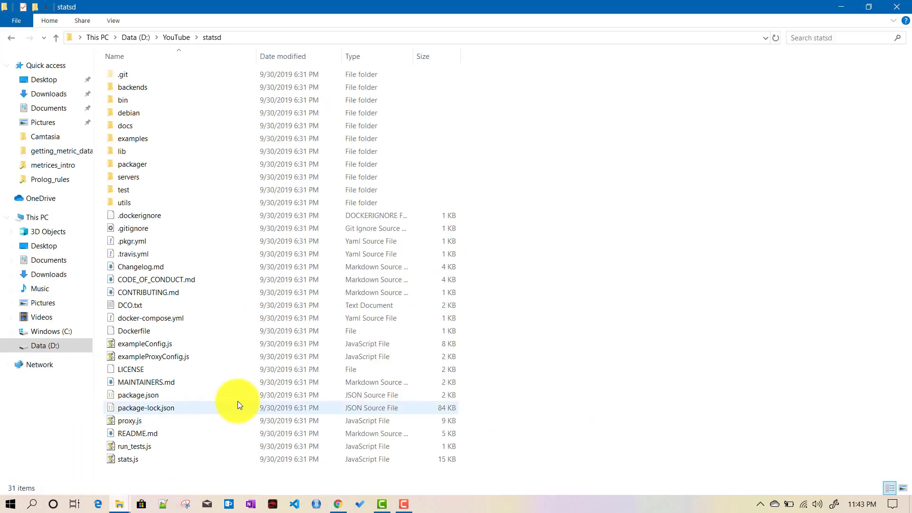
pyautogui.click(148, 344)
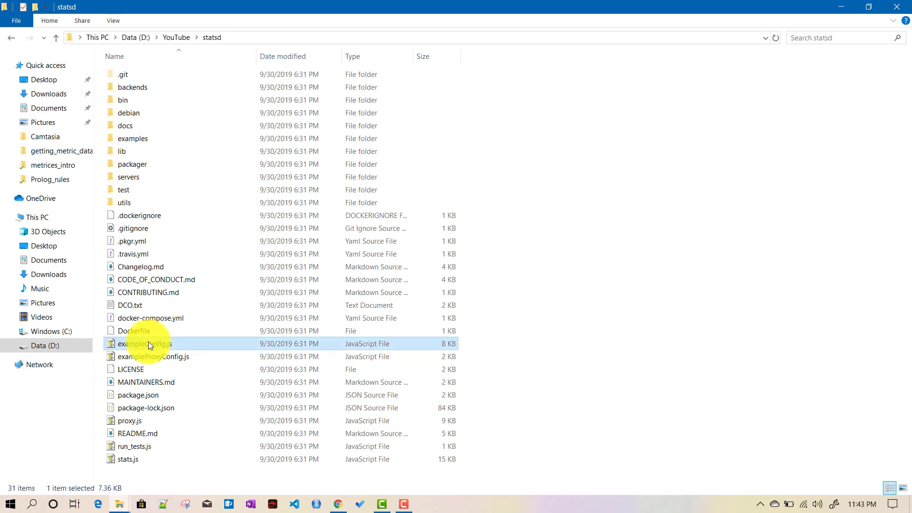
# Open exampleConfig.js from the statsd folder in Notepad++ and go to the configuration block at its end.
pyautogui.rightClick(149, 343)
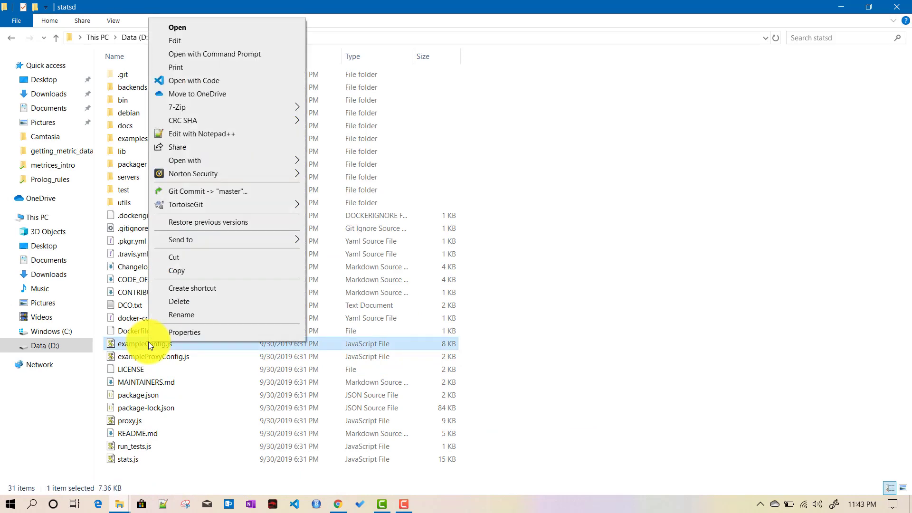
pyautogui.click(206, 133)
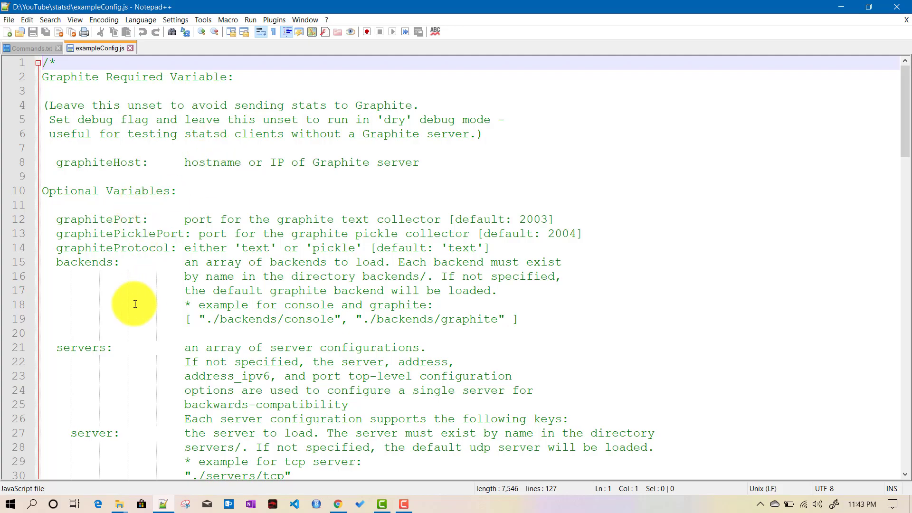
pyautogui.scroll(-20, 147, 289)
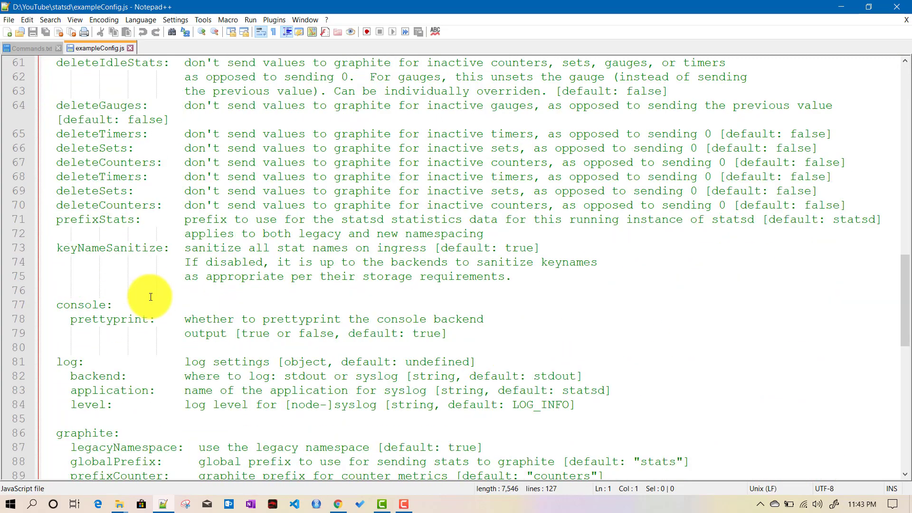
pyautogui.scroll(-2, 156, 301)
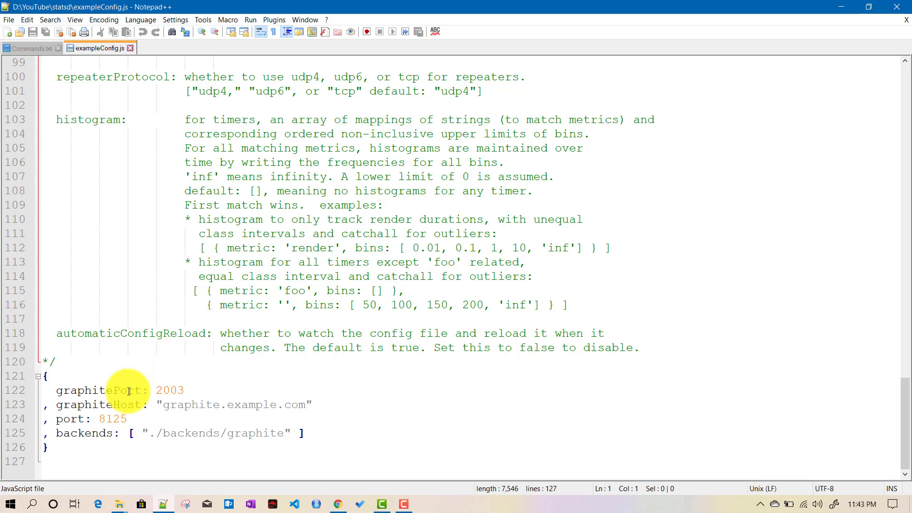
# Highlight the graphitePort and graphiteHost lines, the backends line and the port value in the configuration block.
pyautogui.doubleClick(81, 390)
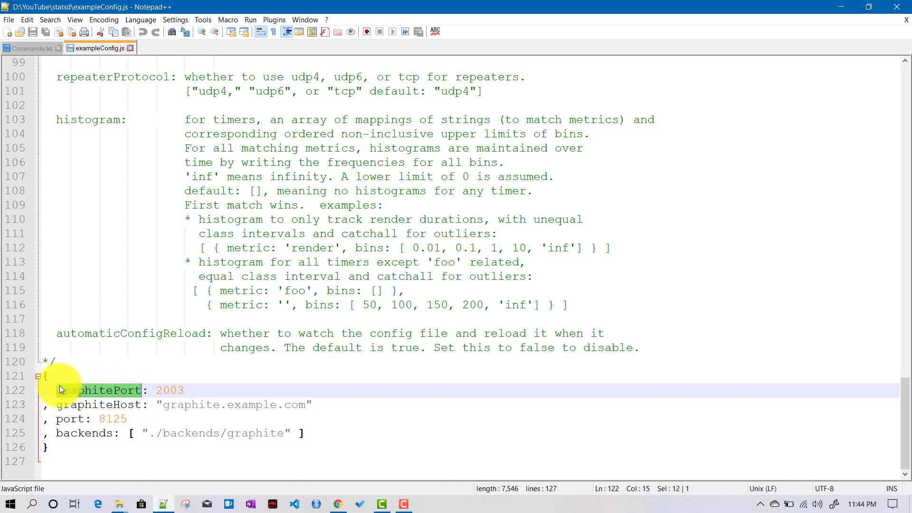
pyautogui.moveTo(49, 390); pyautogui.dragTo(316, 401)
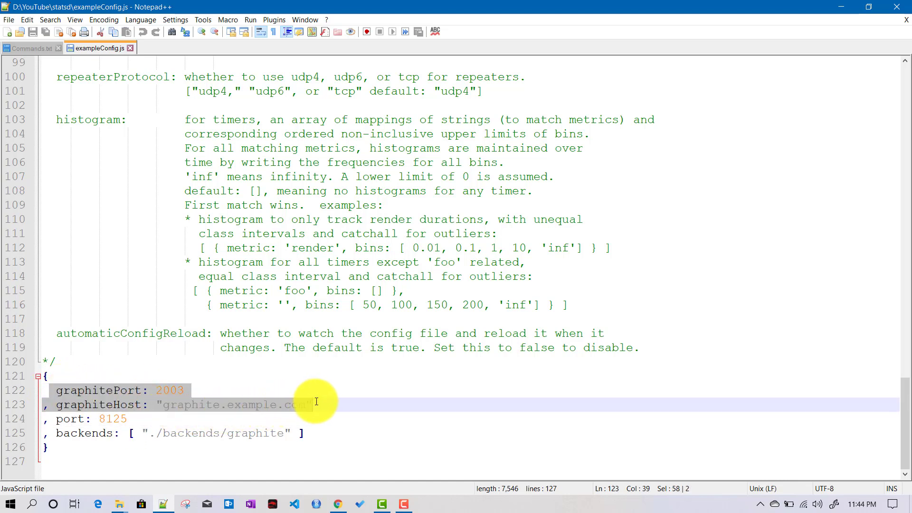
pyautogui.moveTo(55, 434); pyautogui.dragTo(320, 434)
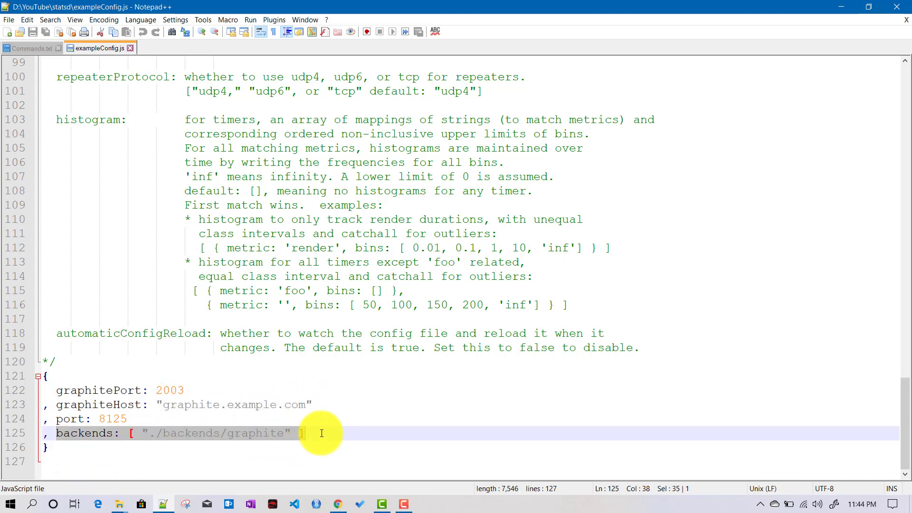
pyautogui.click(321, 433)
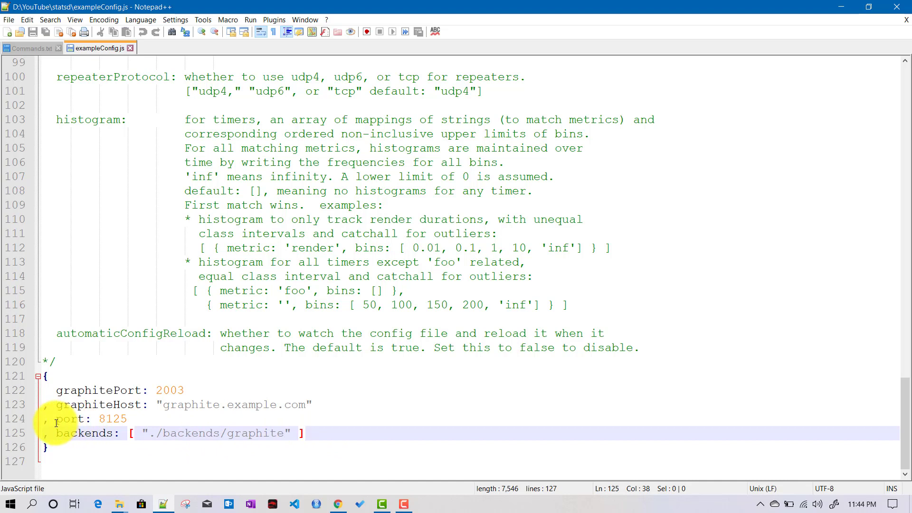
pyautogui.moveTo(56, 423); pyautogui.dragTo(143, 414)
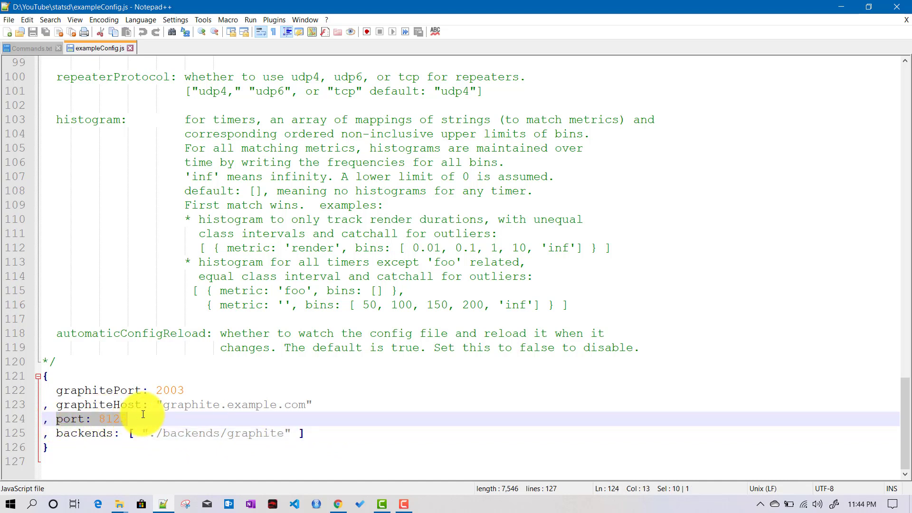
pyautogui.click(122, 416)
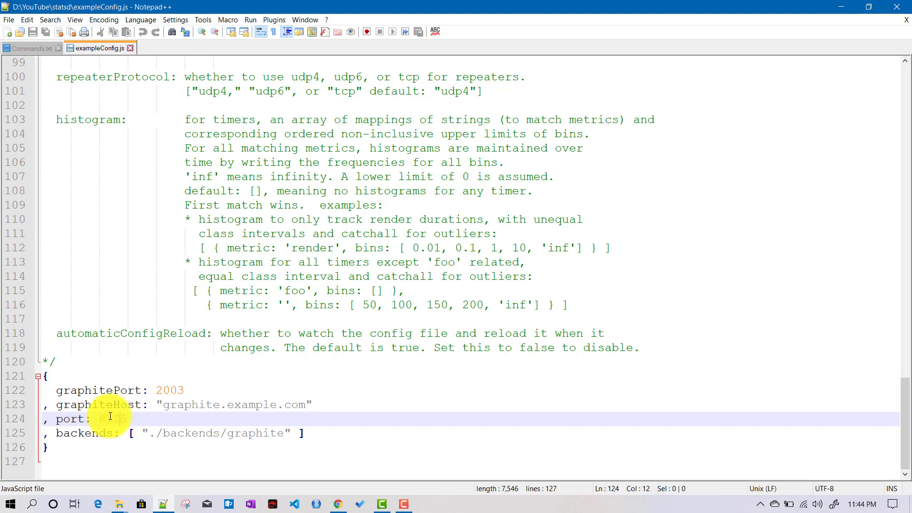
pyautogui.doubleClick(110, 416)
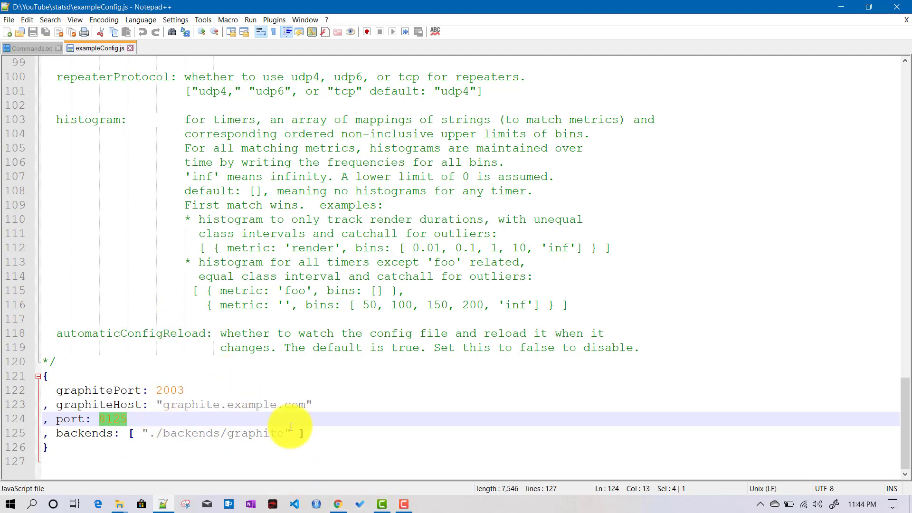
# Switch to Chrome and highlight the parts of the README's "Start the Daemon" command, including node and /path/to/config, plus the Node.js requirement.
pyautogui.click(337, 504)
pyautogui.moveTo(229, 299); pyautogui.dragTo(283, 298)
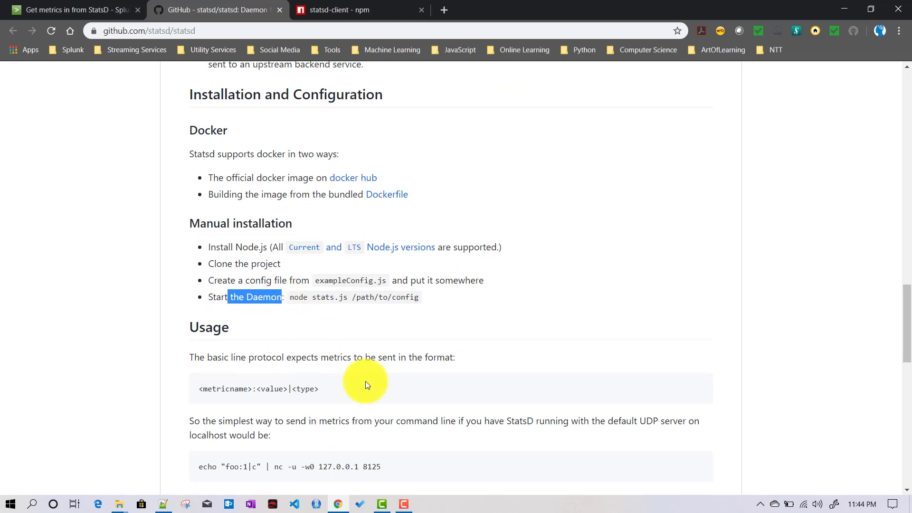
pyautogui.doubleClick(299, 297)
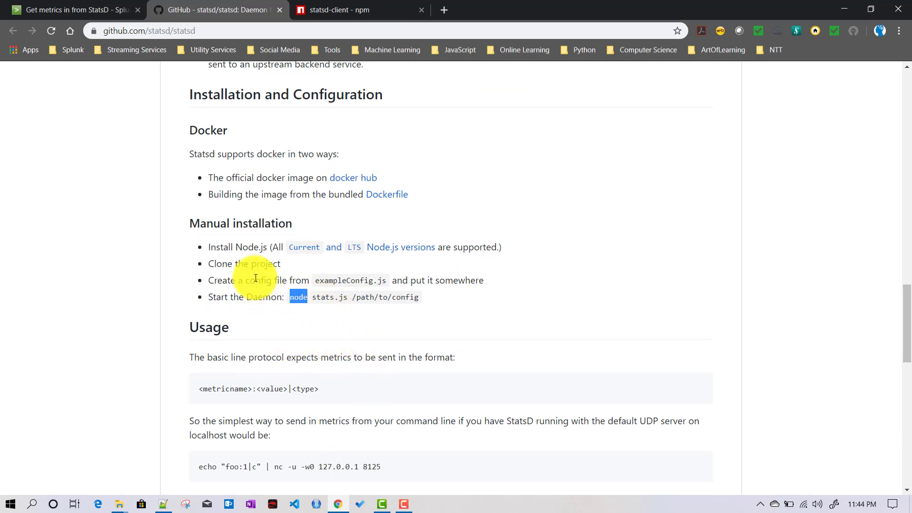
pyautogui.doubleClick(247, 247)
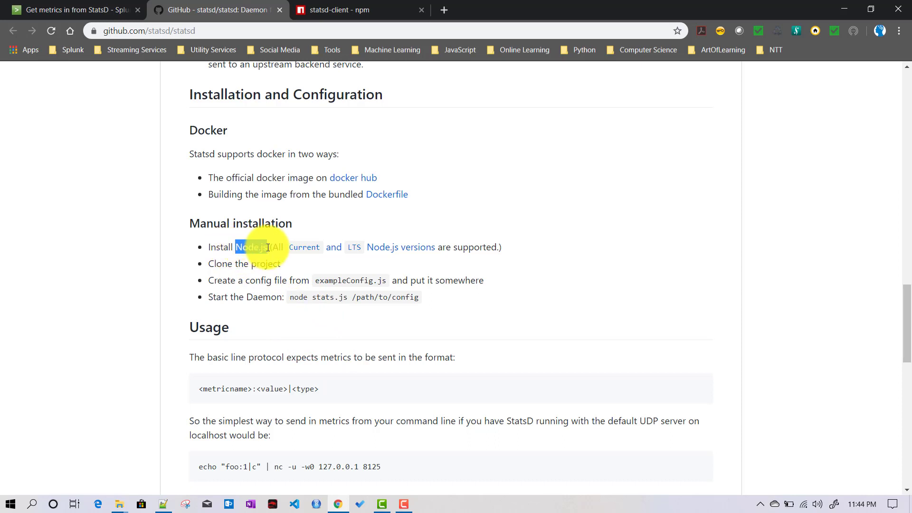
pyautogui.doubleClick(297, 299)
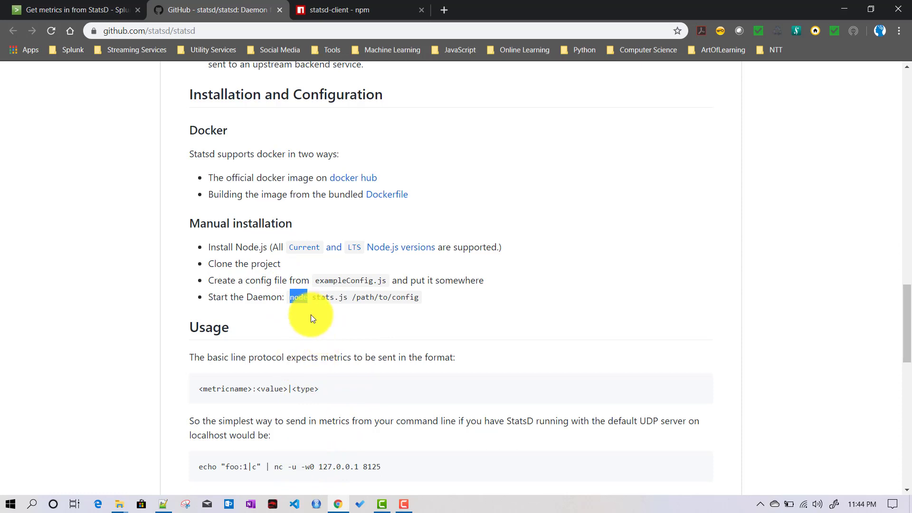
pyautogui.moveTo(312, 299); pyautogui.dragTo(426, 299)
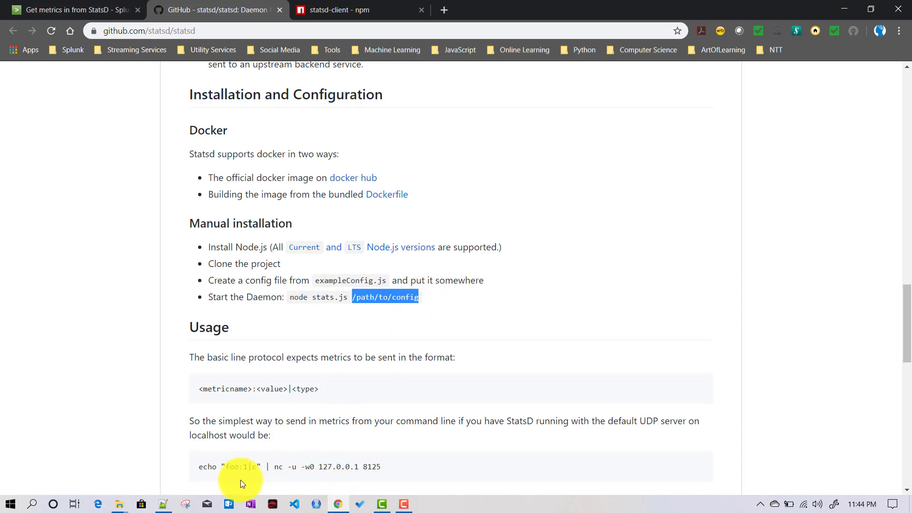
# Search for cmd, open Command Prompt as administrator and maximize its window.
pyautogui.click(6, 503)
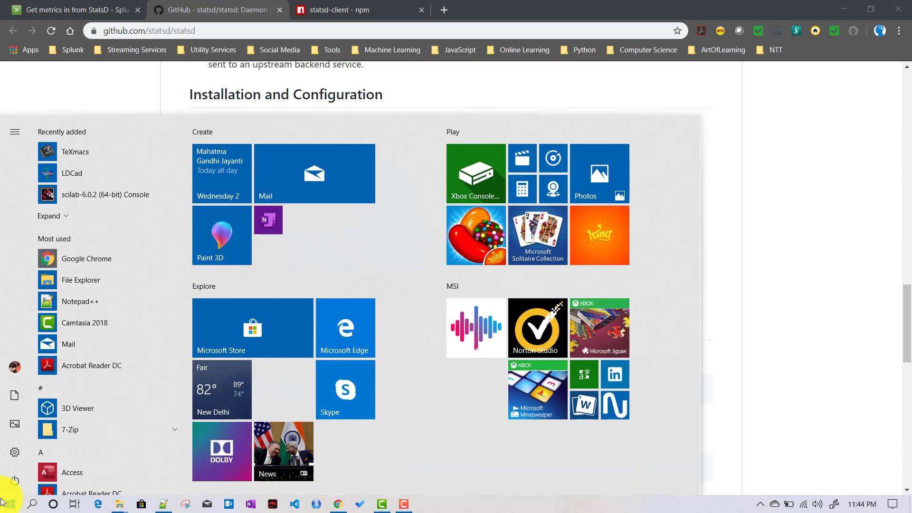
pyautogui.write('cmd')
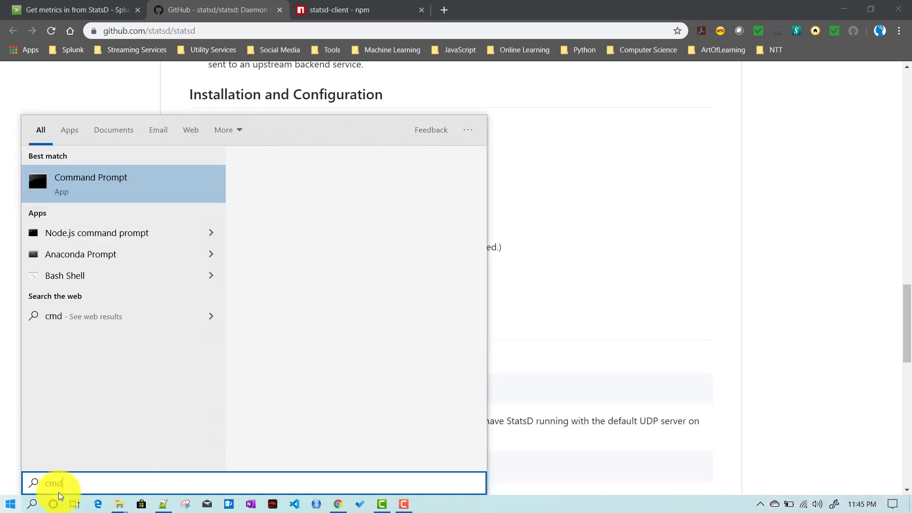
pyautogui.rightClick(129, 193)
pyautogui.click(131, 196)
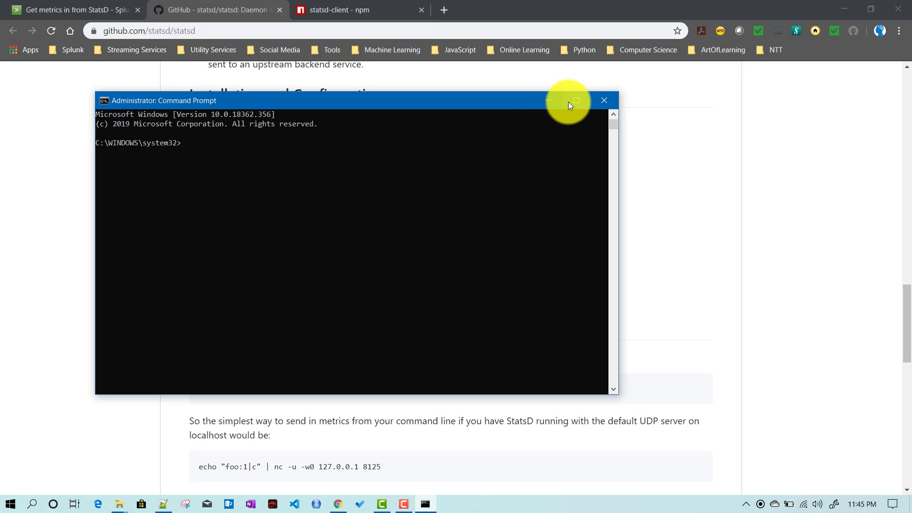
pyautogui.click(568, 102)
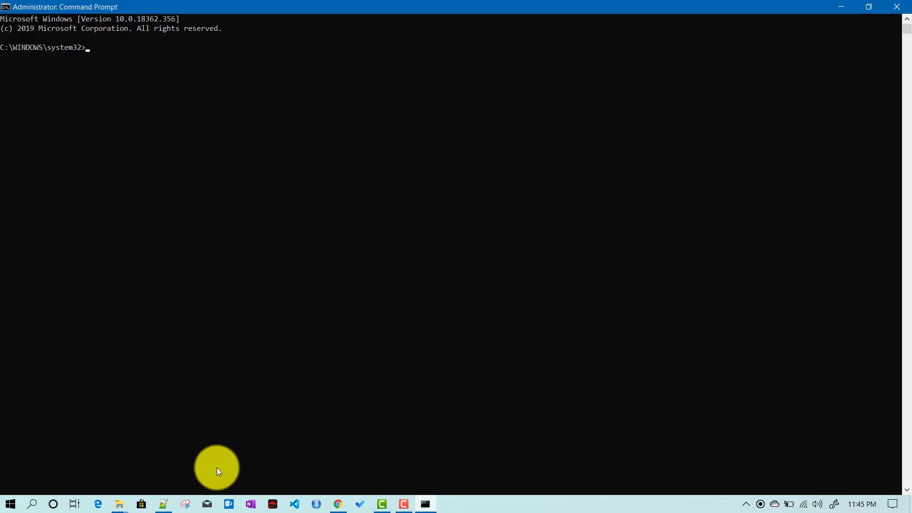
# Check the statsd folder's location in File Explorer, return to Command Prompt and change to drive D.
pyautogui.moveTo(119, 501)
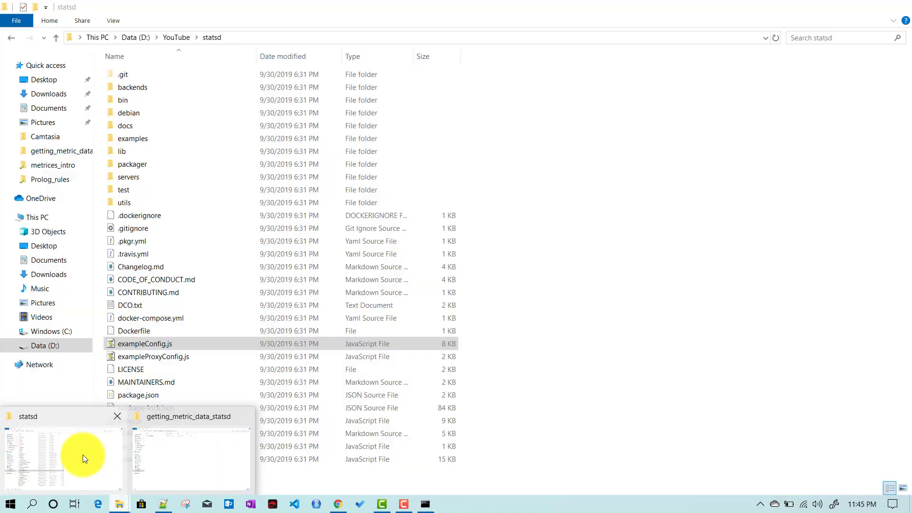
pyautogui.click(83, 454)
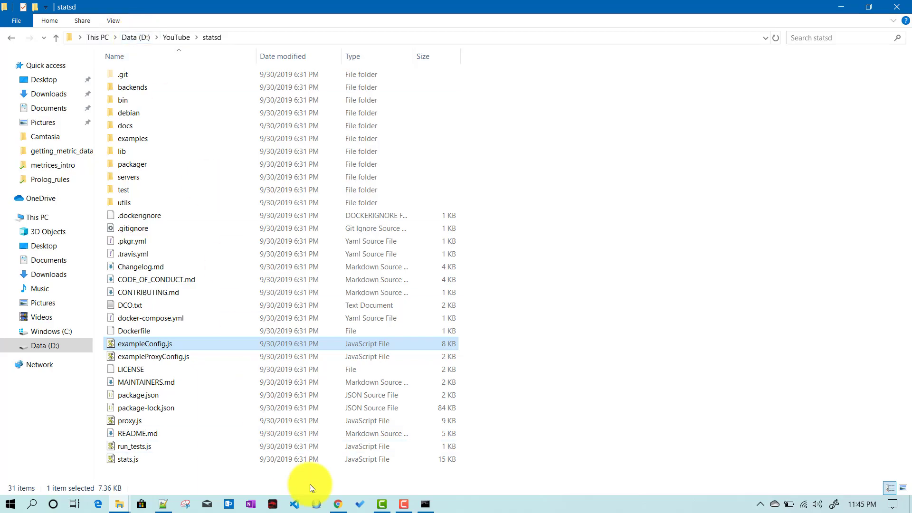
pyautogui.click(425, 504)
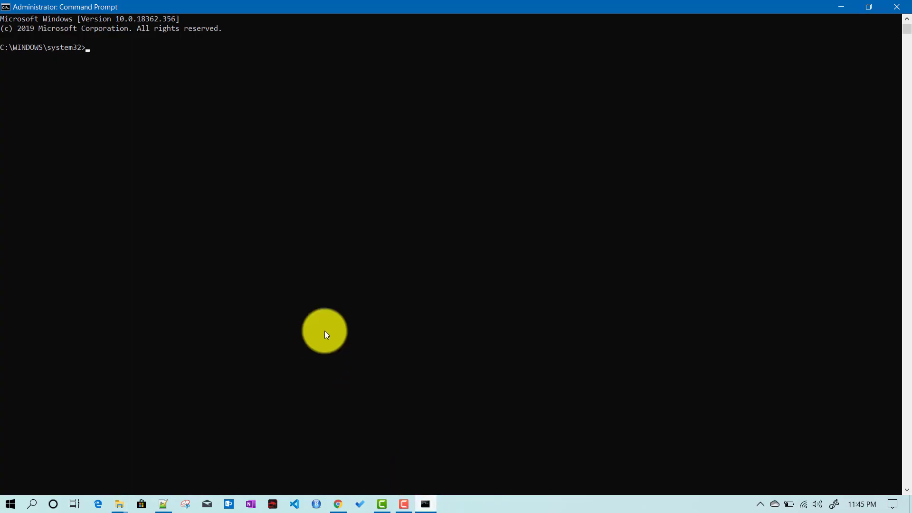
pyautogui.write('D:')
pyautogui.press('Return')
# Switch to the statsd folder in File Explorer and select stats.js, then exampleConfig.js, to point out both files.
pyautogui.click(123, 507)
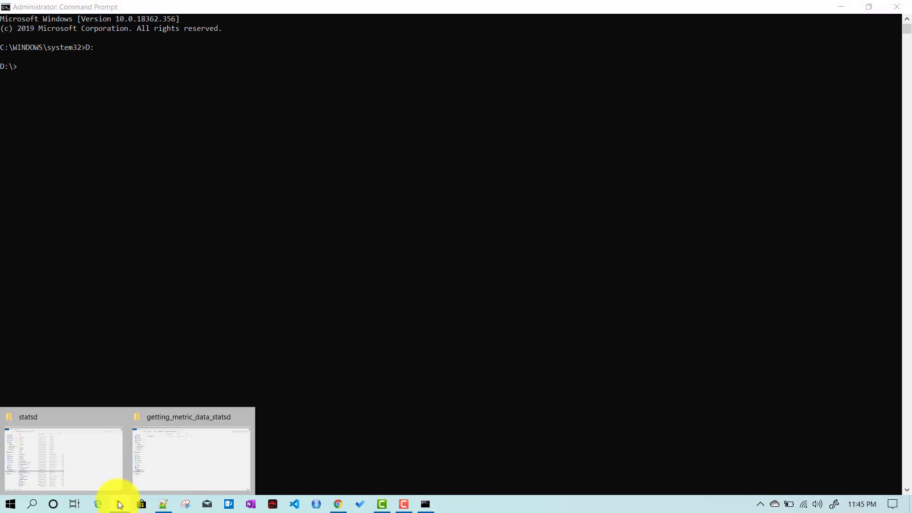
pyautogui.click(84, 449)
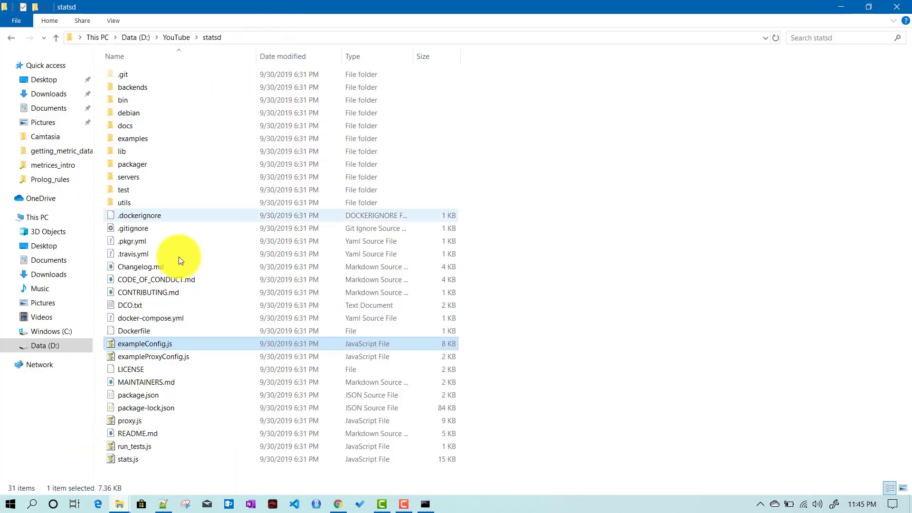
pyautogui.click(125, 460)
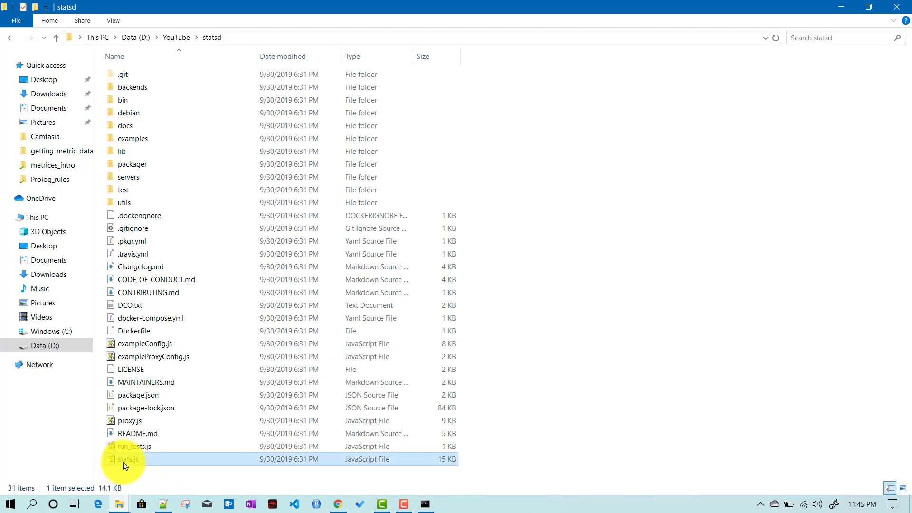
pyautogui.click(153, 346)
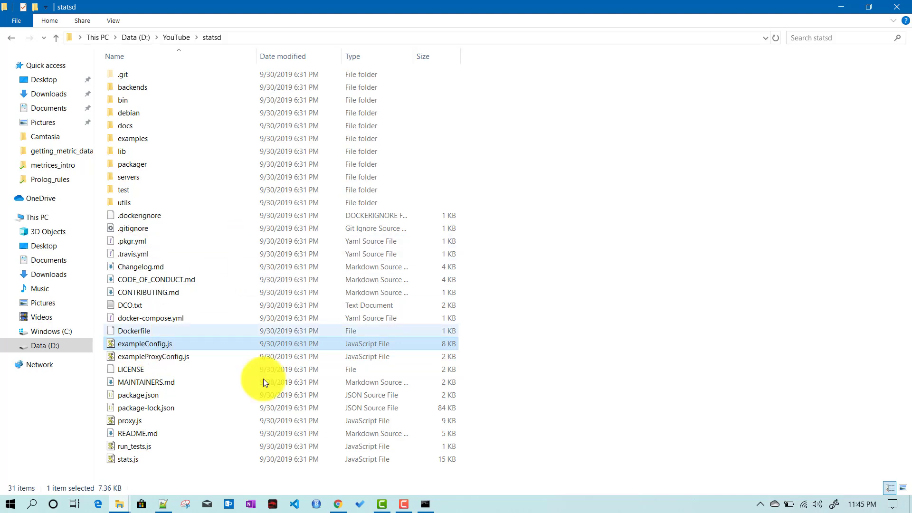
# Switch to Command Prompt and begin a command with node at the D:\ prompt.
pyautogui.click(426, 504)
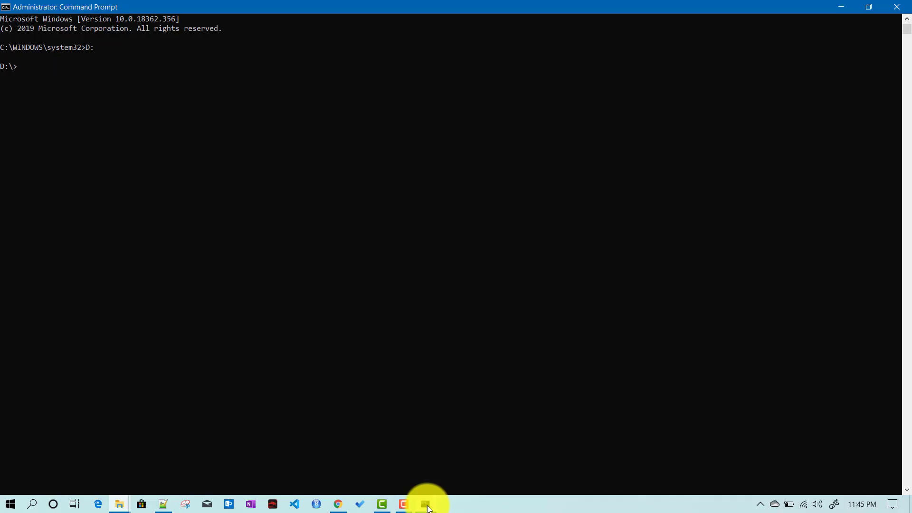
pyautogui.write('node')
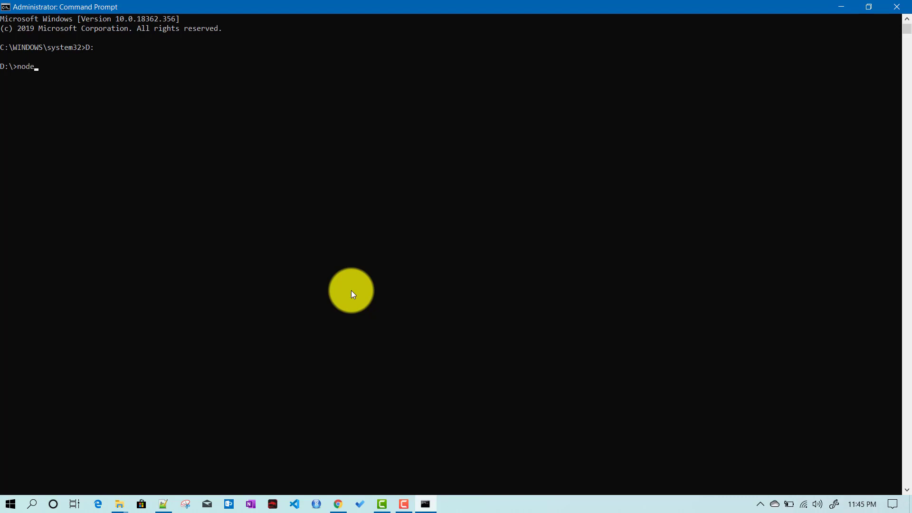
pyautogui.press('Return')
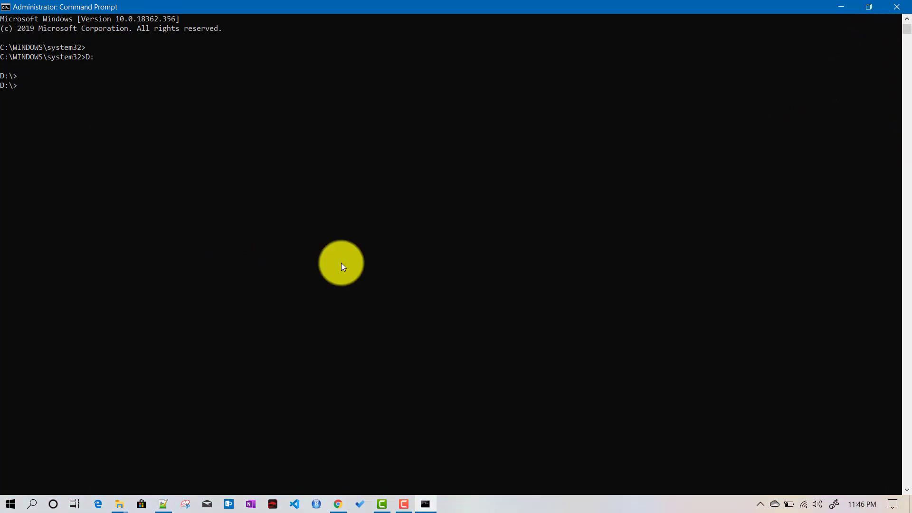
pyautogui.write('node')
# Copy the statsd folder path from File Explorer and extend the node command in Command Prompt with "D:\YouTube\statsd\stats.js".
pyautogui.moveTo(117, 502)
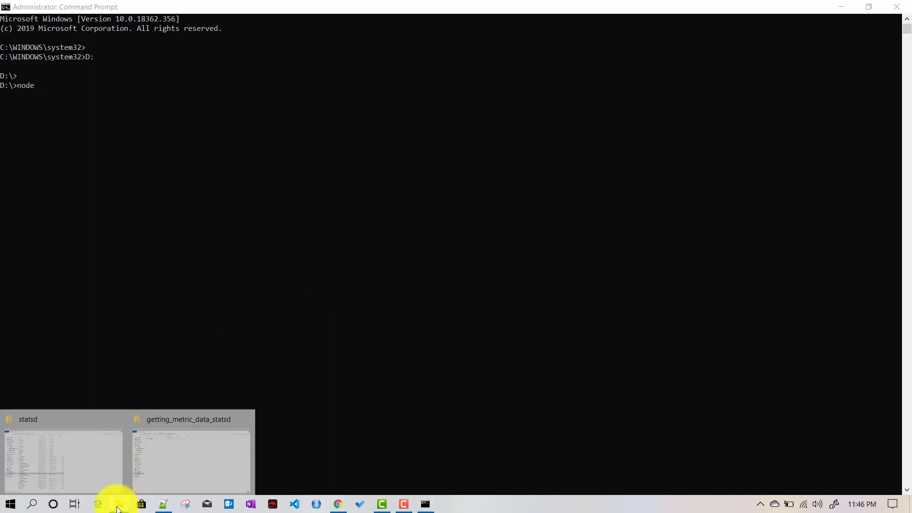
pyautogui.click(105, 460)
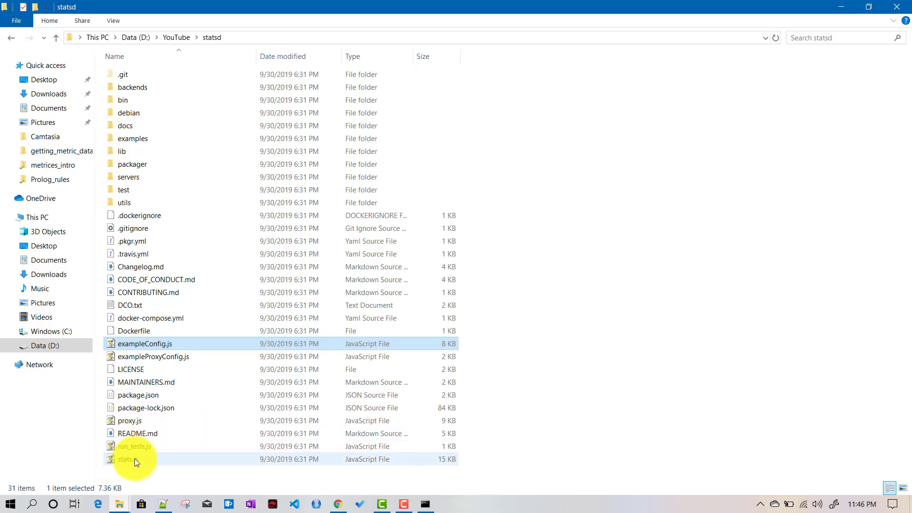
pyautogui.click(260, 38)
pyautogui.hotkey('ctrl', 'c')
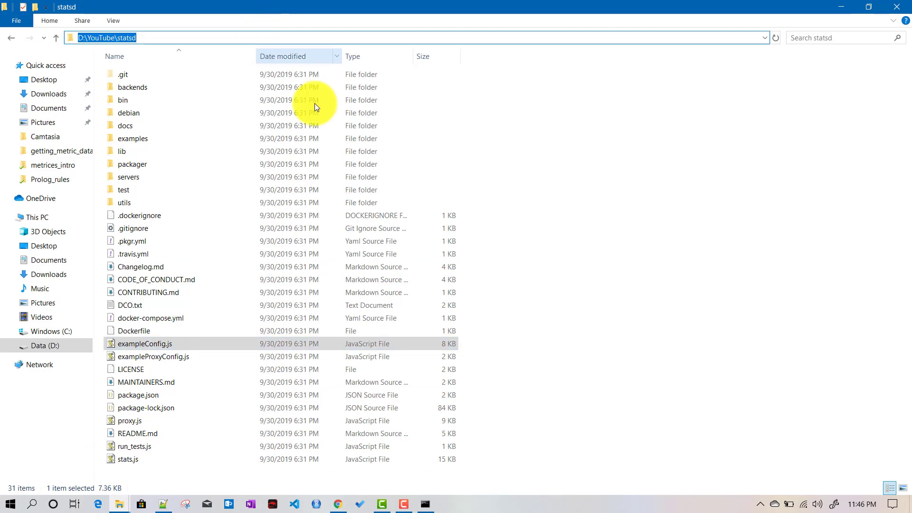
pyautogui.press('alt')
pyautogui.hotkey('alt', 'Tab')
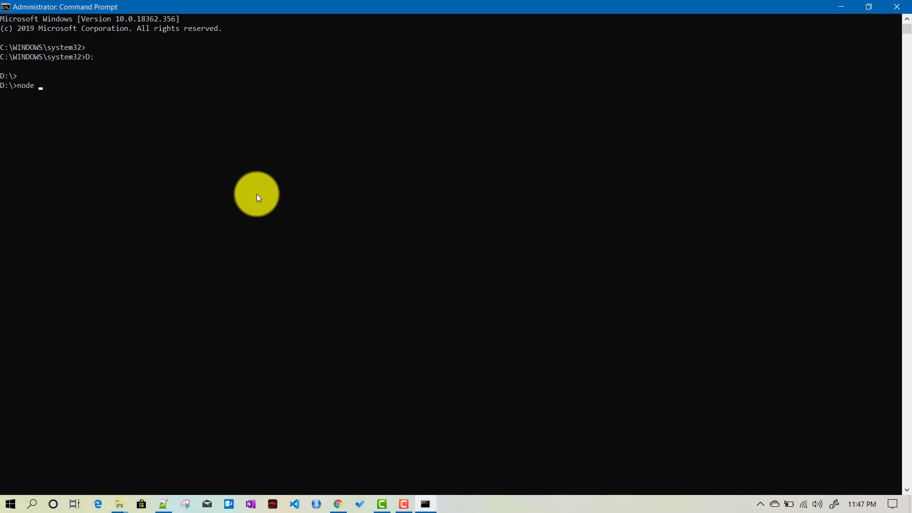
pyautogui.hotkey('ctrl', 'v')
pyautogui.write('\\stats.js"')
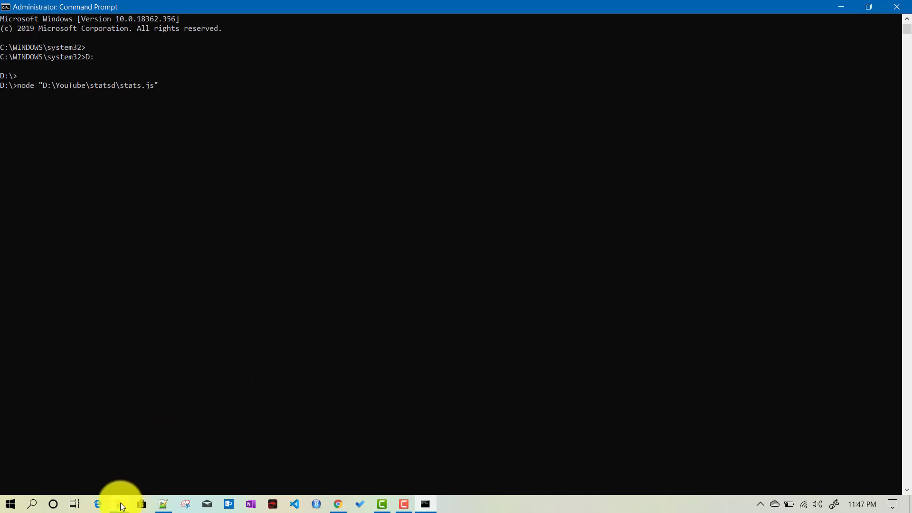
# Check exampleConfig.js in the statsd folder, return to Command Prompt and add a second quoted argument beginning with "D:\YouTube\statsd\.
pyautogui.moveTo(120, 501)
pyautogui.click(75, 454)
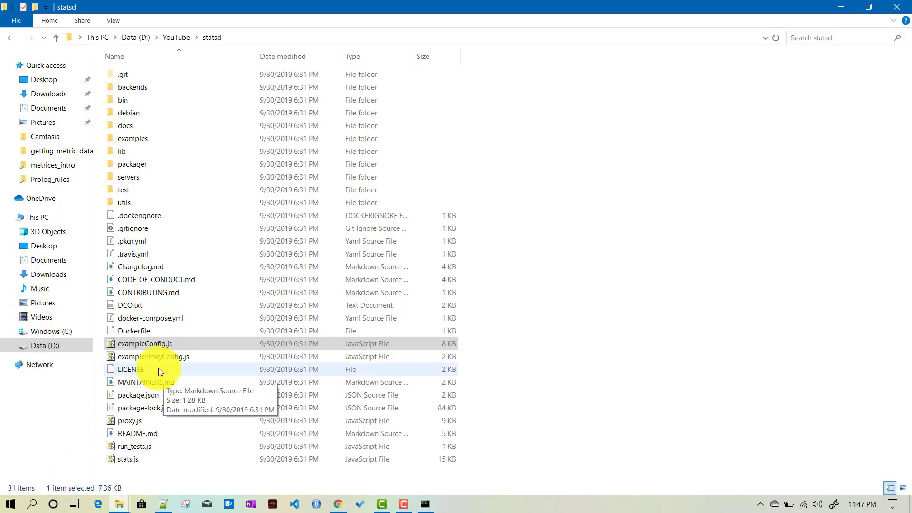
pyautogui.click(142, 349)
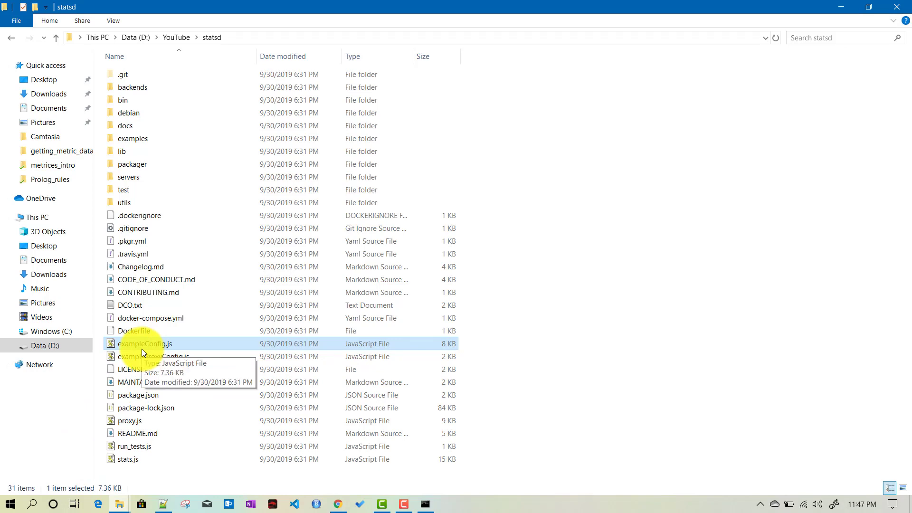
pyautogui.click(426, 505)
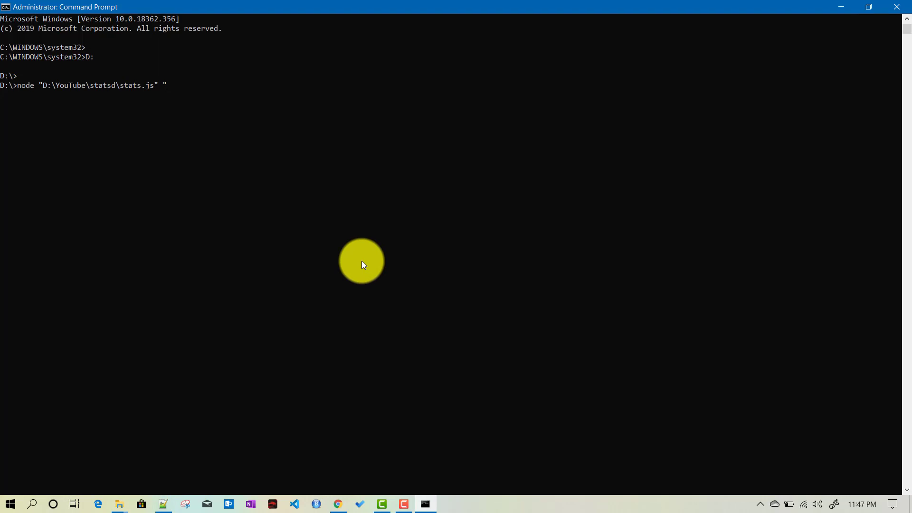
pyautogui.hotkey('ctrl', 'v')
pyautogui.write('\\')
# Copy the full name of exampleConfig.js from File Explorer, complete the config path in Command Prompt with it and run the command.
pyautogui.hotkey('alt', 'Tab')
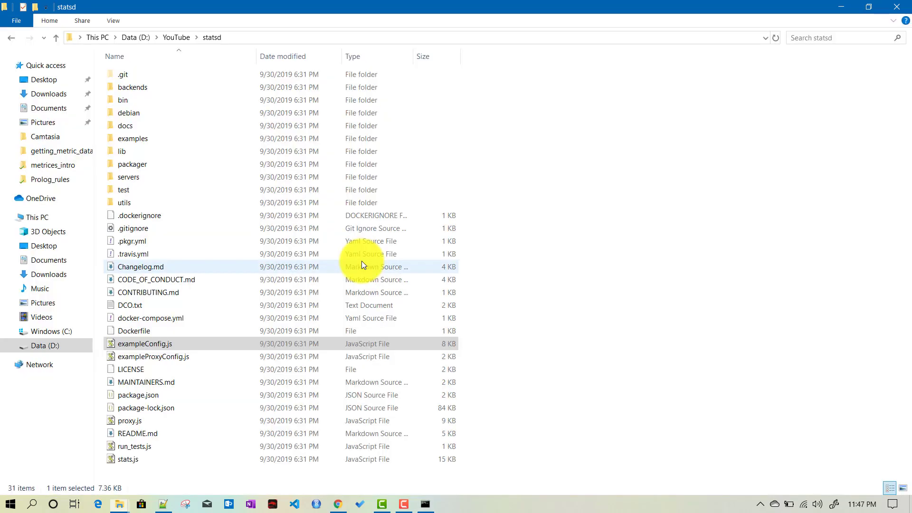
pyautogui.click(147, 347)
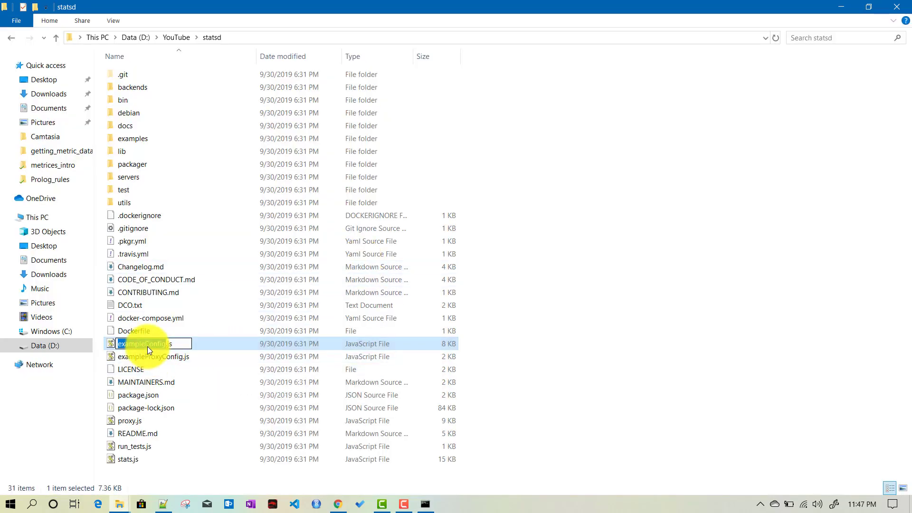
pyautogui.hotkey('ctrl', 'a')
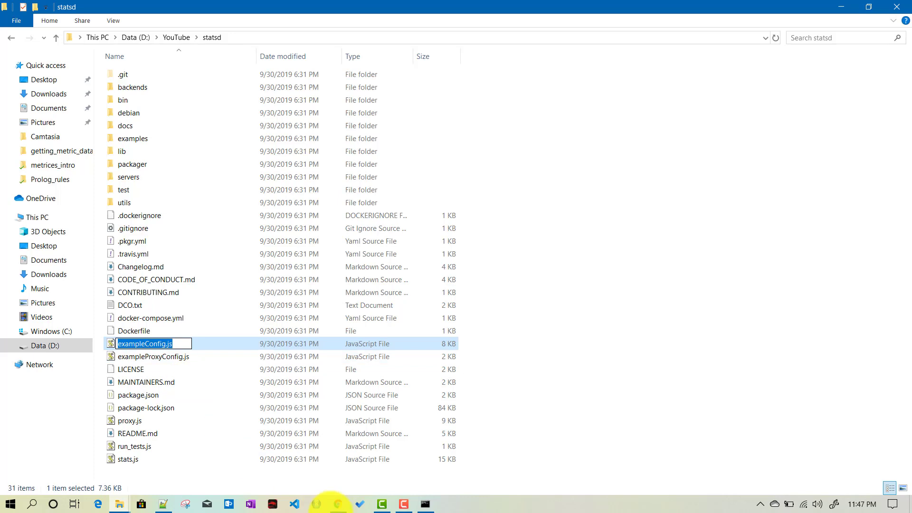
pyautogui.click(430, 506)
pyautogui.write('exampleConfig.js')
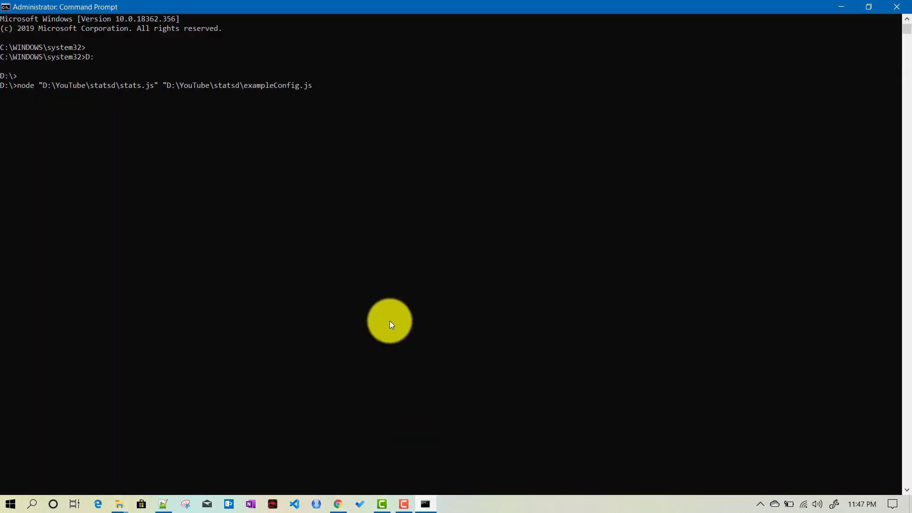
pyautogui.press('Return')
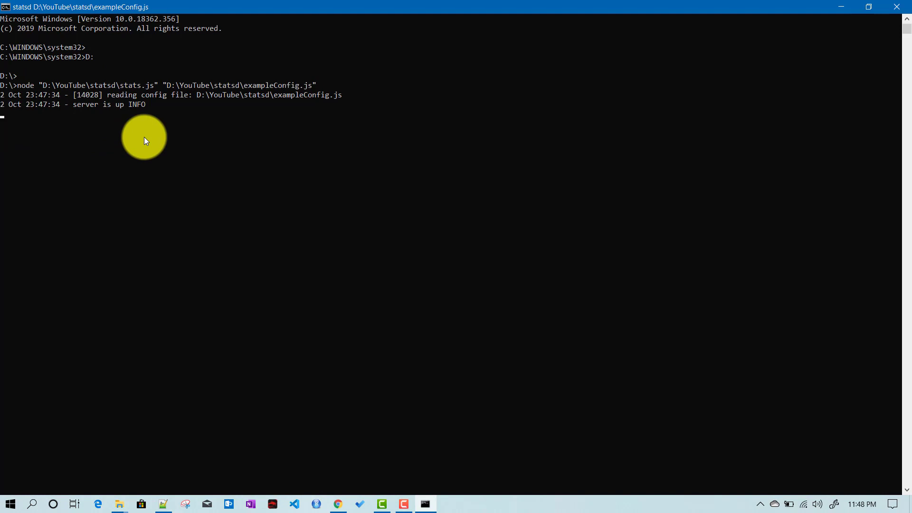
# Close the StatsD console window, open the bookmarked Splunk login page in a new Chrome tab and sign in with the prefilled credentials.
pyautogui.click(900, 7)
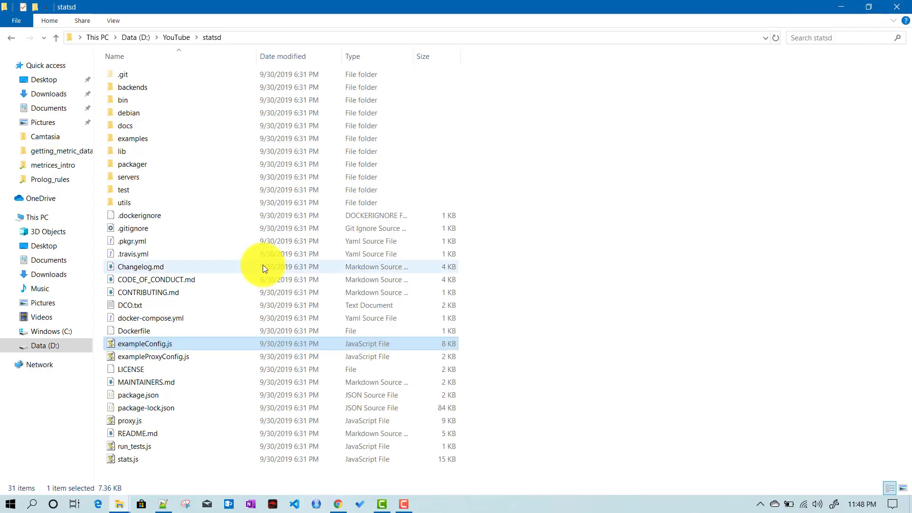
pyautogui.click(338, 503)
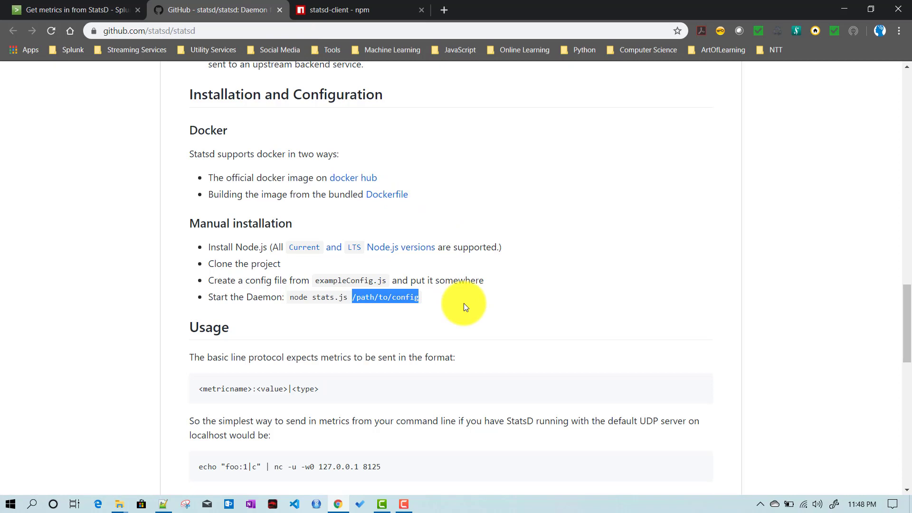
pyautogui.click(443, 10)
pyautogui.click(67, 49)
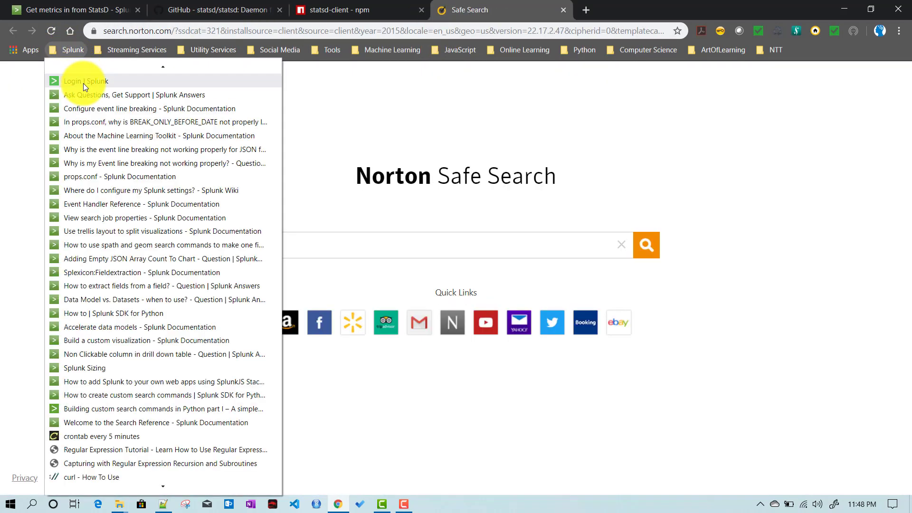
pyautogui.click(84, 82)
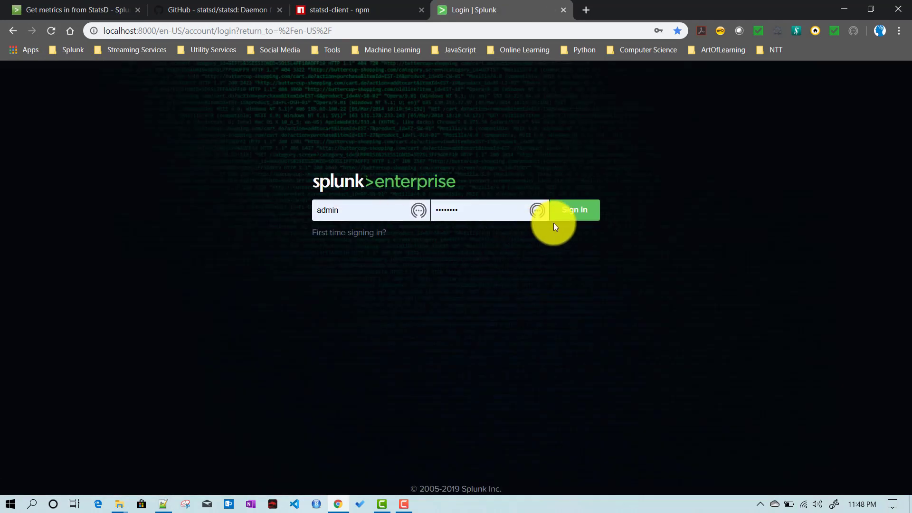
pyautogui.click(575, 216)
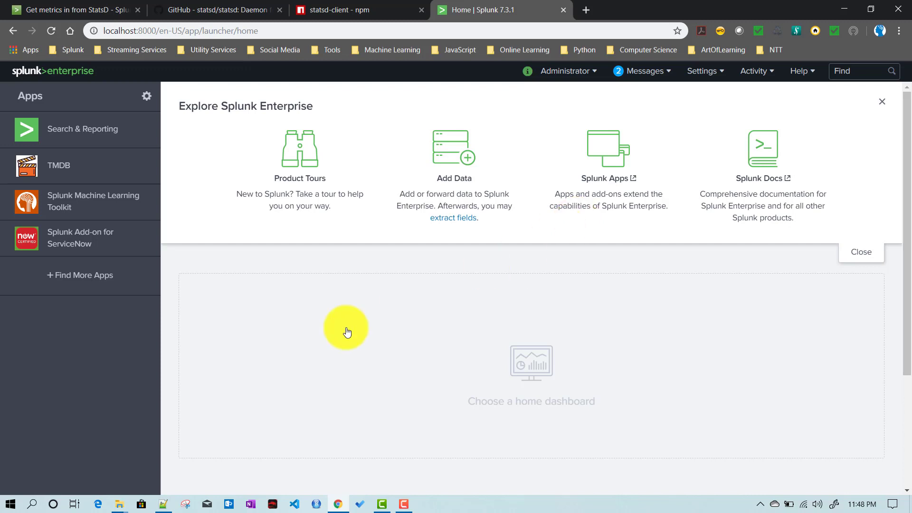
# Switch to exampleConfig.js in Notepad++ and copy the port value 8125 from line 124.
pyautogui.click(162, 504)
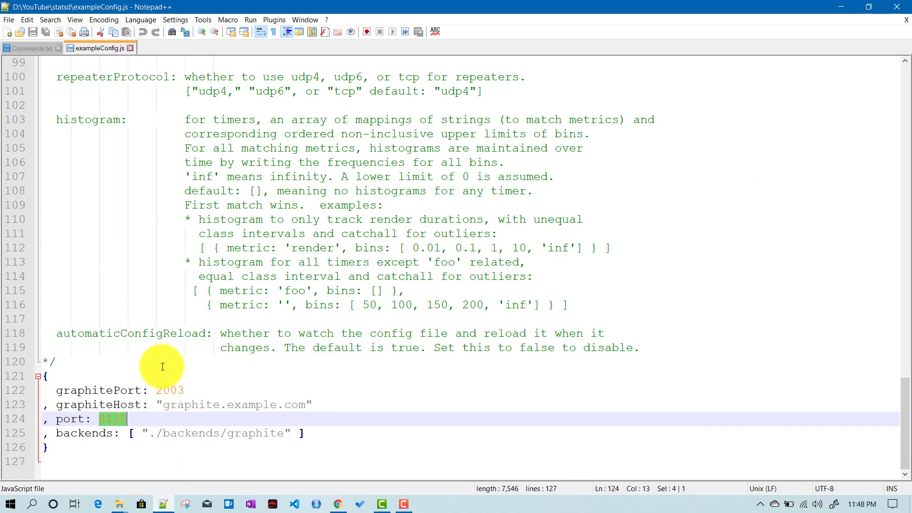
pyautogui.click(119, 417)
pyautogui.doubleClick(120, 417)
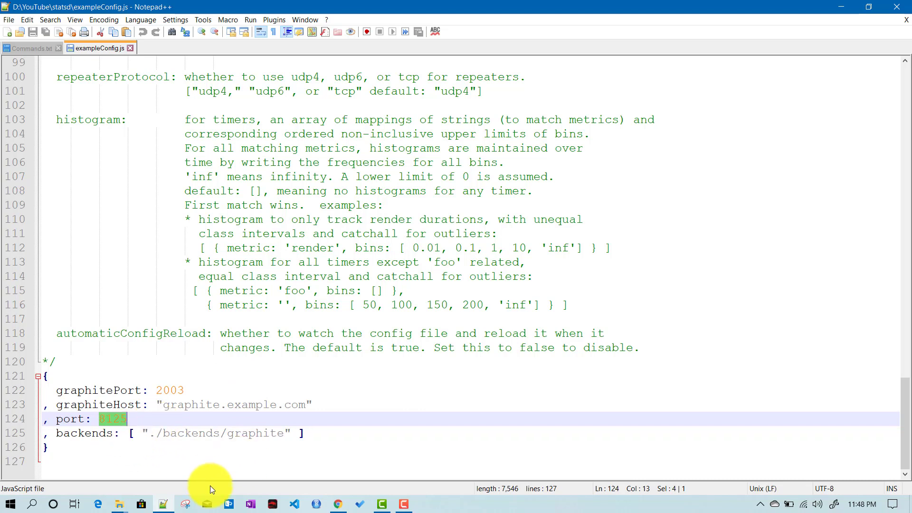
pyautogui.click(116, 421)
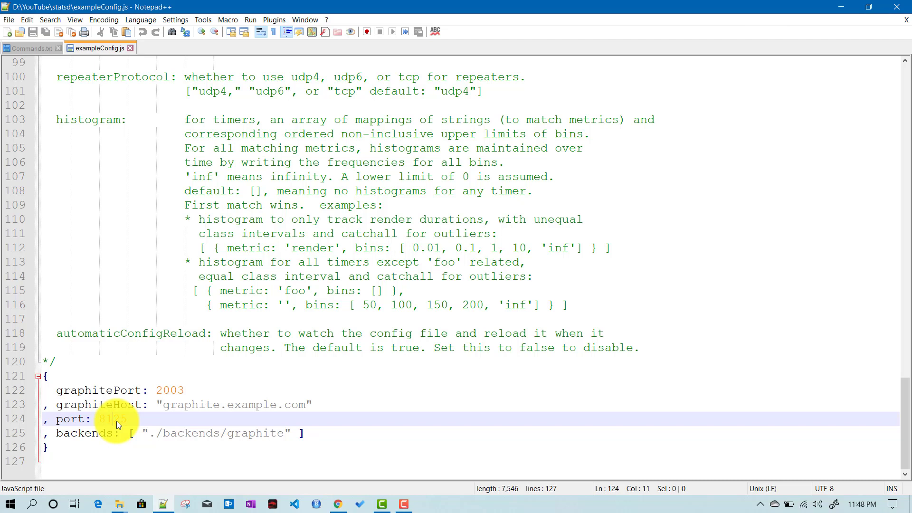
pyautogui.doubleClick(116, 421)
pyautogui.hotkey('ctrl', 'c')
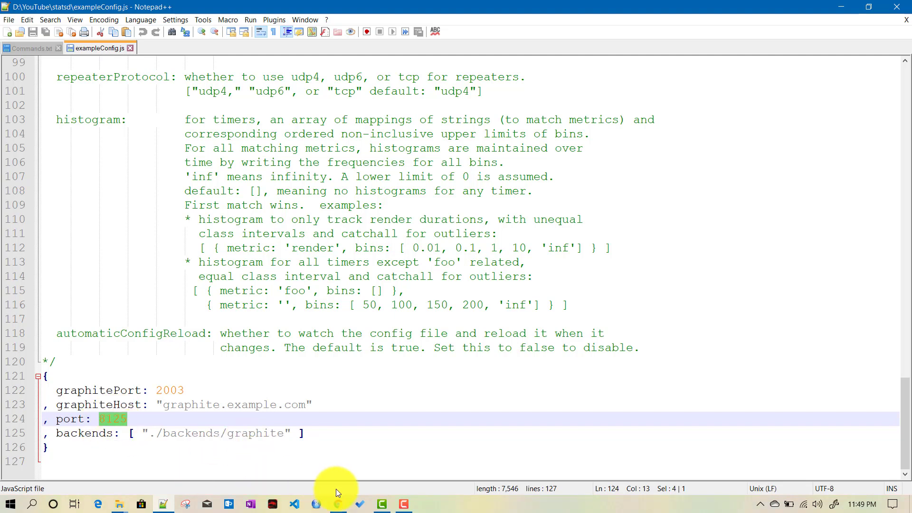
# Switch to Splunk in Chrome, open the data inputs settings and start adding a new UDP input.
pyautogui.click(337, 501)
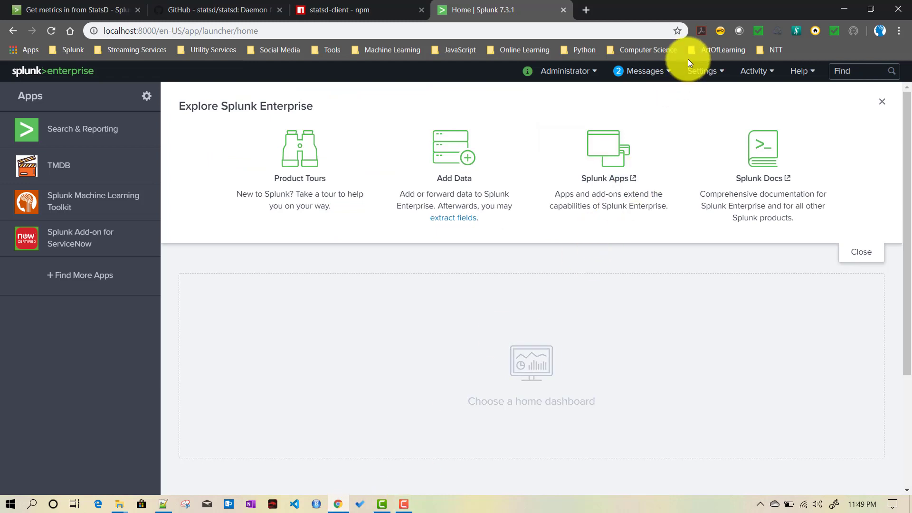
pyautogui.click(700, 71)
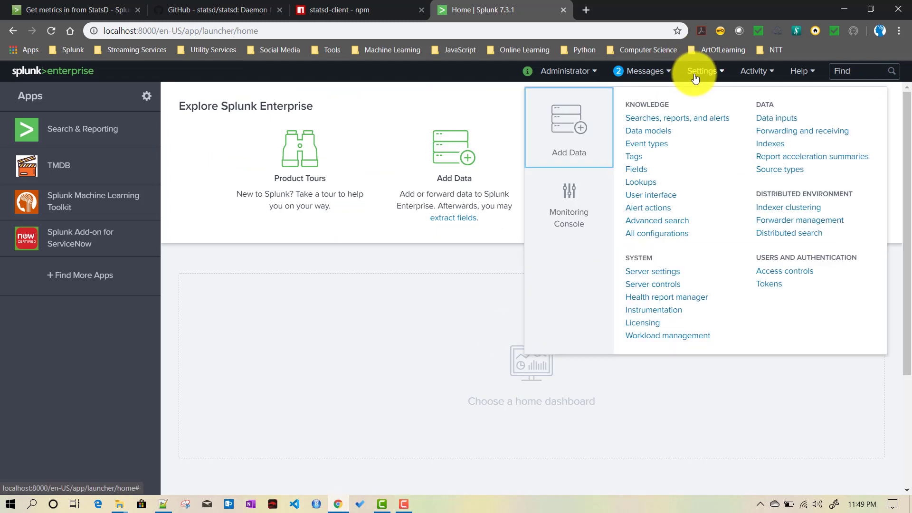
pyautogui.click(777, 120)
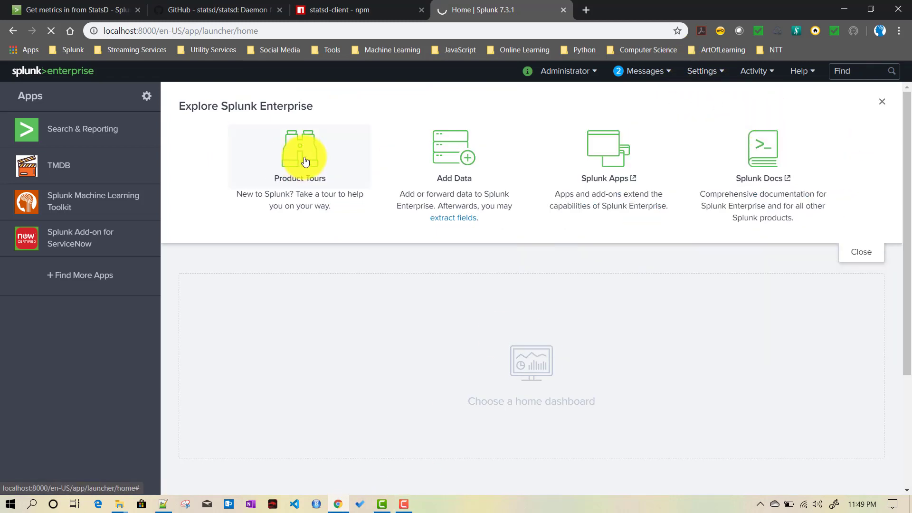
pyautogui.scroll(-1, 246, 232)
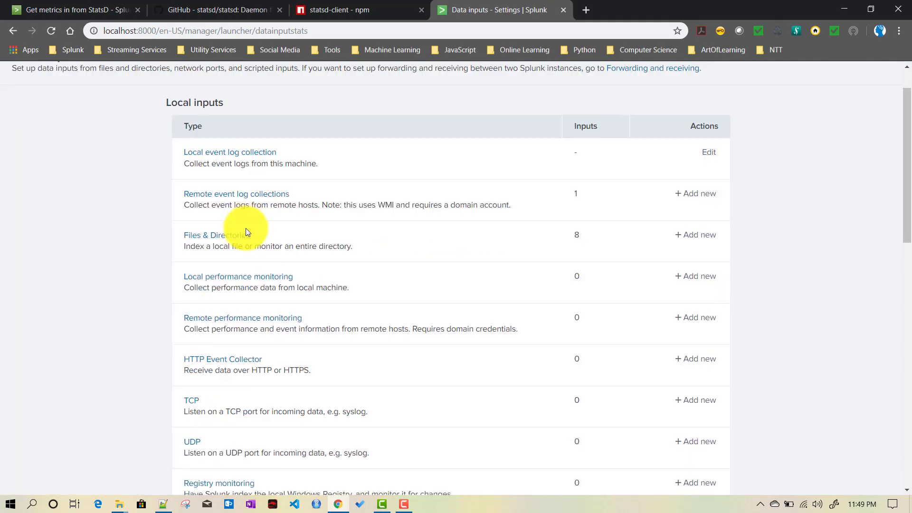
pyautogui.scroll(-3, 246, 232)
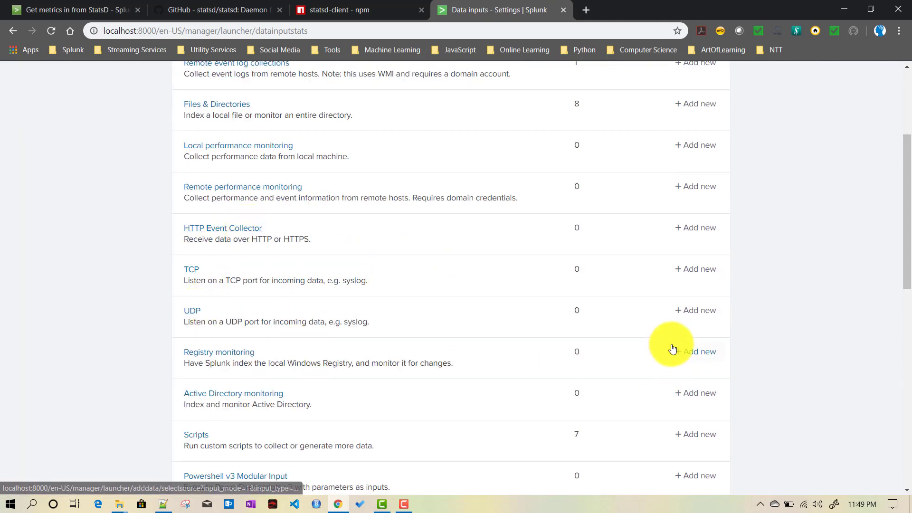
pyautogui.click(693, 314)
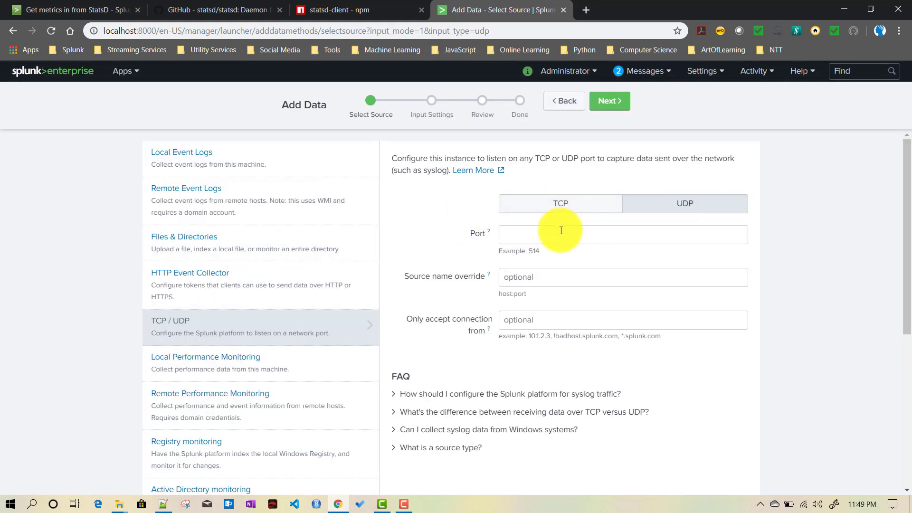
# Set the UDP port to 8125 after checking it in Notepad++, leave both optional fields empty and continue to the input settings.
pyautogui.click(560, 230)
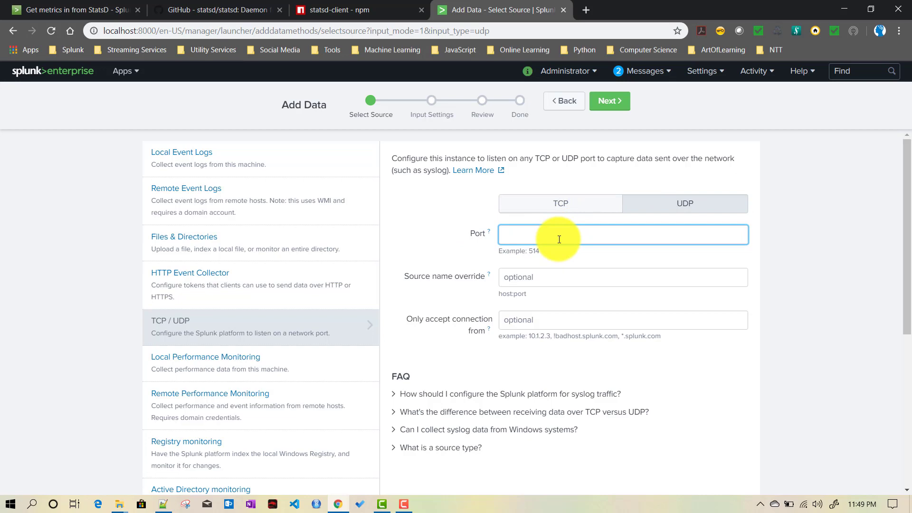
pyautogui.click(163, 504)
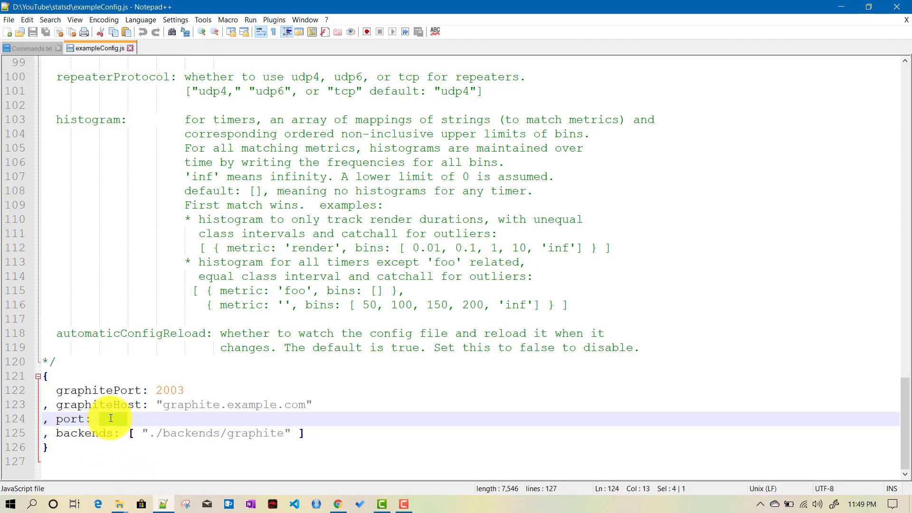
pyautogui.click(338, 504)
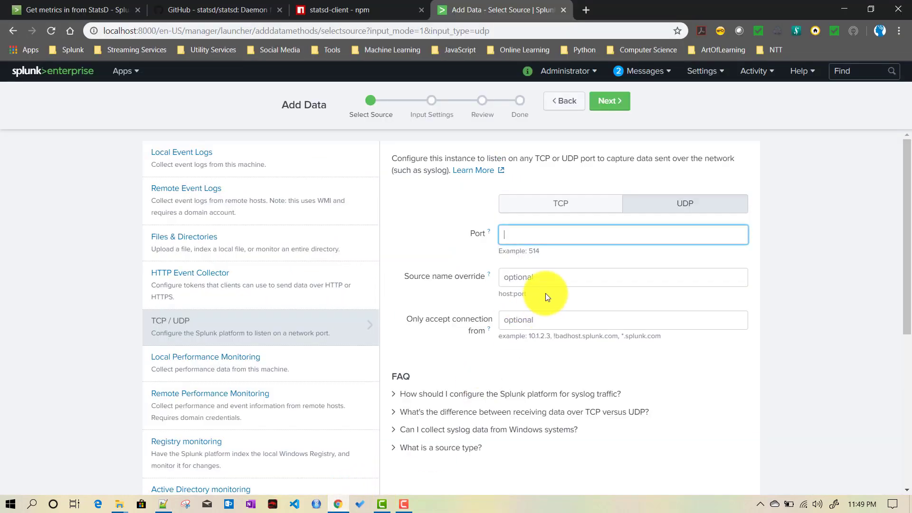
pyautogui.hotkey('ctrl', 'v')
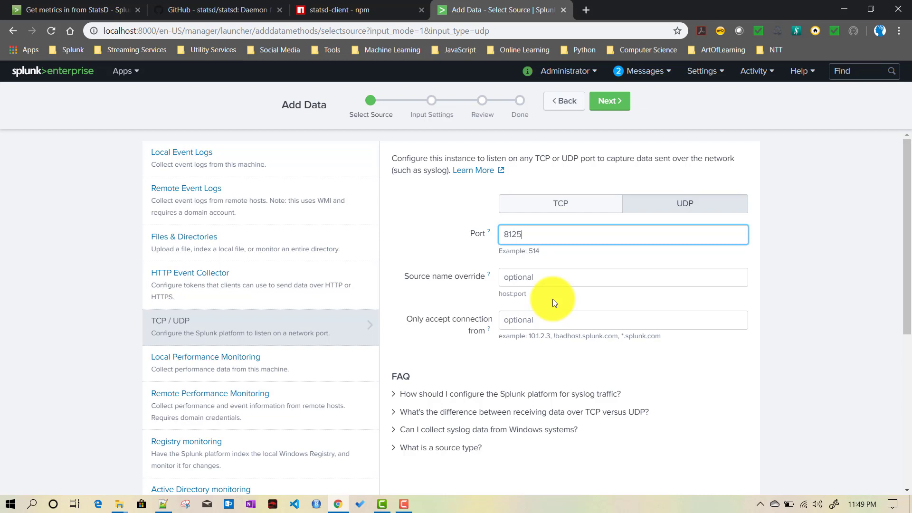
pyautogui.click(525, 279)
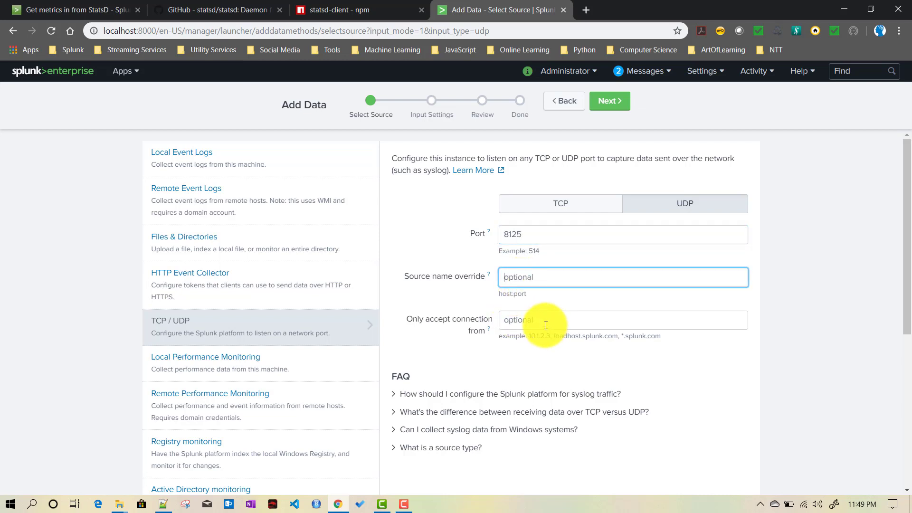
pyautogui.click(545, 321)
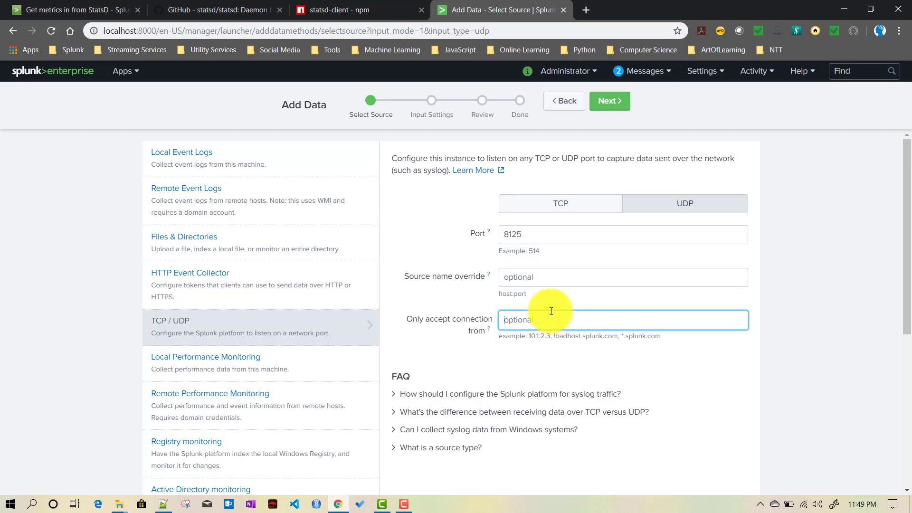
pyautogui.click(612, 101)
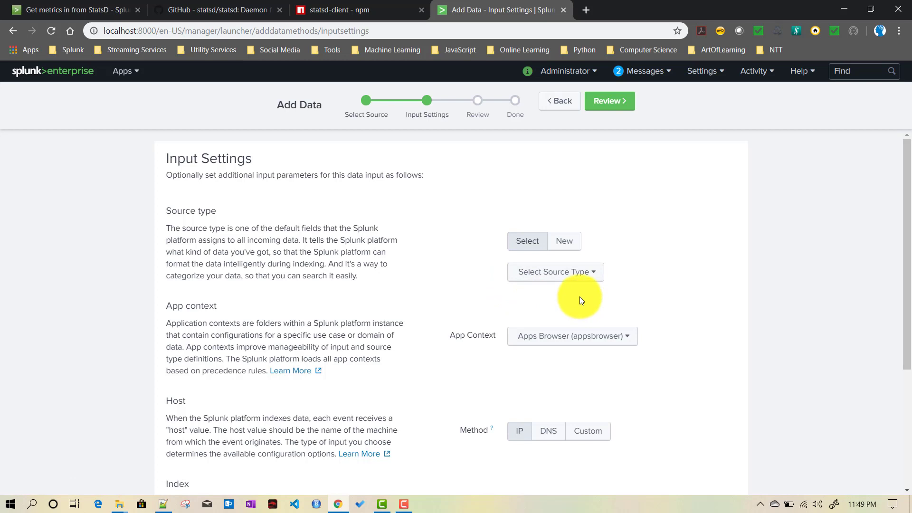
# Set the source type of the UDP input to statsd from the Metrics category.
pyautogui.click(568, 275)
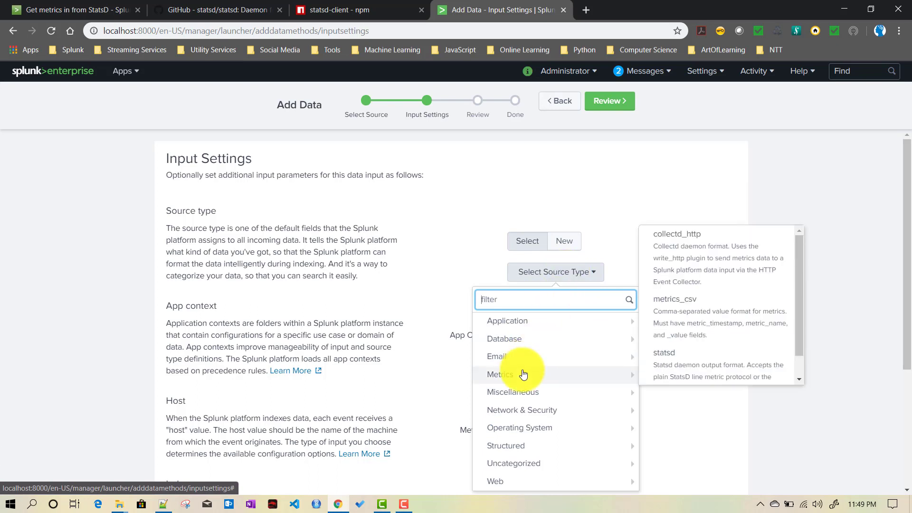
pyautogui.moveTo(546, 392)
pyautogui.moveTo(500, 375)
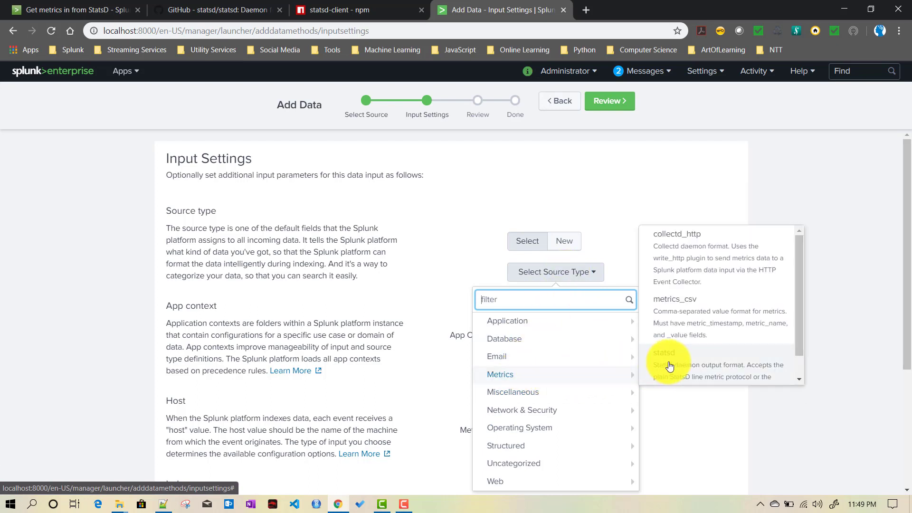
pyautogui.scroll(-1, 702, 337)
pyautogui.scroll(1, 702, 338)
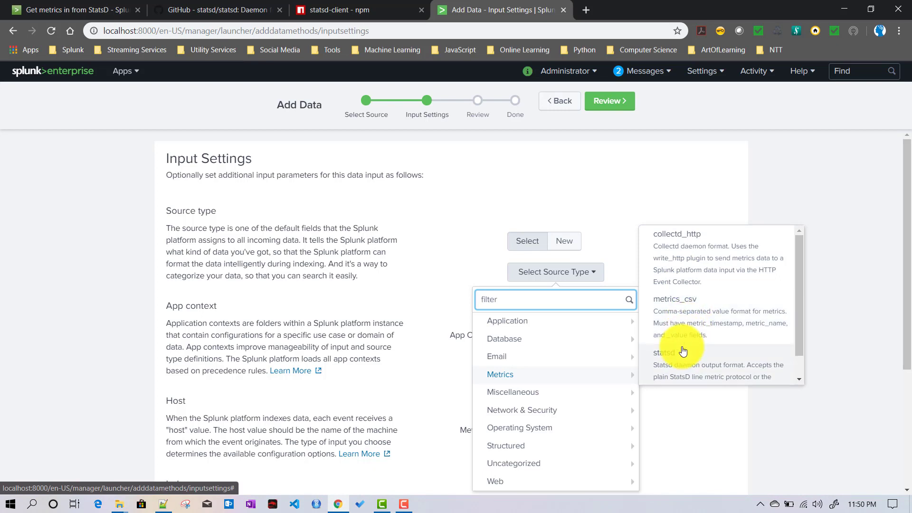
pyautogui.click(692, 366)
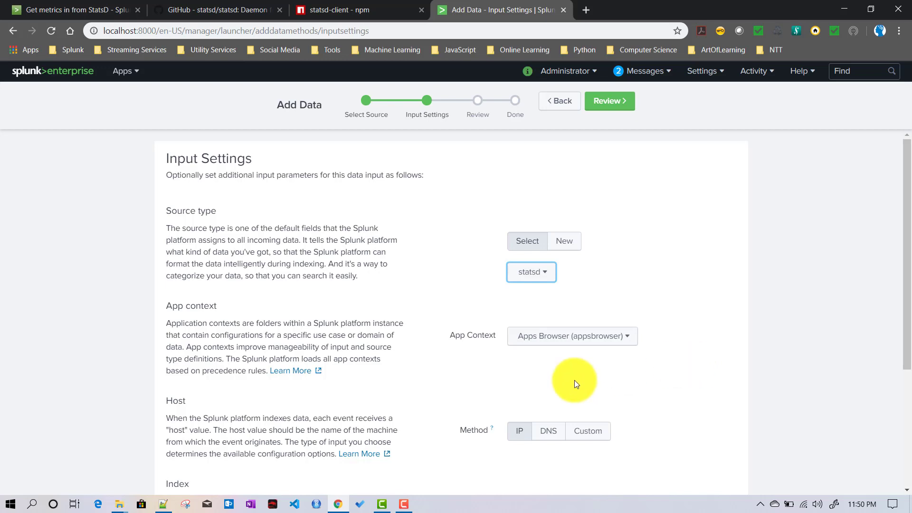
# Set the app context of the UDP input to Search & Reporting (search).
pyautogui.click(547, 341)
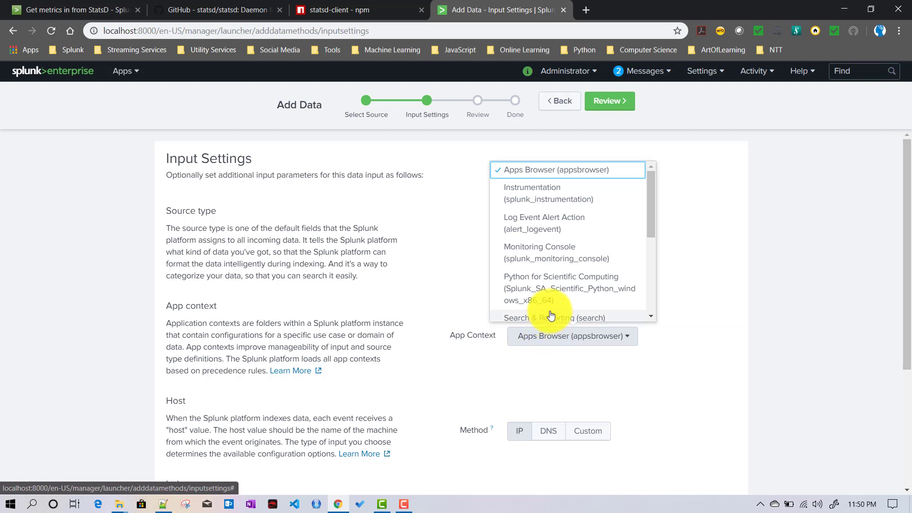
pyautogui.scroll(-2, 552, 297)
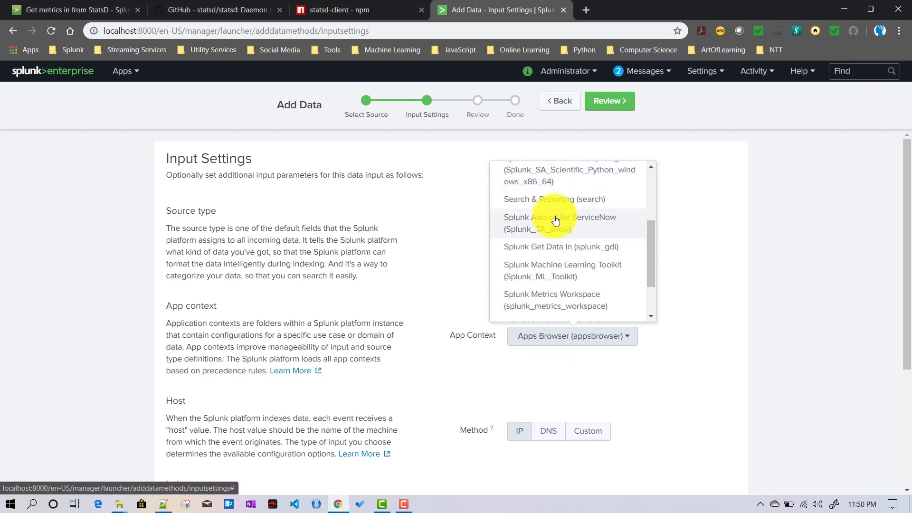
pyautogui.click(552, 202)
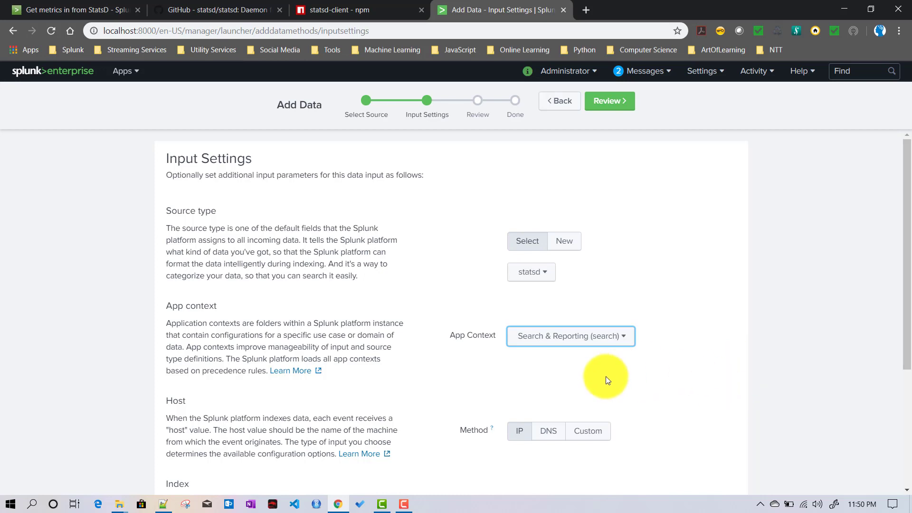
# Open the Indexes settings page in a new browser tab and look over the existing indexes.
pyautogui.scroll(-4, 606, 378)
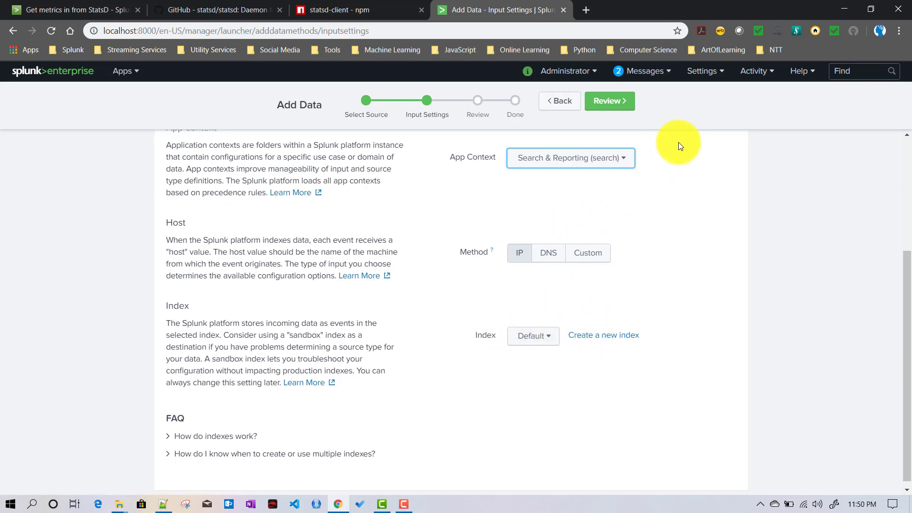
pyautogui.click(703, 76)
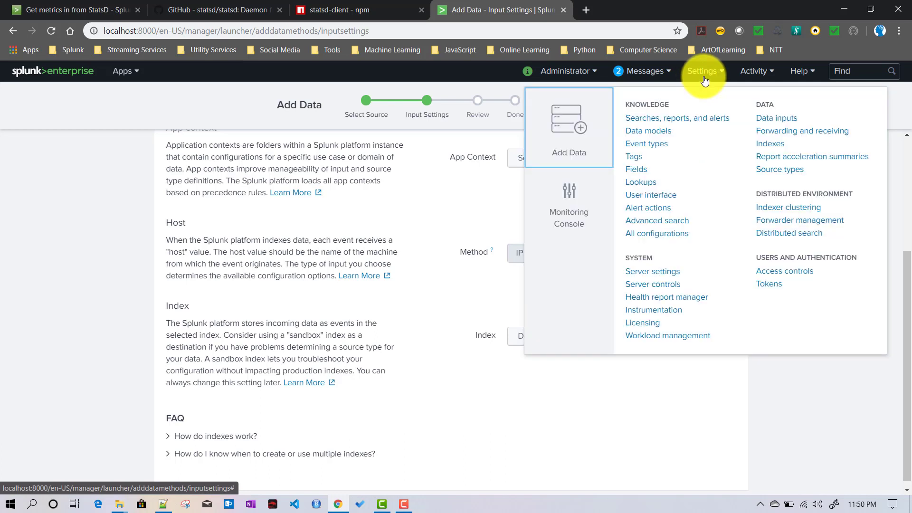
pyautogui.rightClick(781, 144)
pyautogui.click(796, 155)
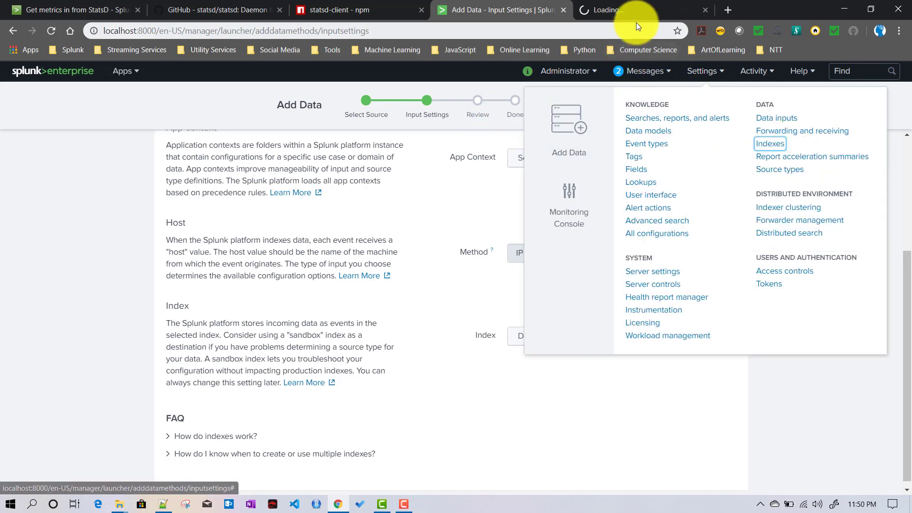
pyautogui.click(635, 10)
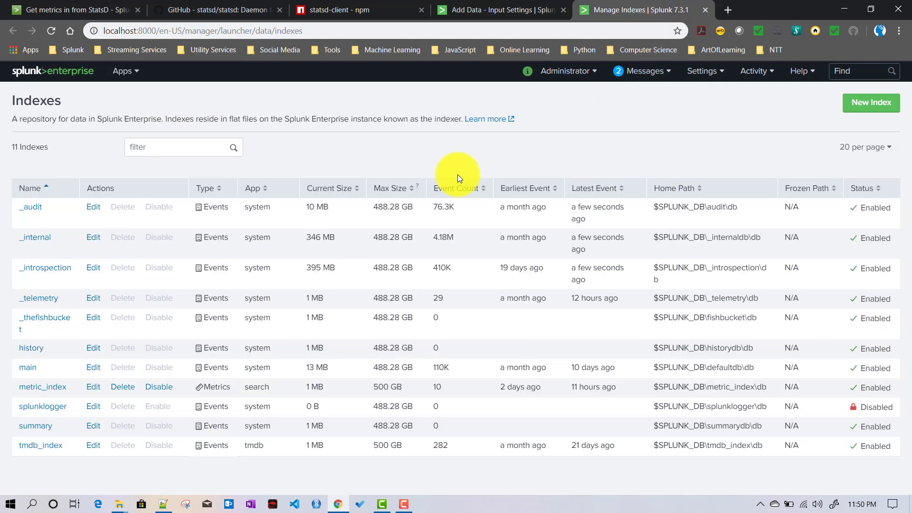
pyautogui.click(706, 79)
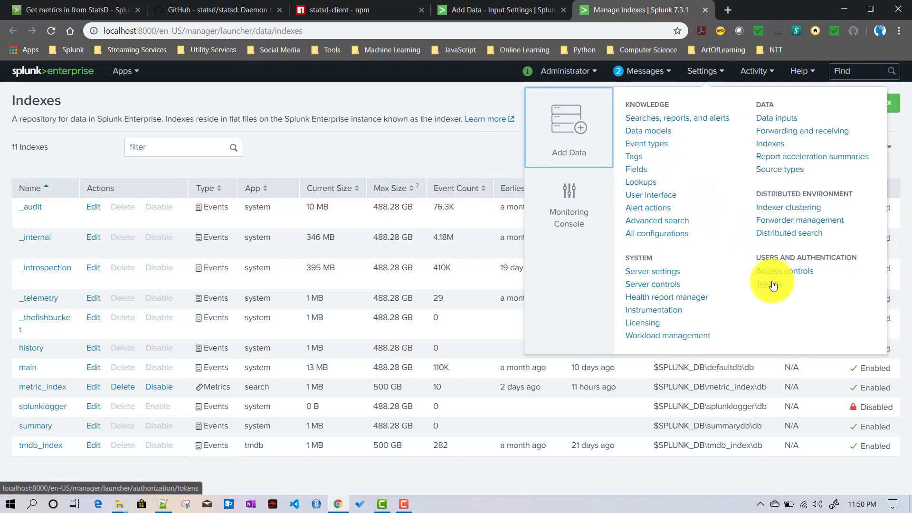
pyautogui.click(449, 92)
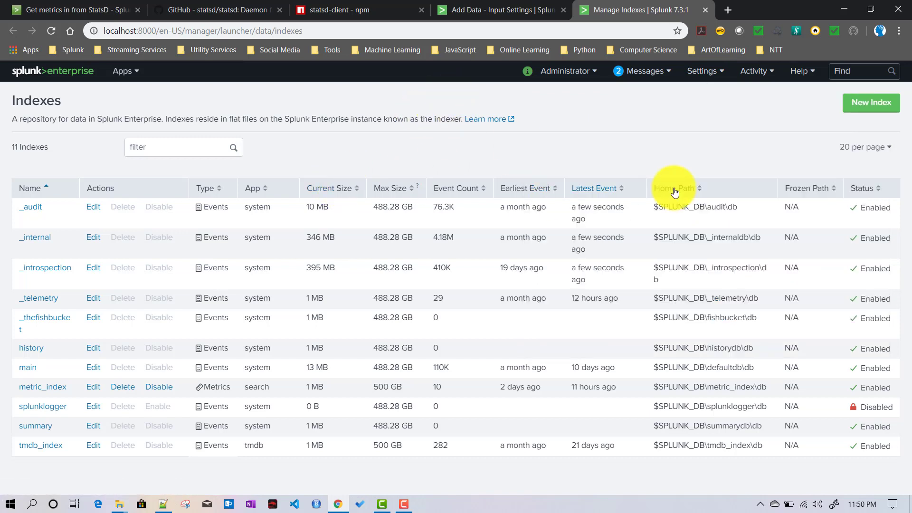
# Open the new index form, examine its Index Data Type and other options, and cancel without creating an index.
pyautogui.click(867, 112)
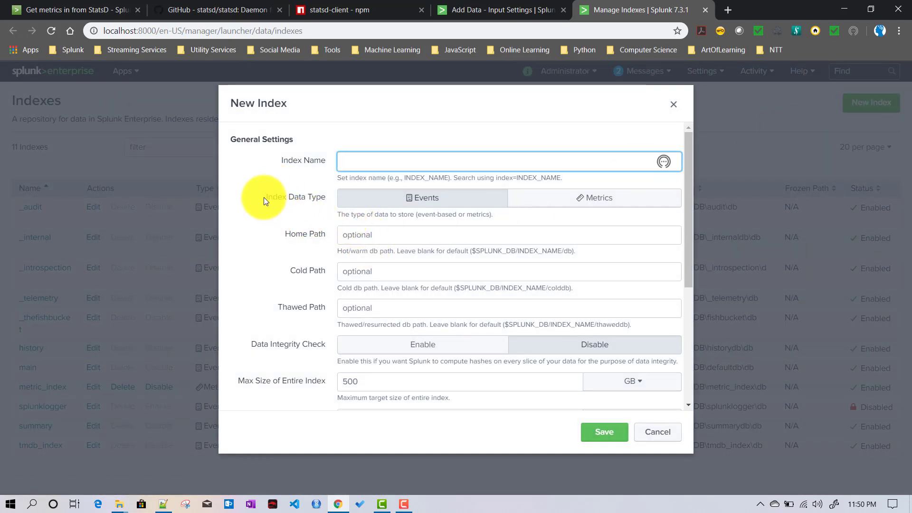
pyautogui.moveTo(264, 198); pyautogui.dragTo(318, 201)
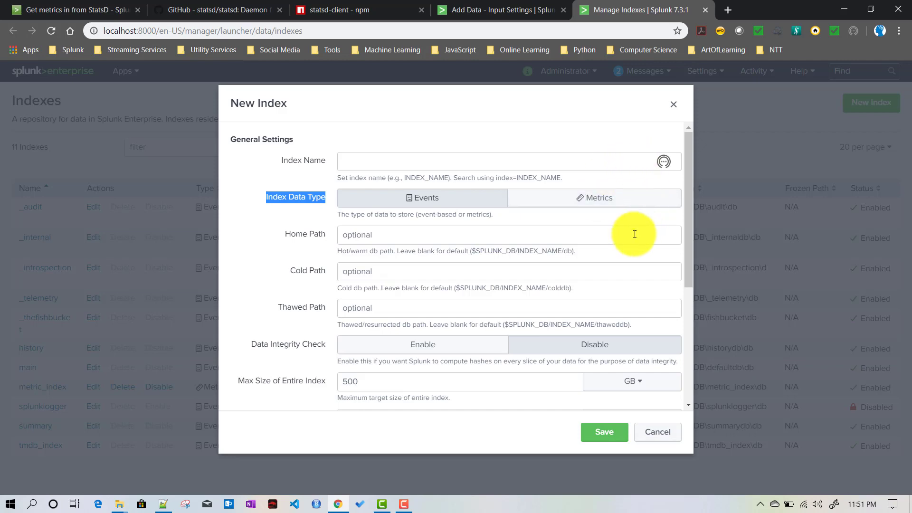
pyautogui.scroll(-4, 635, 234)
pyautogui.scroll(4, 634, 236)
pyautogui.scroll(-3, 633, 238)
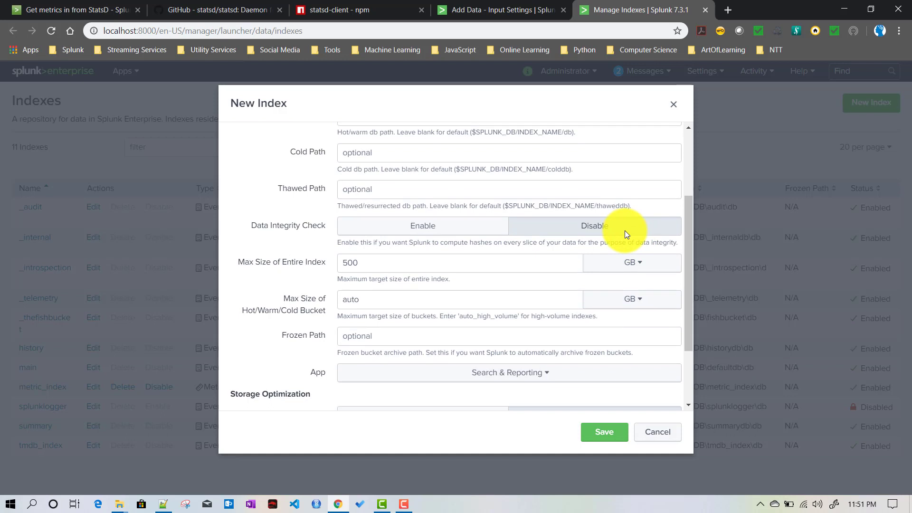
pyautogui.scroll(3, 625, 229)
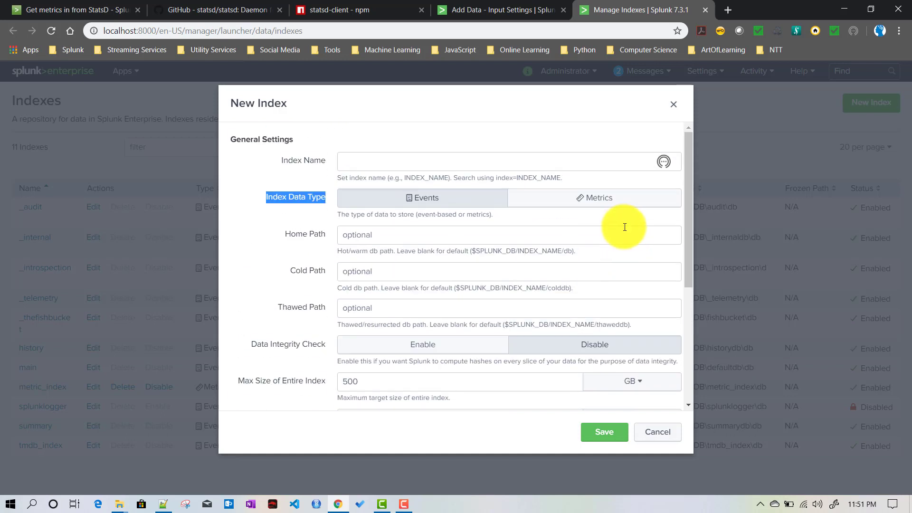
pyautogui.scroll(-5, 608, 255)
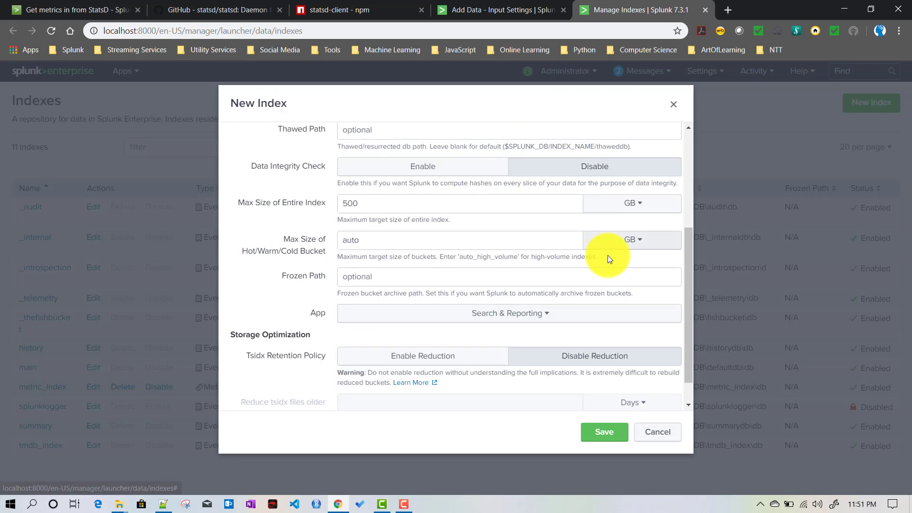
pyautogui.scroll(5, 608, 255)
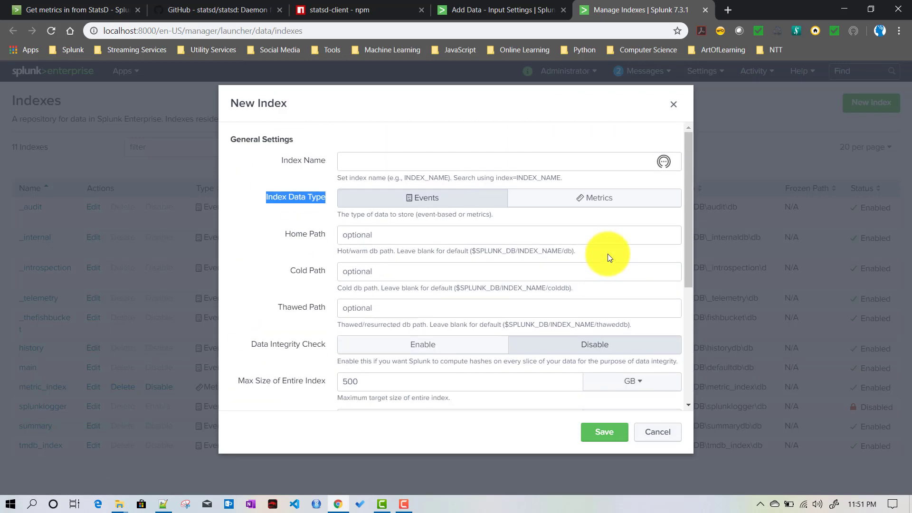
pyautogui.click(665, 441)
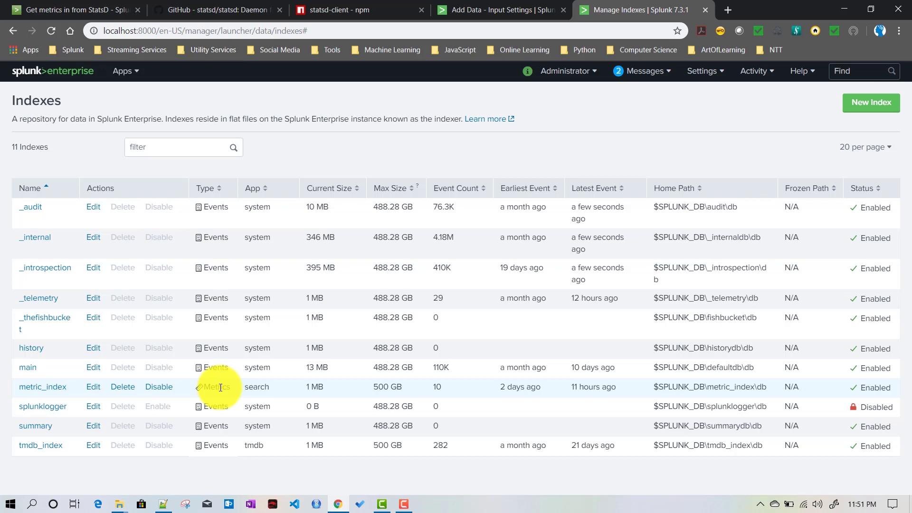
# Return to the UDP input settings, choose metric_index as the index, and review and submit the input.
pyautogui.click(498, 13)
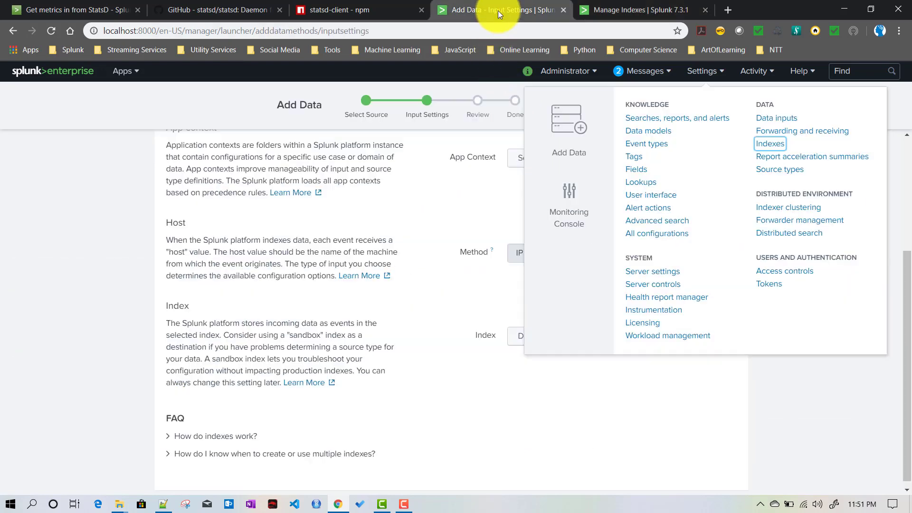
pyautogui.click(429, 367)
pyautogui.click(535, 337)
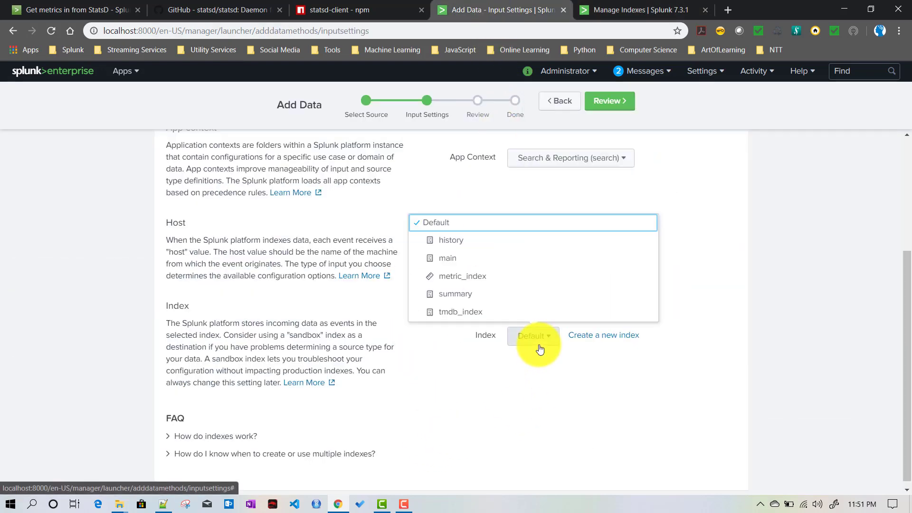
pyautogui.click(476, 280)
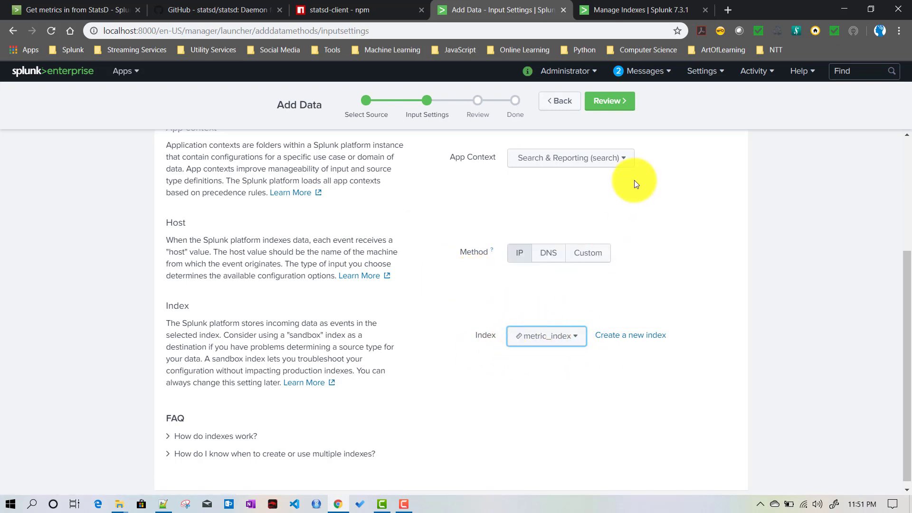
pyautogui.click(608, 101)
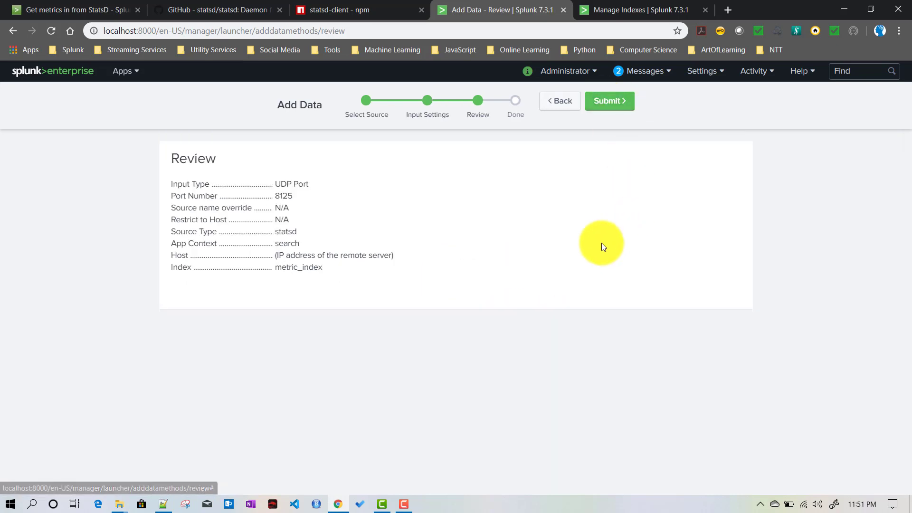
pyautogui.click(608, 101)
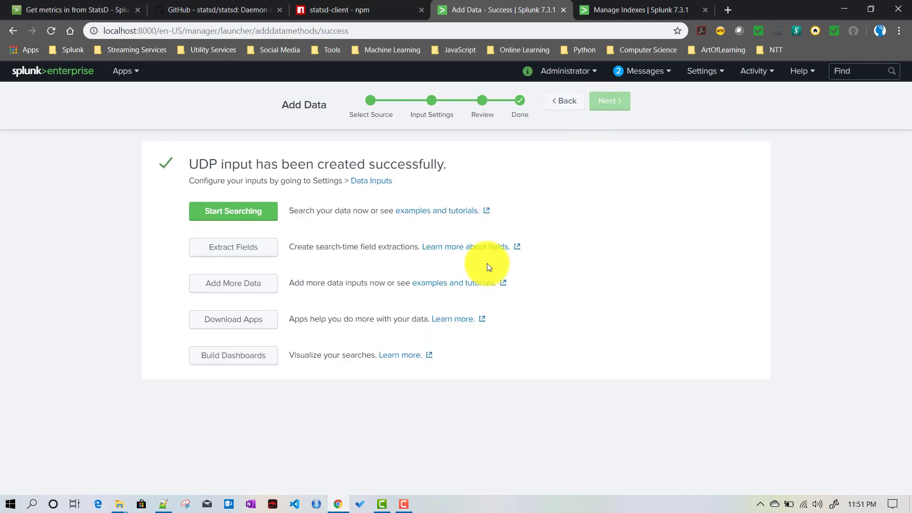
# Start searching the new input's data and select the whole generated mstats query for inspection.
pyautogui.click(235, 220)
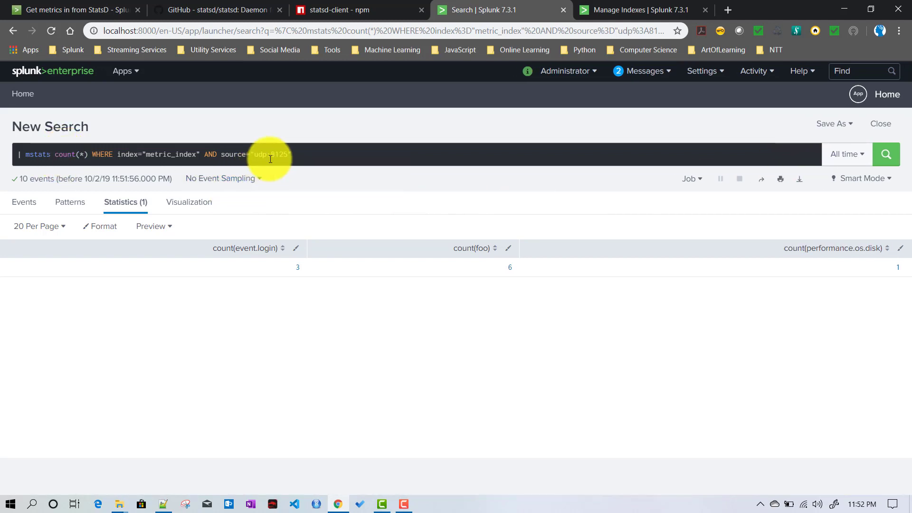
pyautogui.click(311, 152)
pyautogui.hotkey('ctrl', 'a')
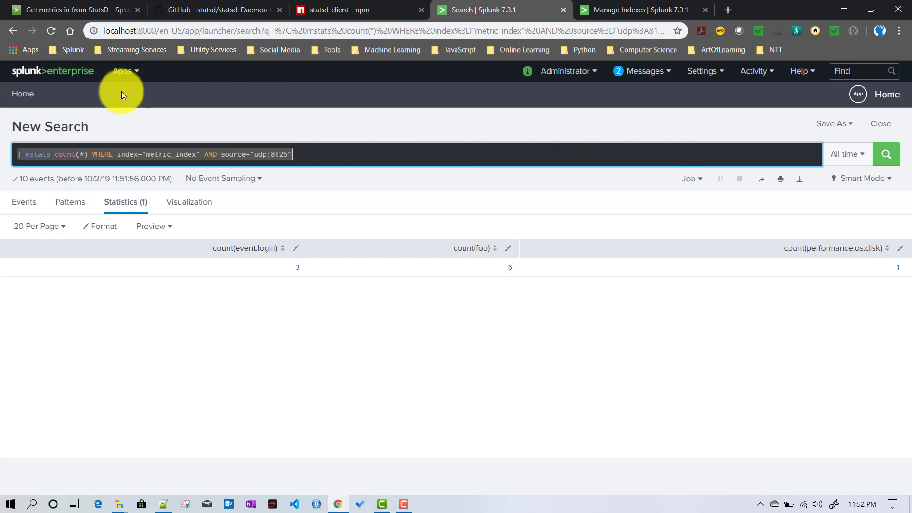
# Switch to the Search & Reporting app and open its Metrics workspace.
pyautogui.click(128, 73)
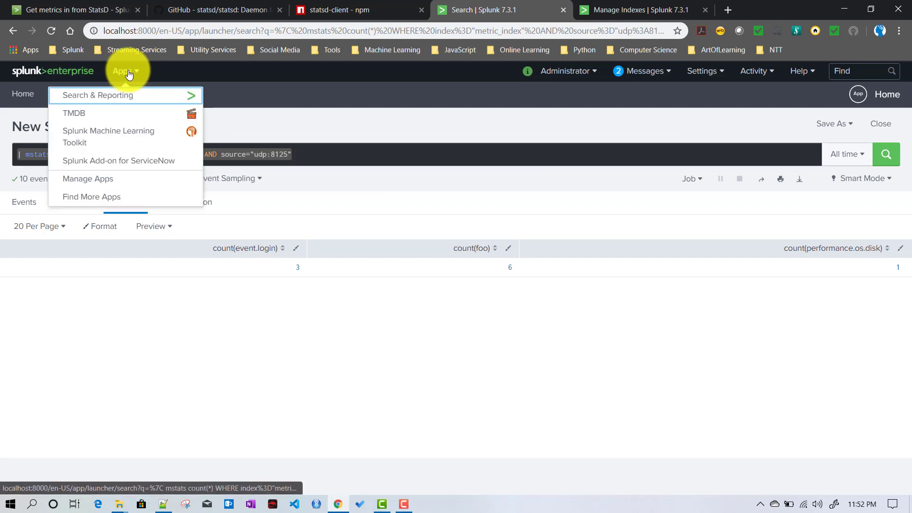
pyautogui.click(113, 103)
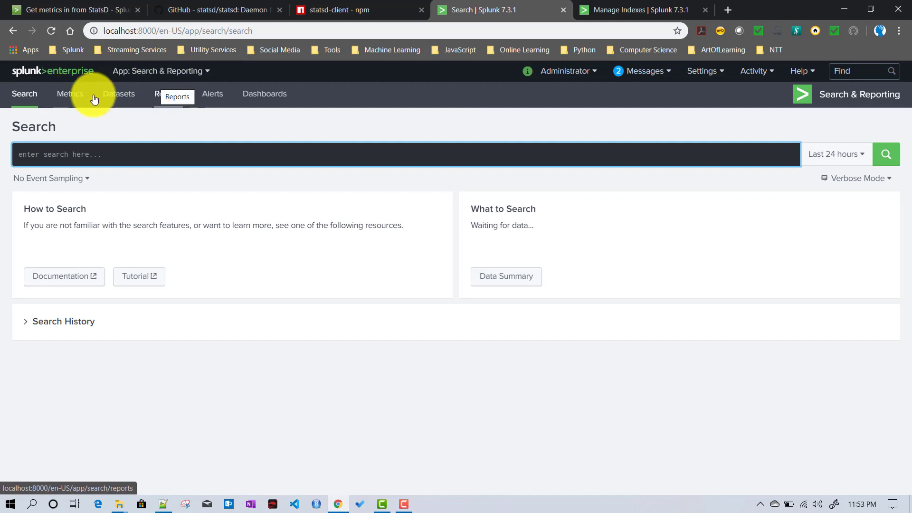
pyautogui.click(65, 98)
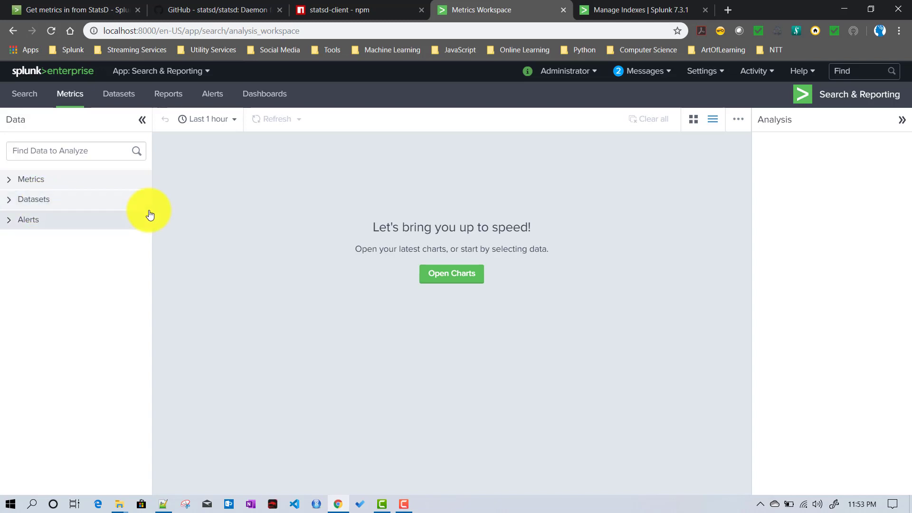
# Search Google in a new tab for "splunk metrics workspace" and open the Splunkbase app page, accepting its cookie policy.
pyautogui.click(727, 8)
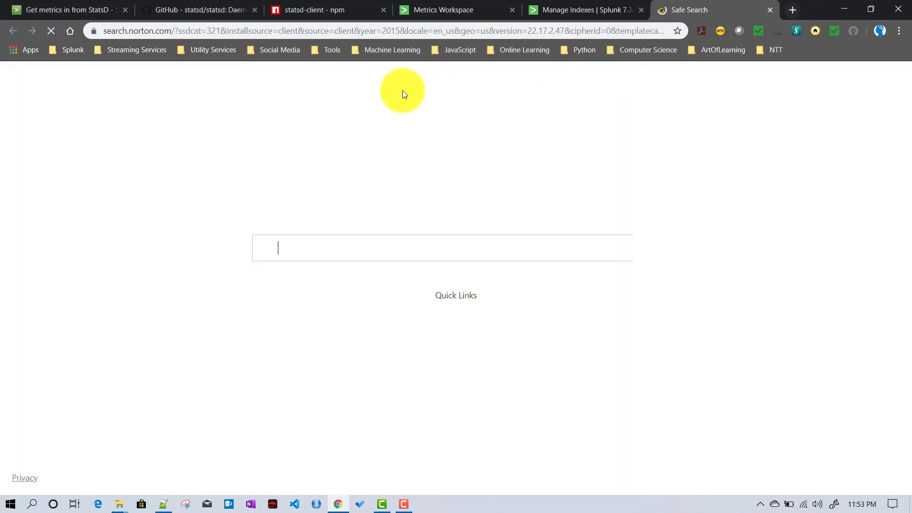
pyautogui.click(323, 30)
pyautogui.write('google.com')
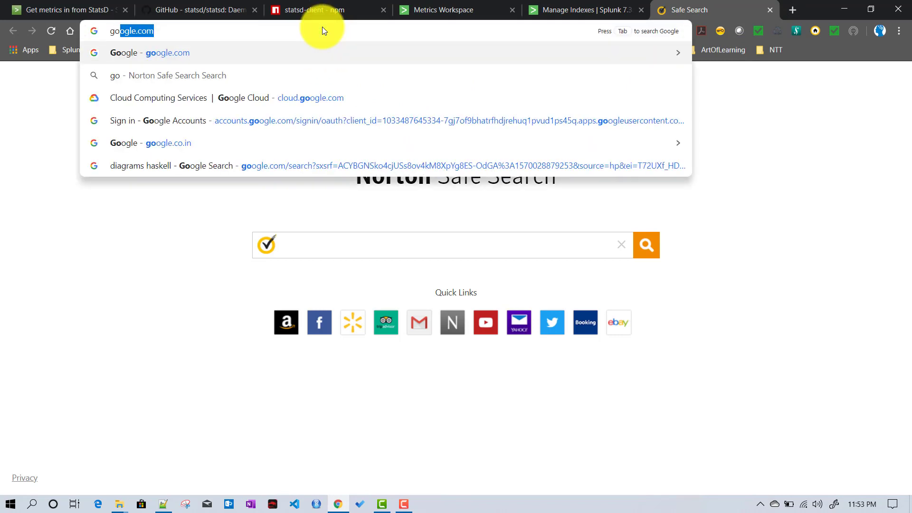
pyautogui.press('Return')
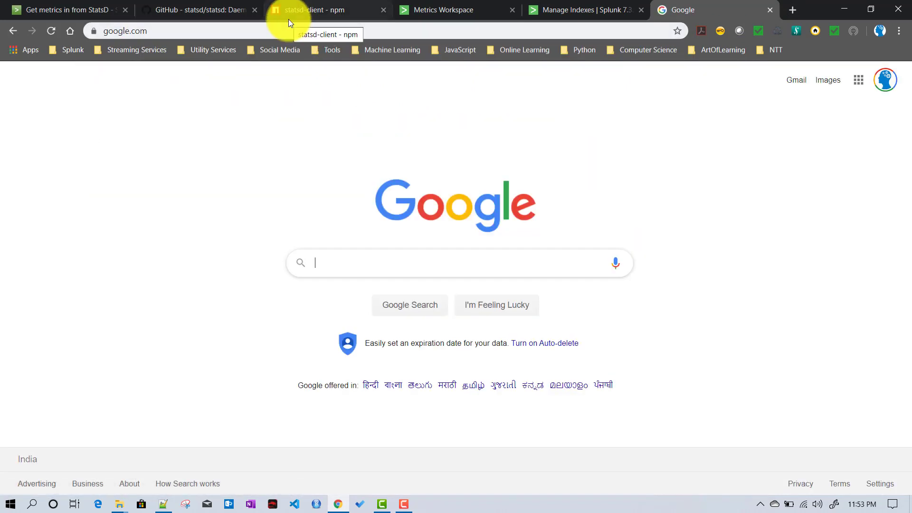
pyautogui.write('splunk met')
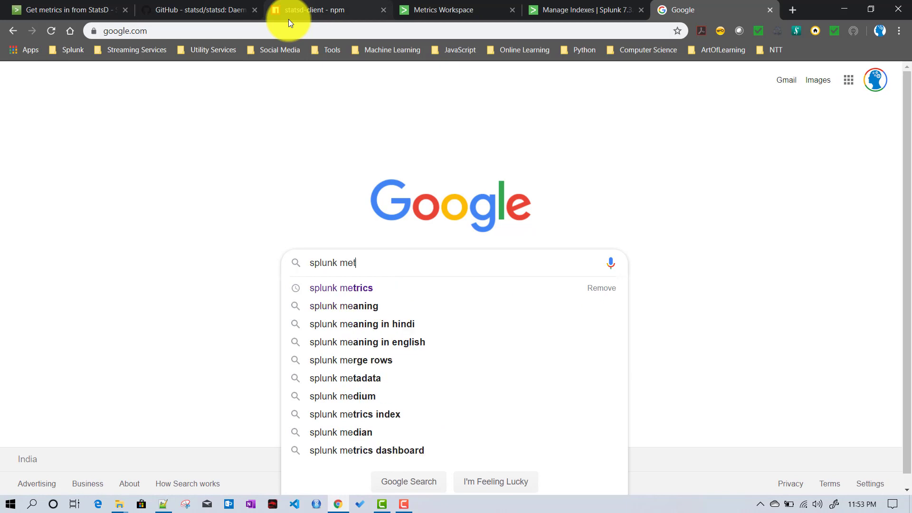
pyautogui.write('r')
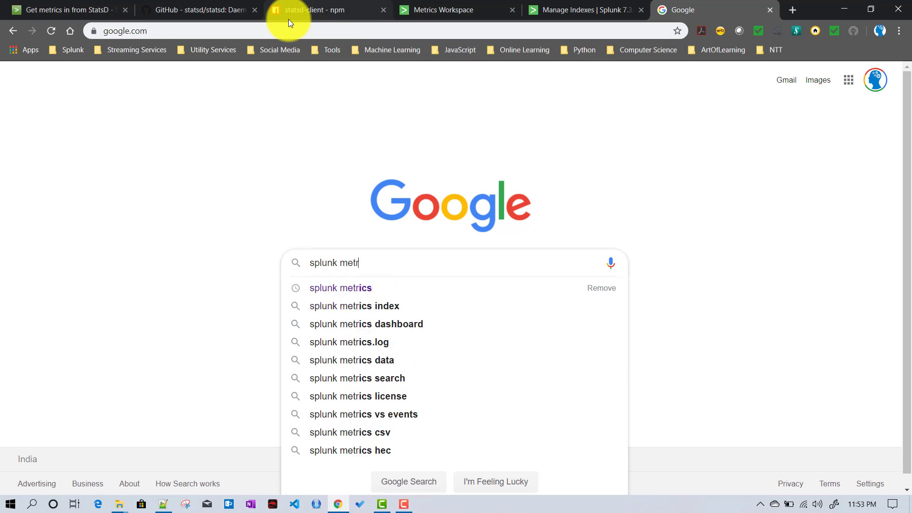
pyautogui.press('BackSpace')
pyautogui.write('rics w')
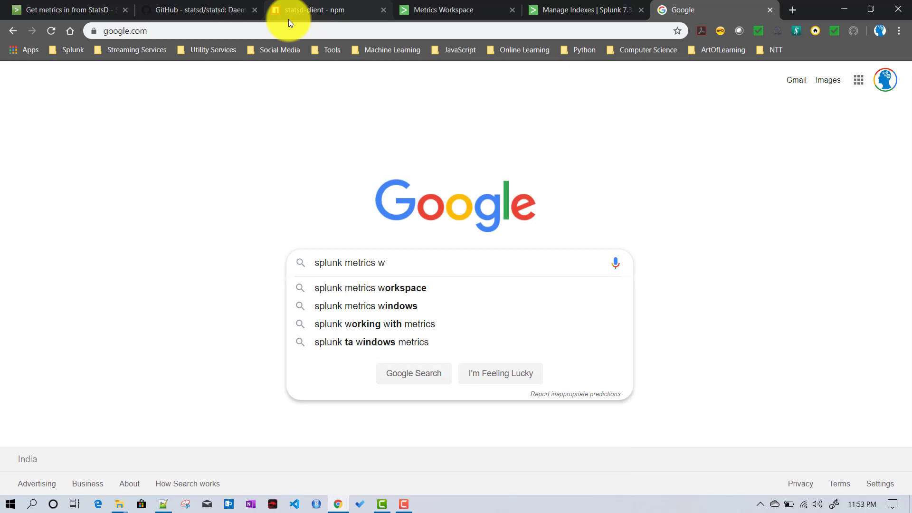
pyautogui.press('Down')
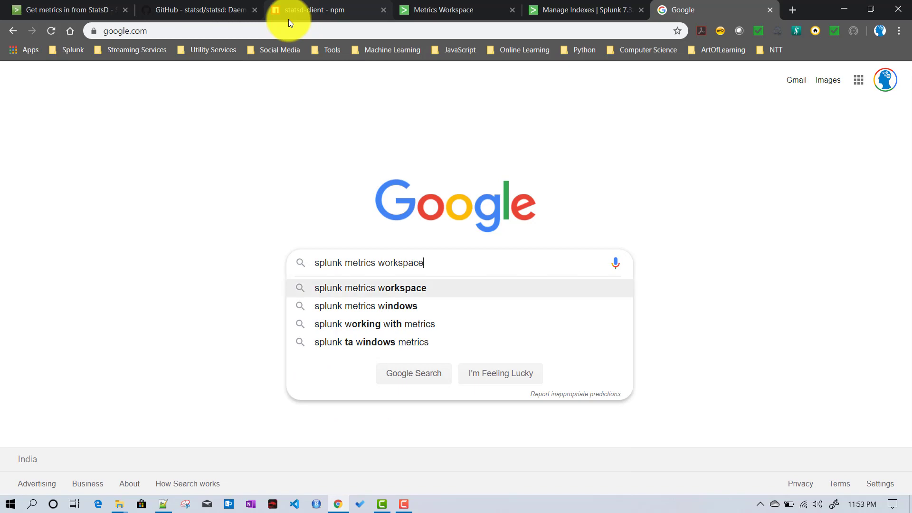
pyautogui.press('Return')
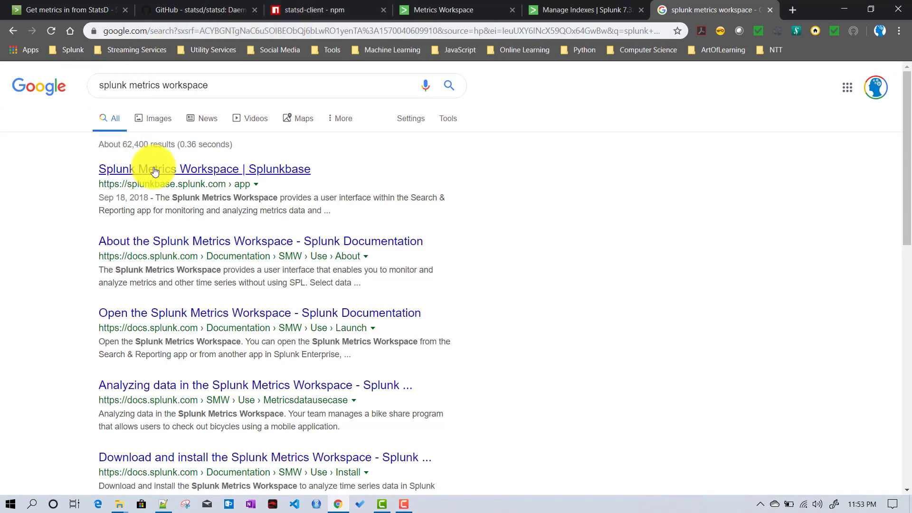
pyautogui.click(133, 170)
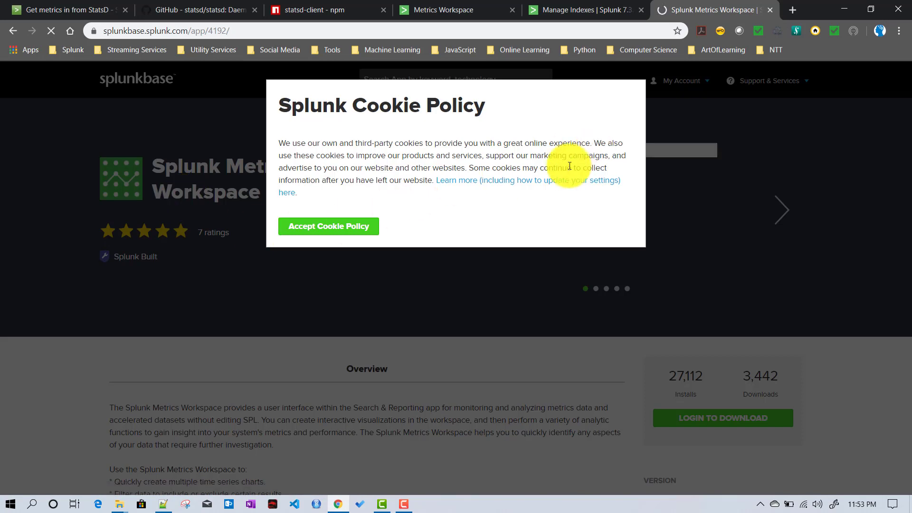
pyautogui.click(332, 228)
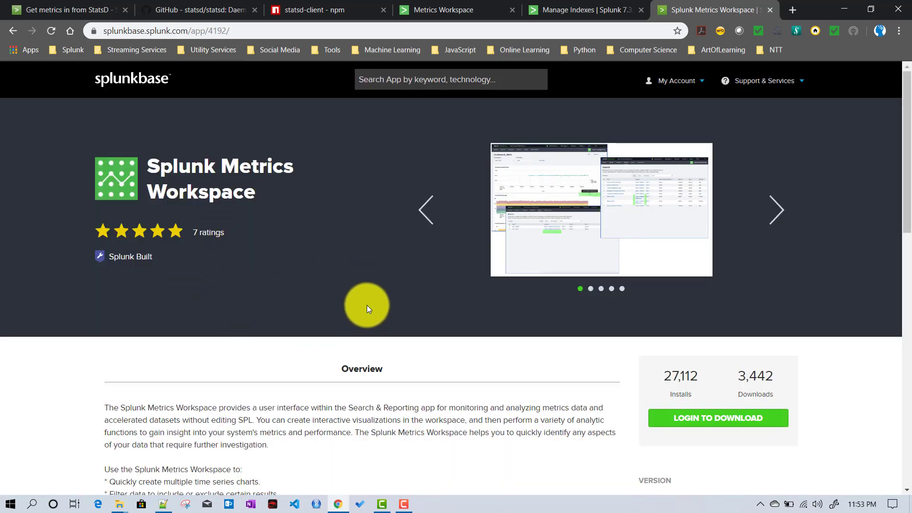
# Close the Manage Indexes page and return to the Metrics Workspace.
pyautogui.click(564, 13)
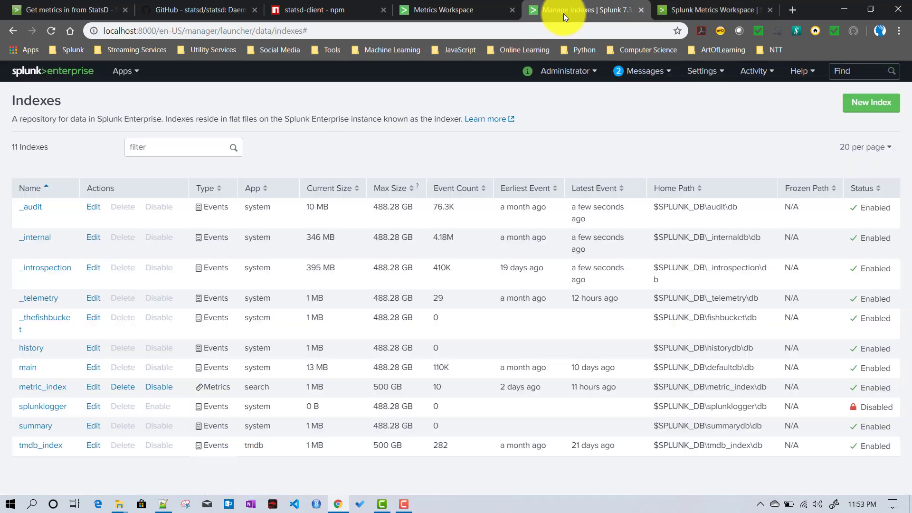
pyautogui.click(641, 10)
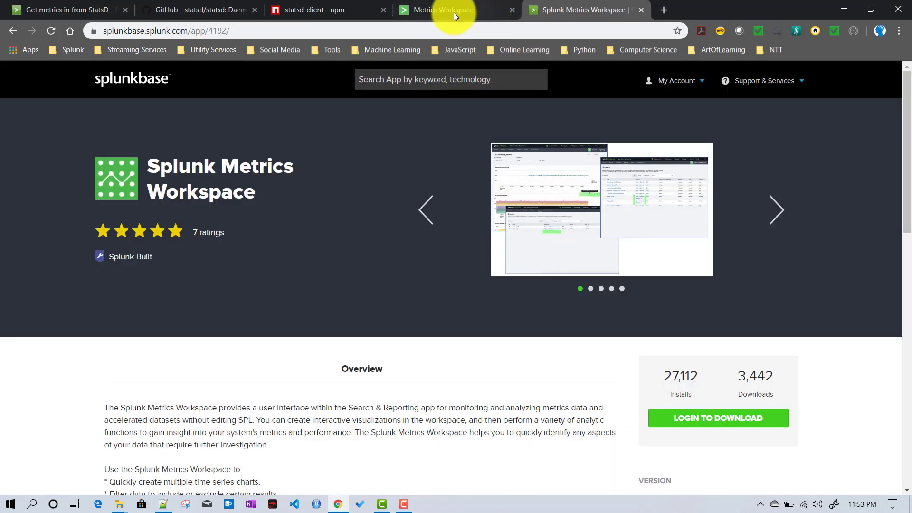
pyautogui.click(454, 12)
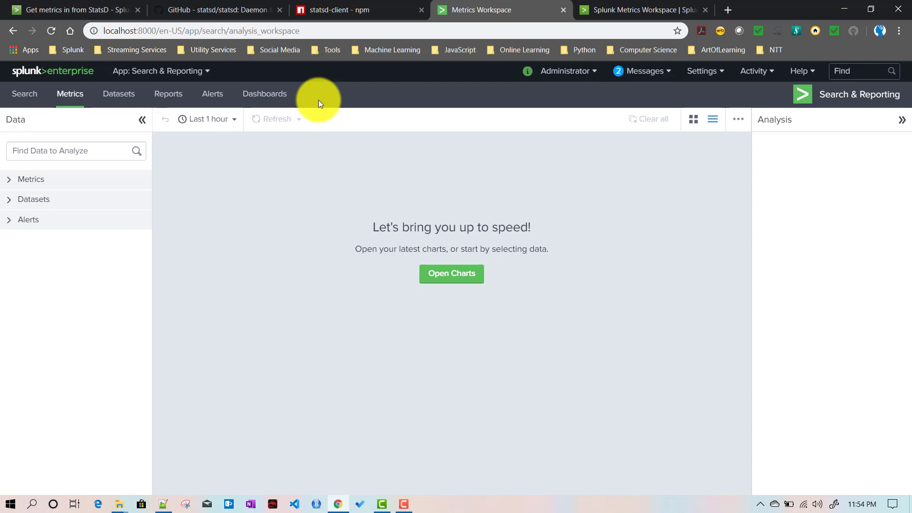
# Switch to the statsd-client npm page and examine its package name, quick tour code and install command.
pyautogui.click(333, 7)
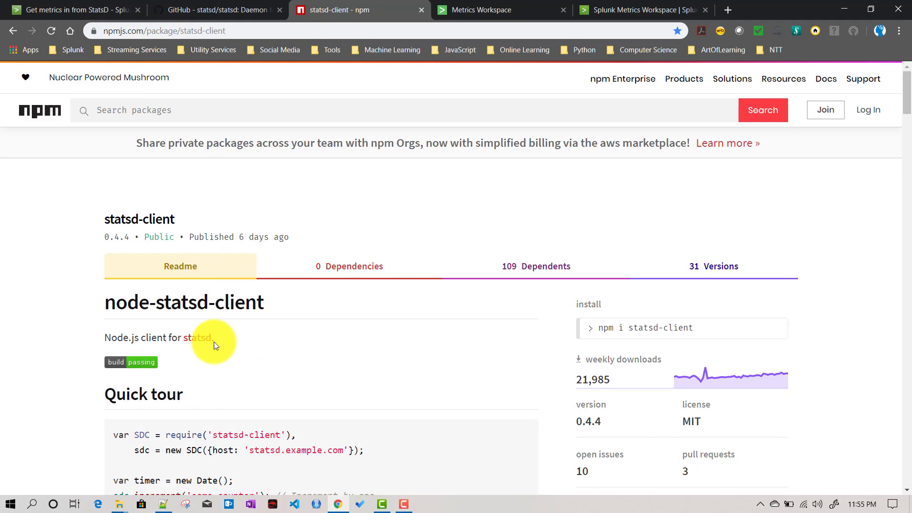
pyautogui.moveTo(102, 220); pyautogui.dragTo(175, 219)
pyautogui.scroll(-3, 327, 359)
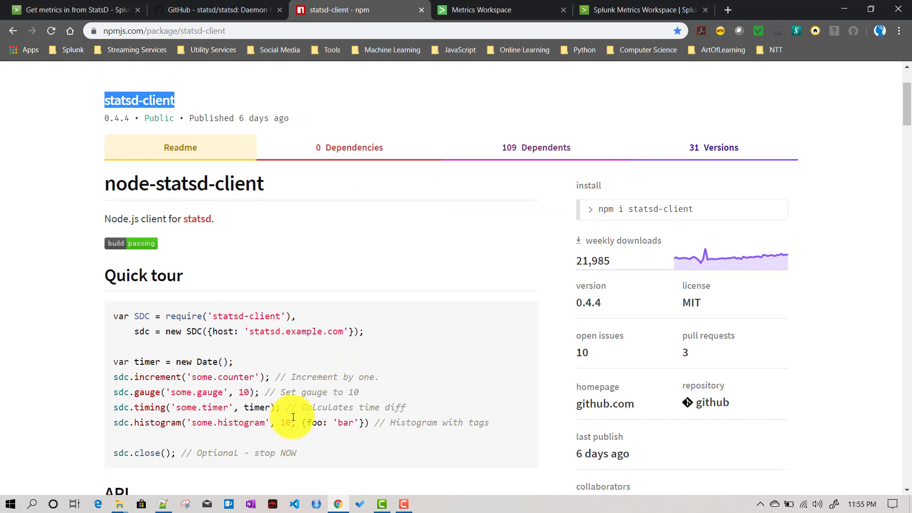
pyautogui.scroll(3, 360, 296)
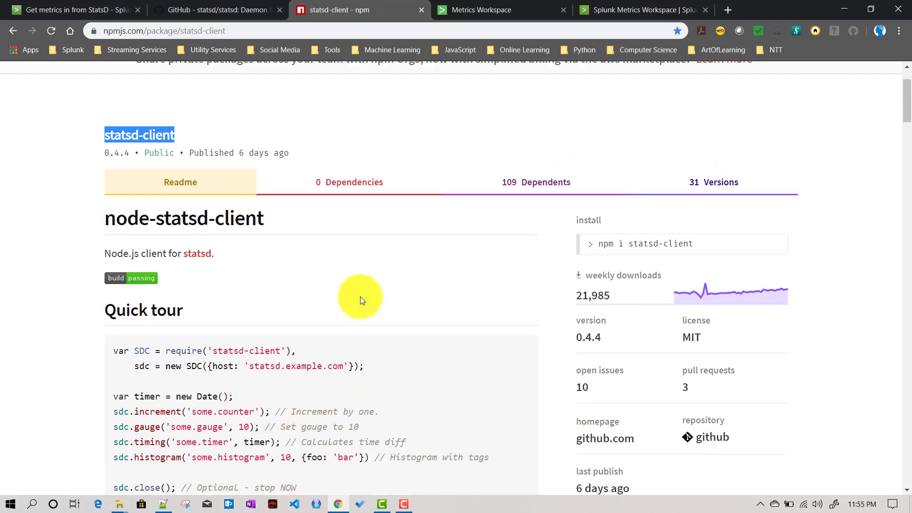
pyautogui.click(590, 333)
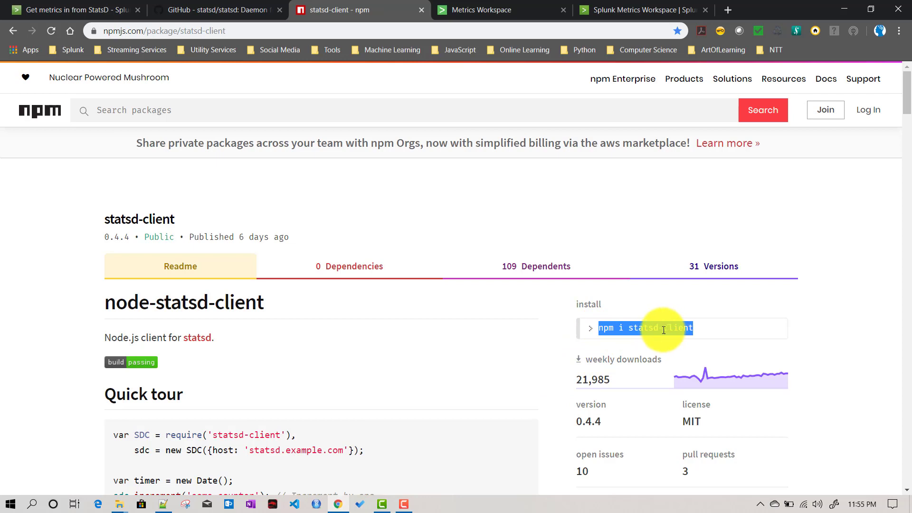
pyautogui.click(548, 318)
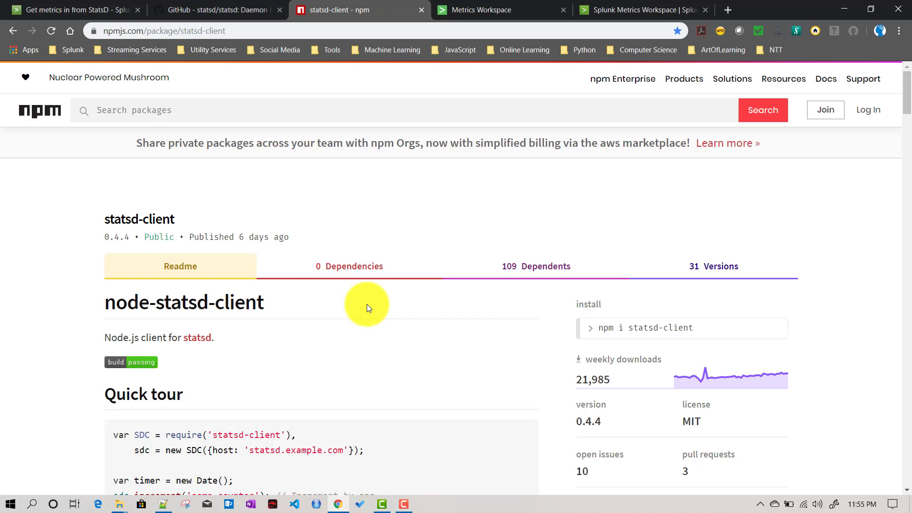
# Open the getting_metric_data_statsd folder in File Explorer and copy its full path.
pyautogui.moveTo(122, 506)
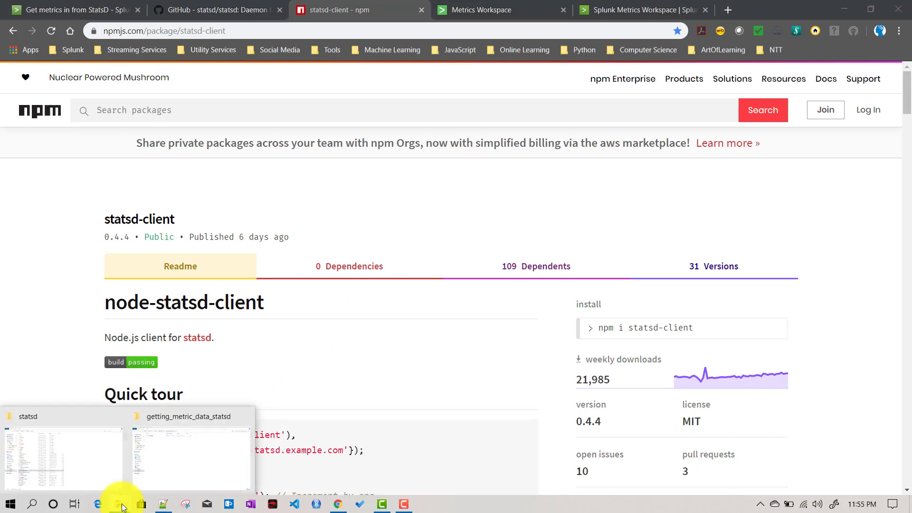
pyautogui.click(182, 463)
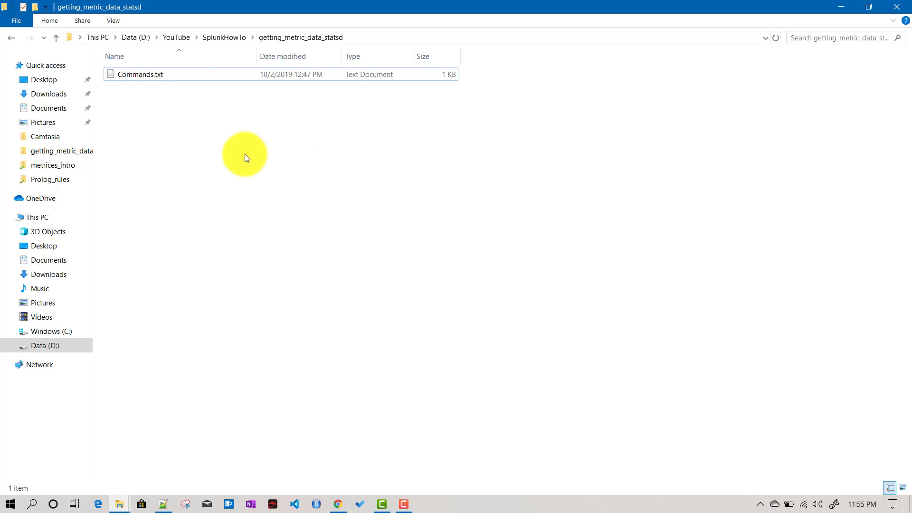
pyautogui.click(360, 41)
pyautogui.hotkey('ctrl', 'c')
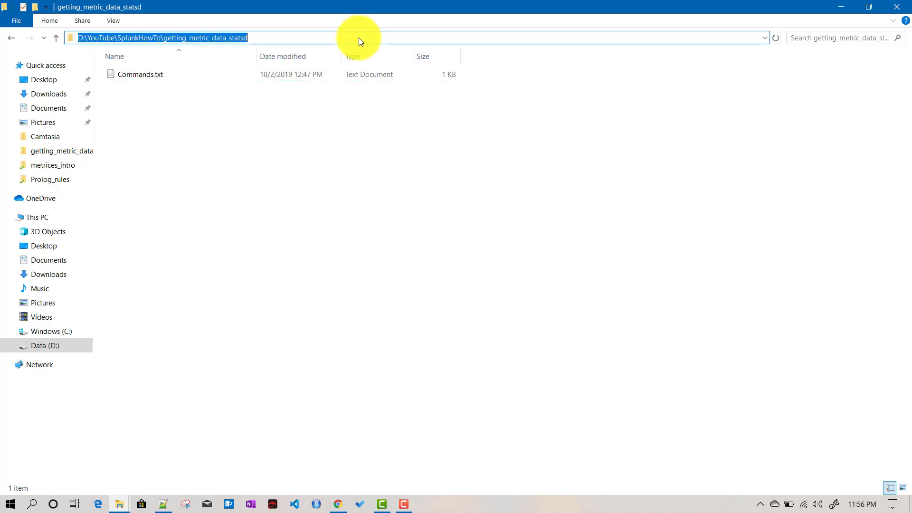
pyautogui.click(336, 174)
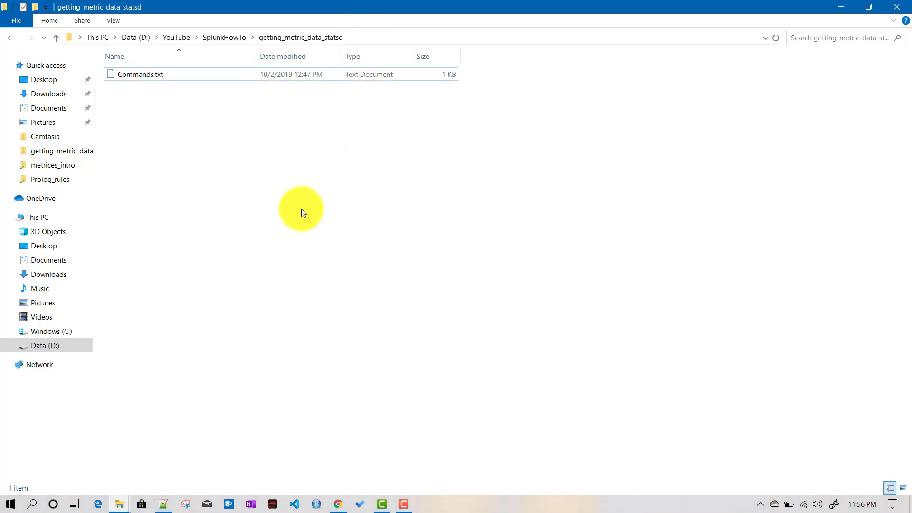
# Open Command Prompt as administrator and maximize its window.
pyautogui.click(10, 503)
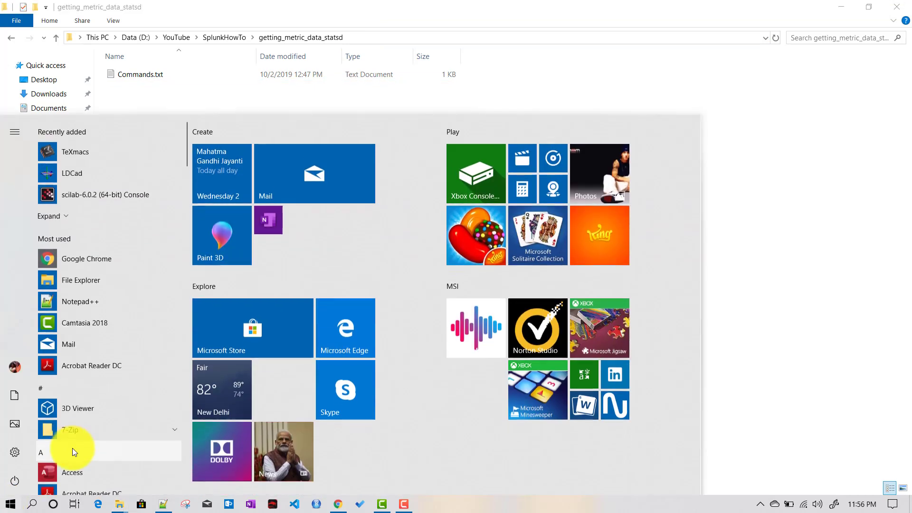
pyautogui.write('cmd')
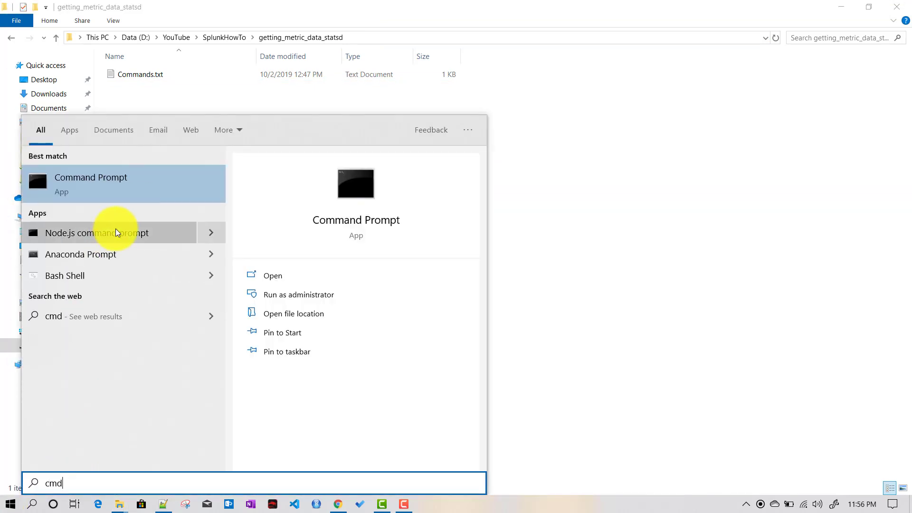
pyautogui.rightClick(69, 180)
pyautogui.click(92, 193)
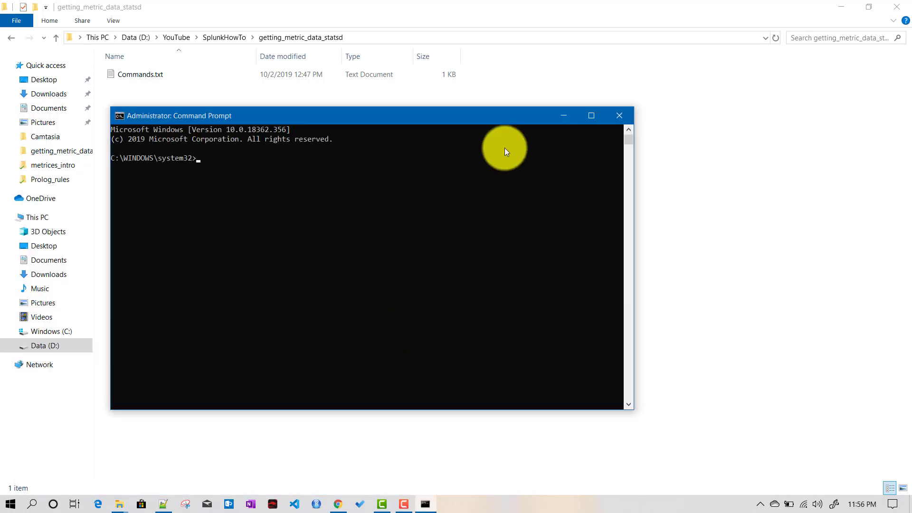
pyautogui.click(591, 115)
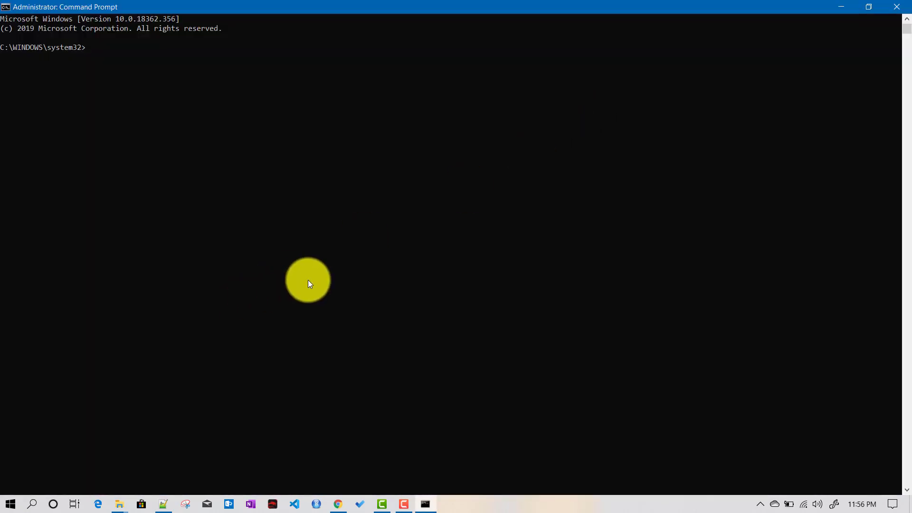
# Change to the D: drive and into the folder D:\YouTube\SplunkHowTo\getting_metric_data_statsd.
pyautogui.write('D:')
pyautogui.press('Return')
pyautogui.write('cd')
pyautogui.hotkey('ctrl', 'v')
pyautogui.press('Return')
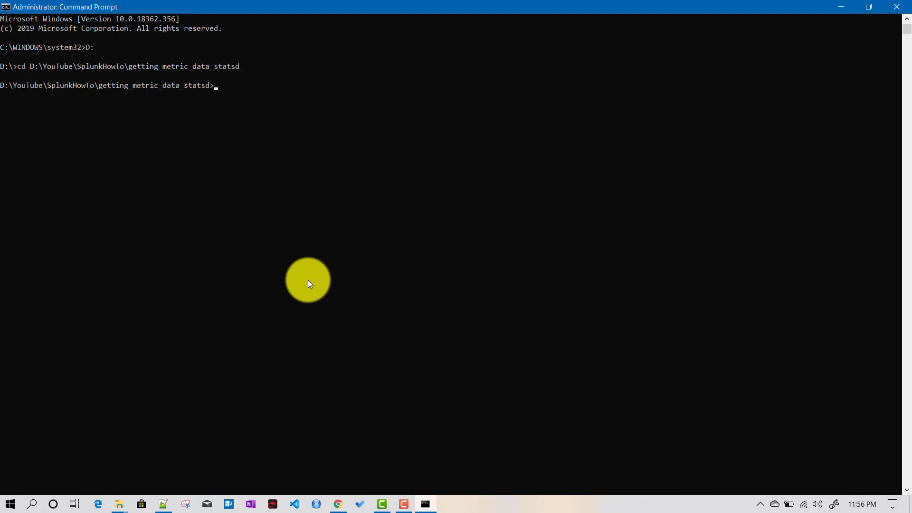
# Copy the install command from the statsd-client npm page and enter "npm i statsd-client" at the command prompt.
pyautogui.write('node i')
pyautogui.click(339, 504)
pyautogui.click(694, 327)
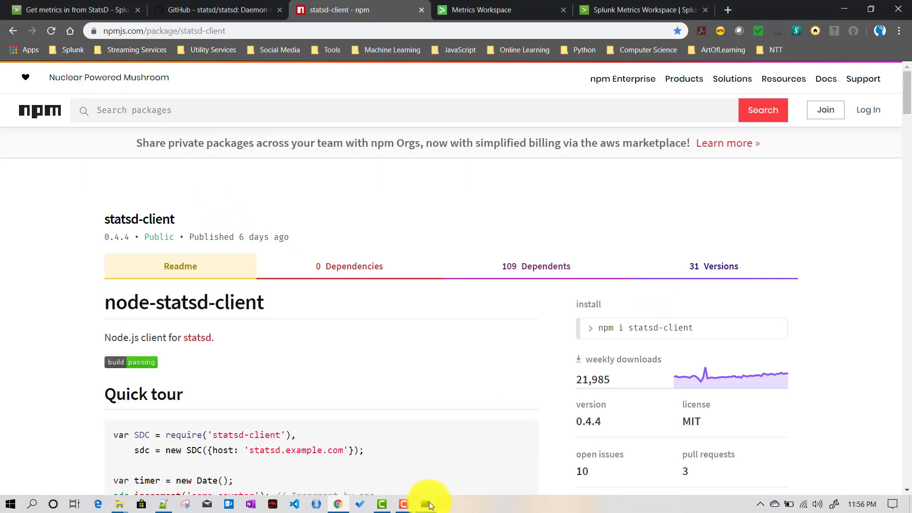
pyautogui.click(425, 503)
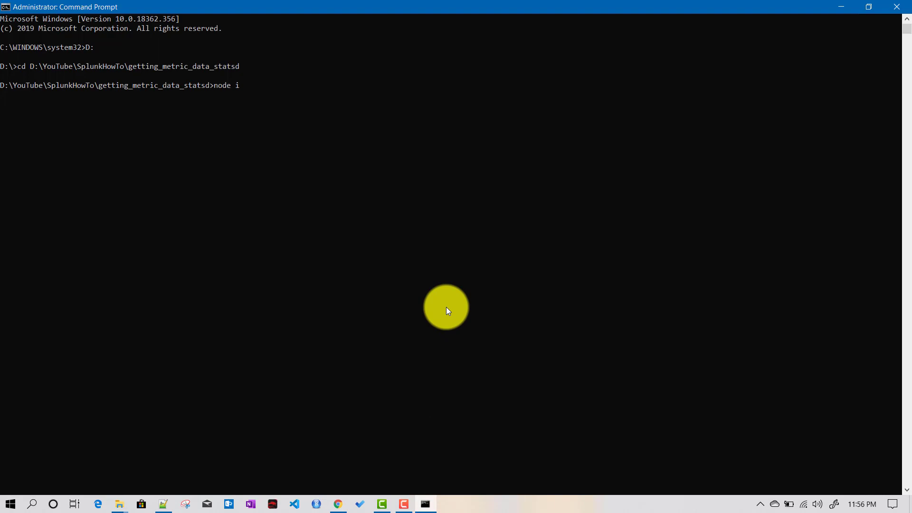
pyautogui.press('Escape')
pyautogui.hotkey('ctrl', 'v')
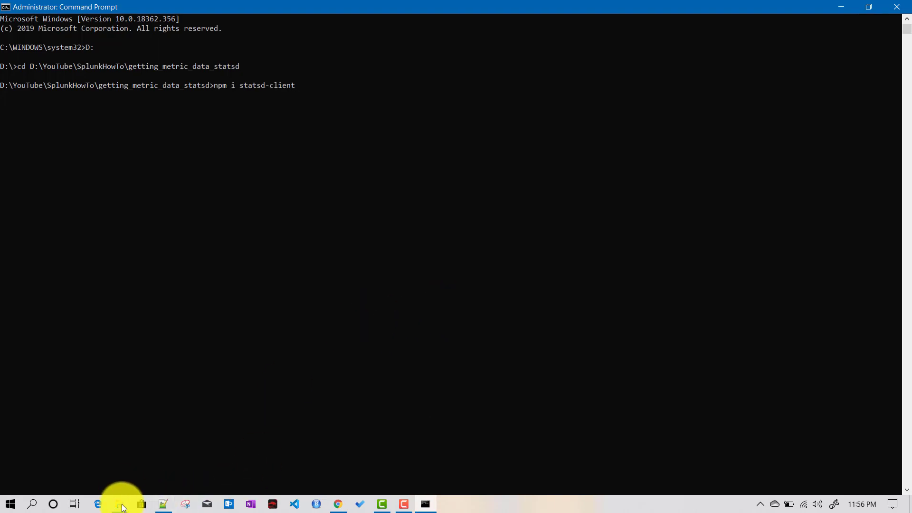
# Check the getting_metric_data_statsd folder's contents in File Explorer, and run the entered npm install command in Command Prompt.
pyautogui.moveTo(120, 502)
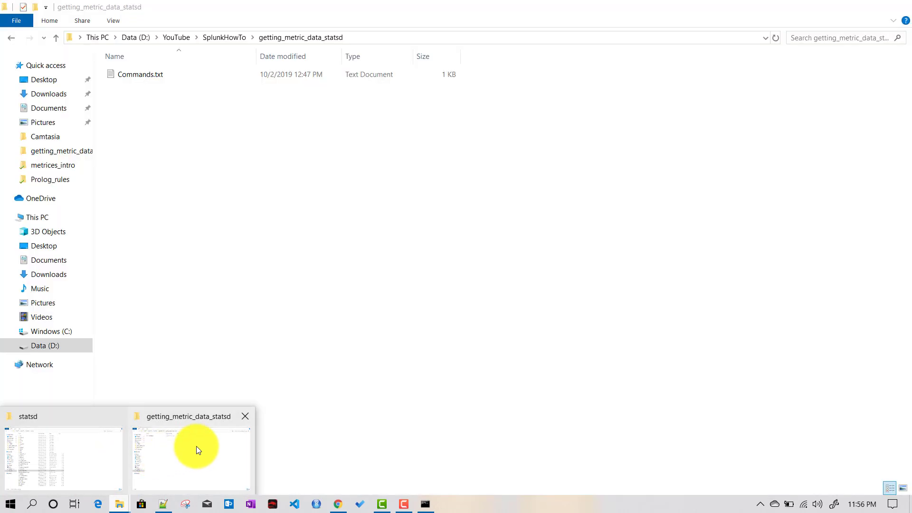
pyautogui.click(196, 446)
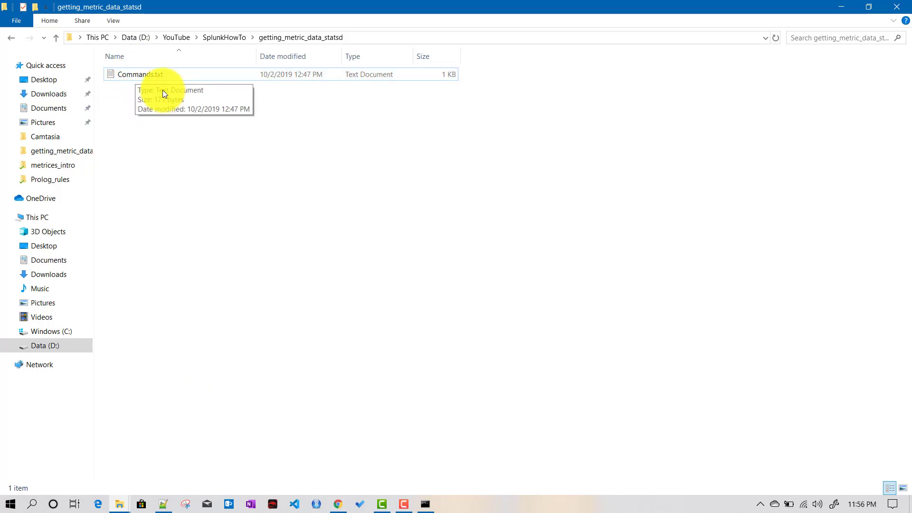
pyautogui.click(424, 504)
pyautogui.press('Return')
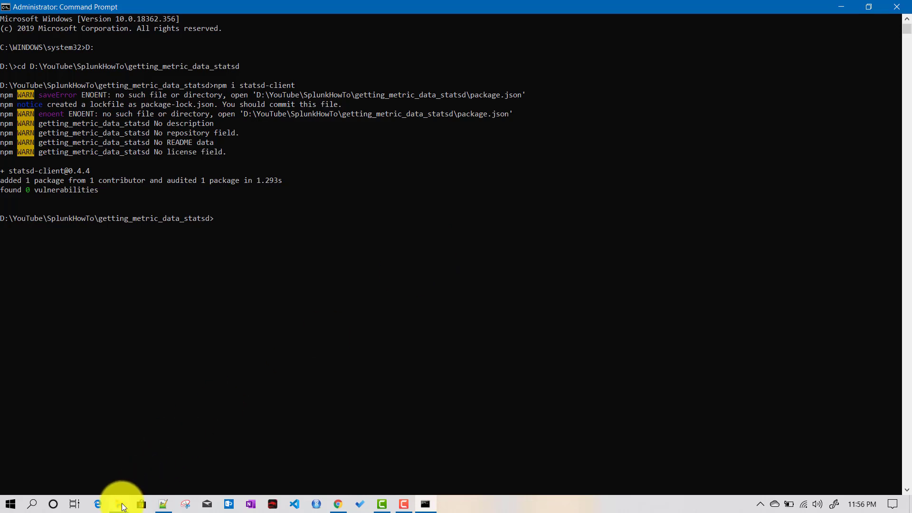
# Switch back to the getting_metric_data_statsd folder in File Explorer and select node_modules.
pyautogui.moveTo(121, 501)
pyautogui.click(189, 453)
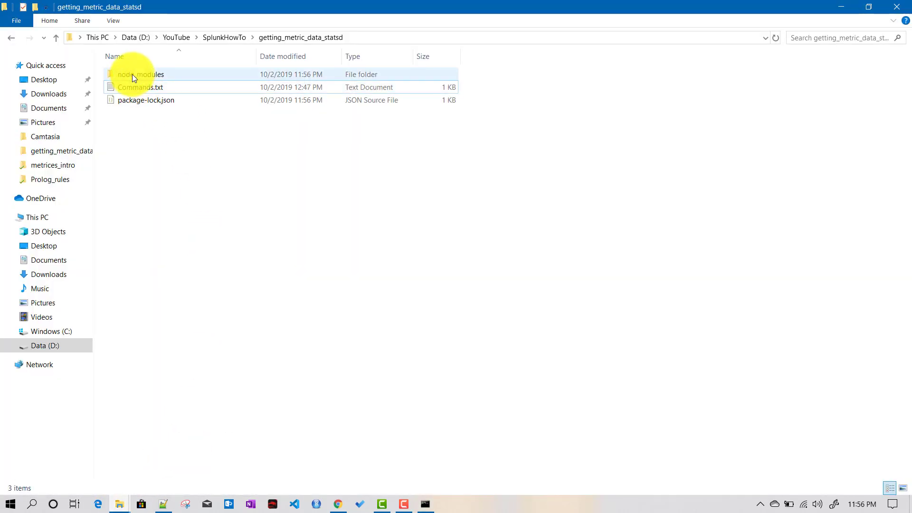
pyautogui.click(132, 75)
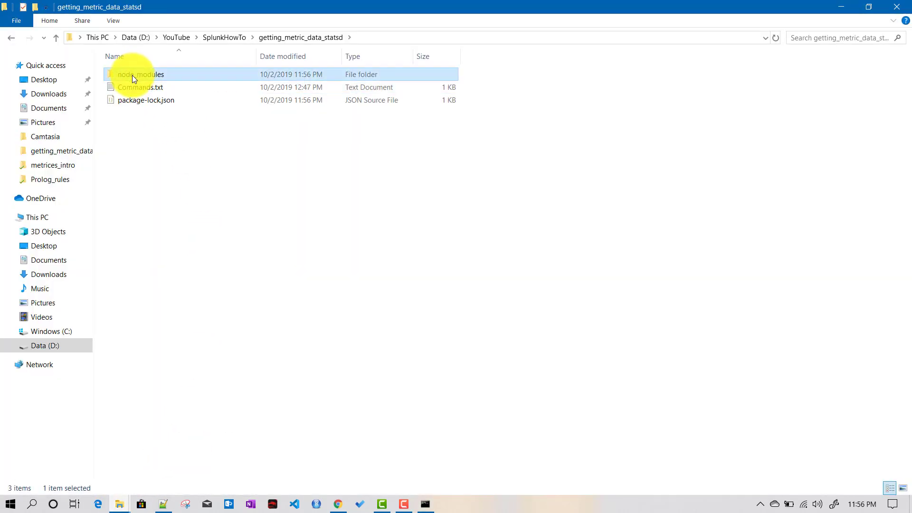
# Check package-lock.json and the contents of the node_modules folder, and return to the getting_metric_data_statsd folder.
pyautogui.click(145, 101)
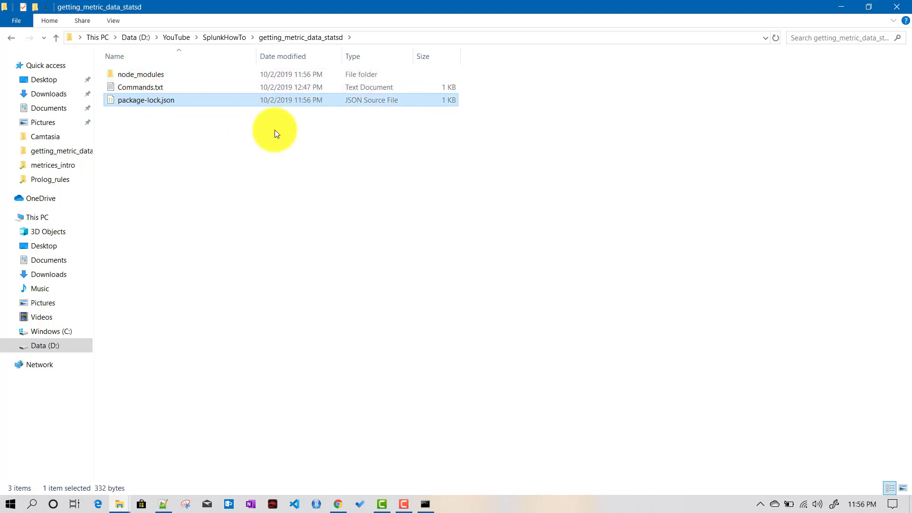
pyautogui.doubleClick(147, 74)
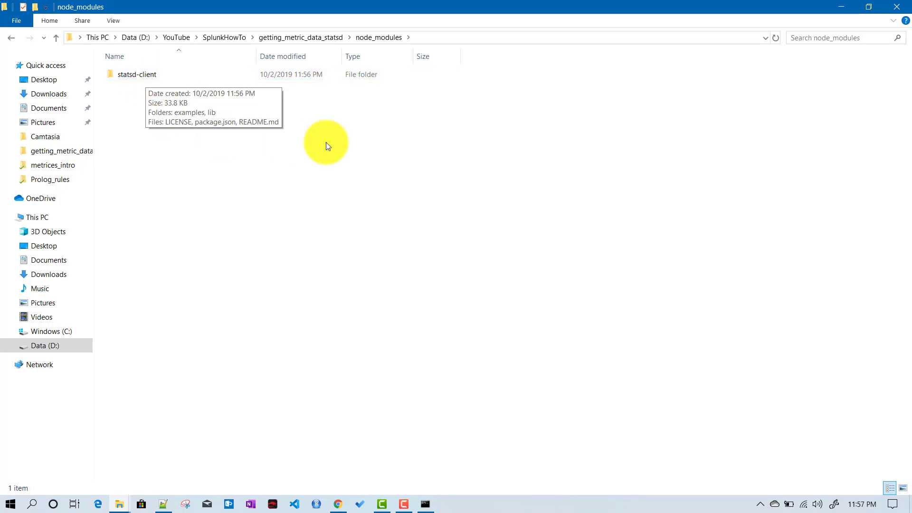
pyautogui.click(318, 40)
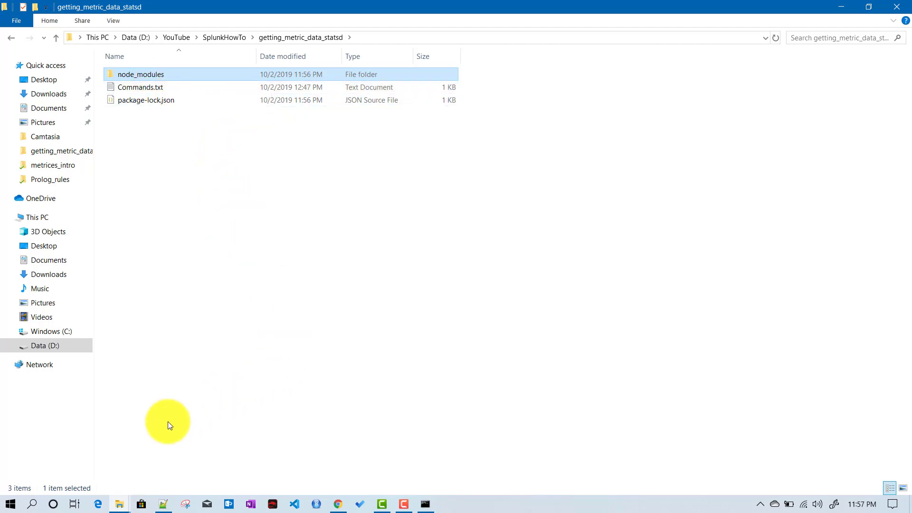
# Switch to Notepad++, create a new empty file and set its language to JavaScript.
pyautogui.click(163, 504)
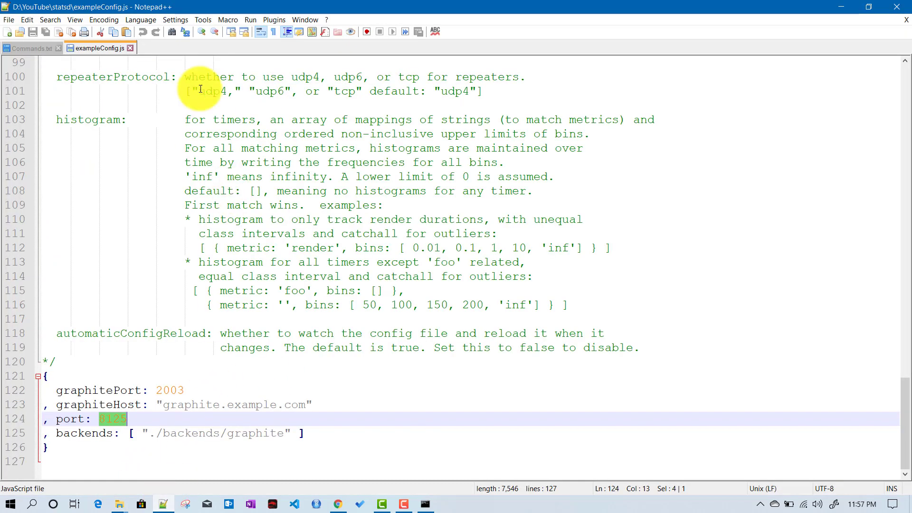
pyautogui.doubleClick(161, 47)
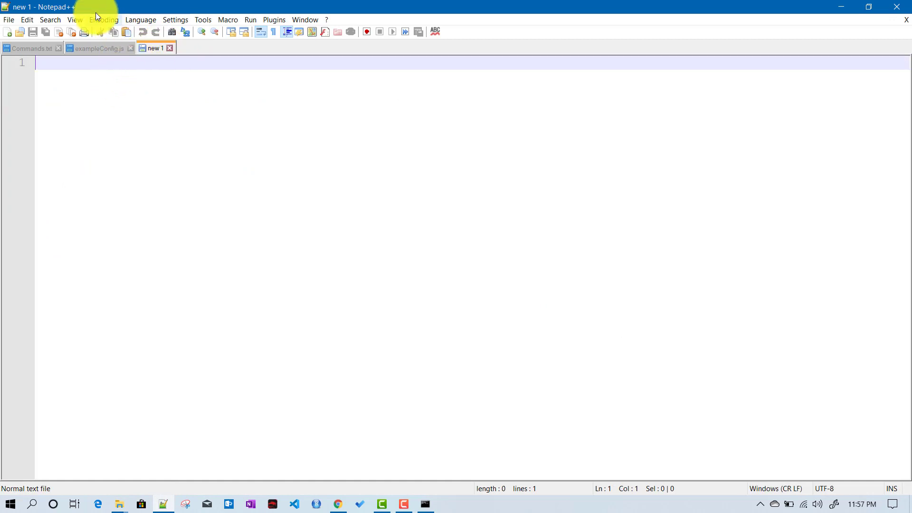
pyautogui.click(143, 19)
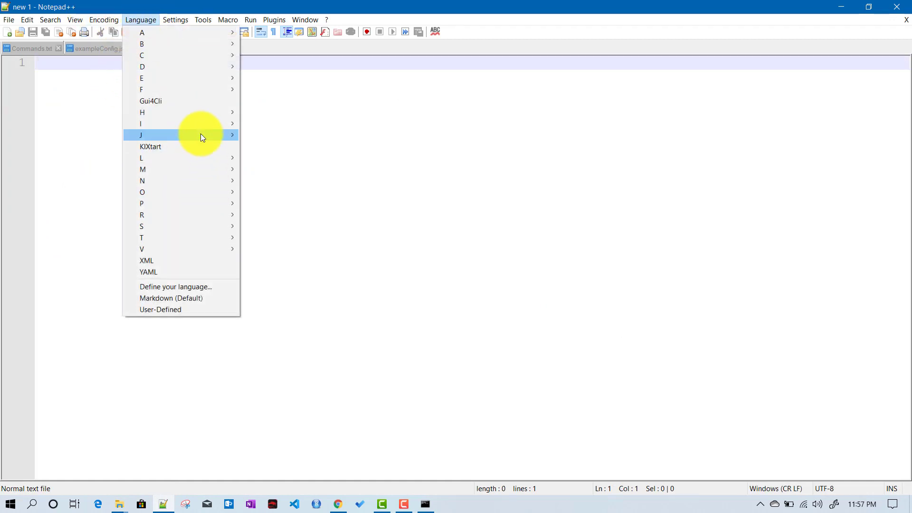
pyautogui.moveTo(201, 136)
pyautogui.click(265, 147)
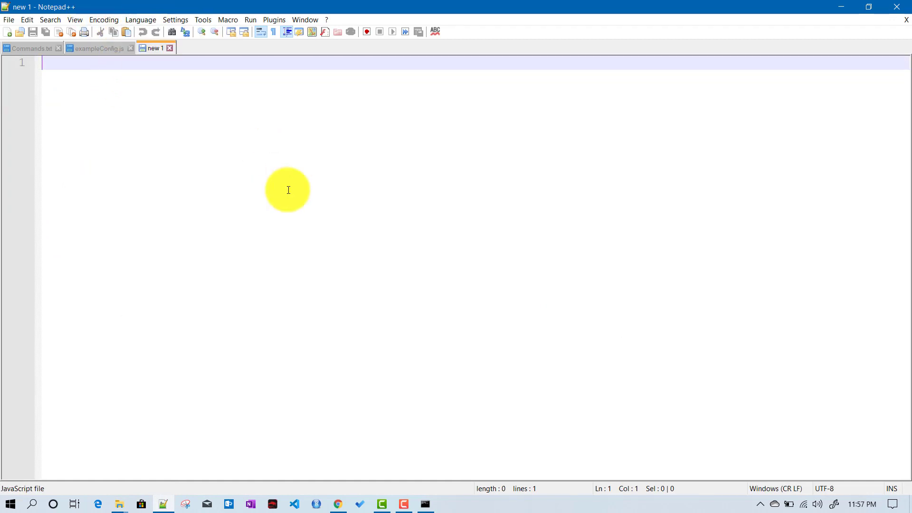
# Copy the two-line API Initialization snippet from the statsd-client npm page in Chrome and paste it into the new Notepad++ file.
pyautogui.click(338, 503)
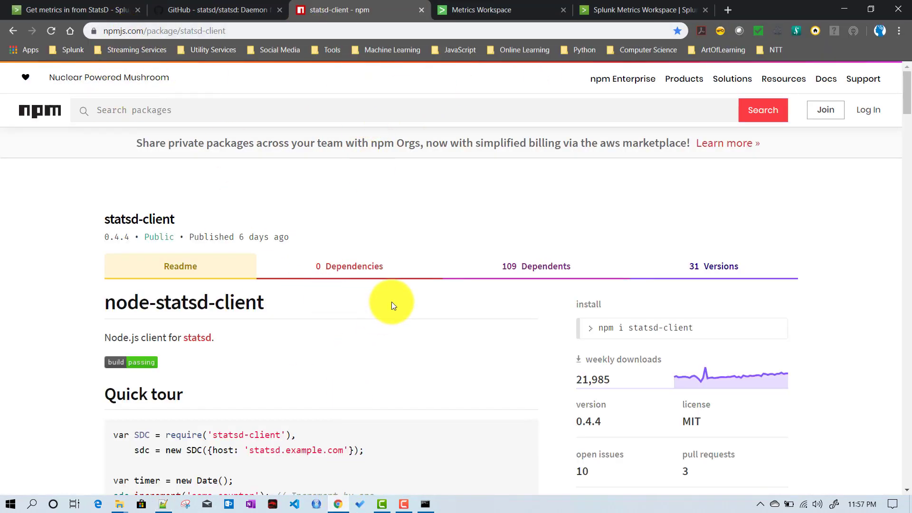
pyautogui.scroll(-3, 392, 305)
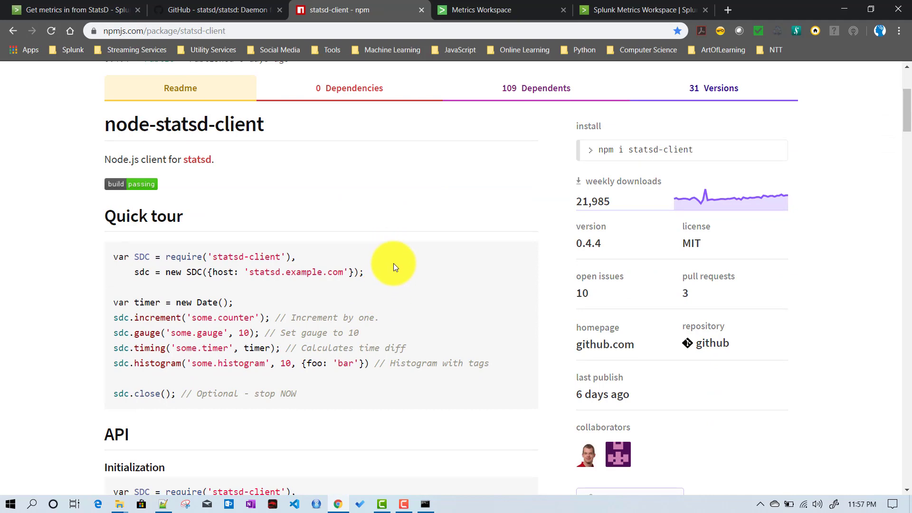
pyautogui.scroll(-2, 393, 267)
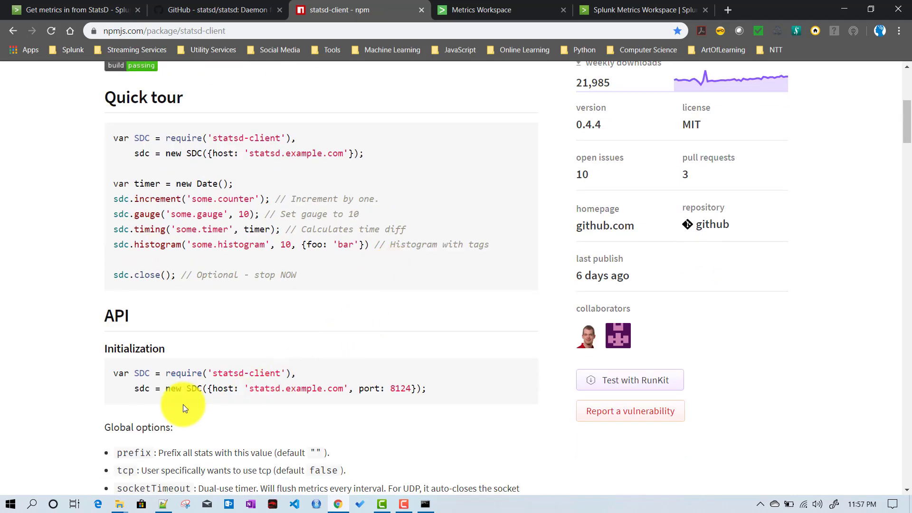
pyautogui.moveTo(113, 373); pyautogui.dragTo(290, 369)
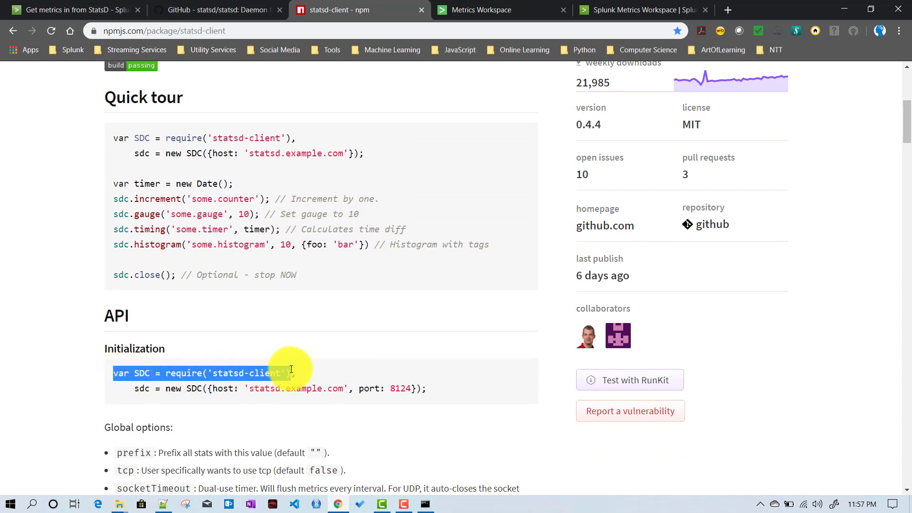
pyautogui.moveTo(291, 369); pyautogui.dragTo(431, 392)
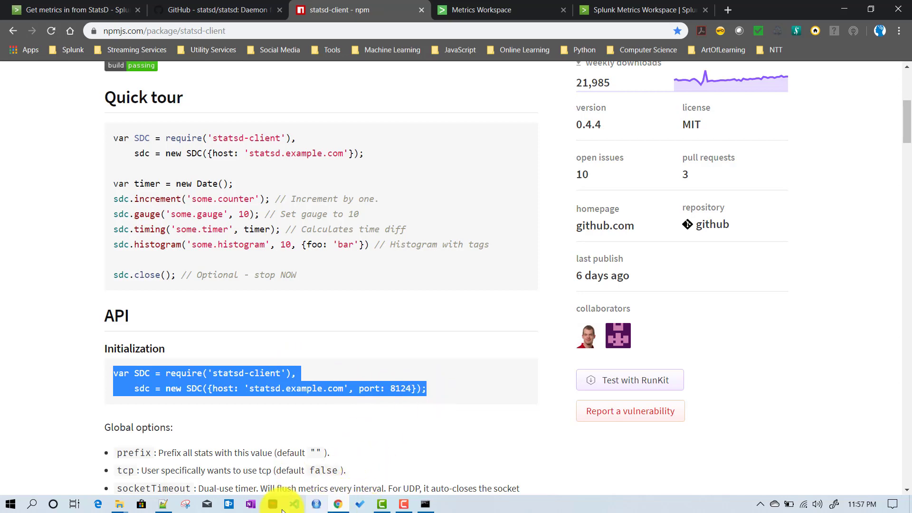
pyautogui.click(163, 503)
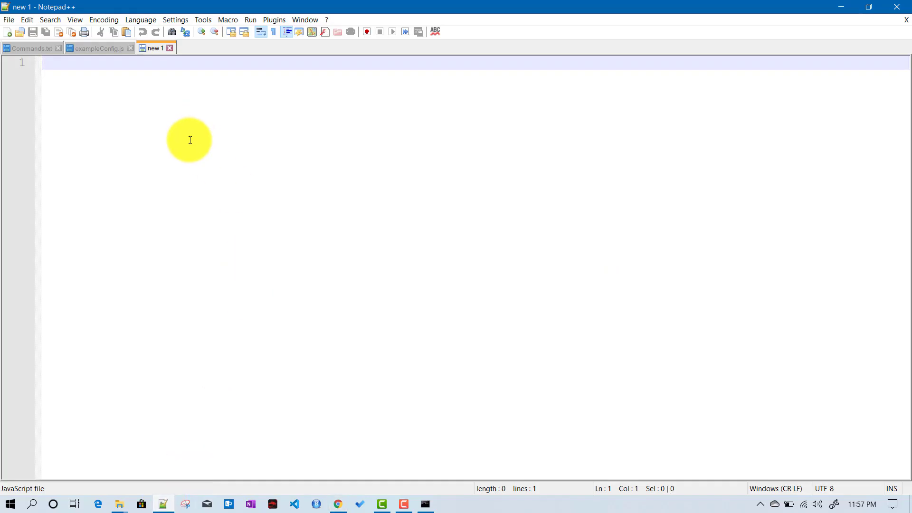
pyautogui.hotkey('ctrl', 'v')
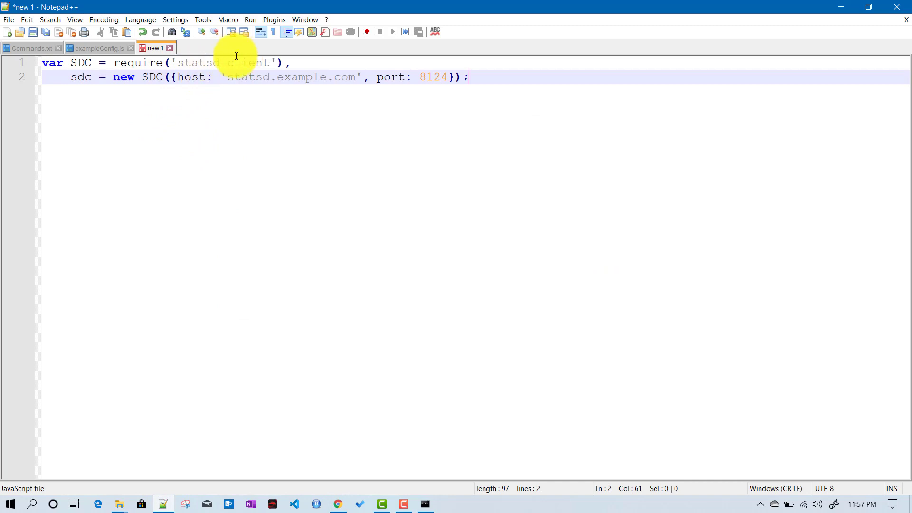
# Compare the required module name 'statsd-client' with the package folder inside node_modules in File Explorer, and return to the script in Notepad++.
pyautogui.moveTo(177, 63); pyautogui.dragTo(268, 61)
pyautogui.click(119, 506)
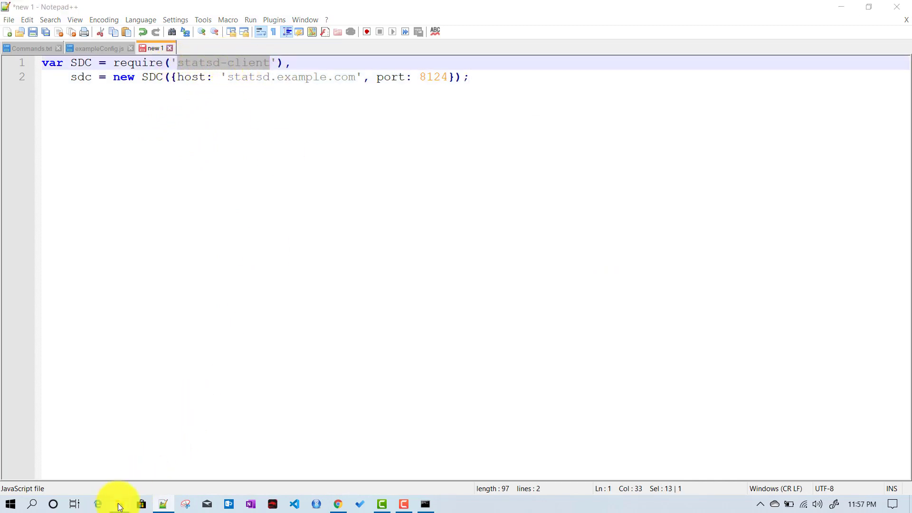
pyautogui.click(174, 440)
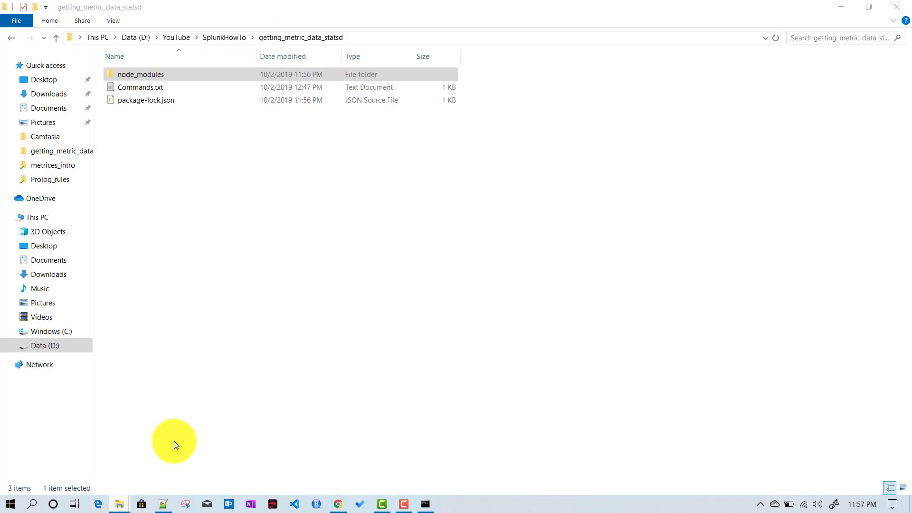
pyautogui.doubleClick(147, 76)
pyautogui.click(125, 81)
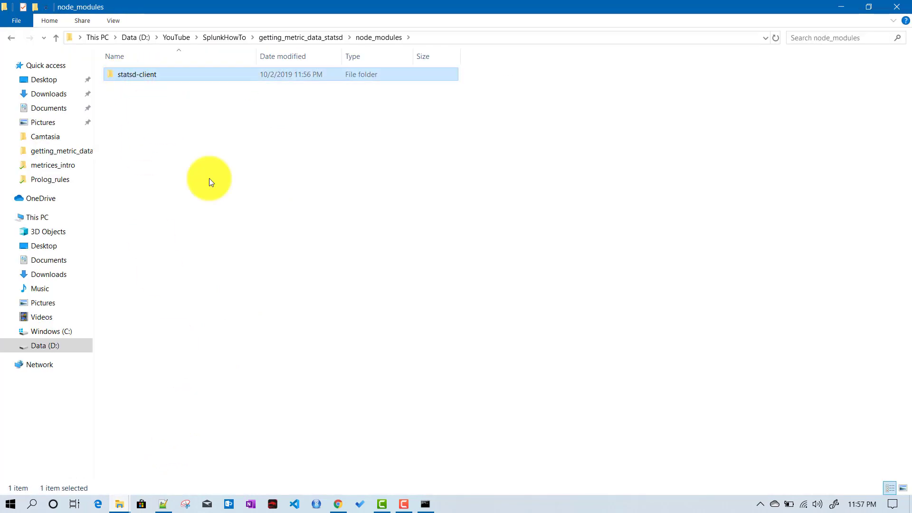
pyautogui.click(167, 505)
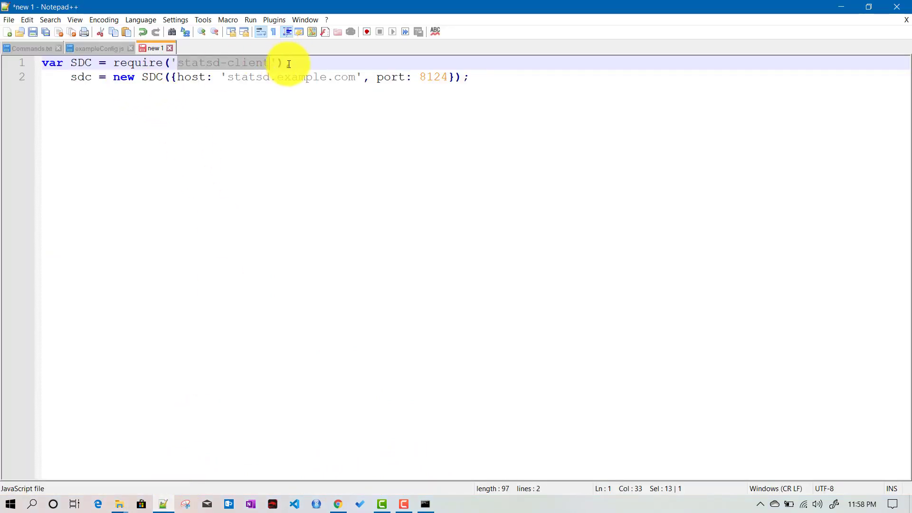
# Review the require call and the SDC constructor, and set the client's host to 'localhost'.
pyautogui.moveTo(285, 63); pyautogui.dragTo(40, 61)
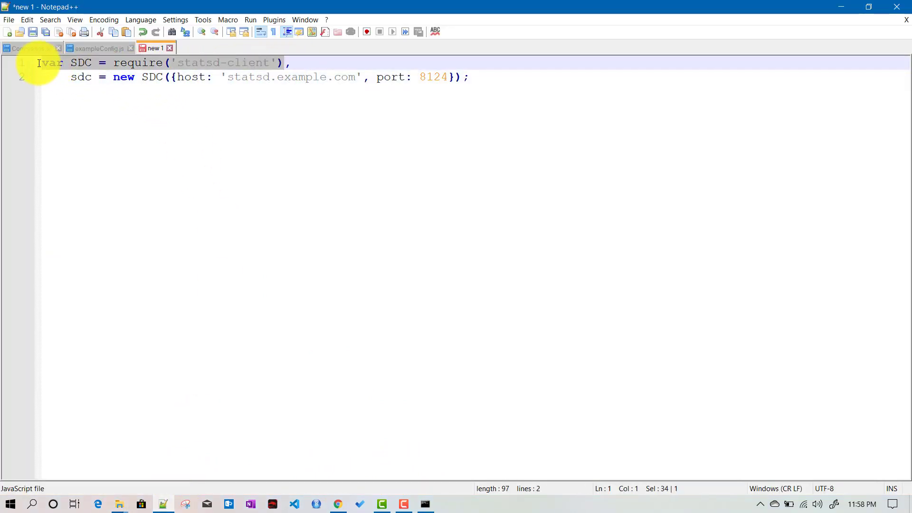
pyautogui.doubleClick(132, 63)
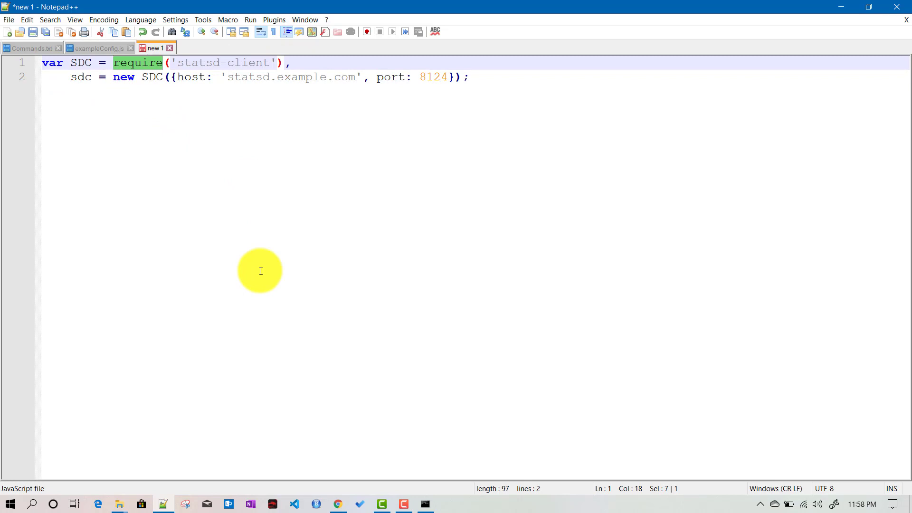
pyautogui.doubleClick(152, 77)
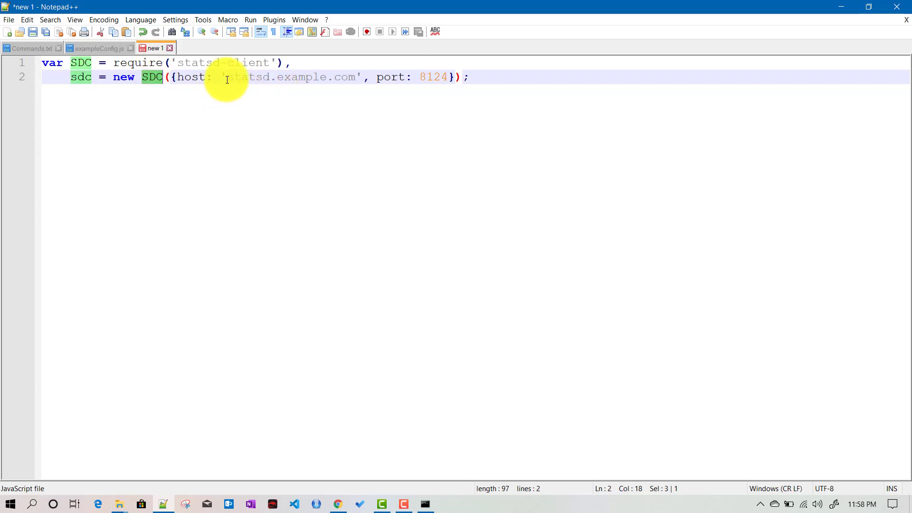
pyautogui.moveTo(229, 76); pyautogui.dragTo(356, 78)
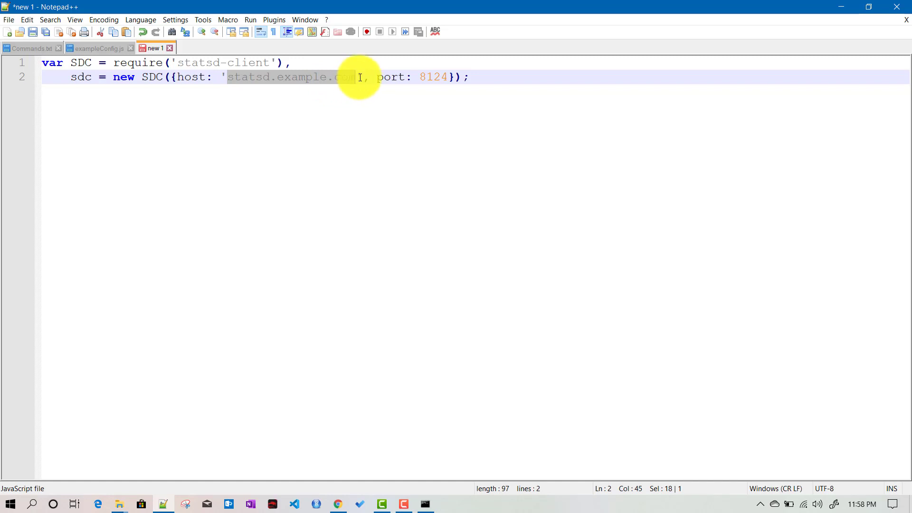
pyautogui.write('localhost')
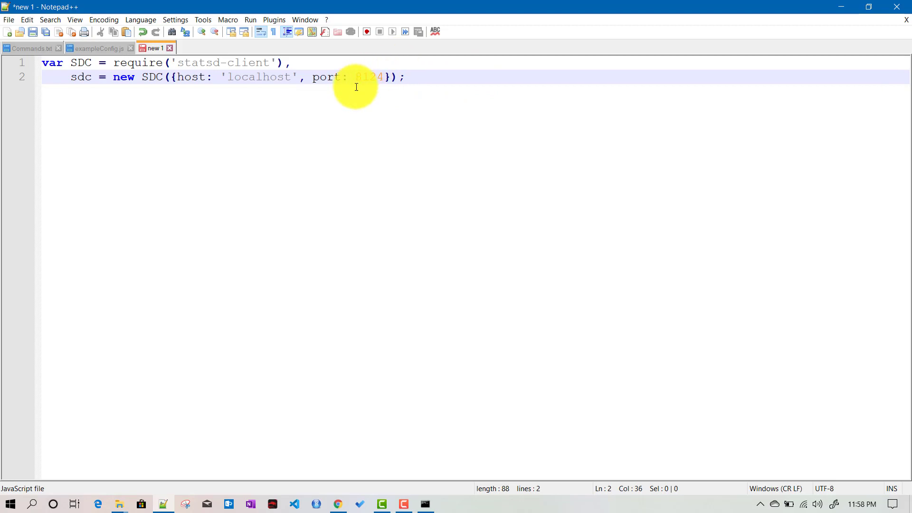
# Check the port in exampleConfig.js and set the client's port to 8125 in the new script.
pyautogui.click(91, 48)
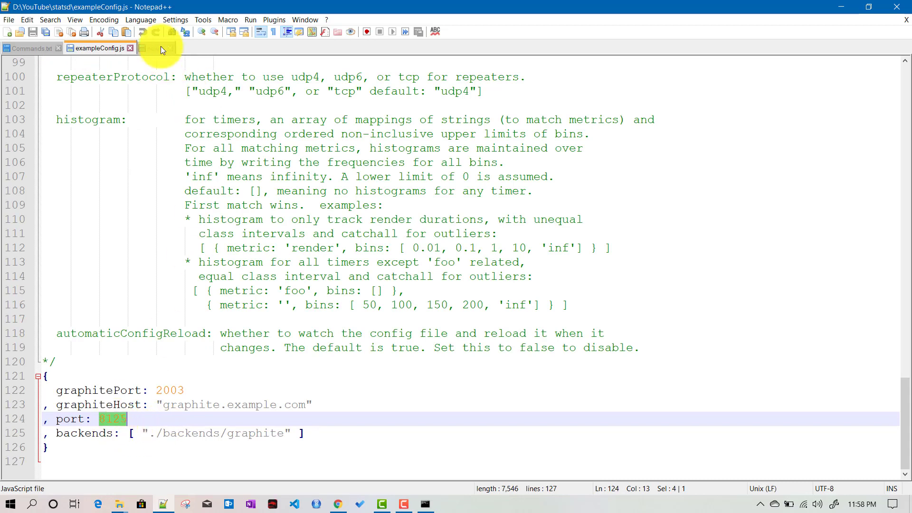
pyautogui.click(148, 50)
pyautogui.doubleClick(368, 76)
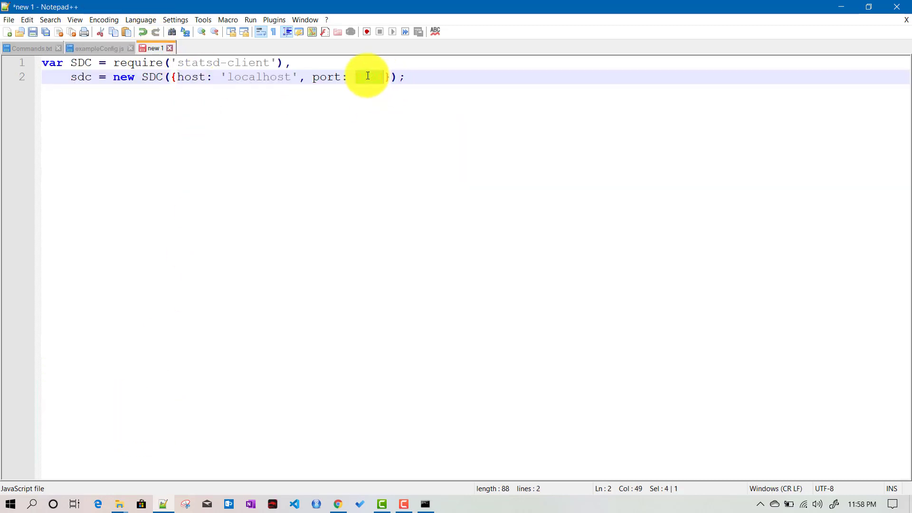
pyautogui.write('8125')
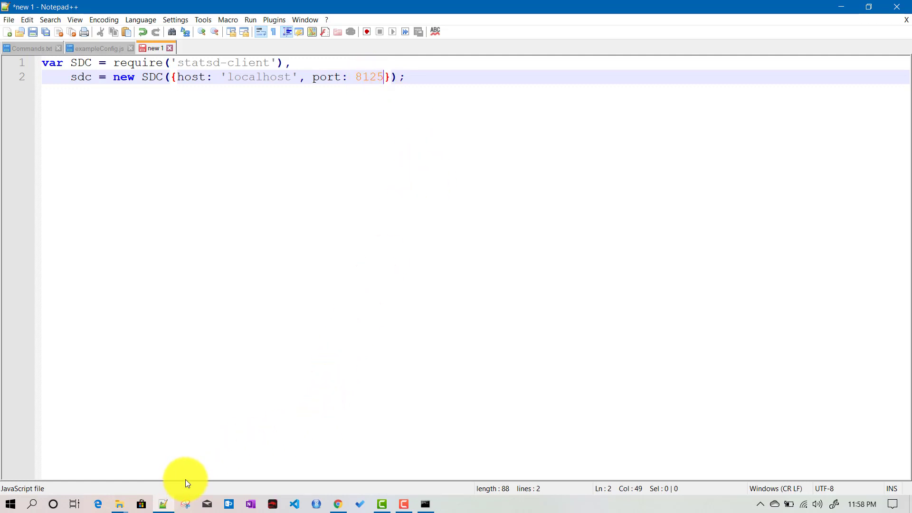
# Read the global, UDP and TCP initialization options on the statsd-client npm page in Chrome.
pyautogui.click(337, 503)
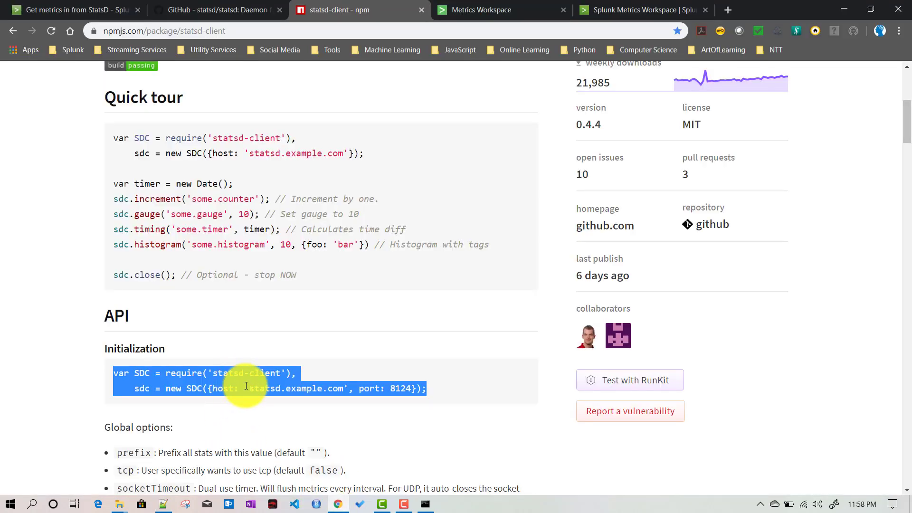
pyautogui.scroll(-1, 246, 386)
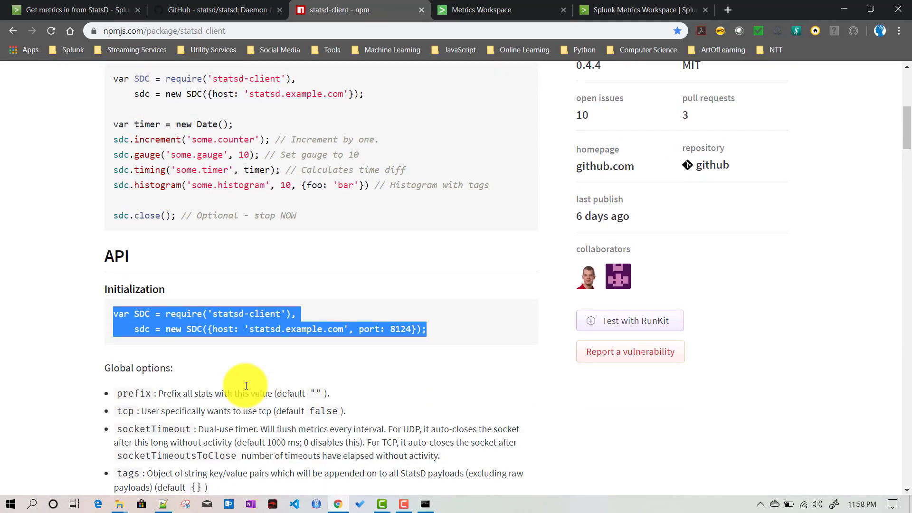
pyautogui.scroll(-3, 246, 385)
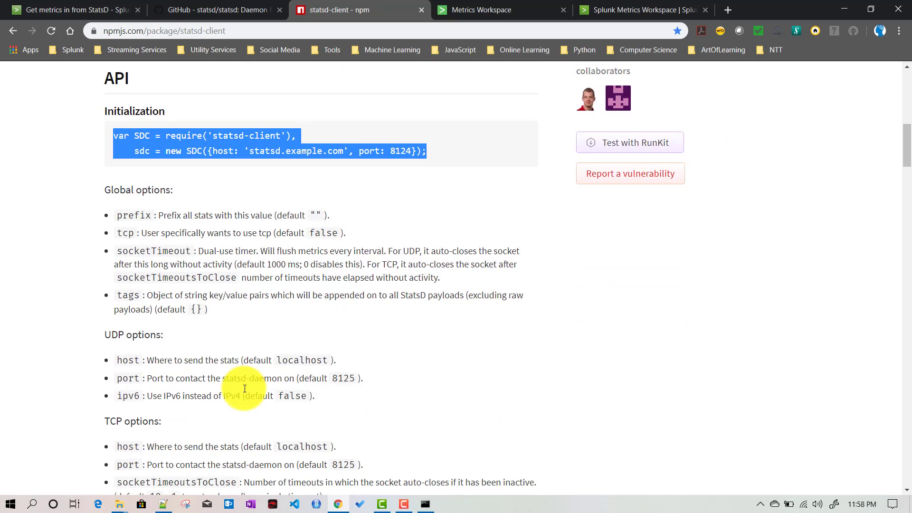
pyautogui.scroll(2, 243, 390)
pyautogui.scroll(2, 244, 389)
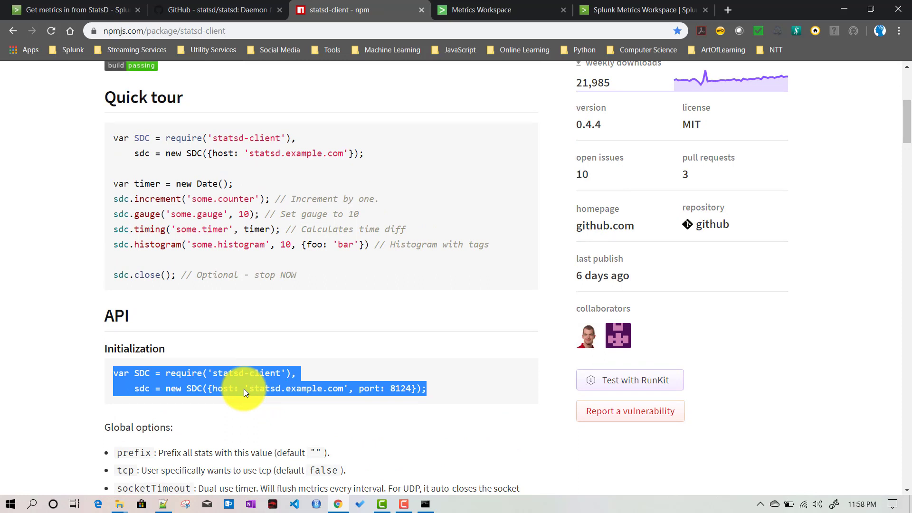
# Open the Splunk docs page on getting metrics in from StatsD and examine the Basic and Expanded StatsD metric protocol sections.
pyautogui.click(477, 9)
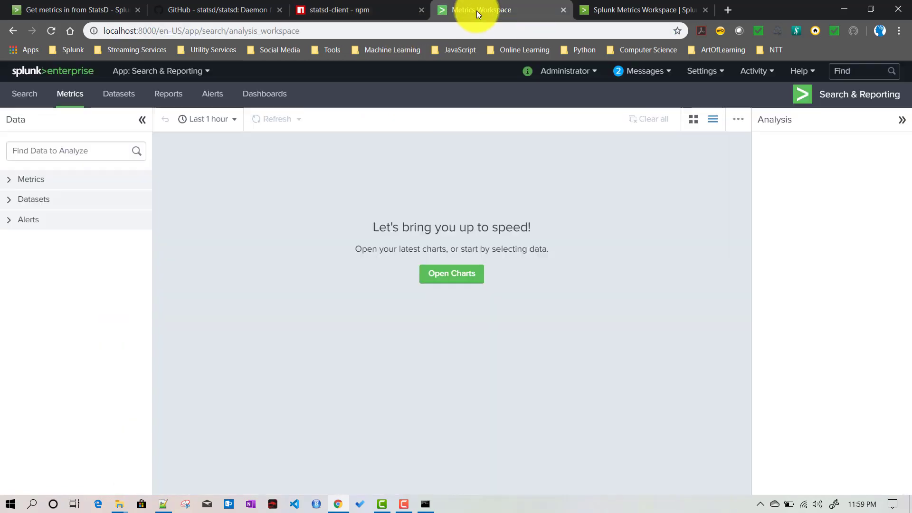
pyautogui.click(56, 6)
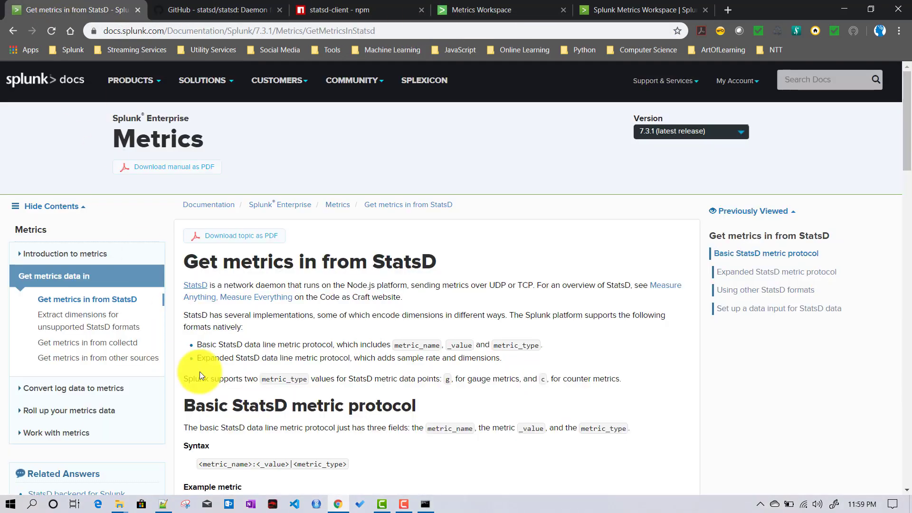
pyautogui.scroll(-5, 206, 388)
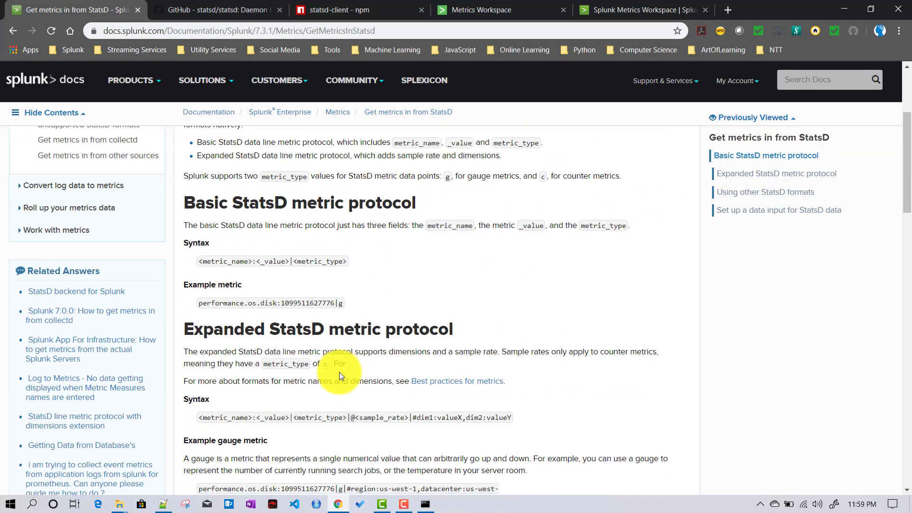
pyautogui.moveTo(184, 201); pyautogui.dragTo(417, 199)
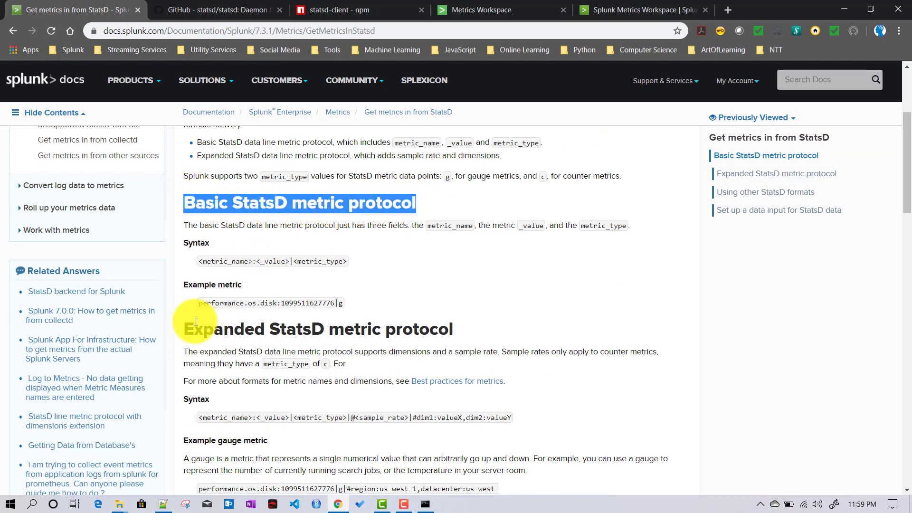
pyautogui.moveTo(185, 328); pyautogui.dragTo(468, 325)
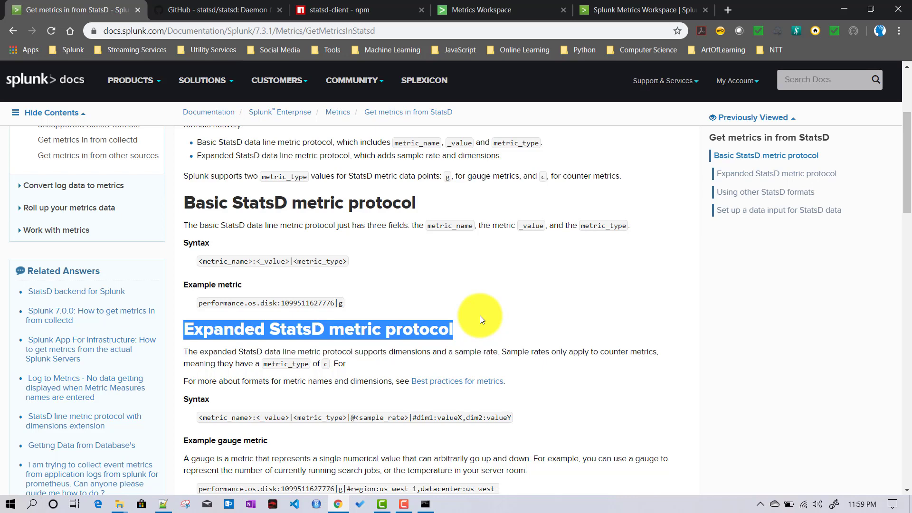
# Copy the Basic StatsD metric protocol syntax from the Splunk docs page and create a new blank document in Notepad++.
pyautogui.moveTo(198, 261); pyautogui.dragTo(350, 264)
pyautogui.hotkey('ctrl', 'c')
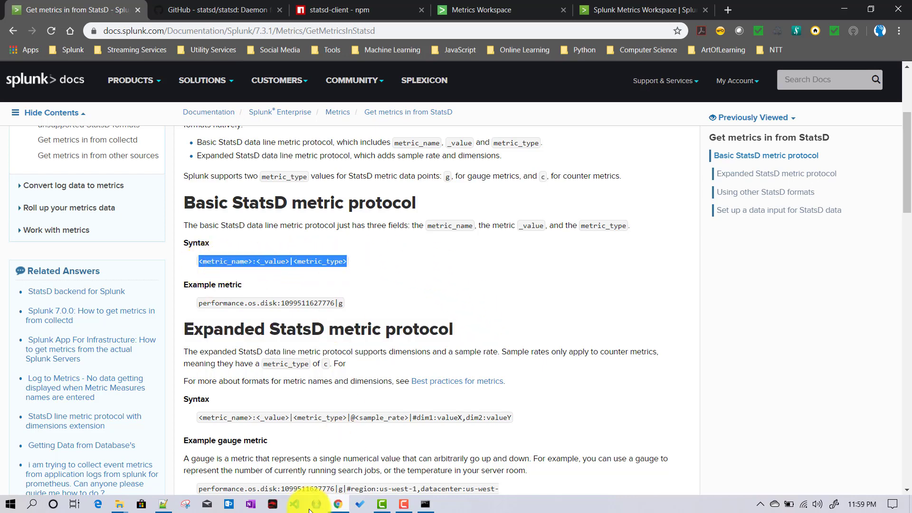
pyautogui.click(163, 505)
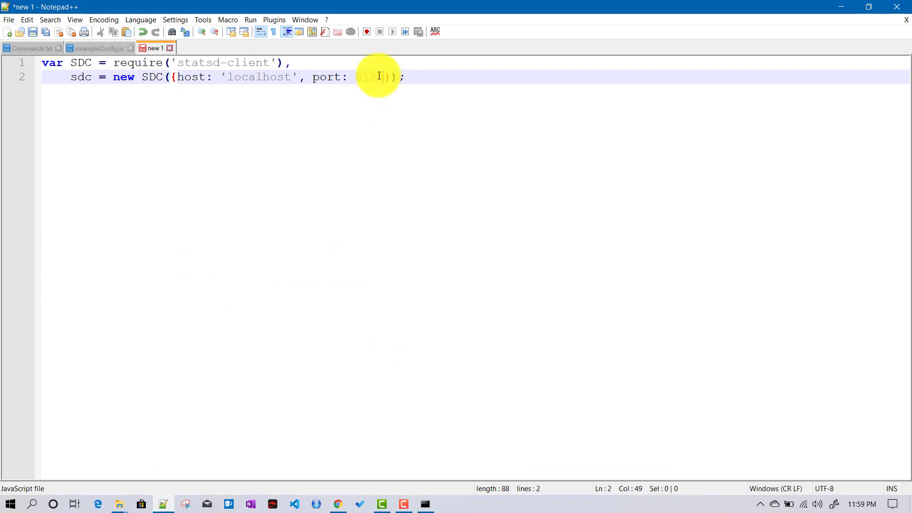
pyautogui.doubleClick(192, 50)
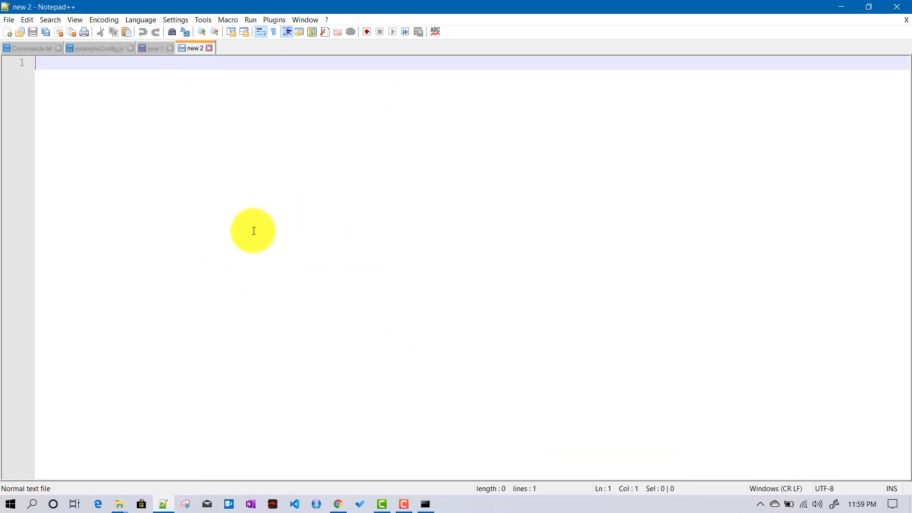
# Add the heading "Basic :" and paste the copied syntax <metric_name>:<_value>|<metric_type> below it, separated by a blank line.
pyautogui.write('Basic')
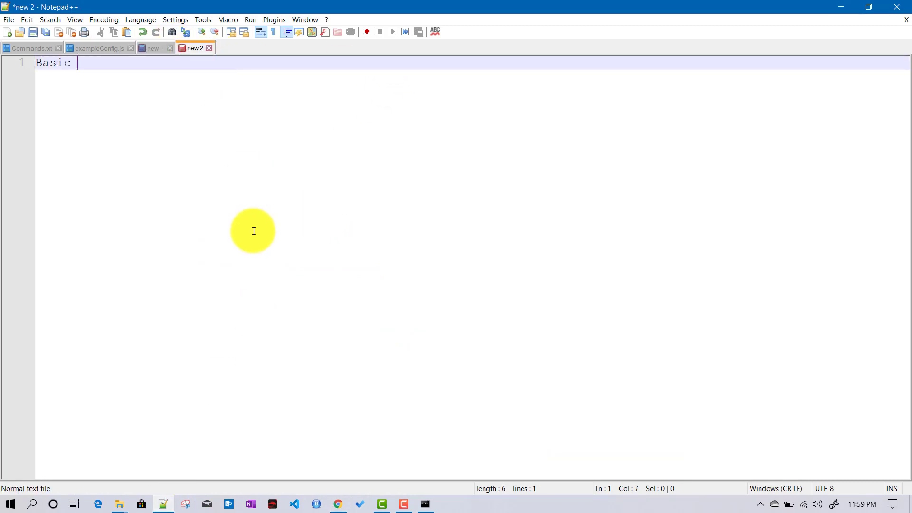
pyautogui.write(' :')
pyautogui.press('Return')
pyautogui.press('Return')
pyautogui.hotkey('ctrl', 'v')
pyautogui.press('Return')
pyautogui.press('Return')
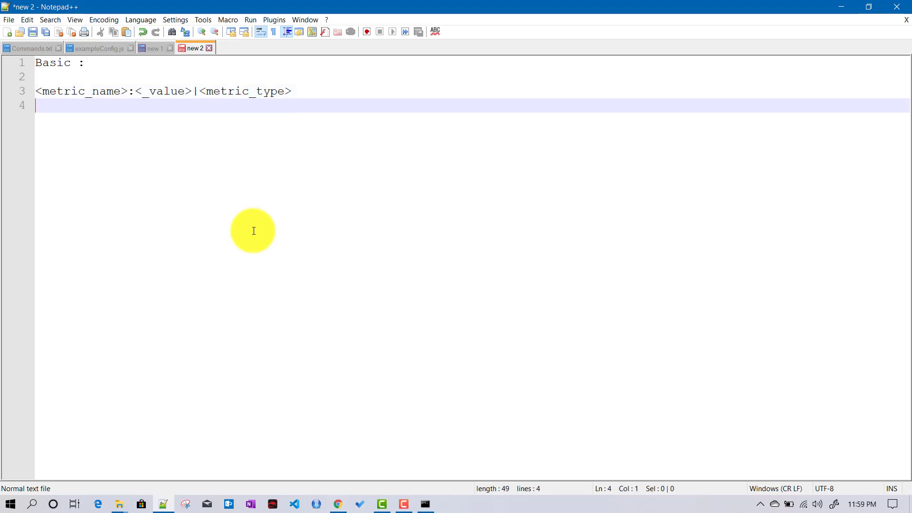
# Return to the Splunk docs page in Chrome and locate the Expanded StatsD metric protocol syntax.
pyautogui.click(336, 504)
pyautogui.scroll(-2, 240, 417)
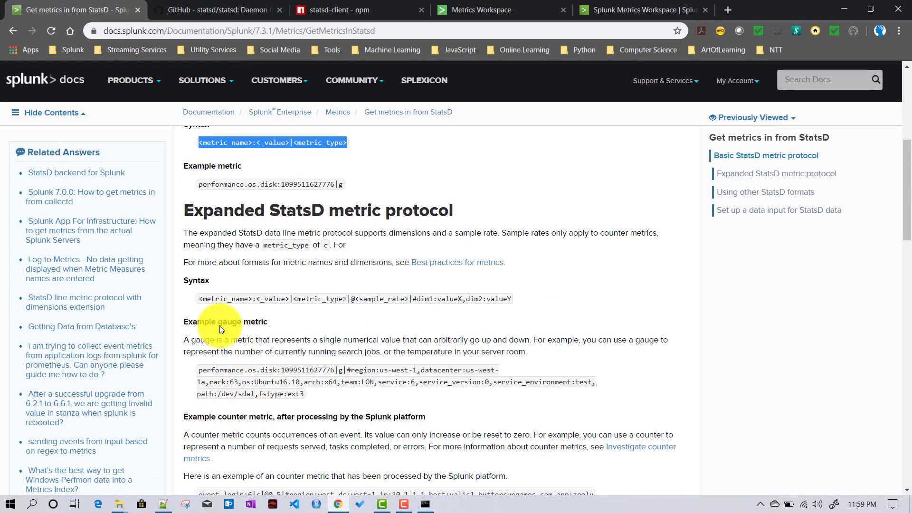
# Copy the expanded StatsD syntax line from the Splunk docs into the Notepad++ notes under a new "Extended :" heading.
pyautogui.moveTo(204, 300); pyautogui.dragTo(523, 300)
pyautogui.hotkey('ctrl', 'c')
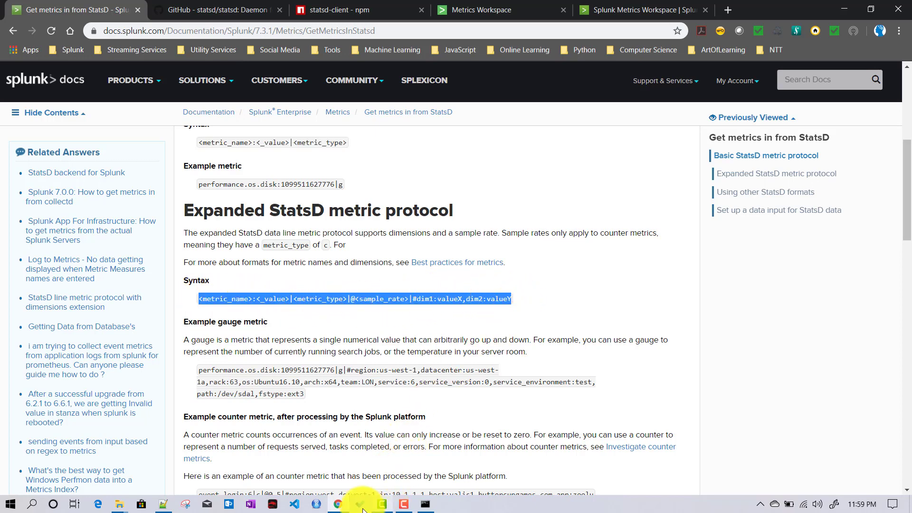
pyautogui.click(162, 504)
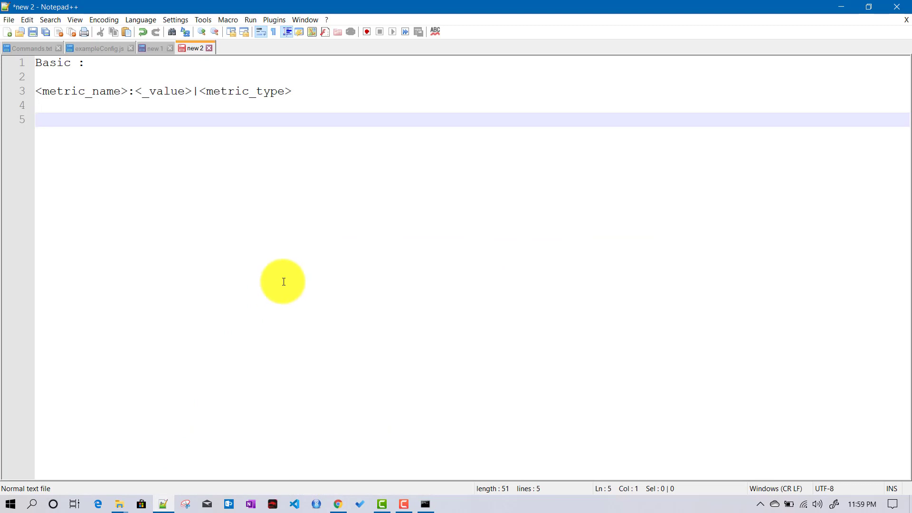
pyautogui.write('Extended :')
pyautogui.press('Return')
pyautogui.press('Return')
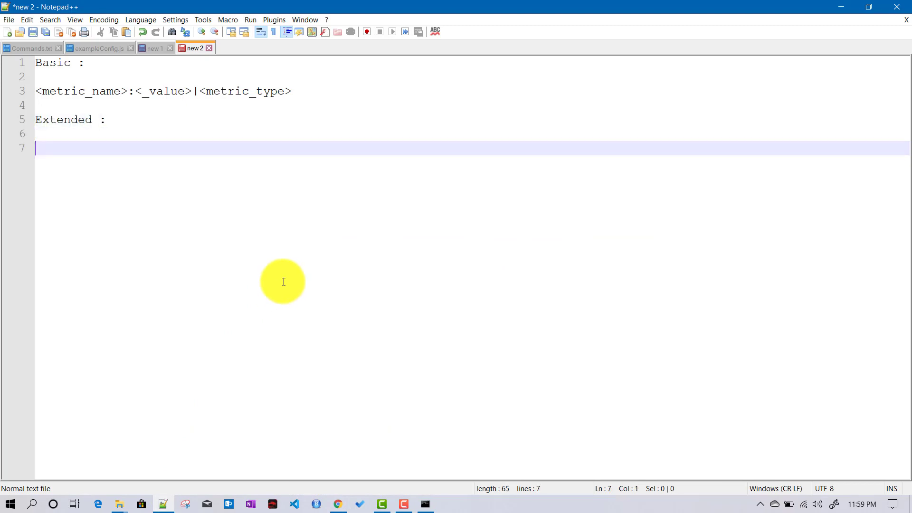
pyautogui.hotkey('ctrl', 'v')
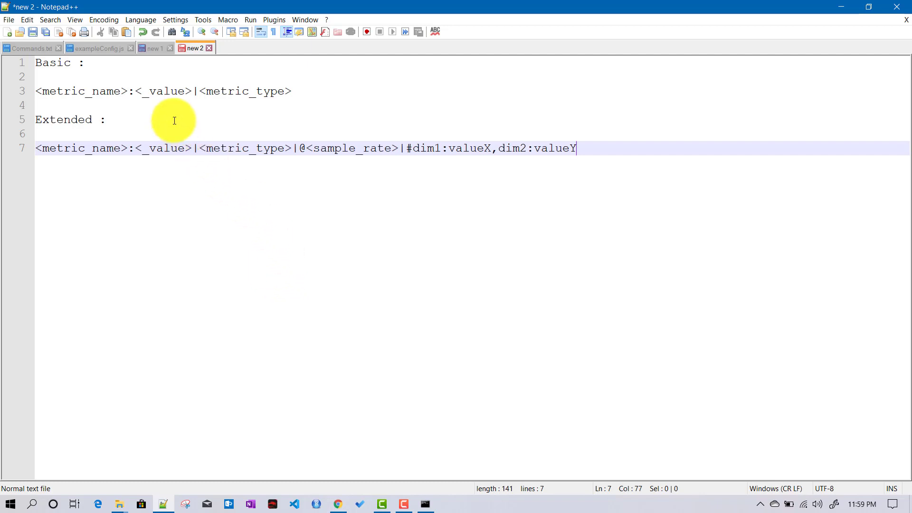
# Examine the metric name, value and metric type parts of the basic syntax line.
pyautogui.moveTo(37, 92); pyautogui.dragTo(125, 89)
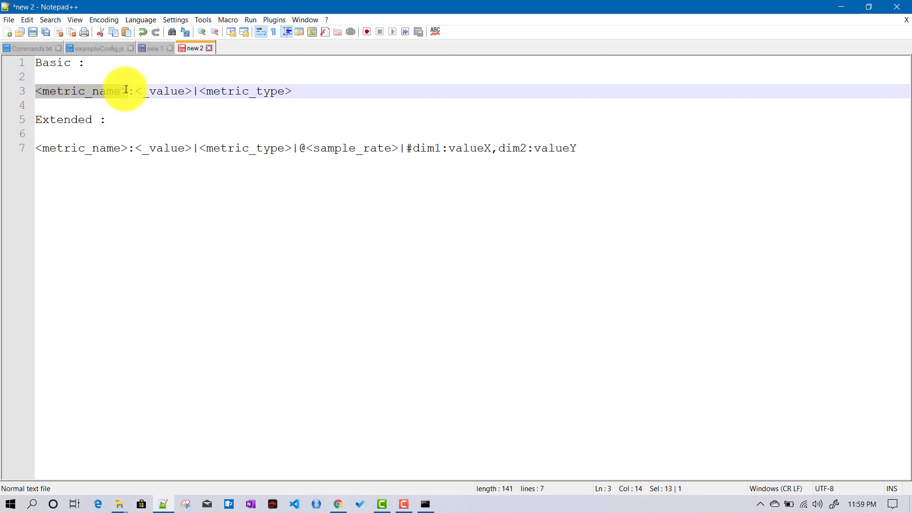
pyautogui.click(137, 91)
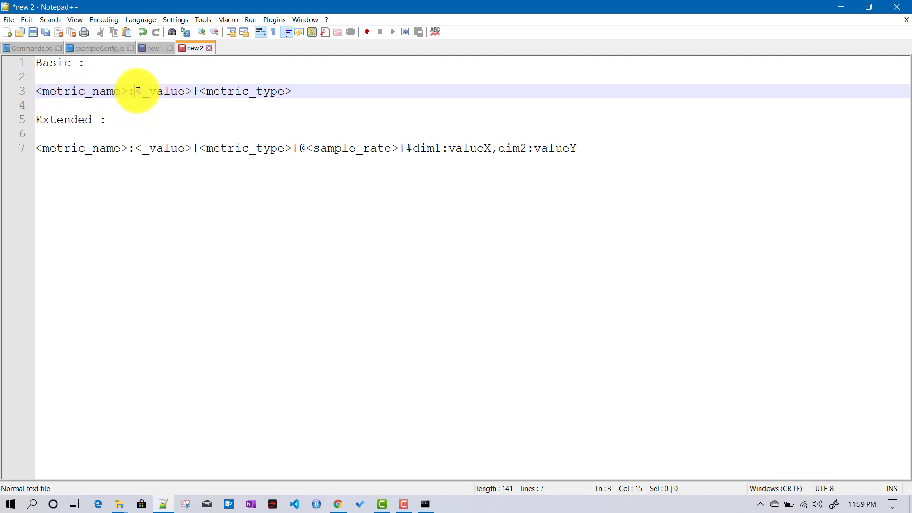
pyautogui.moveTo(121, 91); pyautogui.dragTo(200, 93)
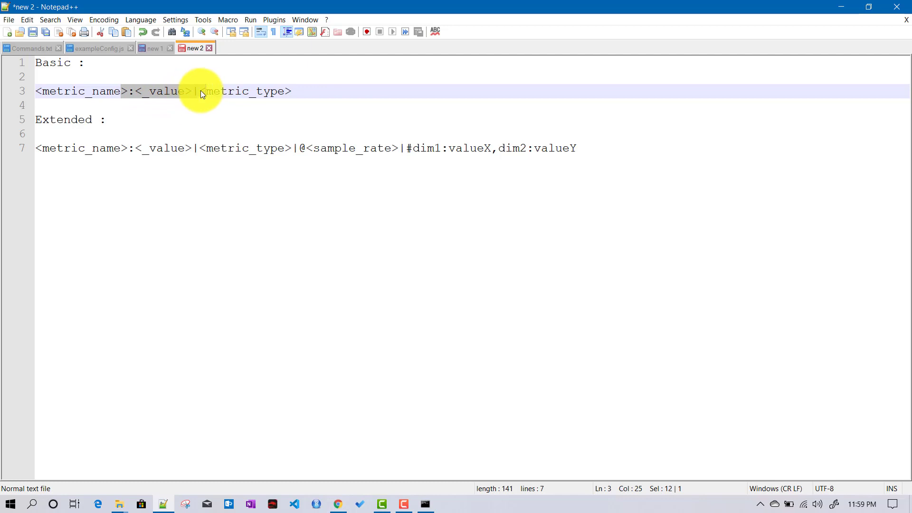
pyautogui.click(199, 94)
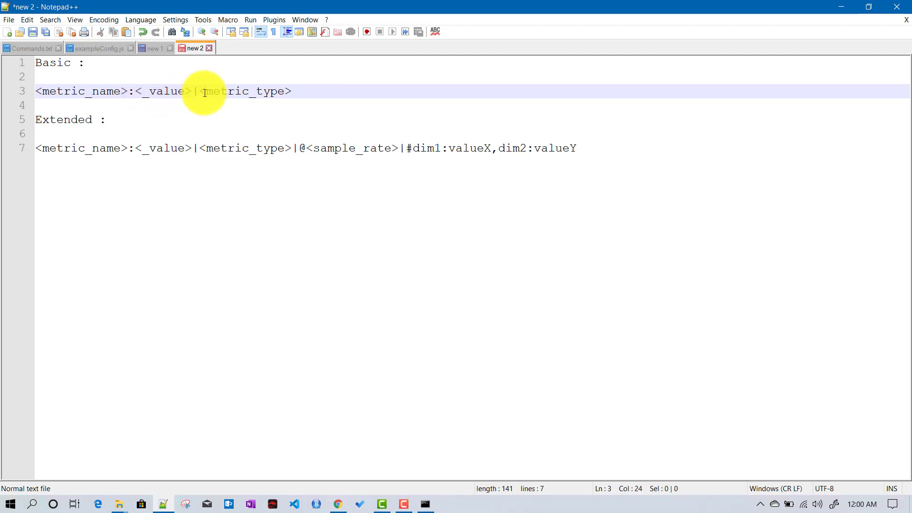
pyautogui.moveTo(200, 94); pyautogui.dragTo(293, 94)
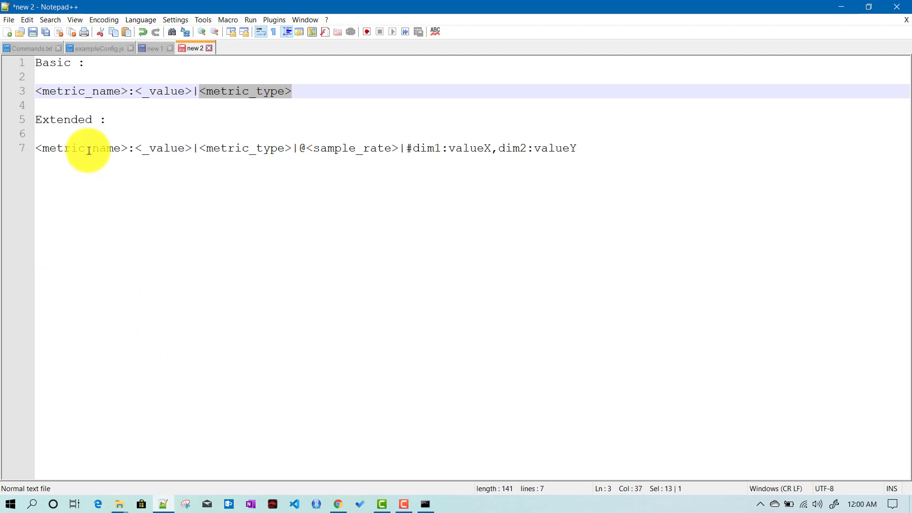
pyautogui.click(47, 66)
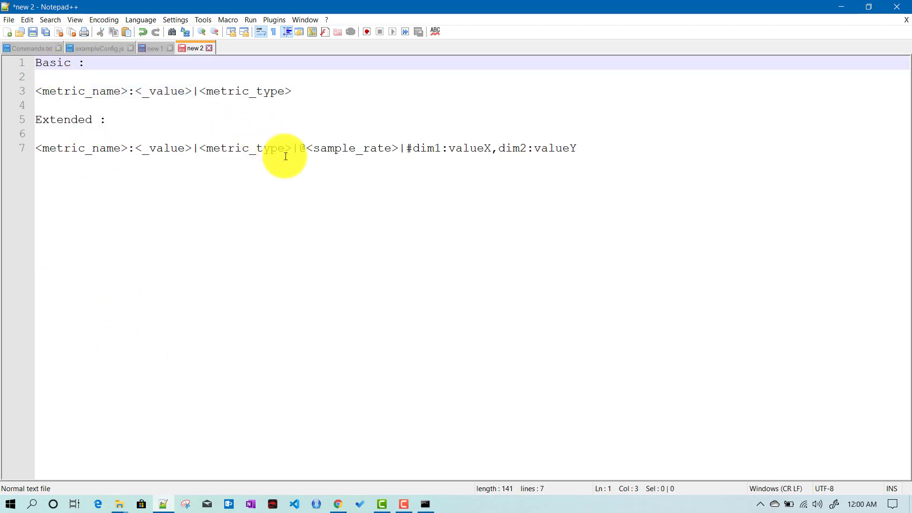
# Examine the extended syntax line: the part shared with the basic format, the sample rate and the dimensions.
pyautogui.moveTo(291, 148); pyautogui.dragTo(27, 142)
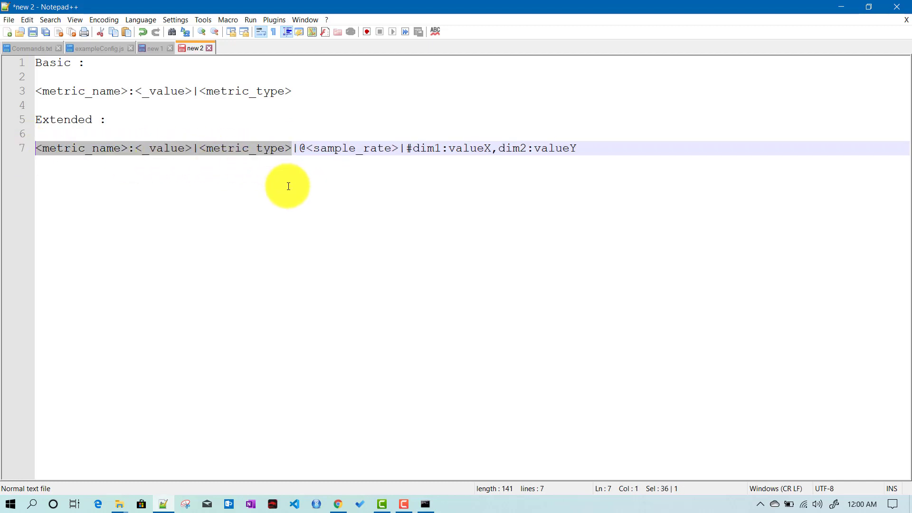
pyautogui.doubleClick(335, 147)
pyautogui.click(428, 150)
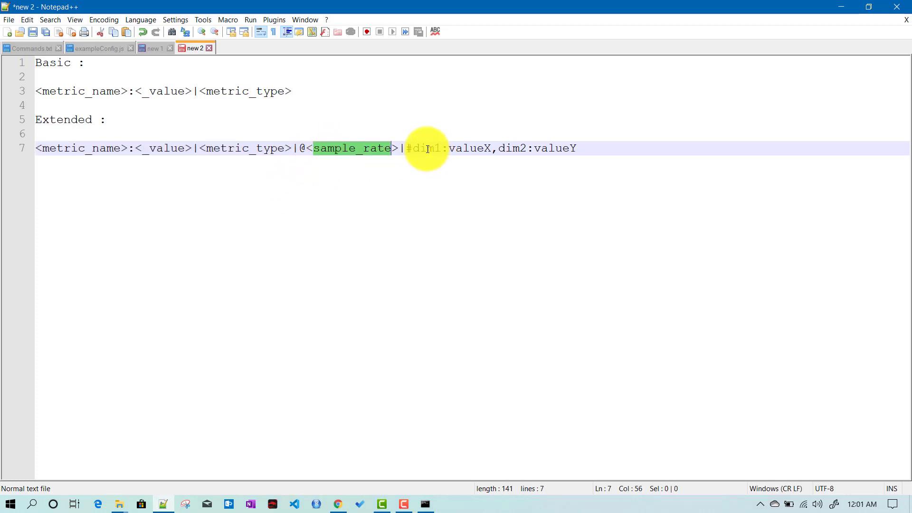
pyautogui.moveTo(468, 144); pyautogui.dragTo(587, 144)
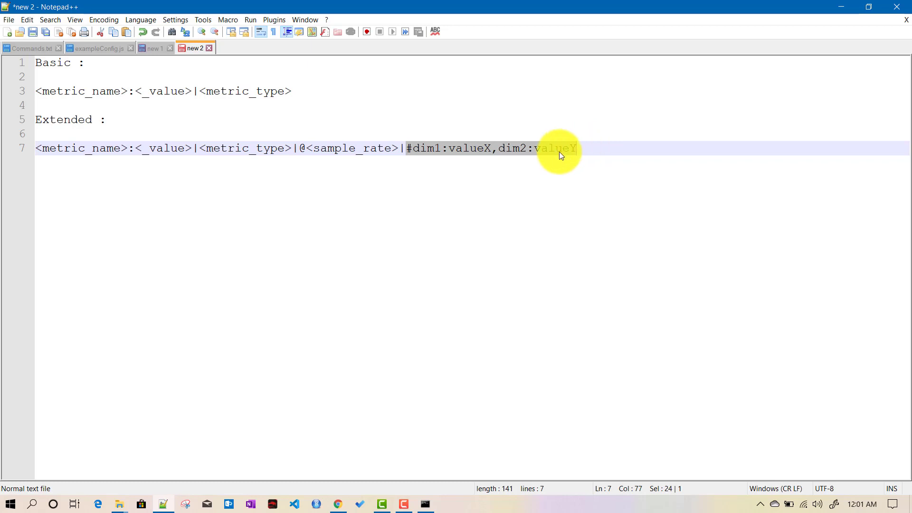
pyautogui.click(598, 147)
pyautogui.moveTo(597, 147); pyautogui.dragTo(14, 147)
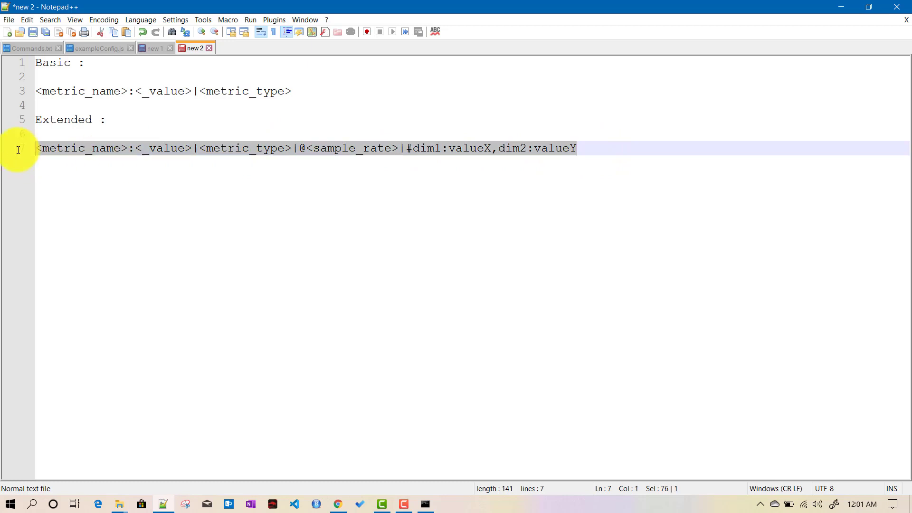
pyautogui.doubleClick(346, 148)
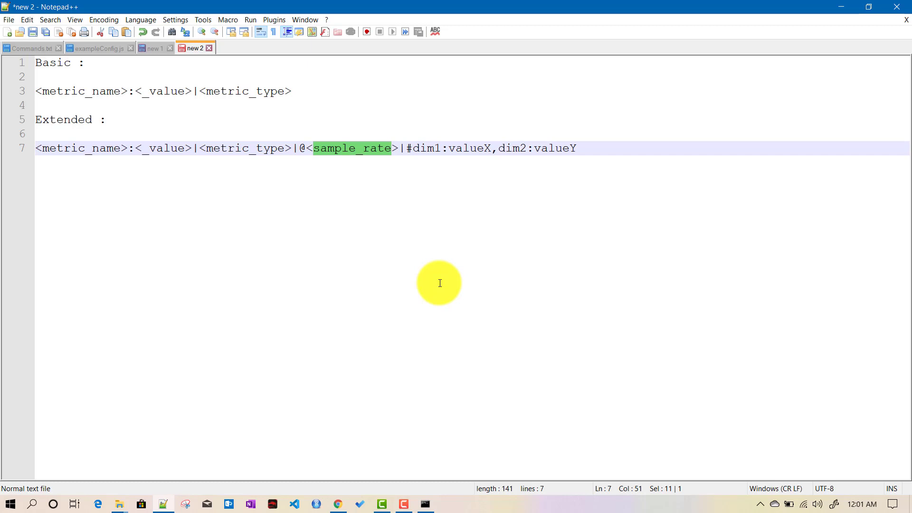
# Add the example counter metric "server_re:5|c|@.5" below the extended syntax, separated by a blank line.
pyautogui.click(588, 147)
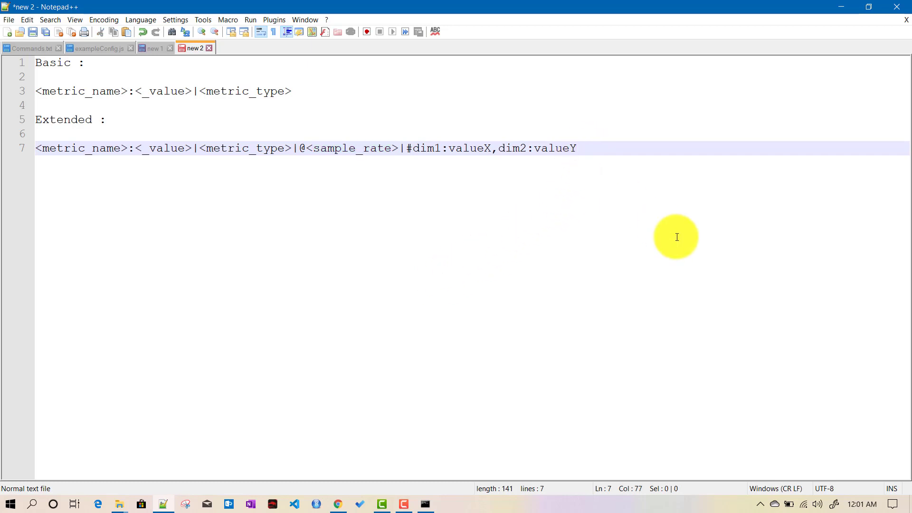
pyautogui.press('Return')
pyautogui.press('Return')
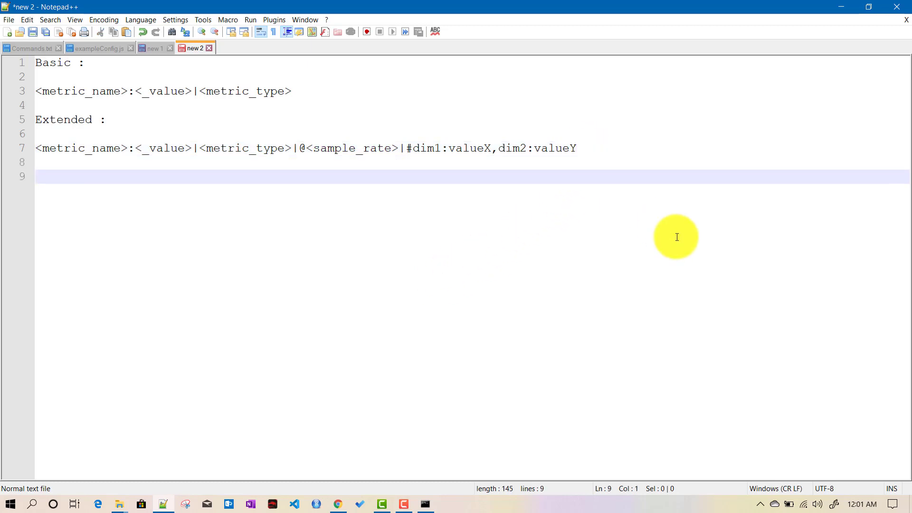
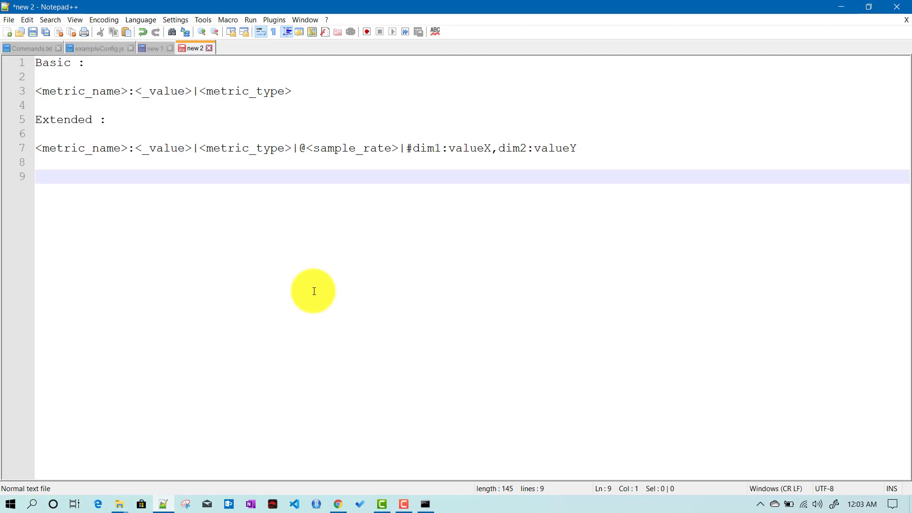
pyautogui.write('server_re:5')
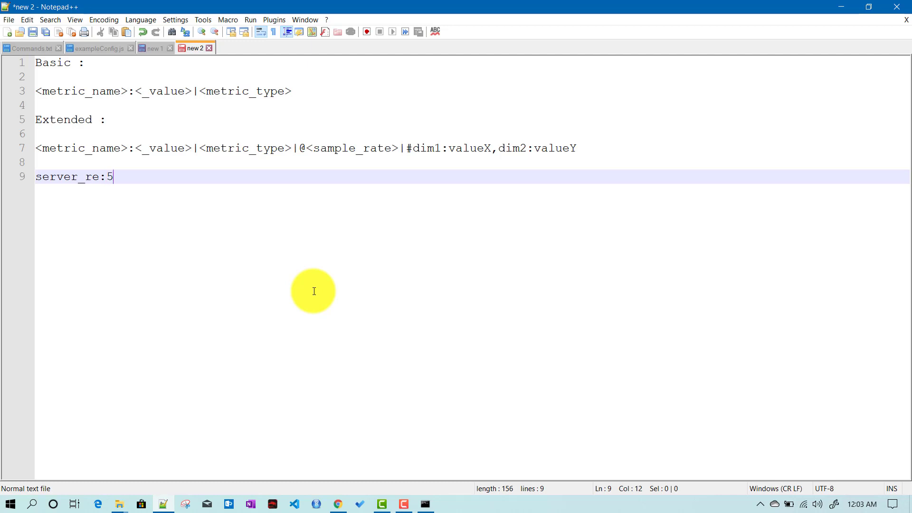
pyautogui.write('|c')
pyautogui.write('@.5')
pyautogui.press('Return')
pyautogui.press('Return')
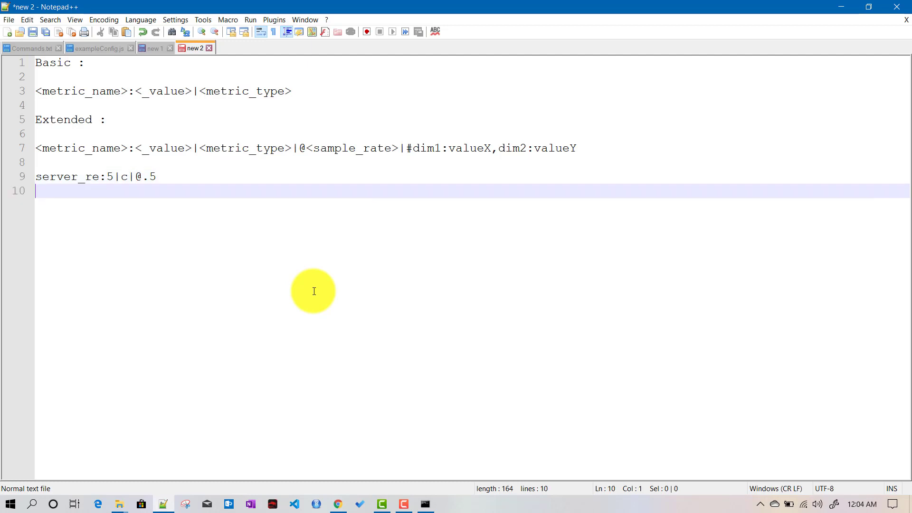
# Write the formula "_value * (1/sample_rate)" below the example counter metric.
pyautogui.click(111, 175)
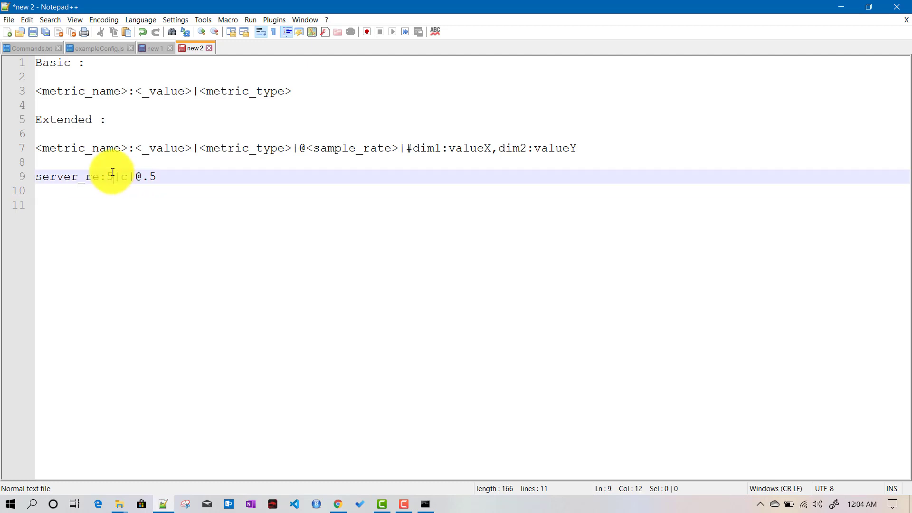
pyautogui.hotkey('shift', 'Left')
pyautogui.click(132, 208)
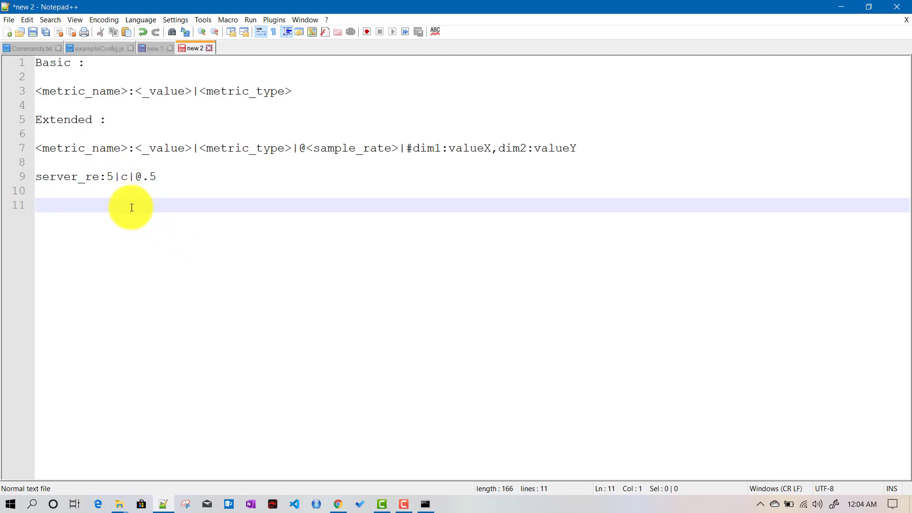
pyautogui.write('_value * (1/sam')
pyautogui.press('Return')
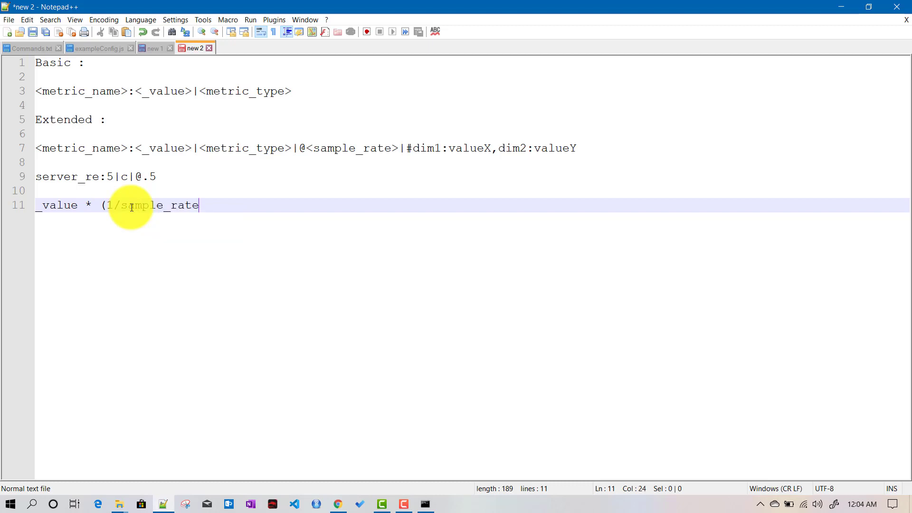
pyautogui.write(')')
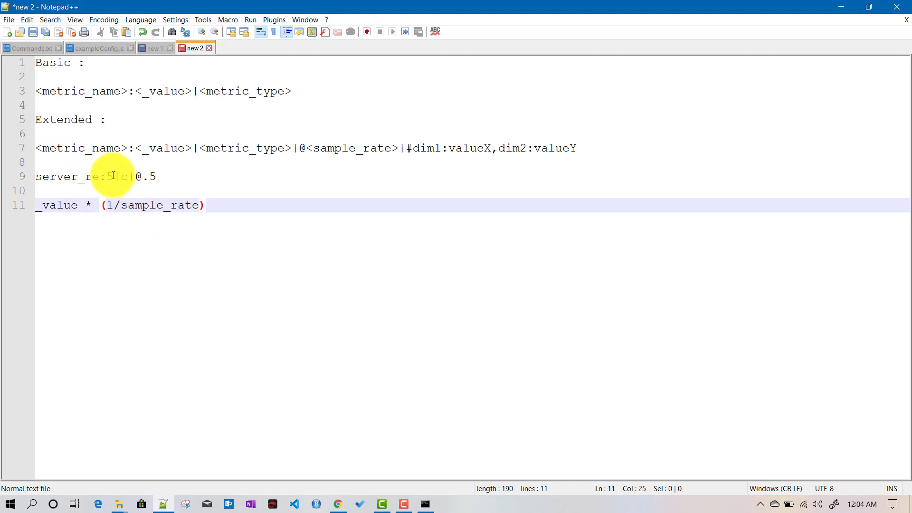
# Review the example's value and sample rate against the formula, and the Basic and Extended headings.
pyautogui.moveTo(114, 175); pyautogui.dragTo(110, 174)
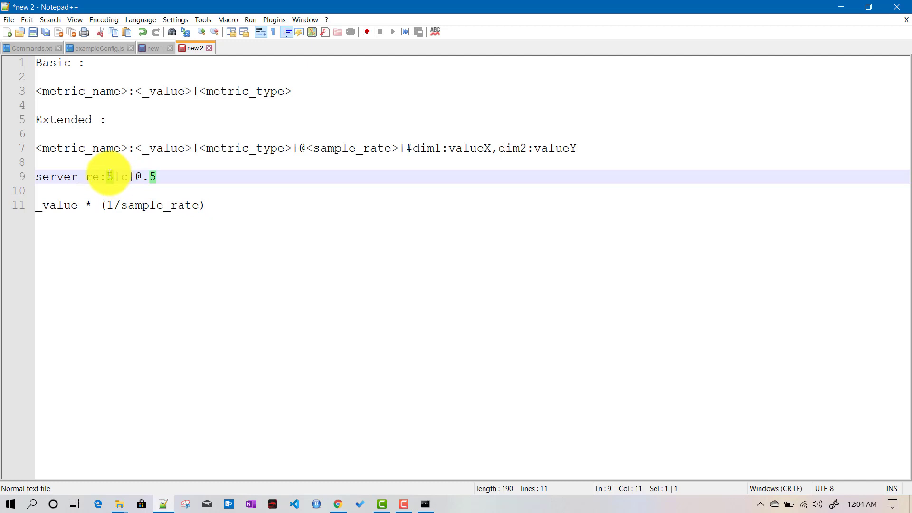
pyautogui.doubleClick(152, 177)
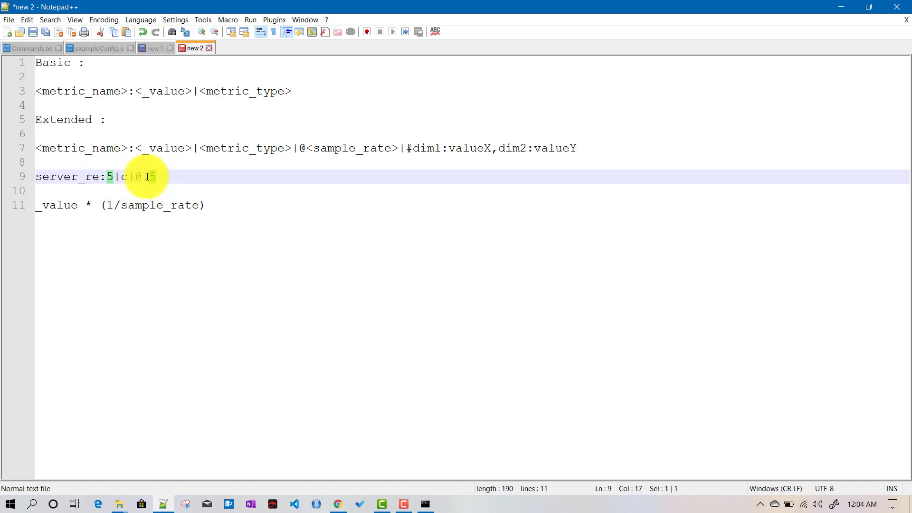
pyautogui.hotkey('shift', 'Left')
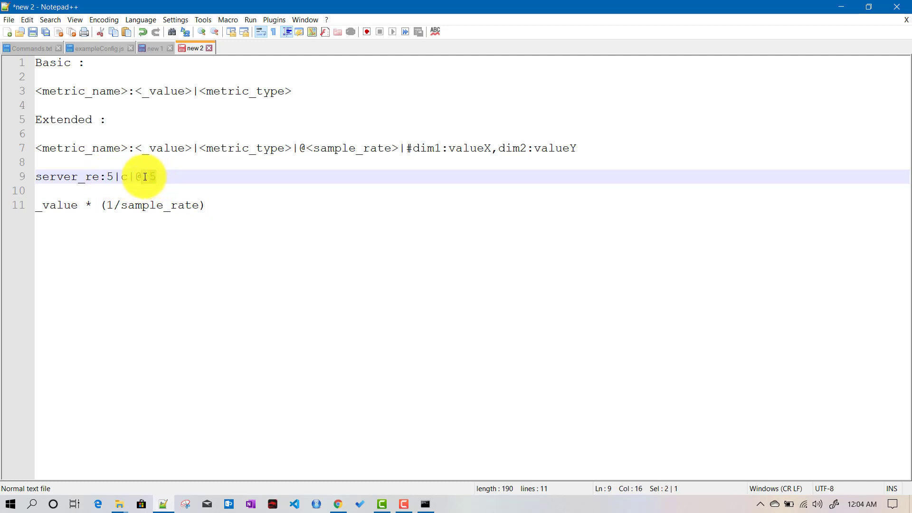
pyautogui.click(113, 205)
pyautogui.doubleClick(108, 176)
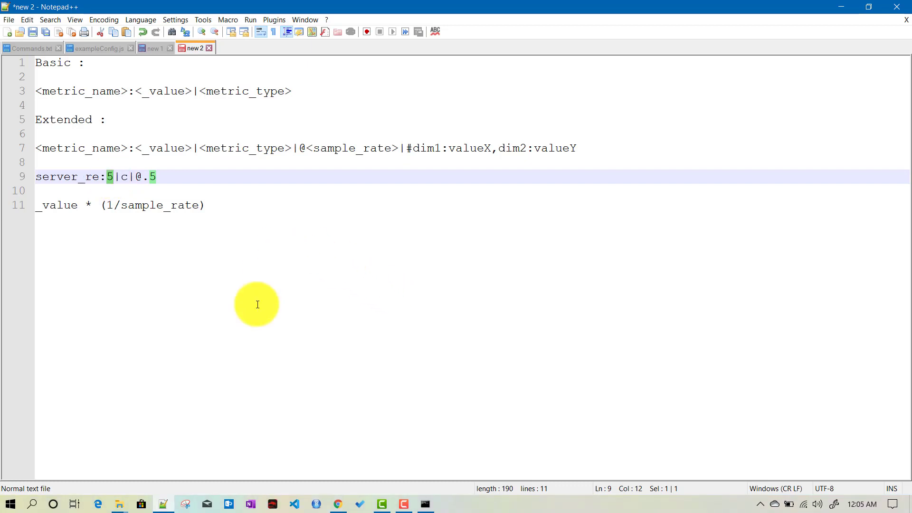
pyautogui.doubleClick(57, 62)
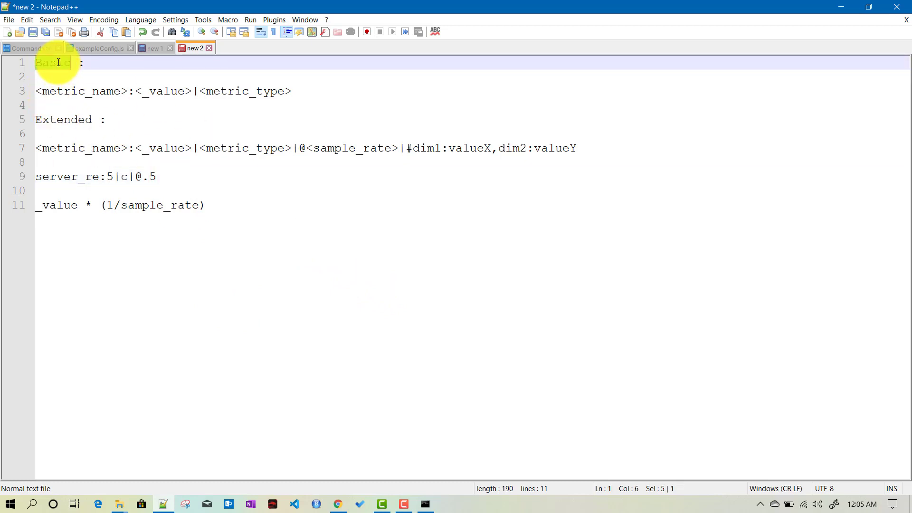
pyautogui.doubleClick(63, 119)
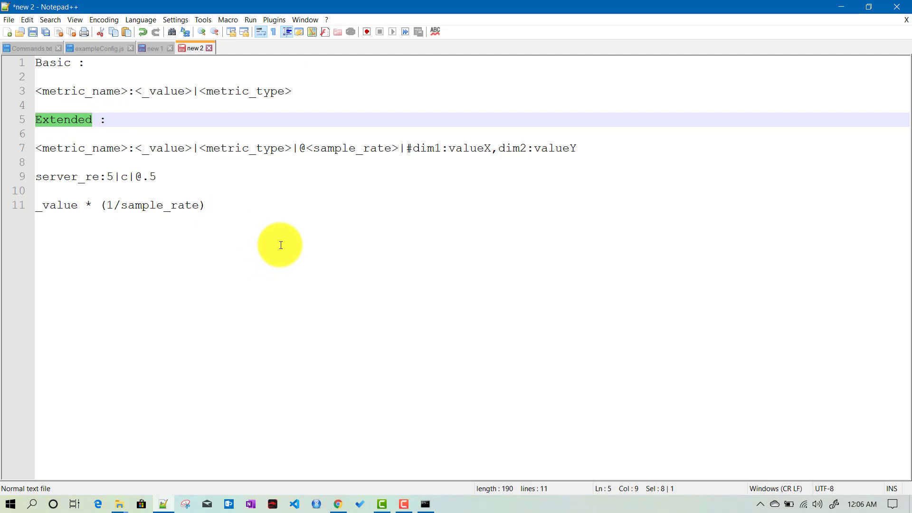
# Place the cursor at the end of the statsd-client script in new 1, and bring up the statsd-client npm page in Chrome.
pyautogui.click(151, 48)
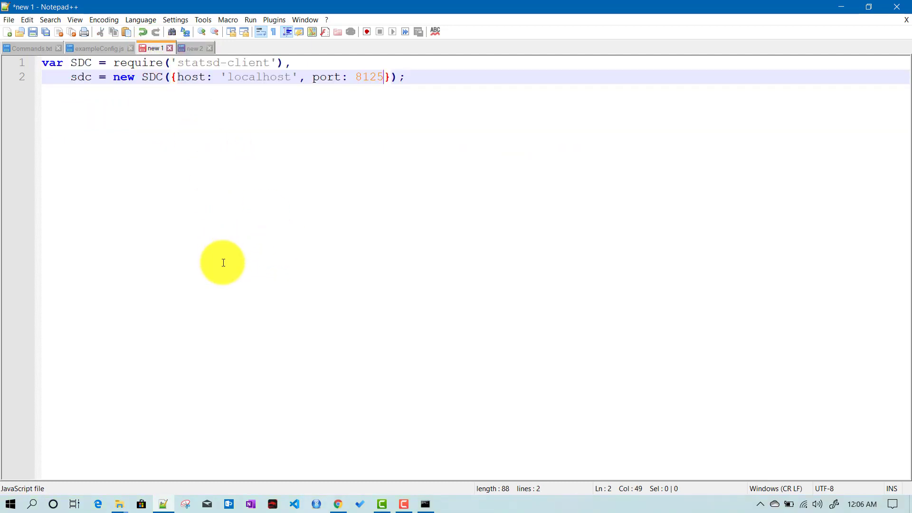
pyautogui.click(413, 81)
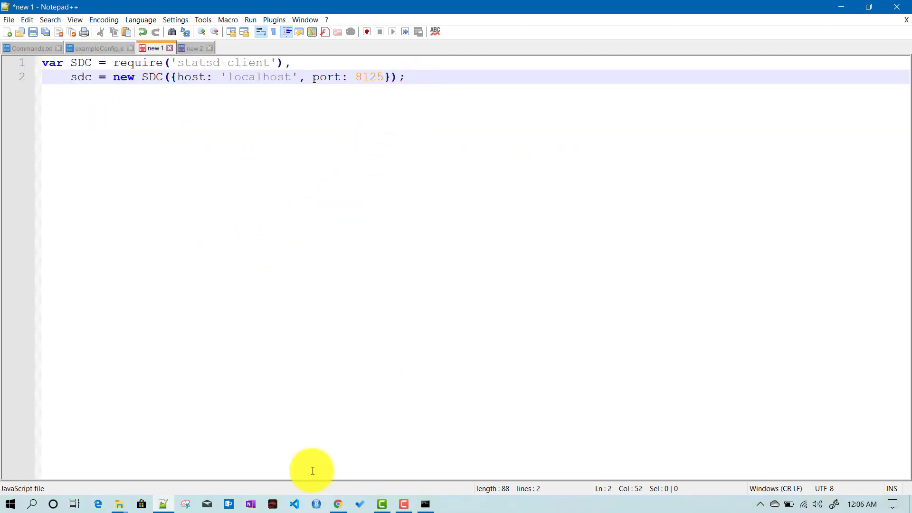
pyautogui.click(337, 504)
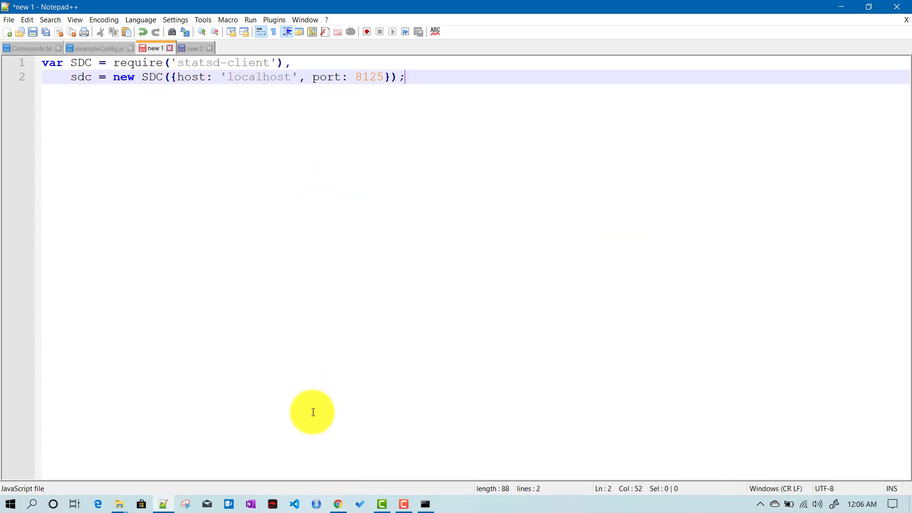
pyautogui.click(339, 503)
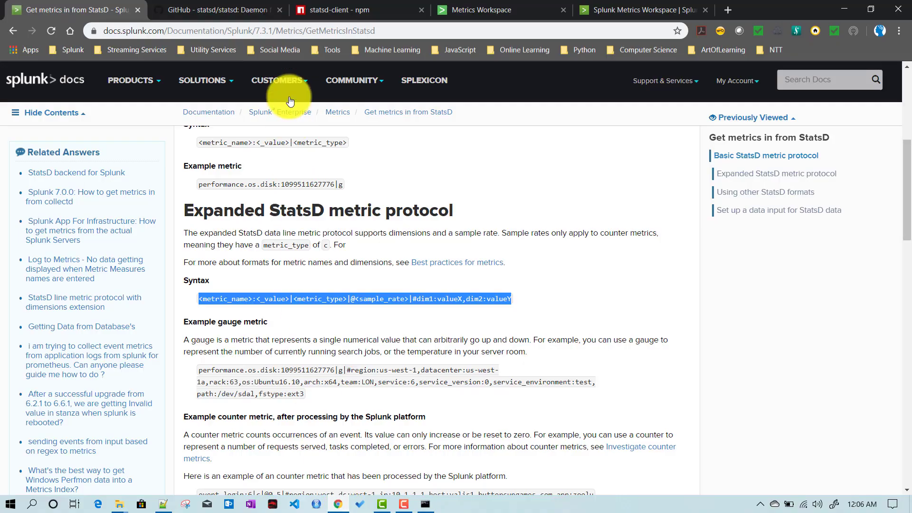
pyautogui.click(334, 8)
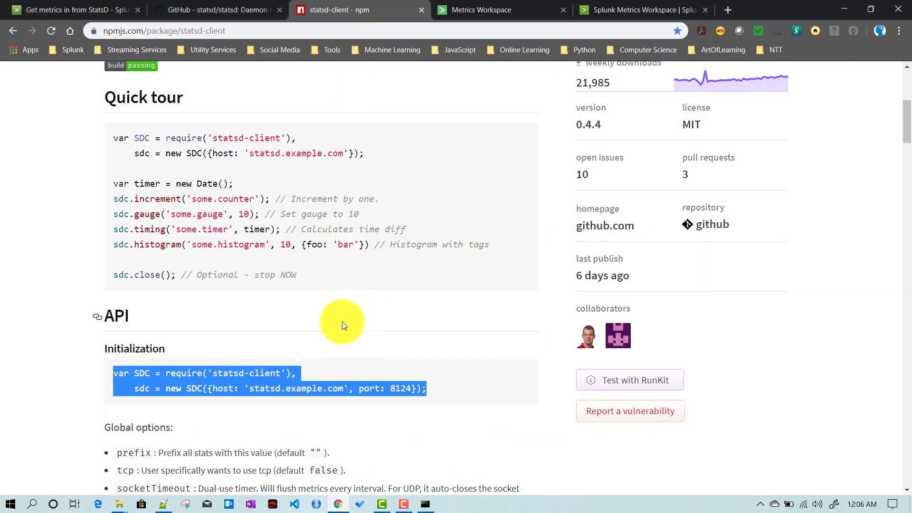
# Find the Raw section in the statsd-client documentation and copy its sdc.raw example line.
pyautogui.scroll(-9, 342, 322)
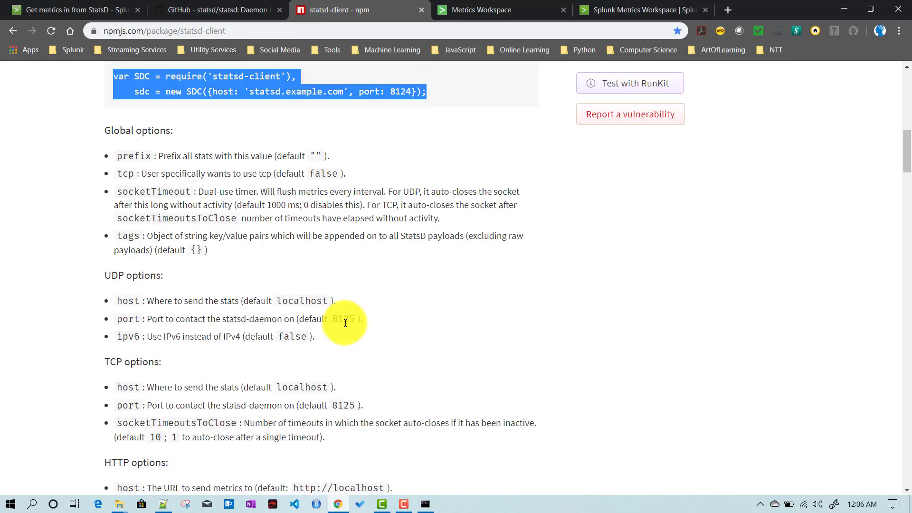
pyautogui.scroll(-13, 345, 323)
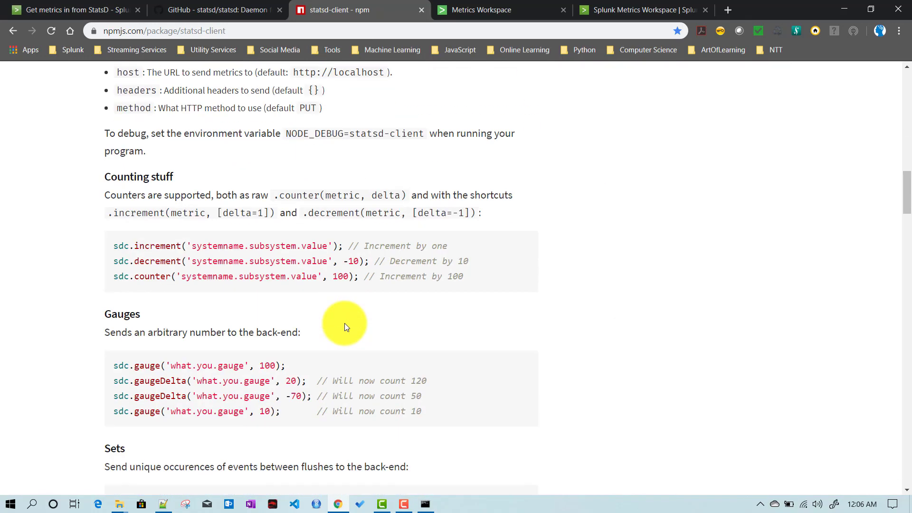
pyautogui.scroll(-4, 345, 324)
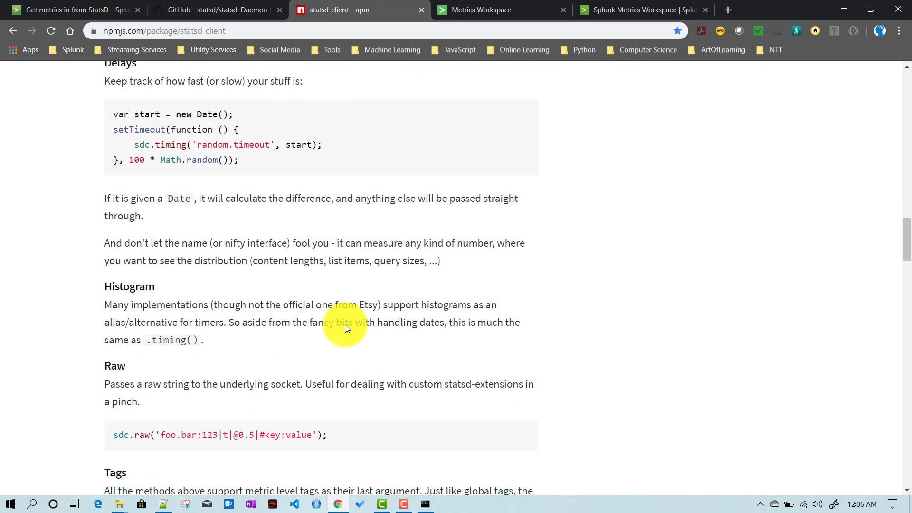
pyautogui.scroll(-3, 301, 325)
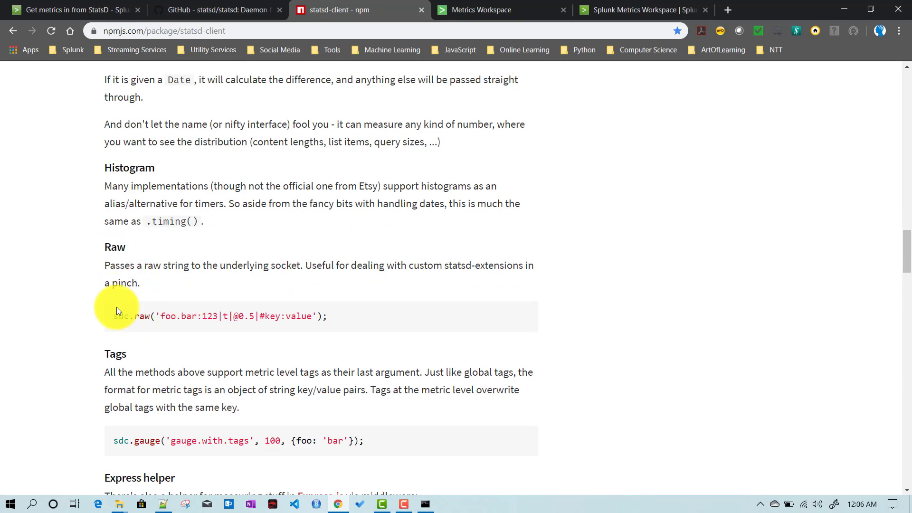
pyautogui.moveTo(114, 317); pyautogui.dragTo(211, 331)
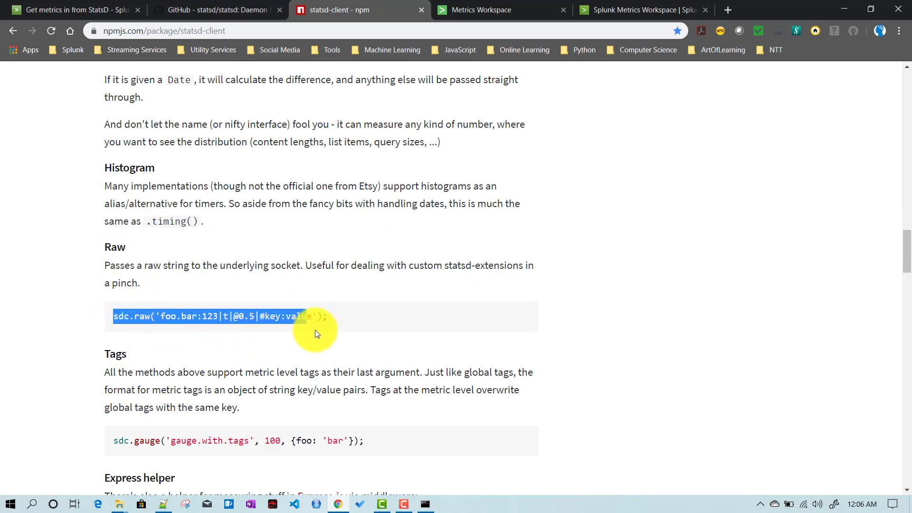
pyautogui.scroll(10, 470, 363)
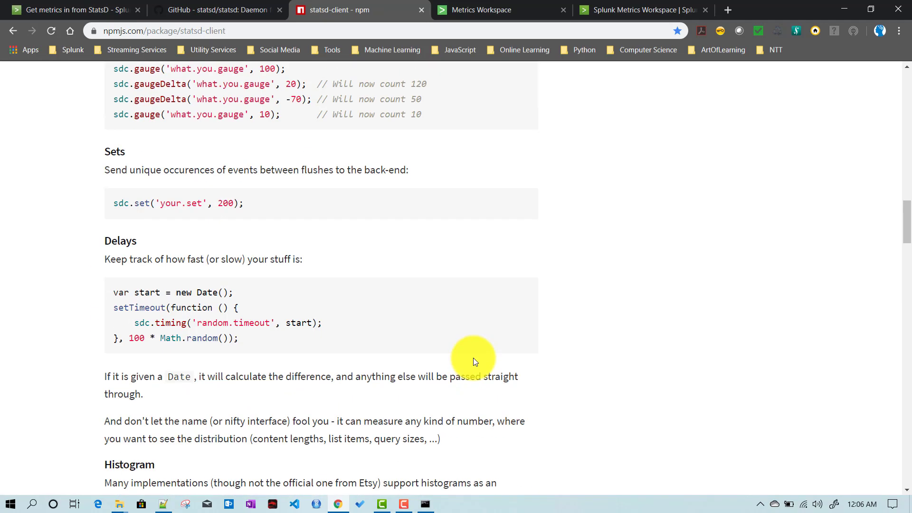
pyautogui.scroll(-10, 339, 351)
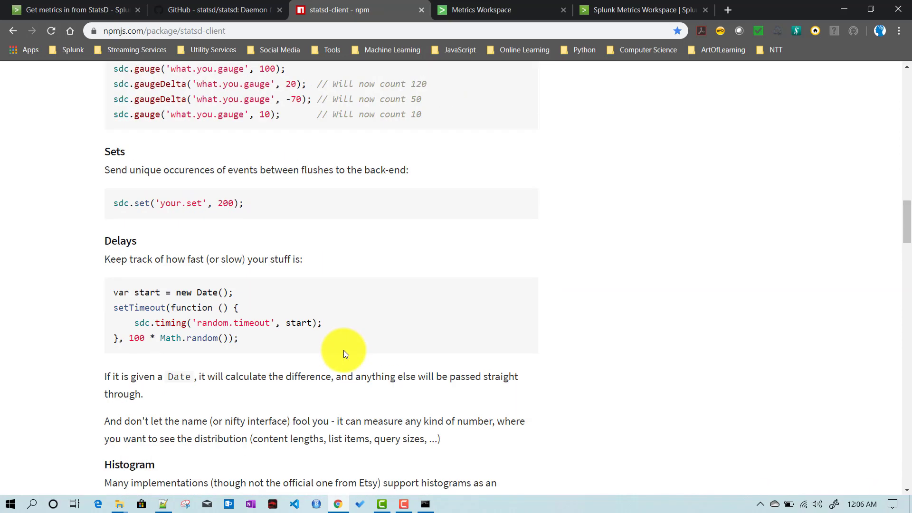
pyautogui.scroll(-3, 343, 350)
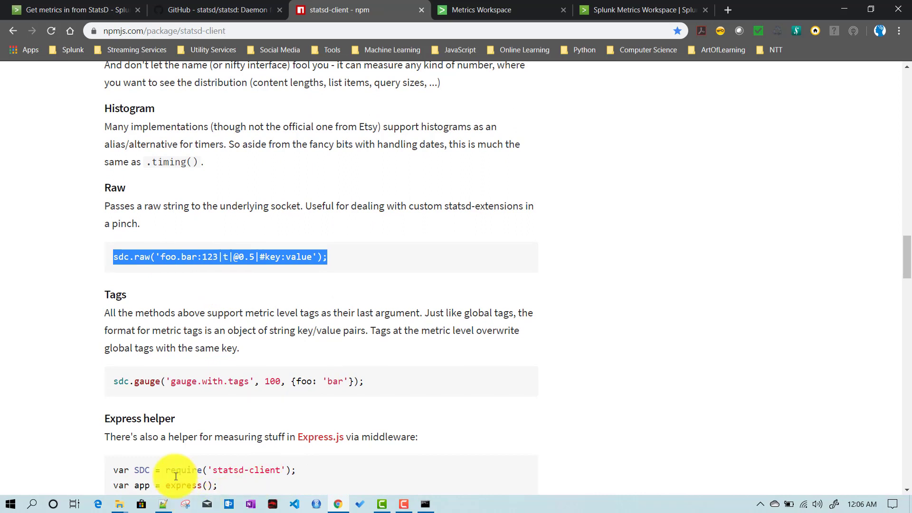
pyautogui.moveTo(162, 258); pyautogui.dragTo(203, 255)
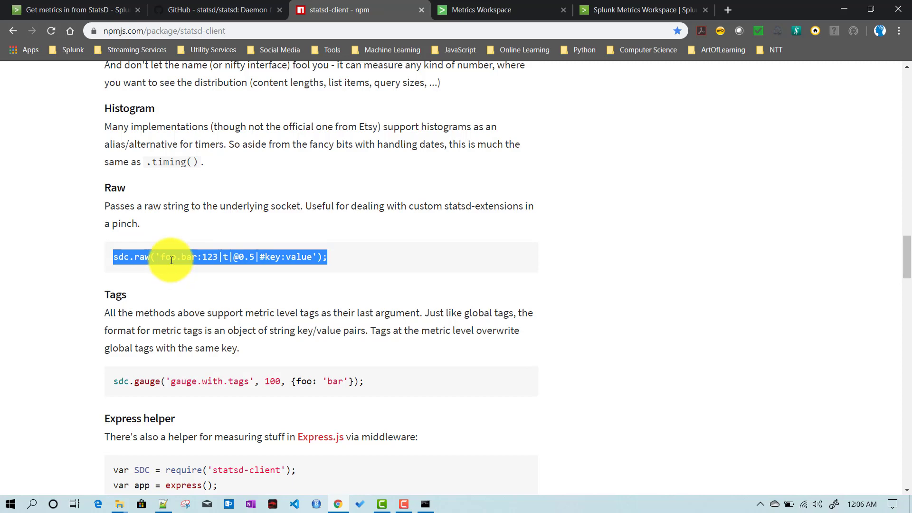
# Switch to Notepad++ and compare the metric formats noted in new 2 with the raw example on the npm page.
pyautogui.click(162, 504)
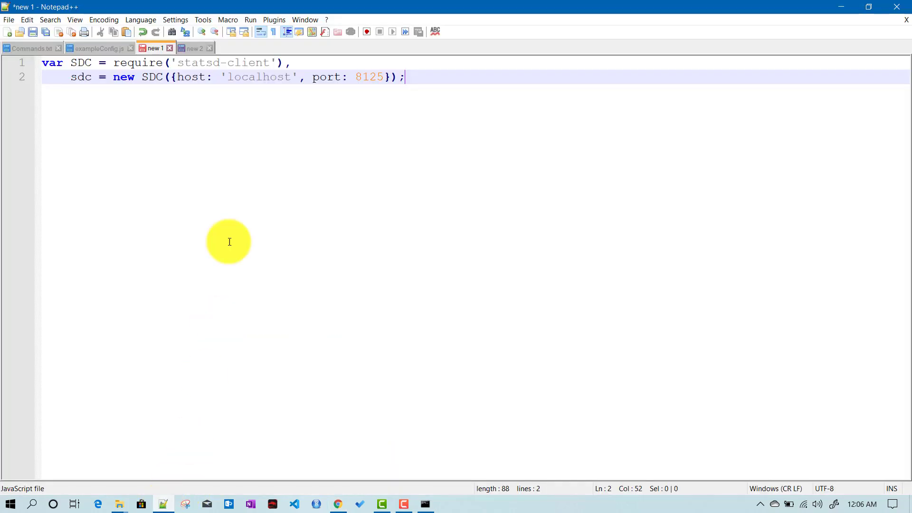
pyautogui.click(190, 48)
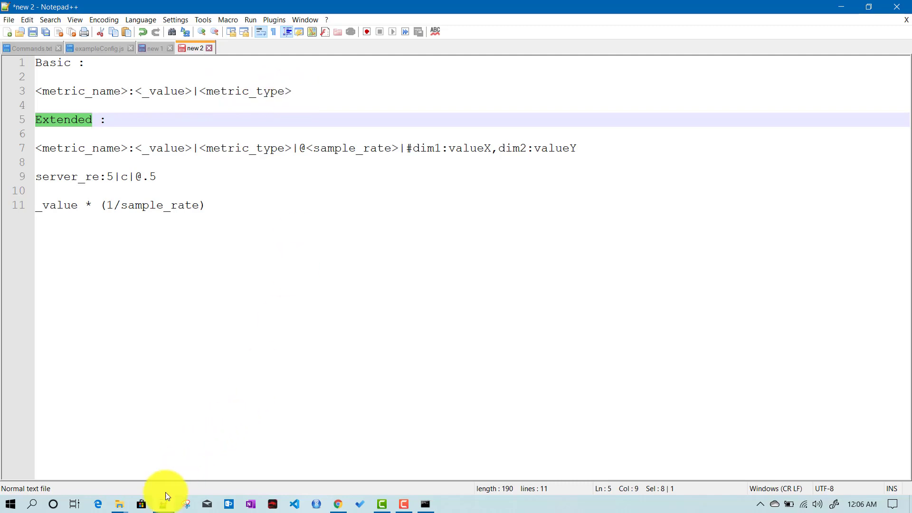
pyautogui.click(165, 506)
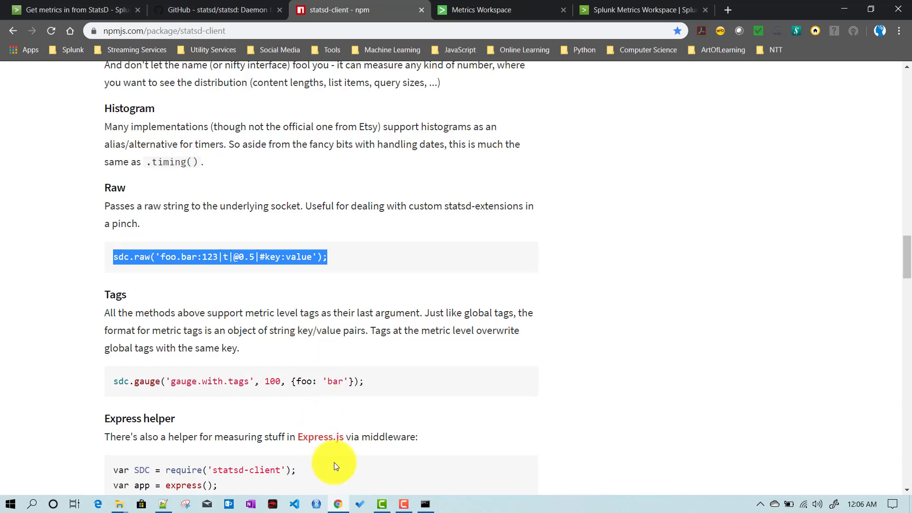
pyautogui.click(163, 504)
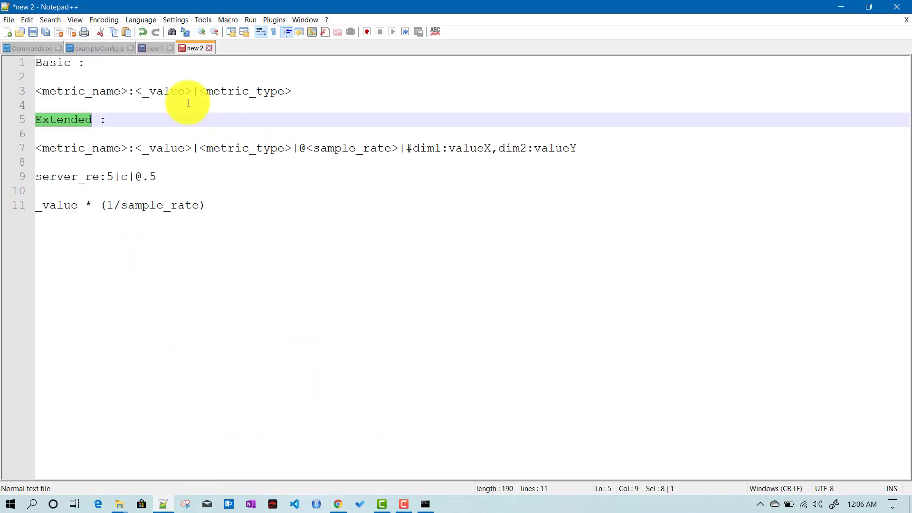
# Add the line "sdc.raw('foo.bar:123|t|@0.5|#key:value');" below the client initialization in new 1.
pyautogui.click(149, 50)
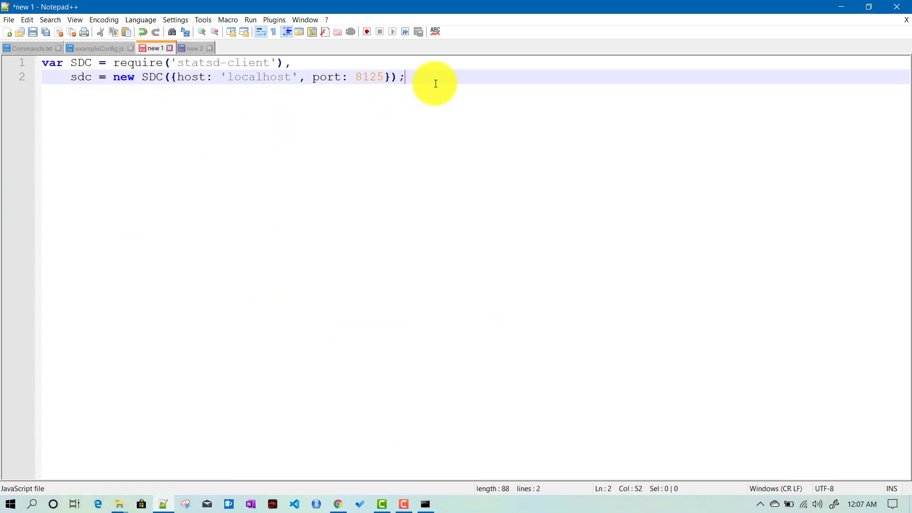
pyautogui.press('Return')
pyautogui.write("sdc.raw('foo.bar:123|t|@0.5|#key:value');")
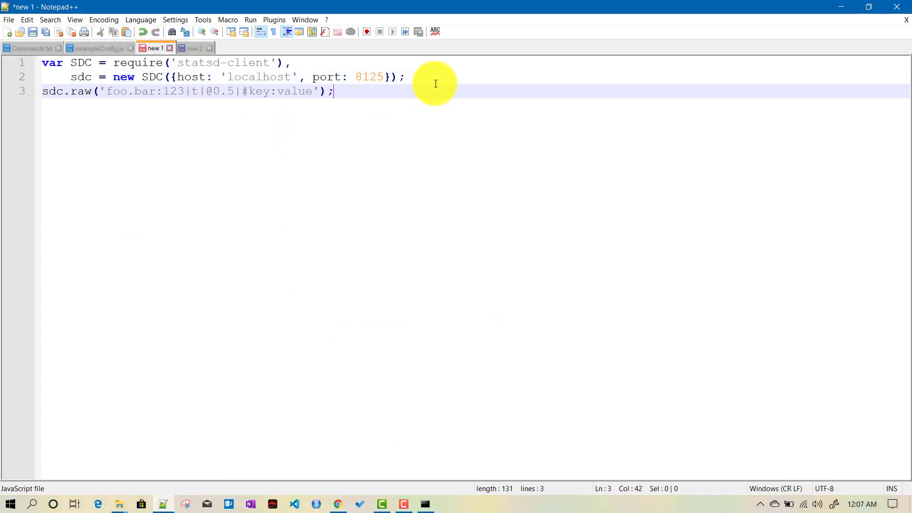
# Replace the metric name foo.bar in the sdc.raw call with system.temp.
pyautogui.doubleClick(51, 92)
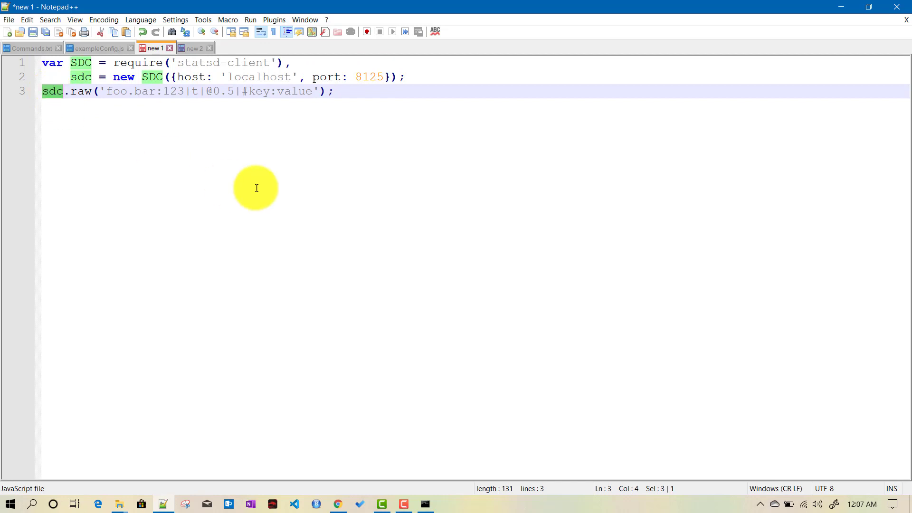
pyautogui.doubleClick(80, 92)
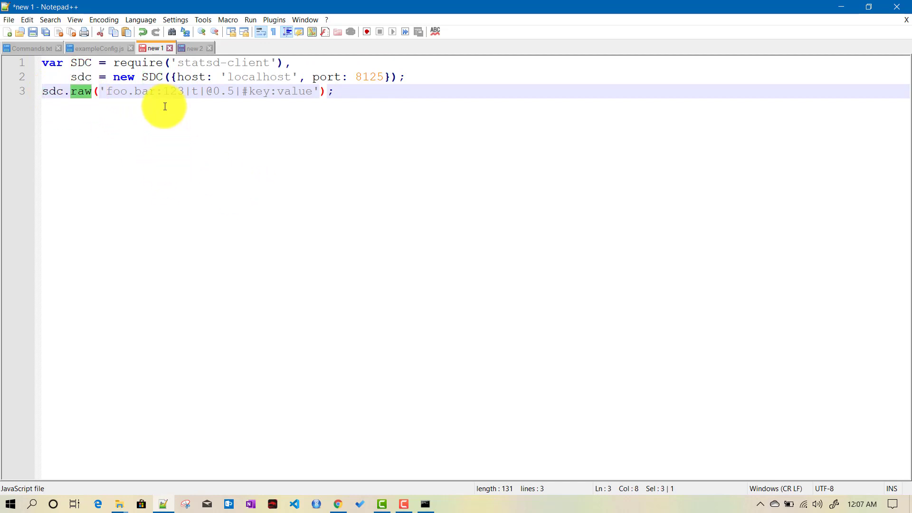
pyautogui.moveTo(158, 92); pyautogui.dragTo(110, 85)
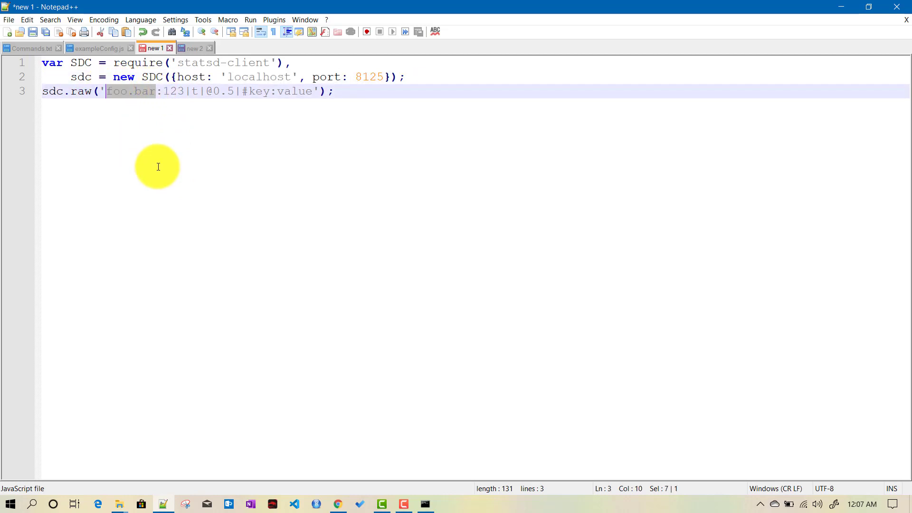
pyautogui.write('sts')
pyautogui.press('BackSpace')
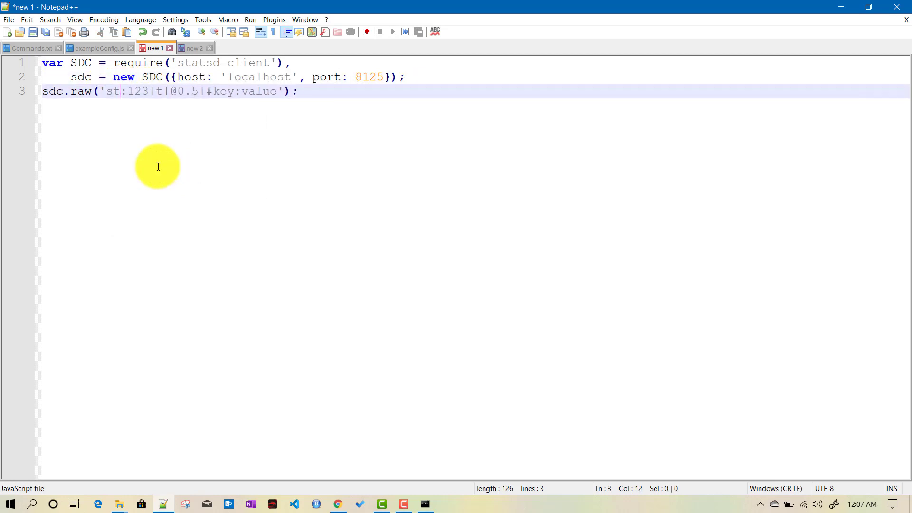
pyautogui.press('BackSpace')
pyautogui.write('ystem.t')
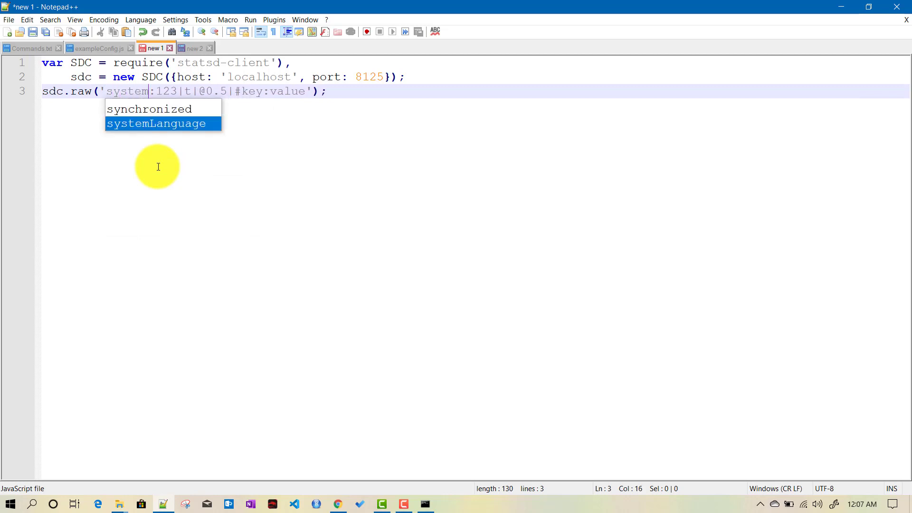
pyautogui.write('emp')
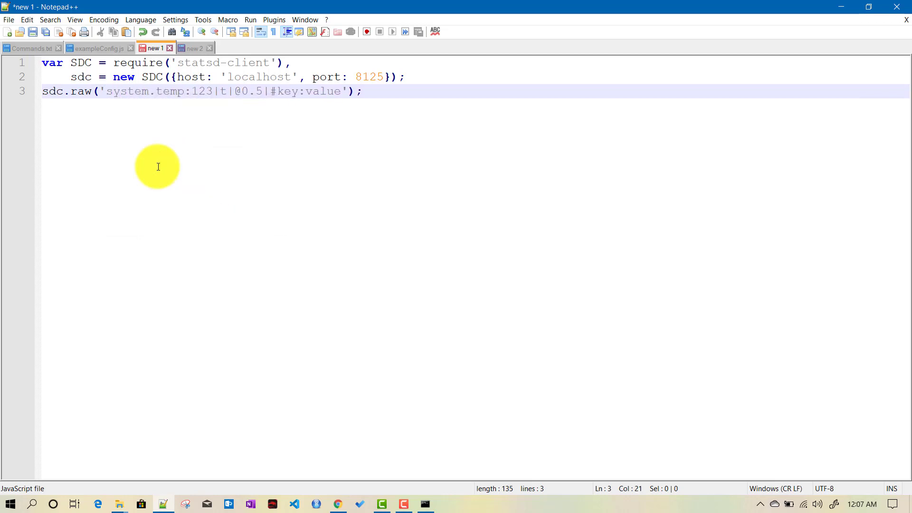
# Set the metric value in the sdc.raw call to 56 and its metric type to g.
pyautogui.doubleClick(200, 90)
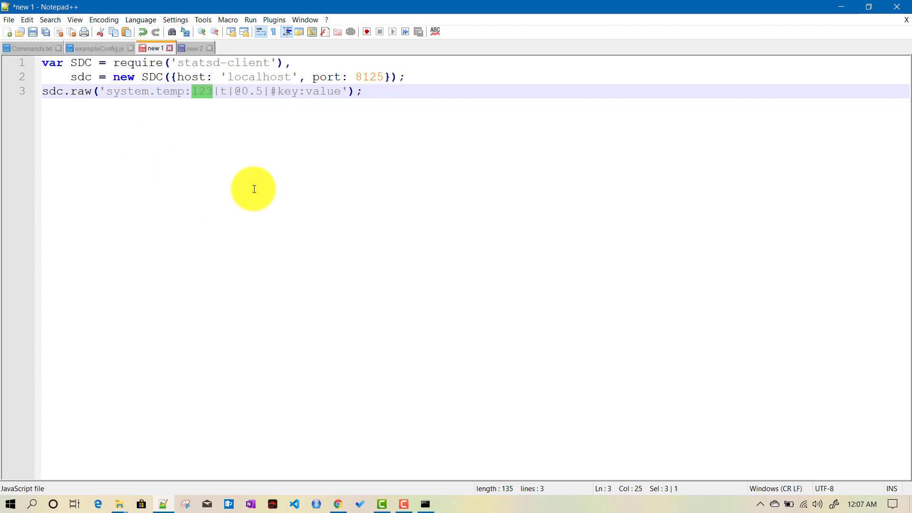
pyautogui.write('56')
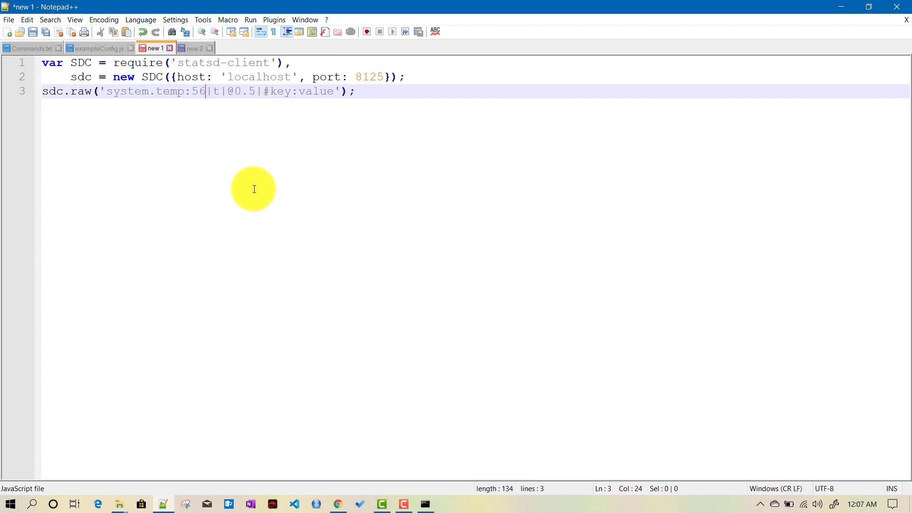
pyautogui.click(220, 90)
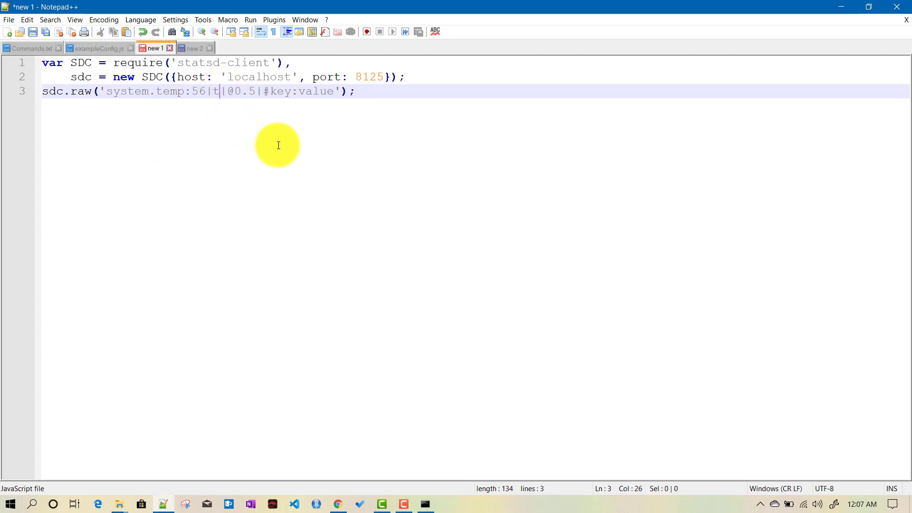
pyautogui.press('BackSpace')
pyautogui.write('g')
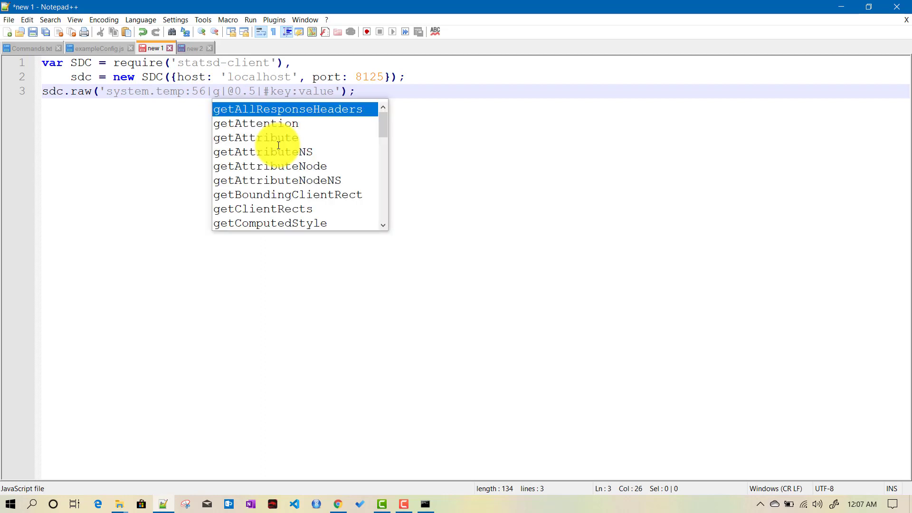
pyautogui.click(533, 147)
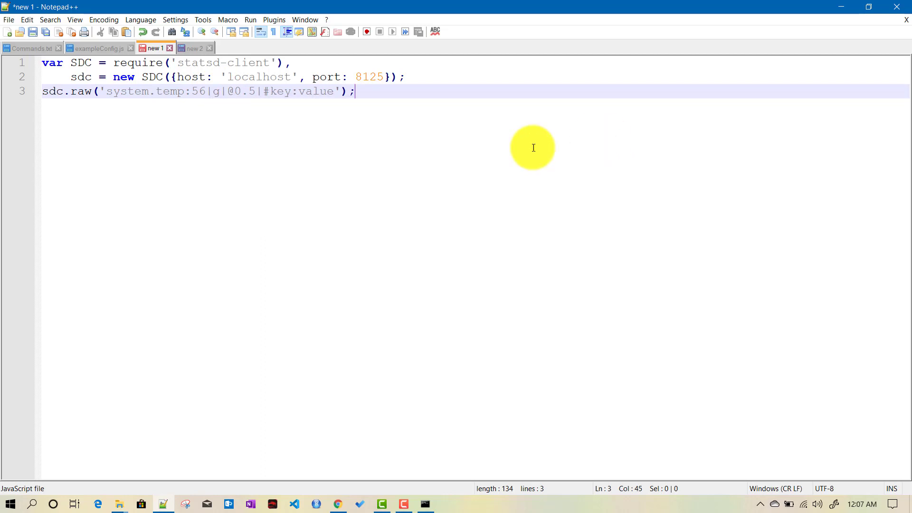
# Remove the sample rate and the key:value dimension from the sdc.raw metric string.
pyautogui.click(223, 91)
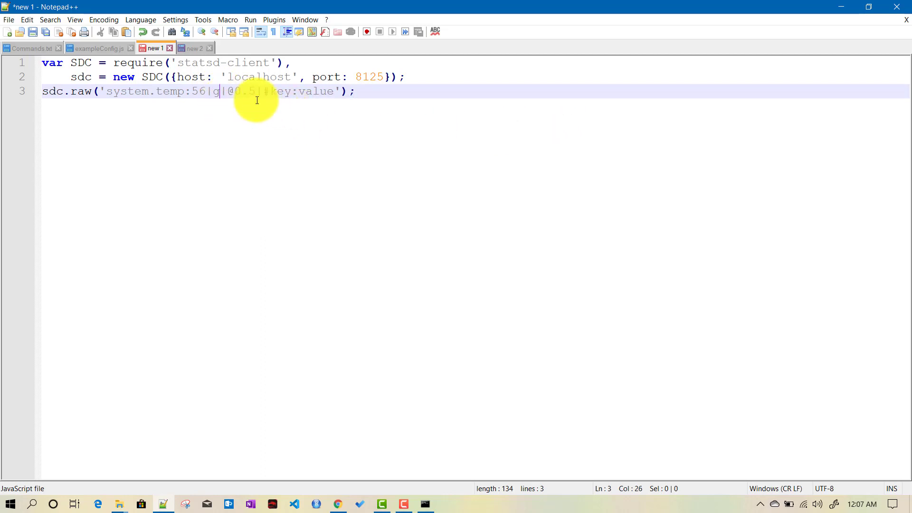
pyautogui.keyDown('shift'); pyautogui.click(334, 91); pyautogui.keyUp('shift')
pyautogui.press('Delete')
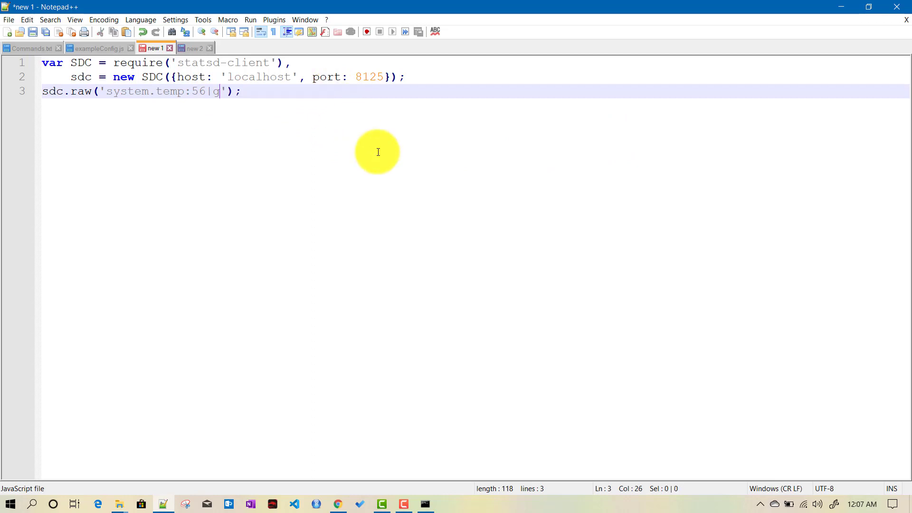
# Check the metric name and type in the Basic format of new 2, and return to the script in new 1.
pyautogui.click(195, 50)
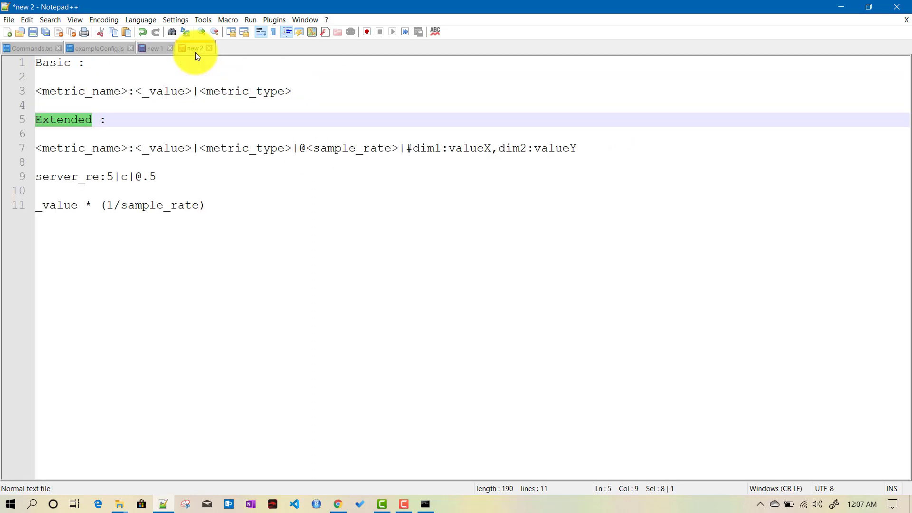
pyautogui.click(85, 92)
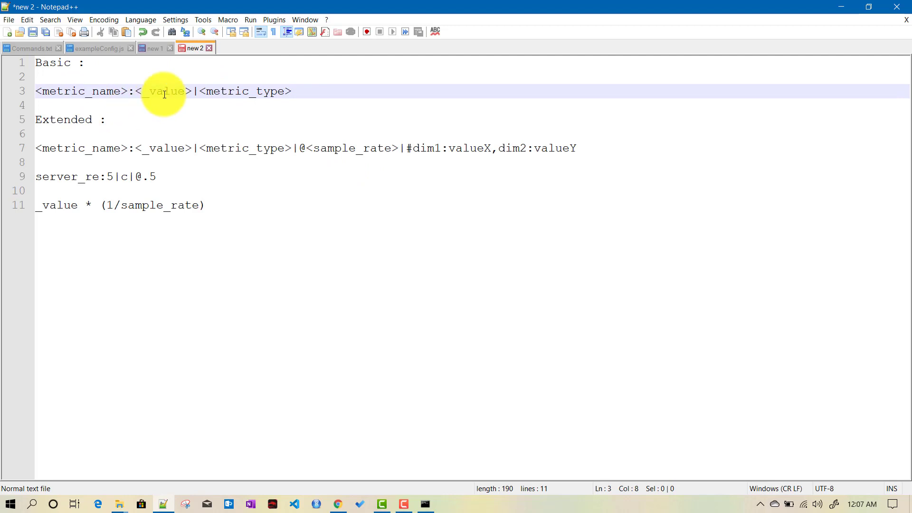
pyautogui.click(247, 92)
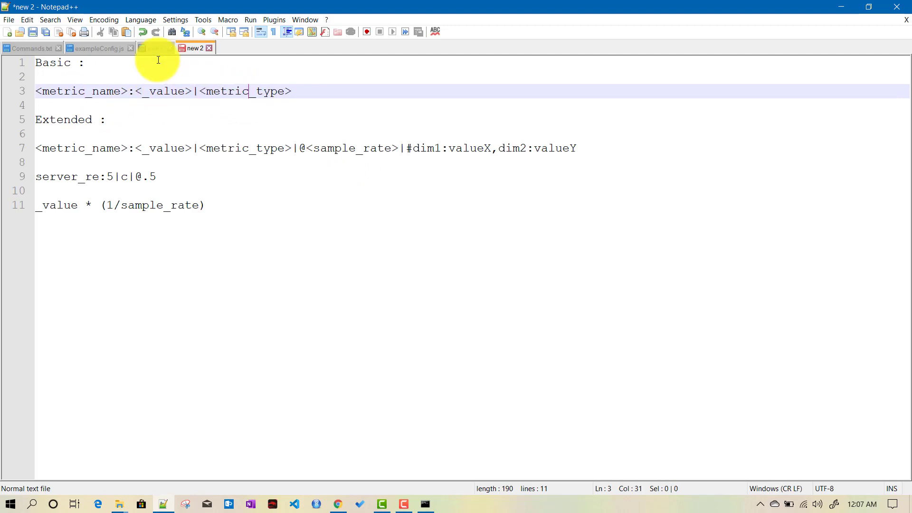
pyautogui.click(148, 49)
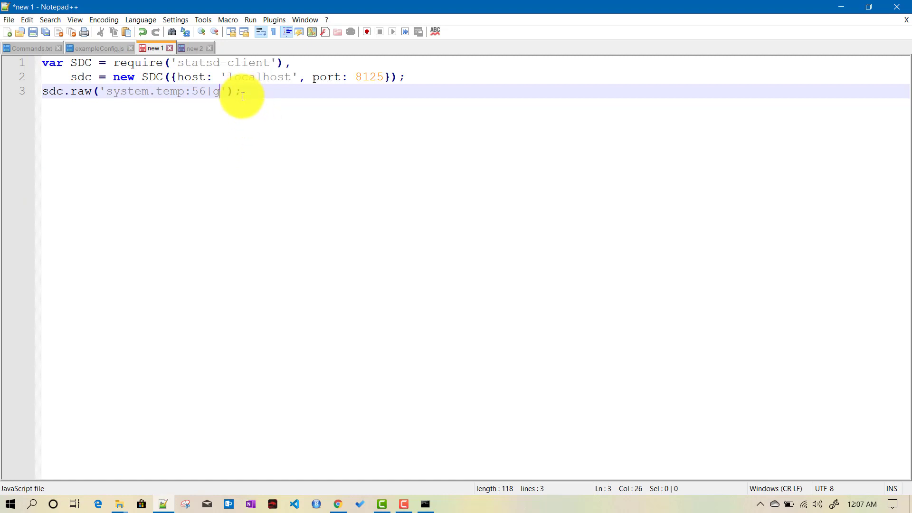
# Start saving the script and choose the folder D:\YouTube\SplunkHowTo\getting_metric_data_statsd as its location.
pyautogui.hotkey('ctrl', 's')
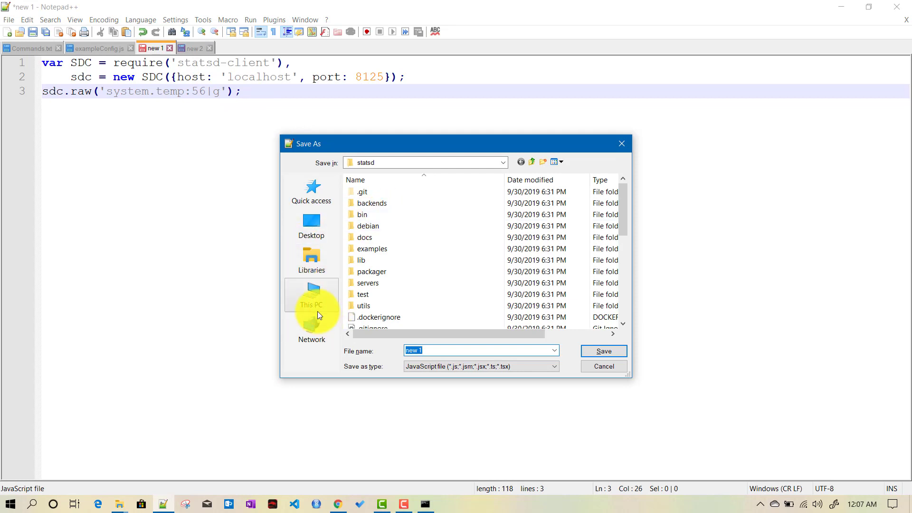
pyautogui.click(320, 299)
pyautogui.scroll(-1, 446, 281)
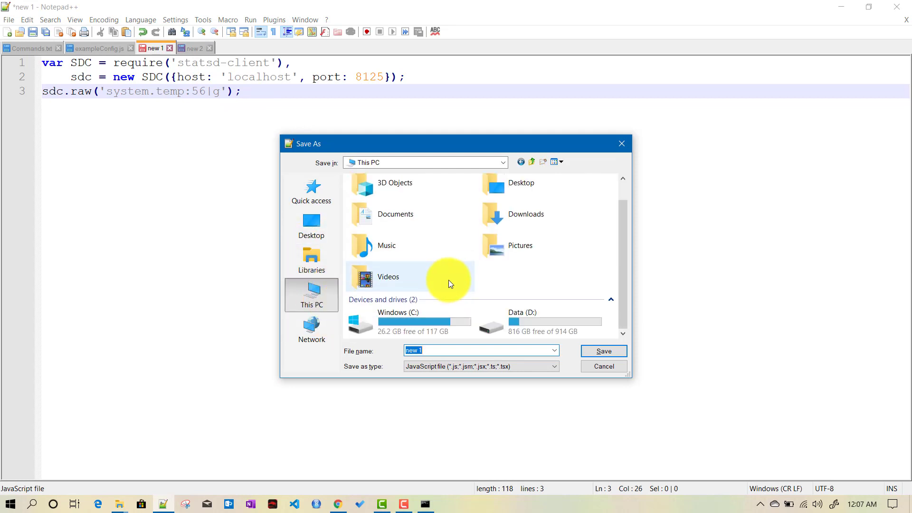
pyautogui.doubleClick(531, 323)
pyautogui.click(376, 237)
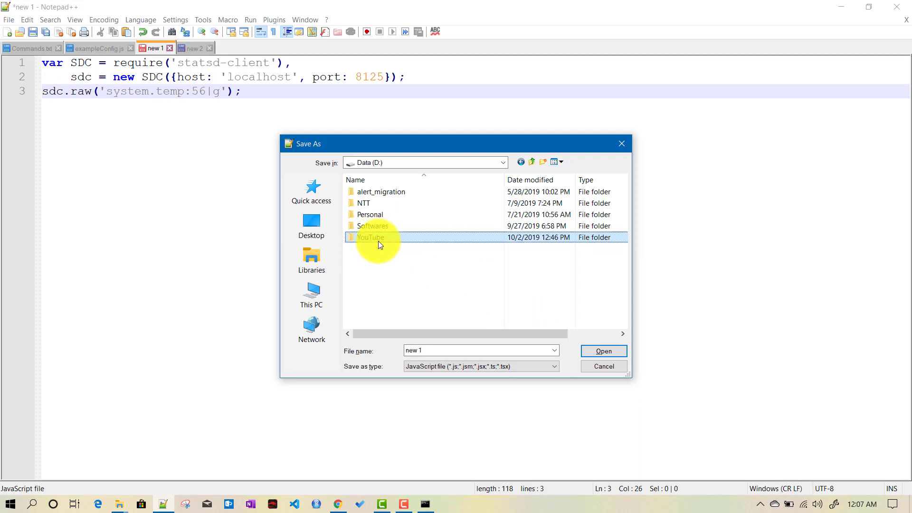
pyautogui.doubleClick(378, 241)
pyautogui.doubleClick(395, 269)
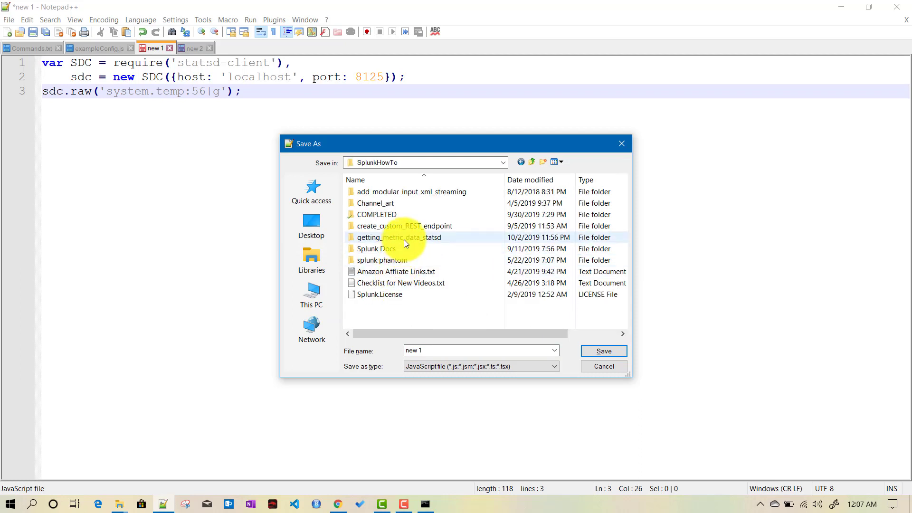
pyautogui.doubleClick(404, 238)
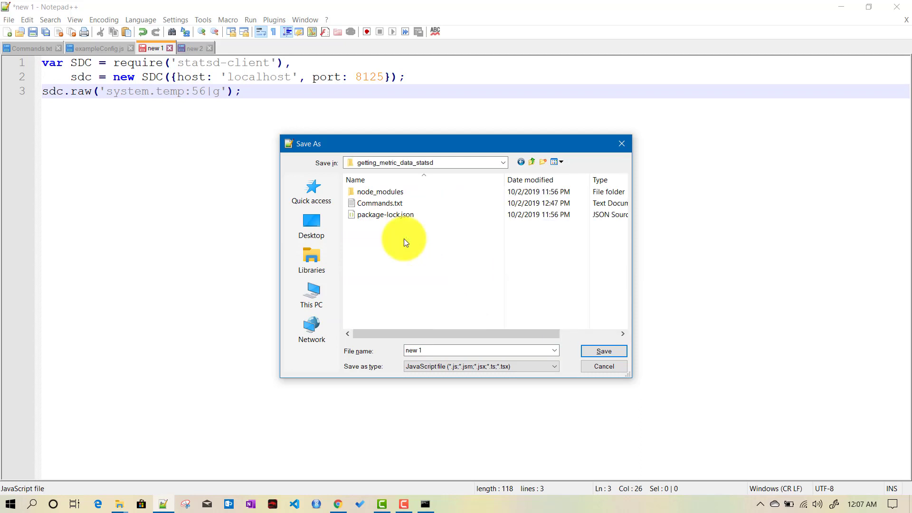
# Name the JavaScript file statsd_client and save it.
pyautogui.doubleClick(445, 351)
pyautogui.write('sta')
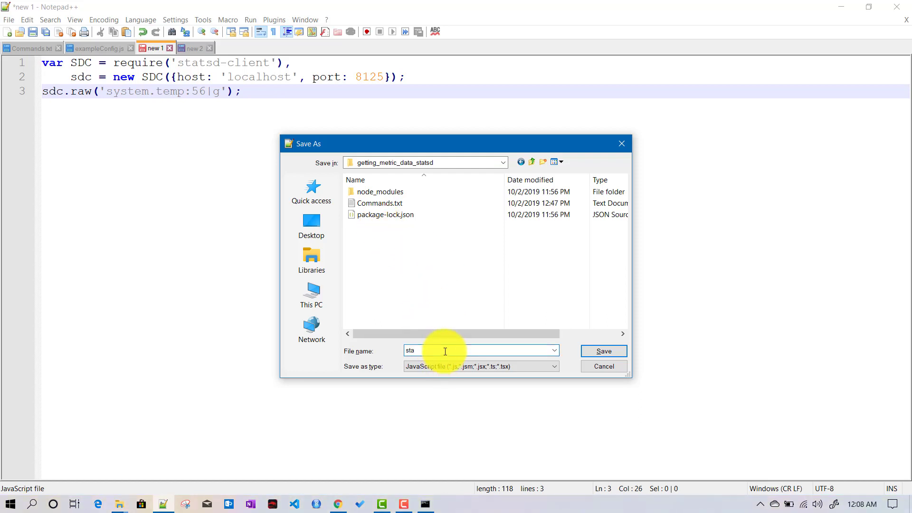
pyautogui.write('tsd_client')
pyautogui.press('Return')
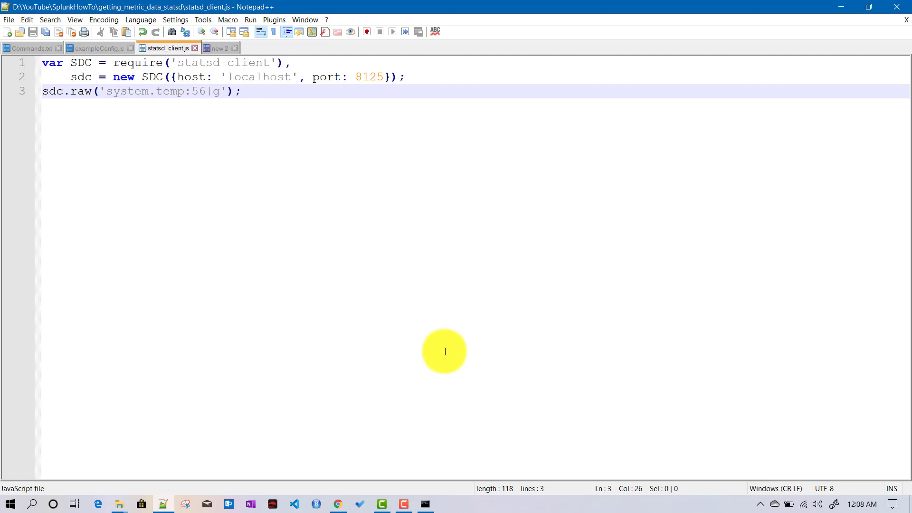
pyautogui.click(238, 90)
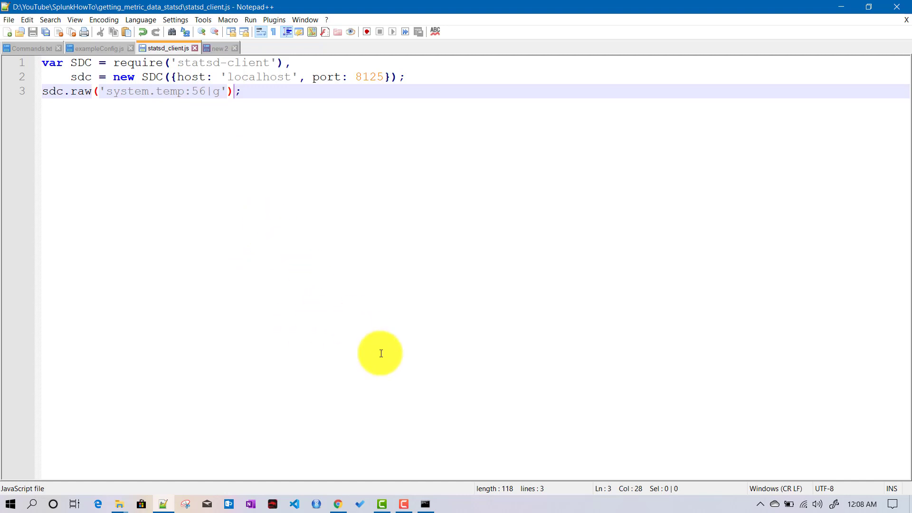
# Check the Command Prompt's working directory and locate statsd_client.js in the getting_metric_data_statsd folder in File Explorer.
pyautogui.click(425, 504)
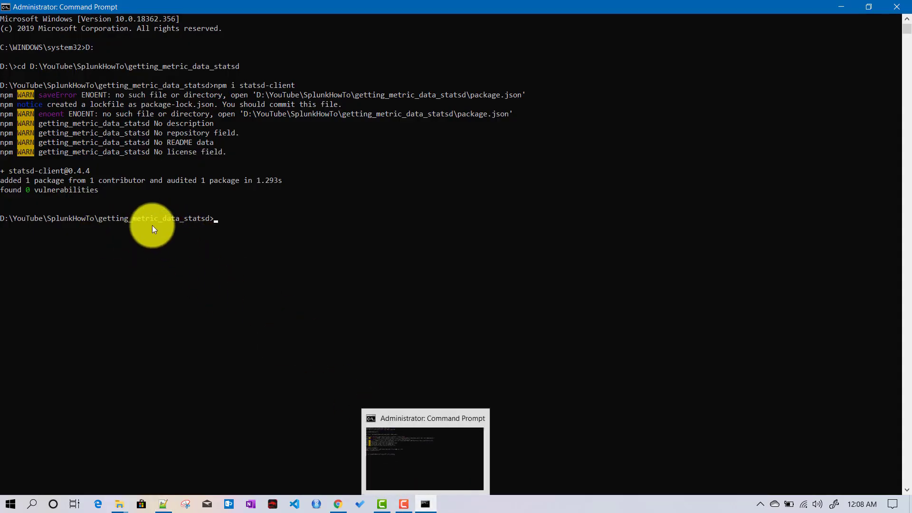
pyautogui.moveTo(118, 503)
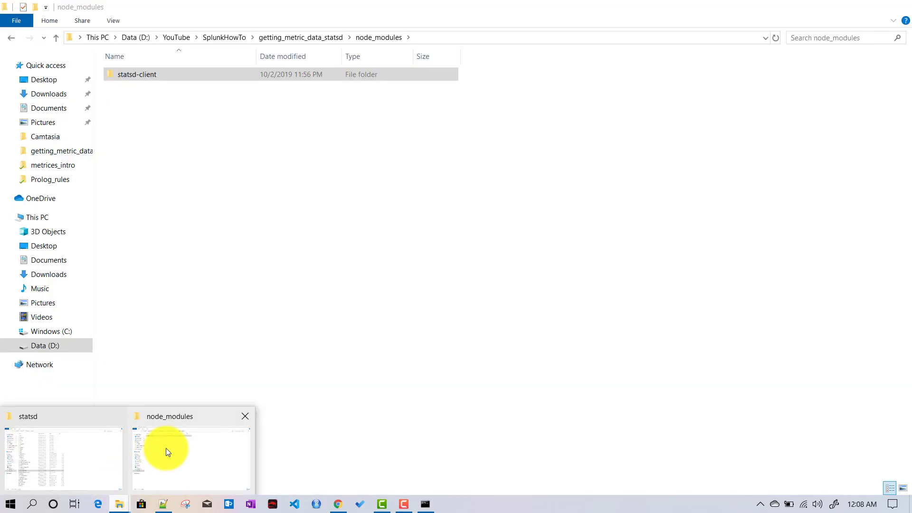
pyautogui.click(166, 448)
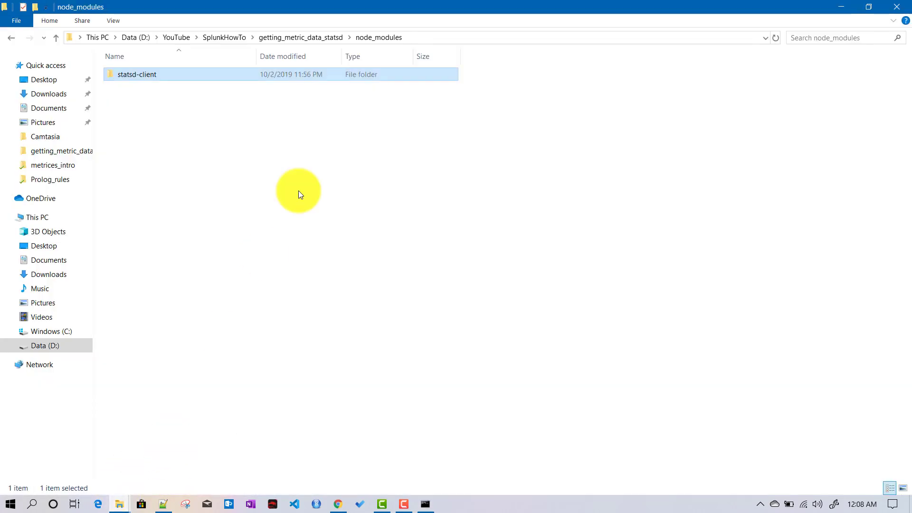
pyautogui.click(301, 37)
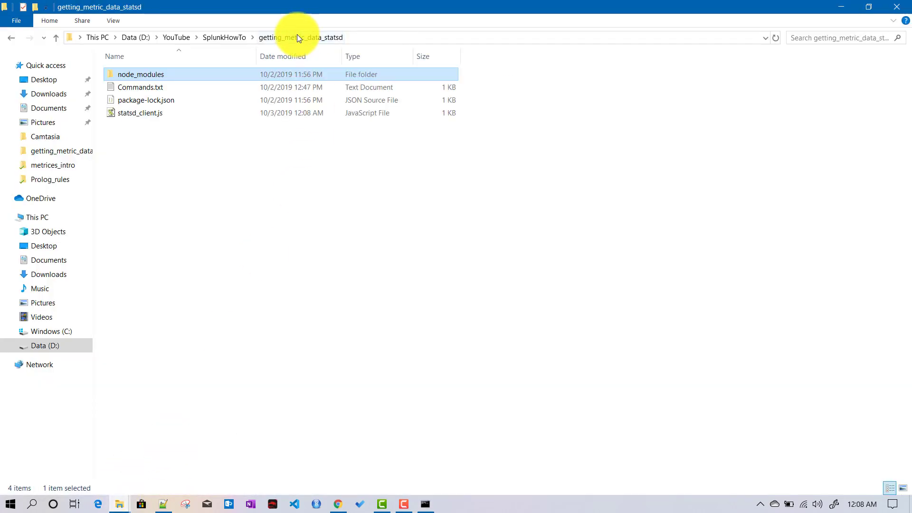
pyautogui.click(144, 118)
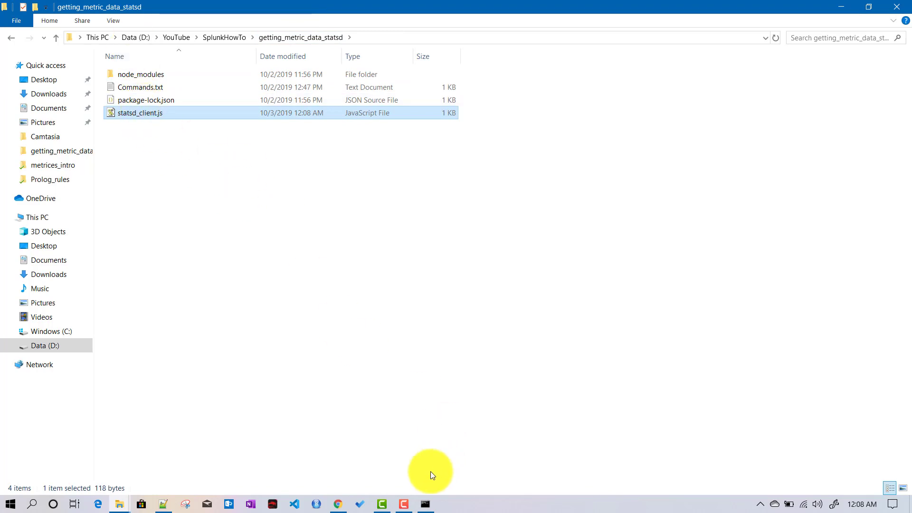
# Run node statsd_client.js in Command Prompt, copying the script's file name from File Explorer.
pyautogui.click(424, 502)
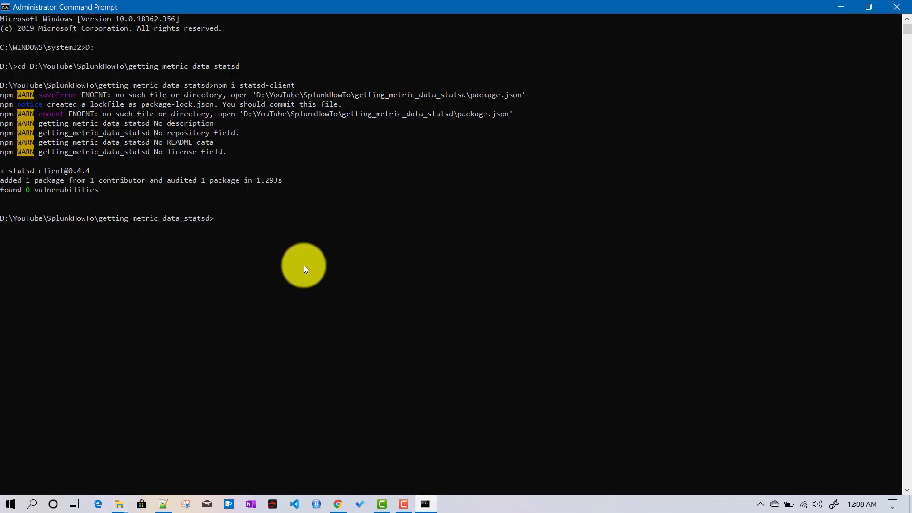
pyautogui.write('node')
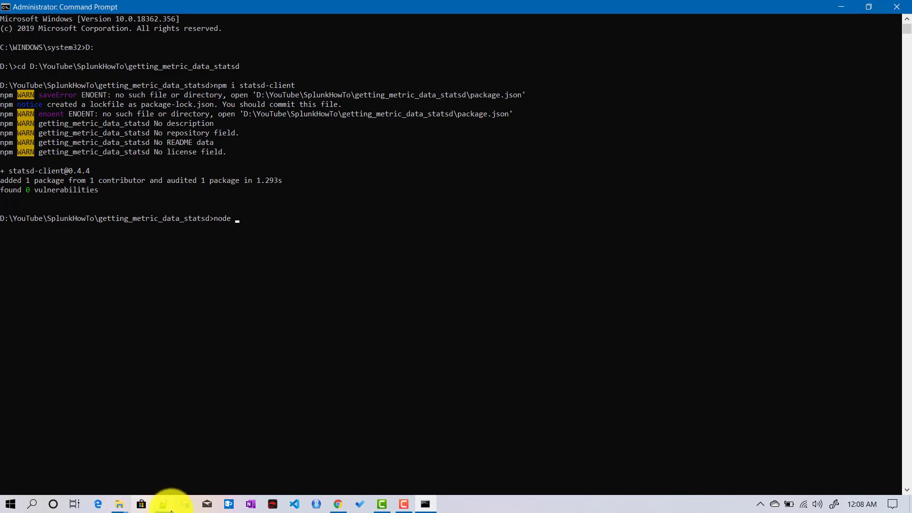
pyautogui.click(120, 506)
pyautogui.click(193, 454)
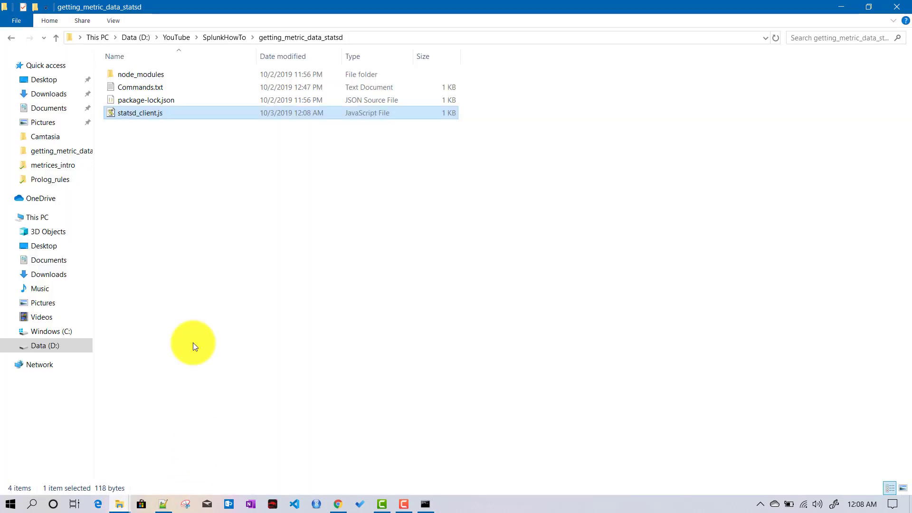
pyautogui.press('F2')
pyautogui.hotkey('ctrl', 'a')
pyautogui.hotkey('ctrl', 'c')
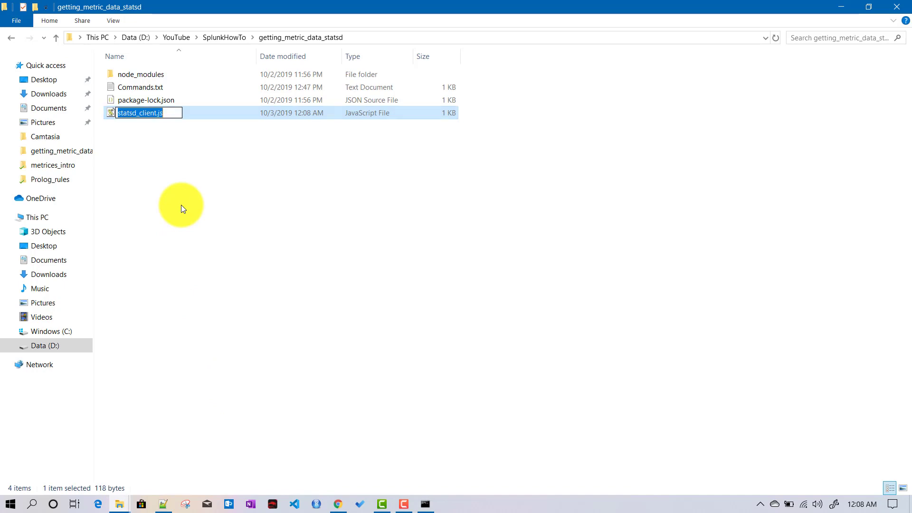
pyautogui.click(425, 504)
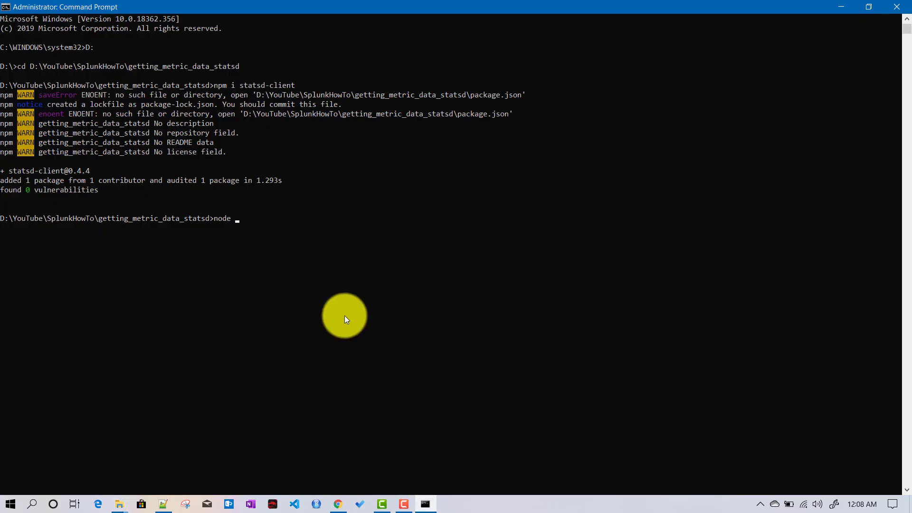
pyautogui.write('node')
pyautogui.hotkey('ctrl', 'v')
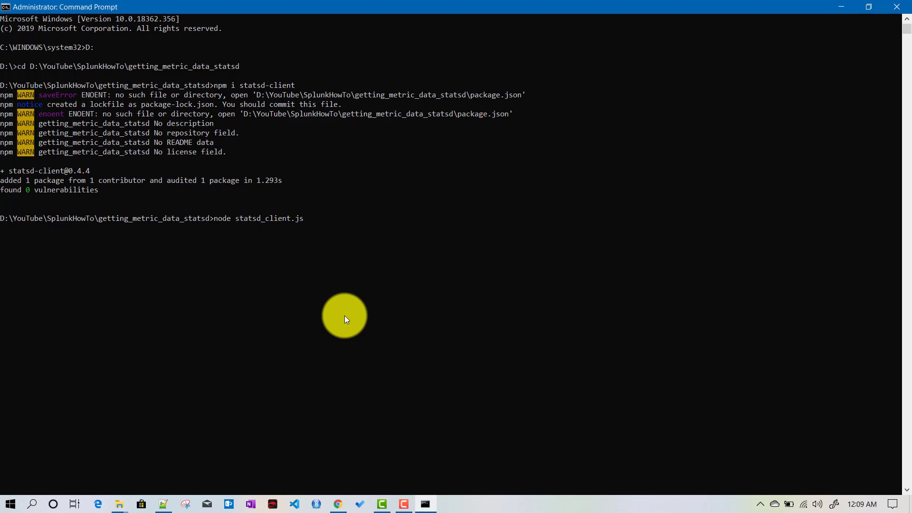
pyautogui.press('Return')
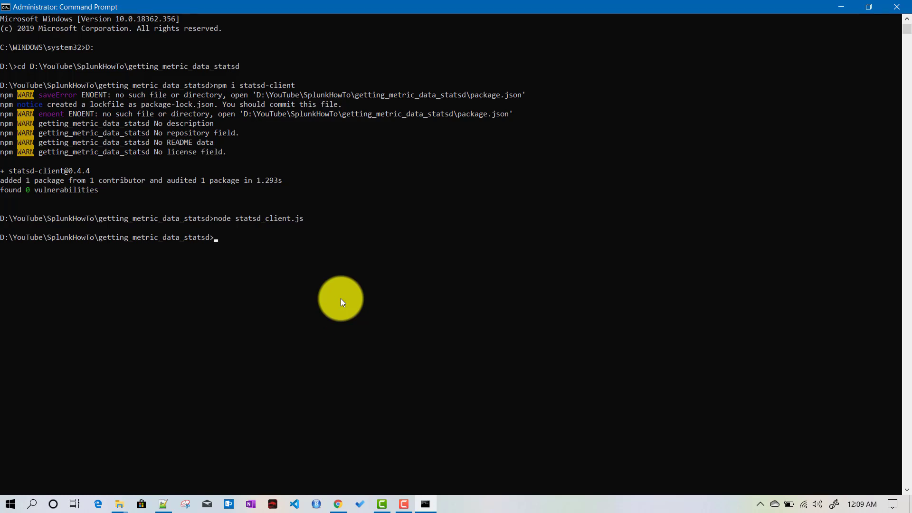
# Check the port number in statsd_client.js in Notepad++, and switch to the Splunk Metrics Workspace in Chrome.
pyautogui.click(162, 503)
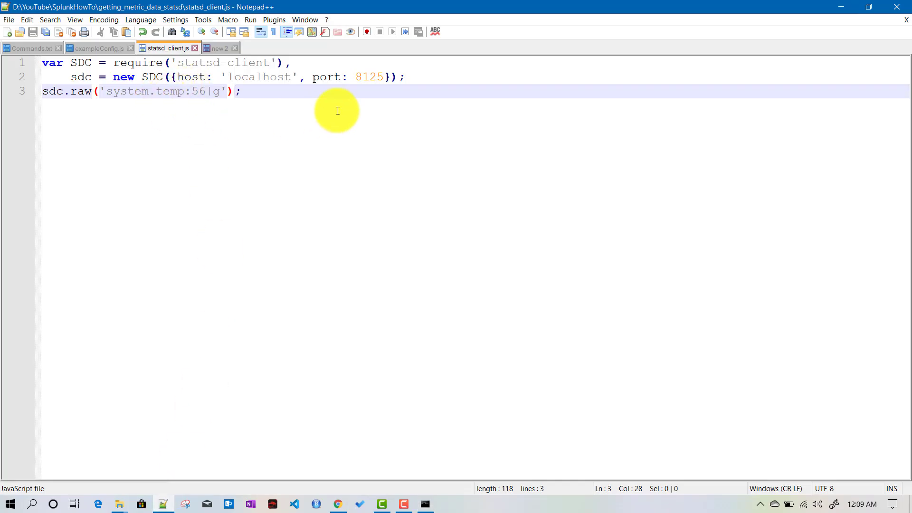
pyautogui.doubleClick(368, 77)
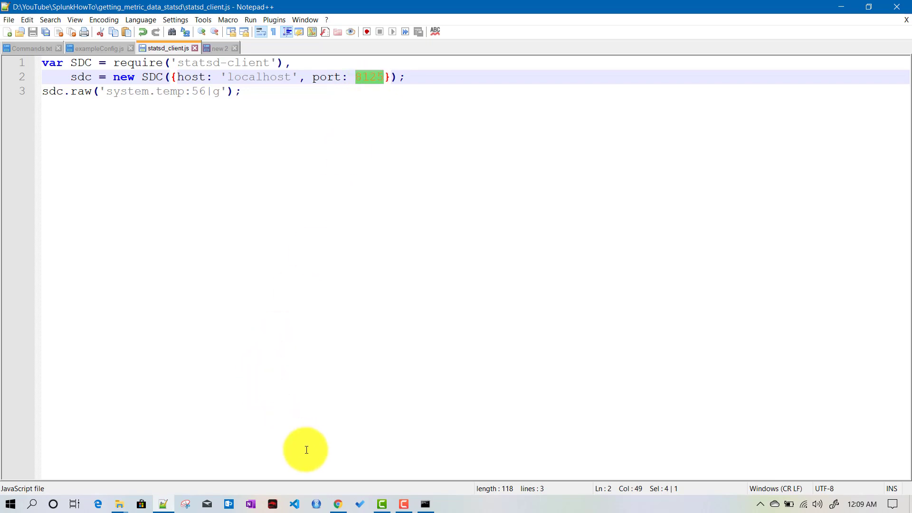
pyautogui.click(336, 507)
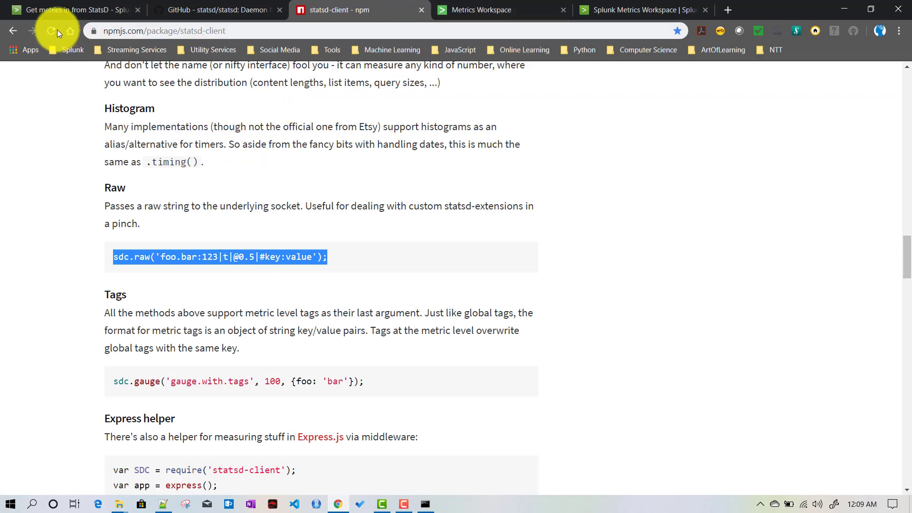
pyautogui.click(626, 11)
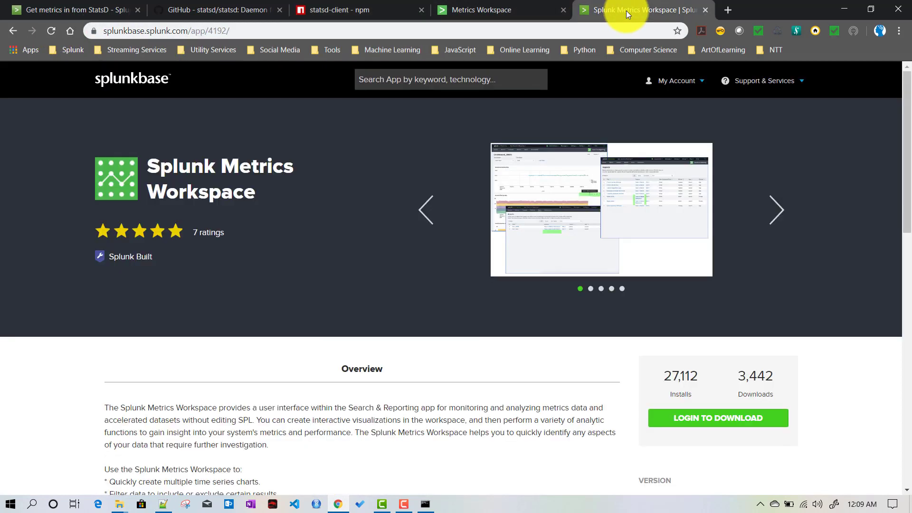
pyautogui.click(487, 9)
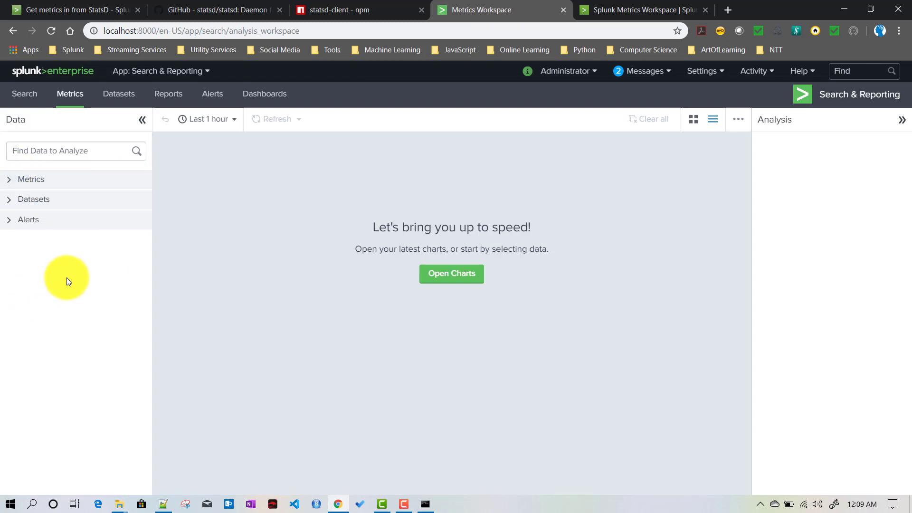
# Reload the Metrics Workspace, expand the Metrics list and chart the system.temp metric.
pyautogui.click(10, 181)
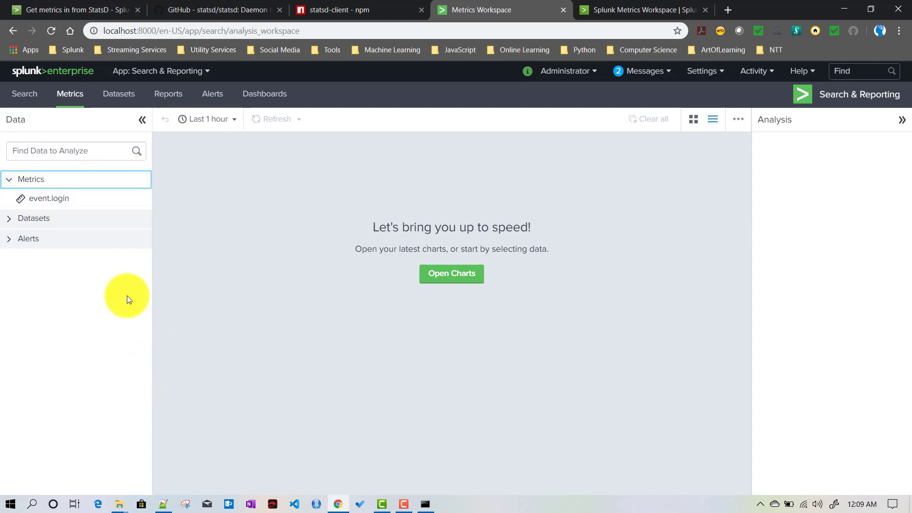
pyautogui.click(51, 30)
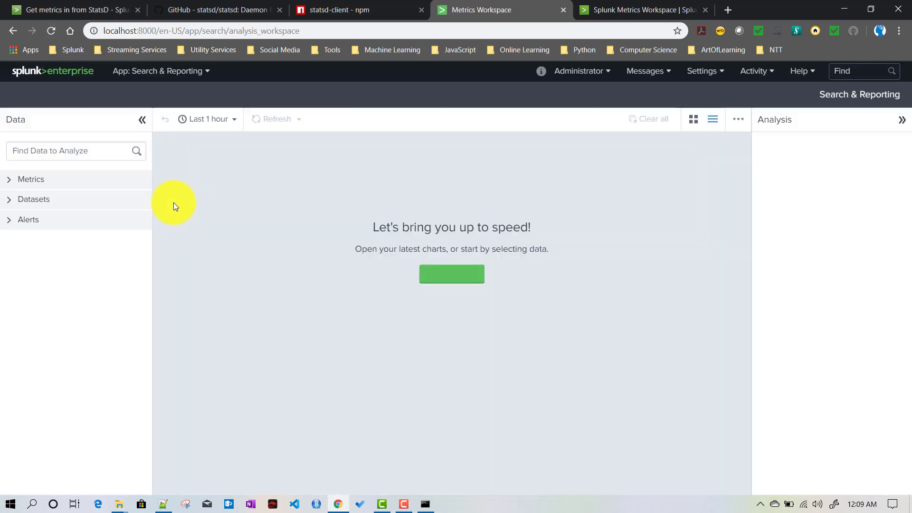
pyautogui.click(12, 181)
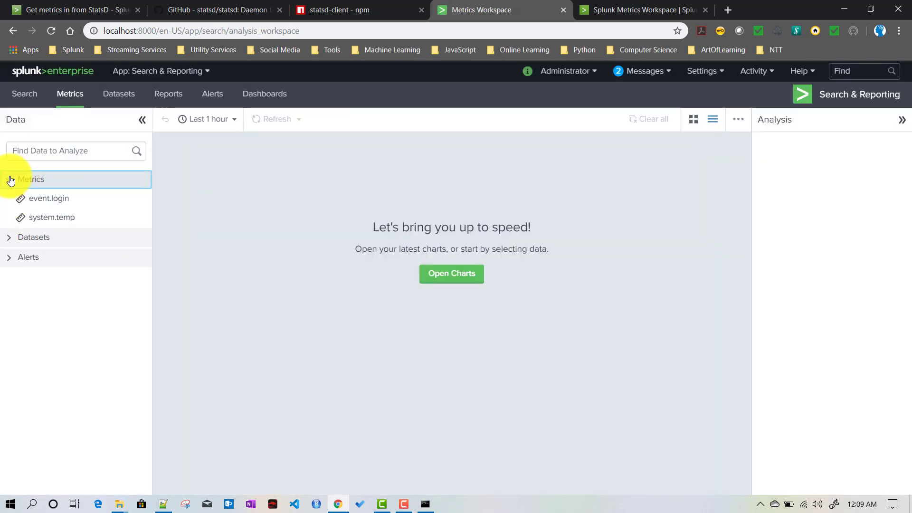
pyautogui.click(46, 220)
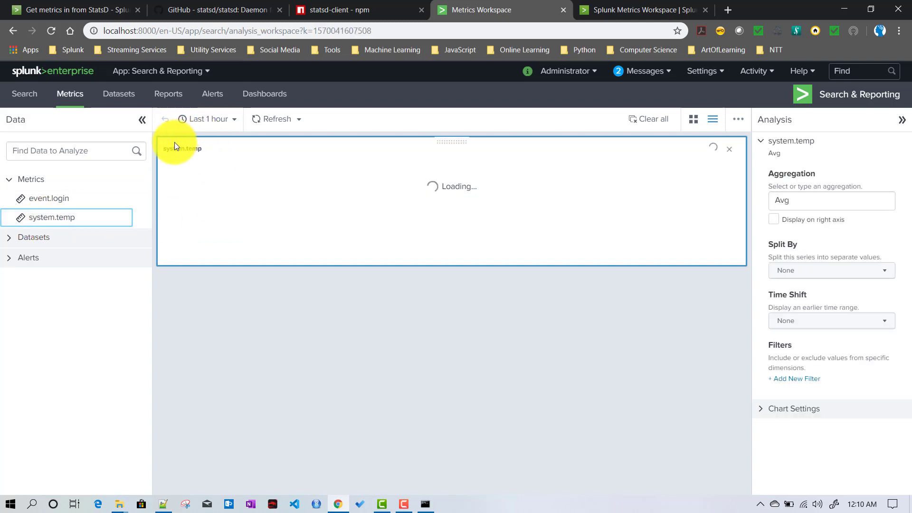
pyautogui.moveTo(643, 171)
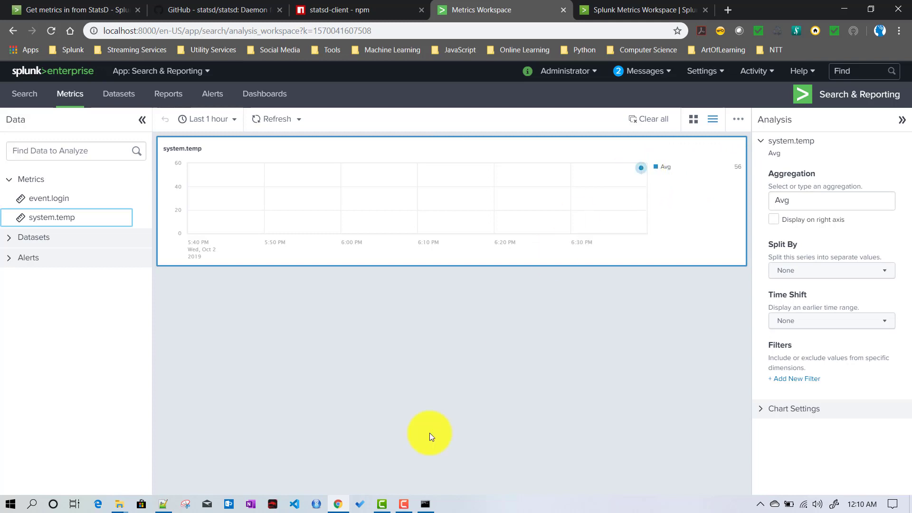
# Check the metric value in the sdc.raw call of statsd_client.js, and view the time range options in the Splunk Metrics Workspace.
pyautogui.click(163, 503)
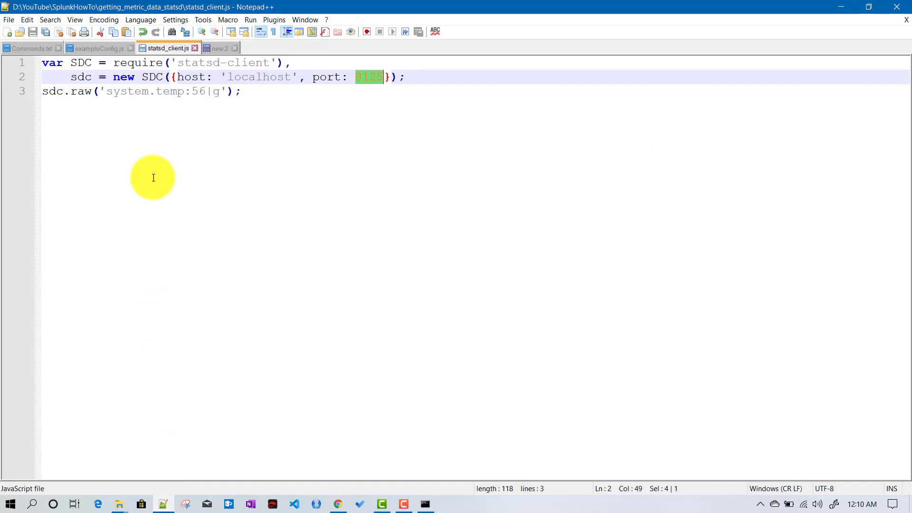
pyautogui.doubleClick(199, 91)
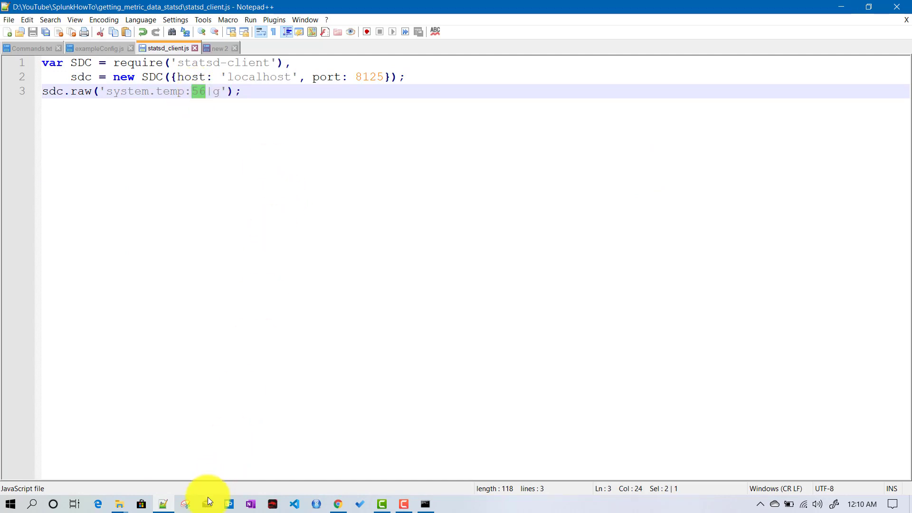
pyautogui.click(163, 502)
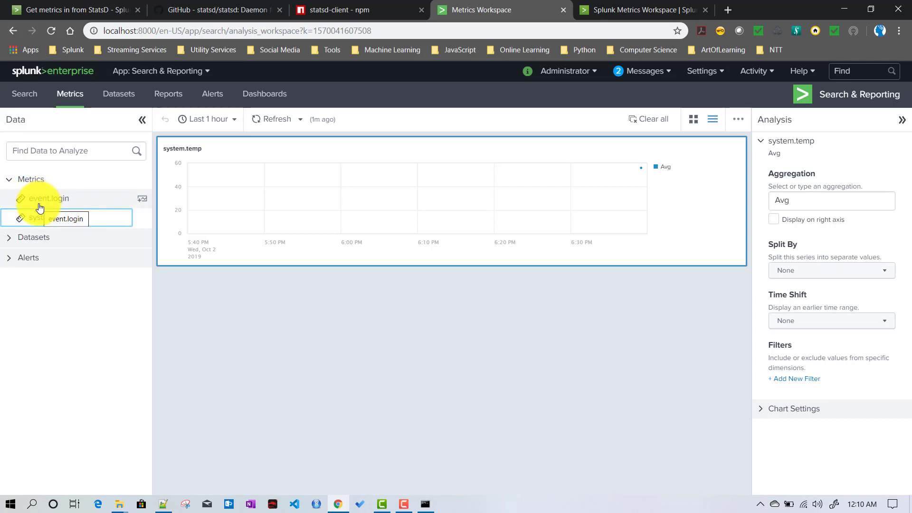
pyautogui.click(210, 123)
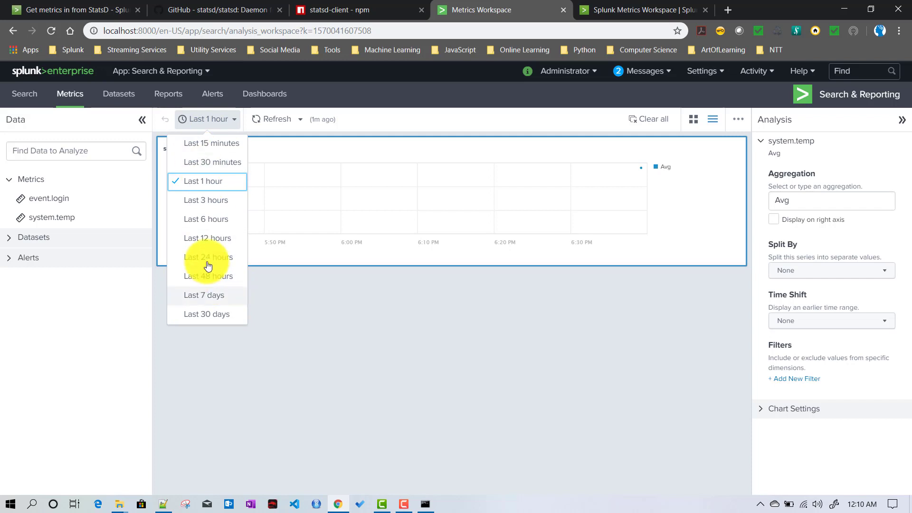
pyautogui.click(389, 106)
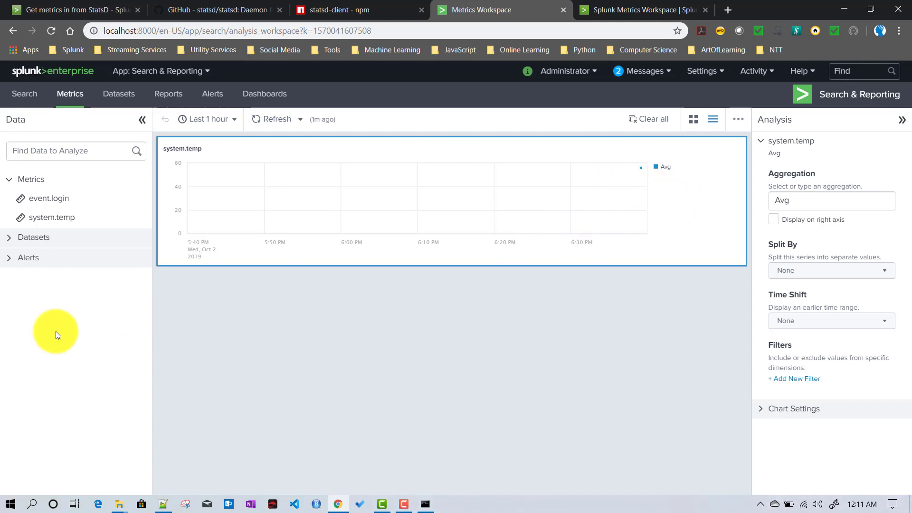
# Examine the contents of the Datasets and Alerts lists in the Metrics Workspace.
pyautogui.click(10, 238)
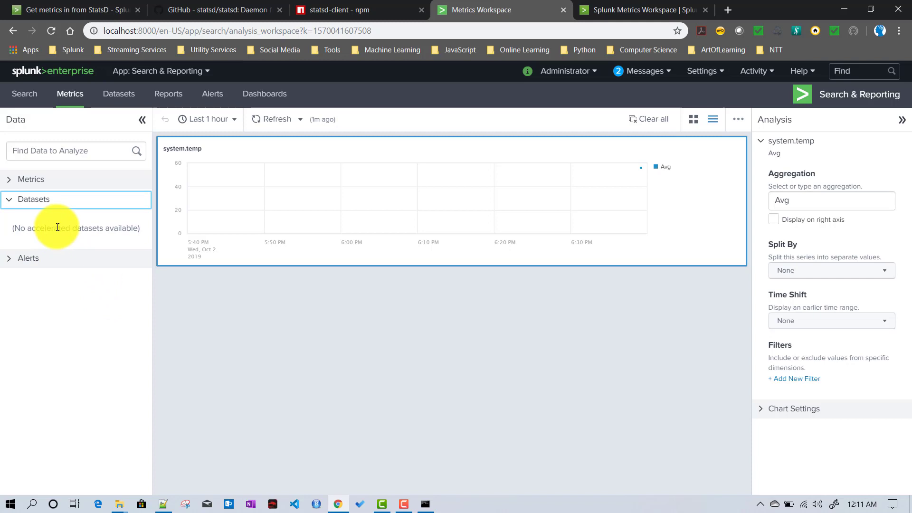
pyautogui.click(9, 201)
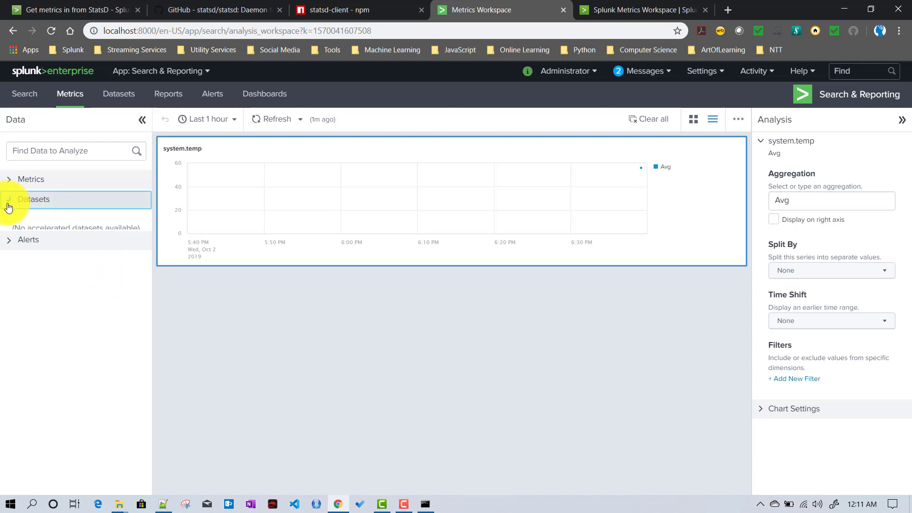
pyautogui.click(8, 223)
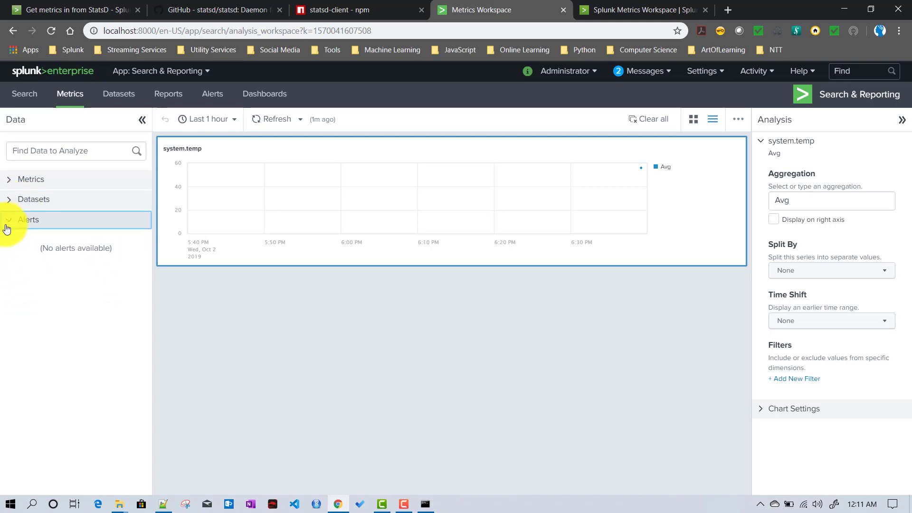
pyautogui.click(10, 225)
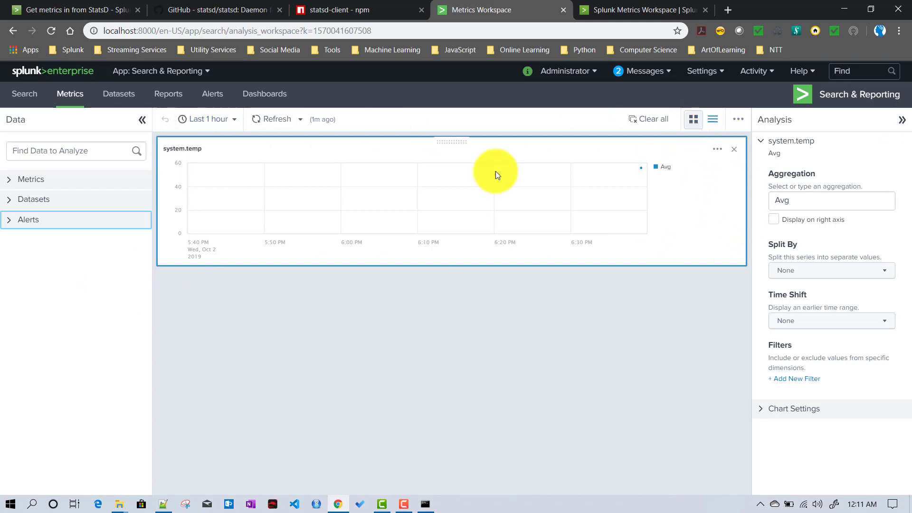
# Chart system.temp a second time to compare the grid and stacked layouts, and remove the duplicate chart.
pyautogui.click(13, 184)
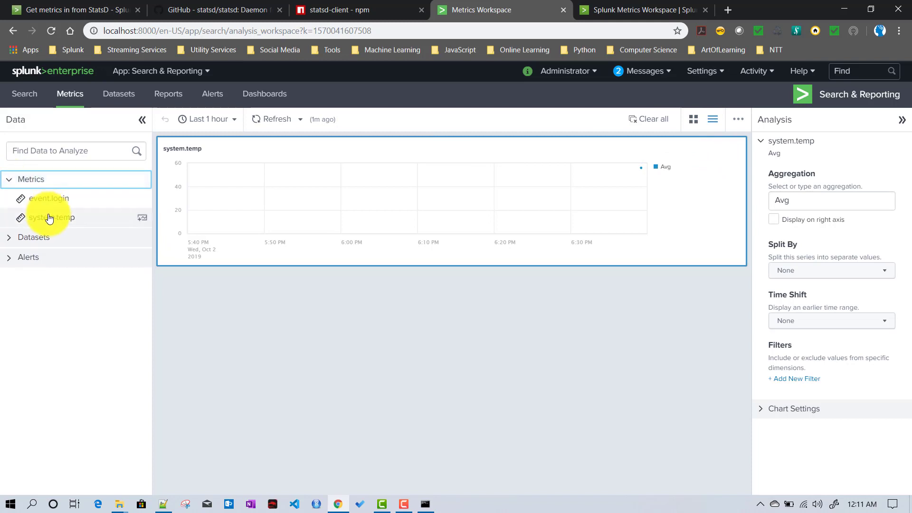
pyautogui.click(50, 217)
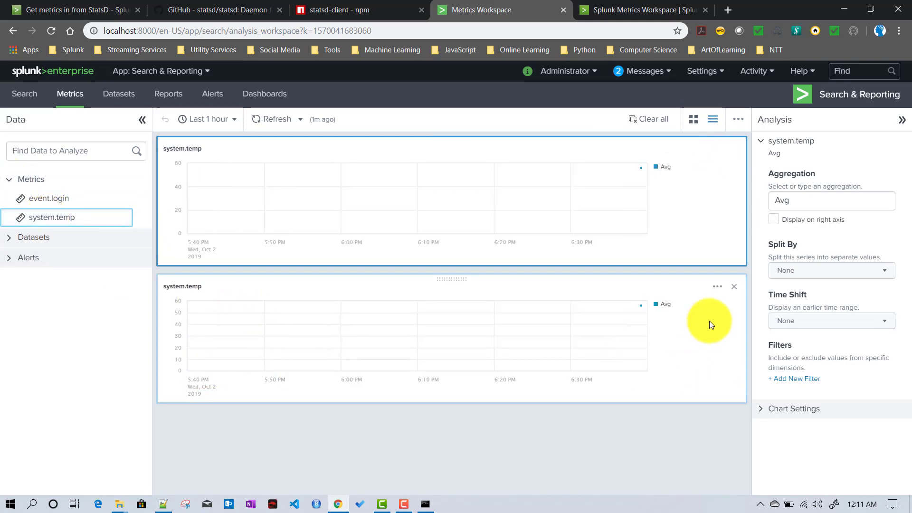
pyautogui.click(693, 120)
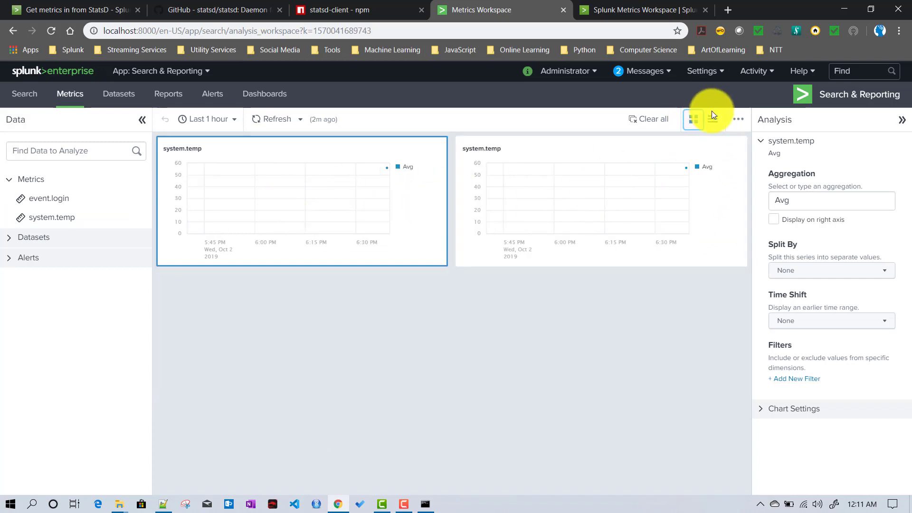
pyautogui.click(717, 122)
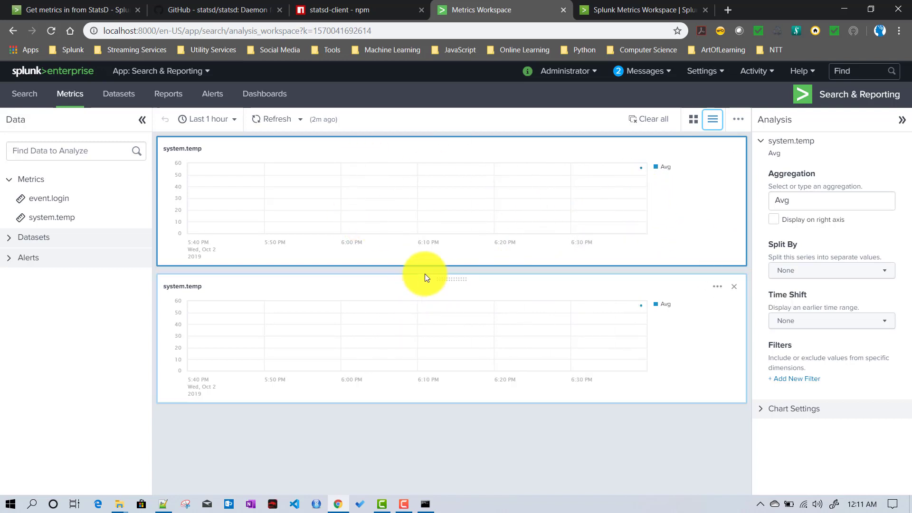
pyautogui.click(734, 287)
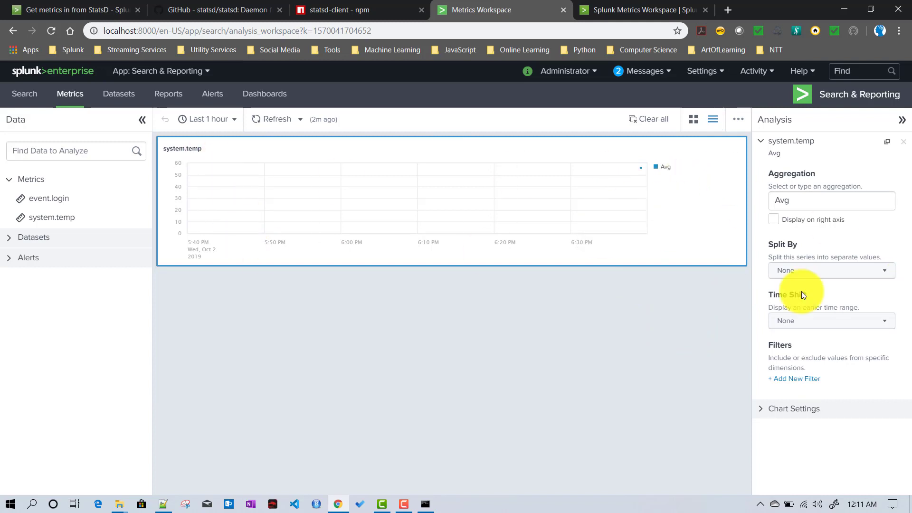
# Examine the Aggregation and Split By options for the system.temp series.
pyautogui.click(785, 158)
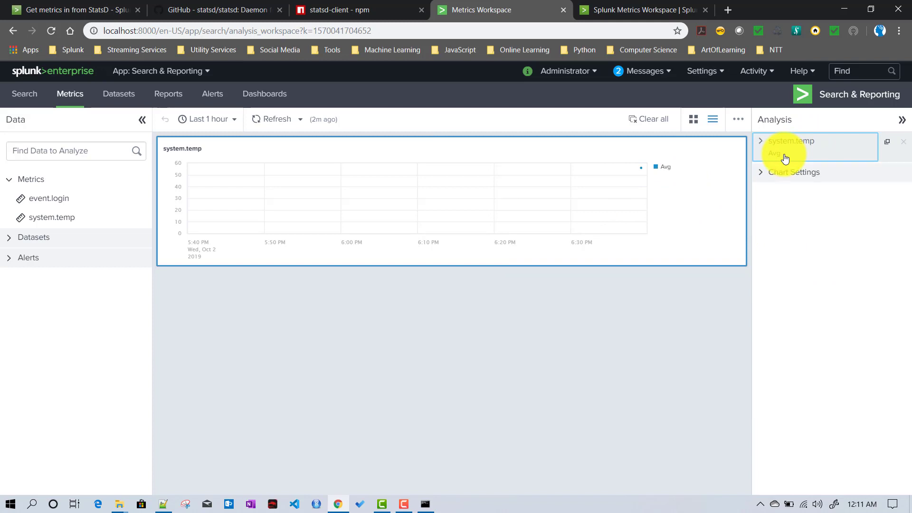
pyautogui.click(778, 162)
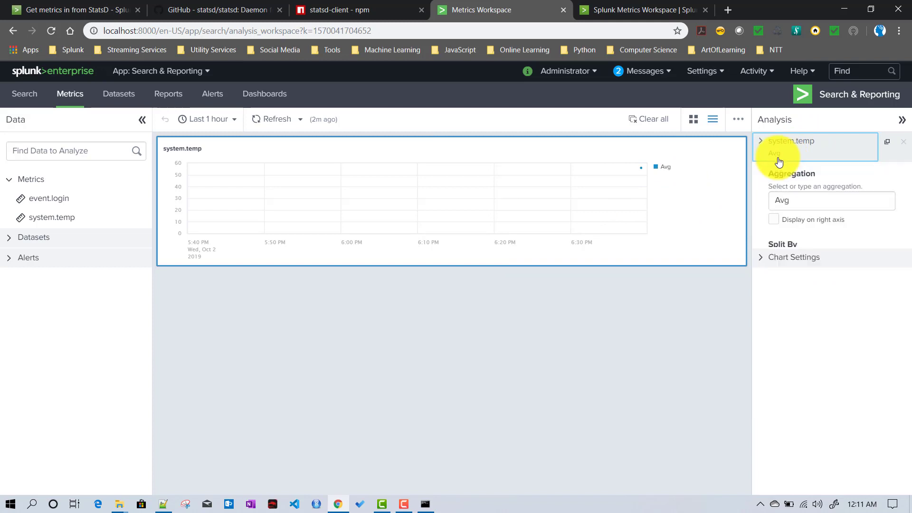
pyautogui.click(799, 208)
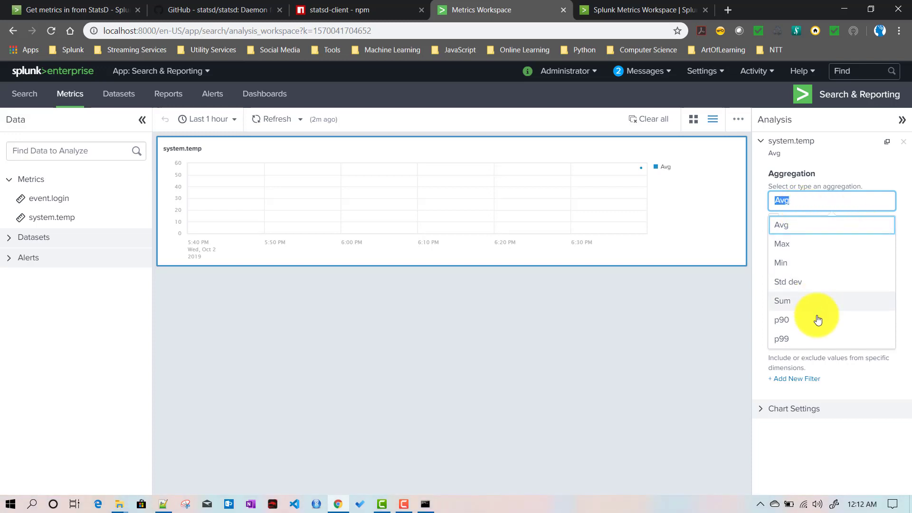
pyautogui.click(842, 179)
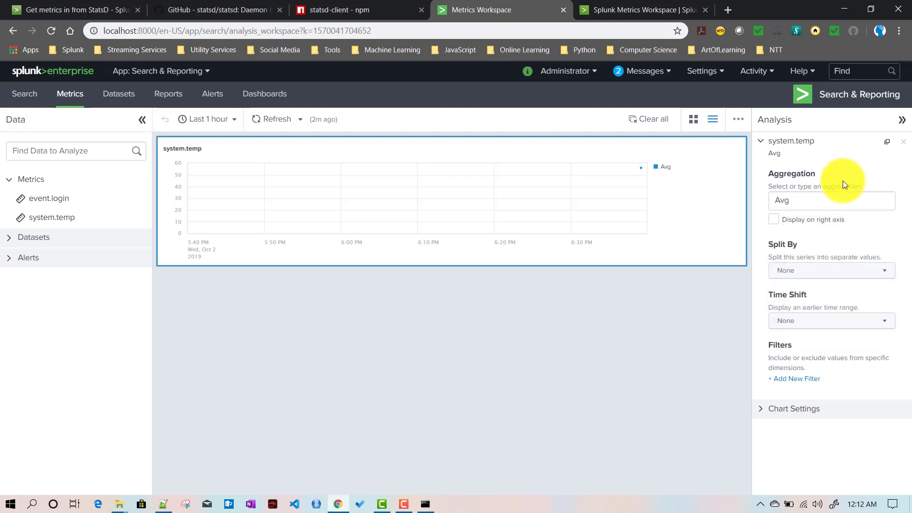
pyautogui.click(809, 270)
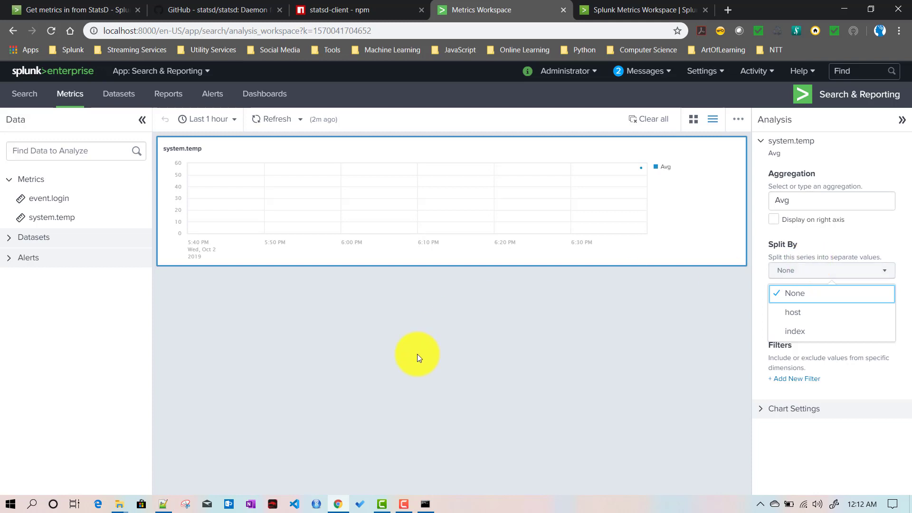
# Review the sdc.raw call in statsd_client.js and the basic StatsD format in the new 2 notes in Notepad++, and return to Chrome.
pyautogui.click(164, 504)
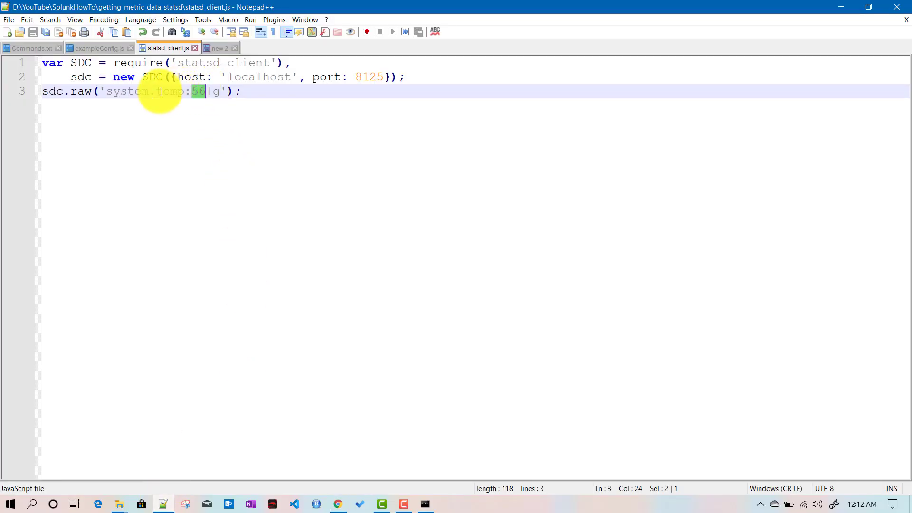
pyautogui.click(212, 49)
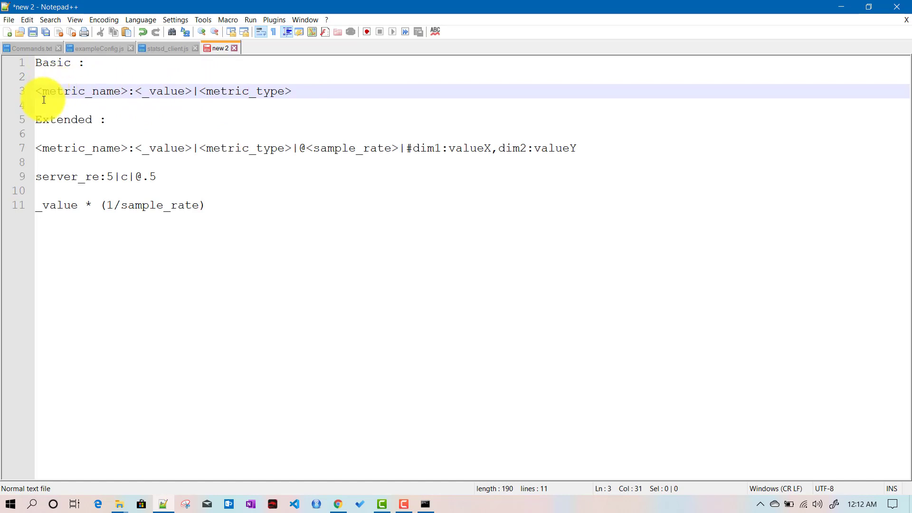
pyautogui.moveTo(37, 90); pyautogui.dragTo(305, 89)
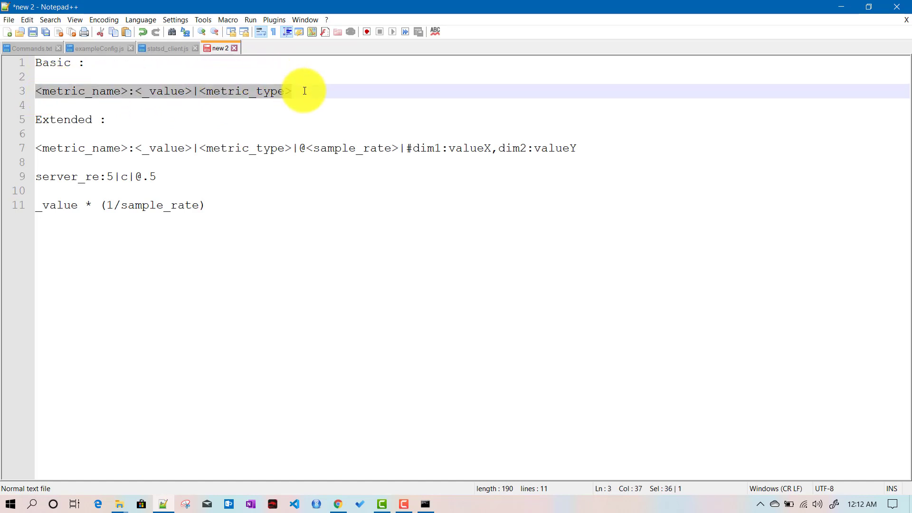
pyautogui.click(166, 49)
pyautogui.click(339, 504)
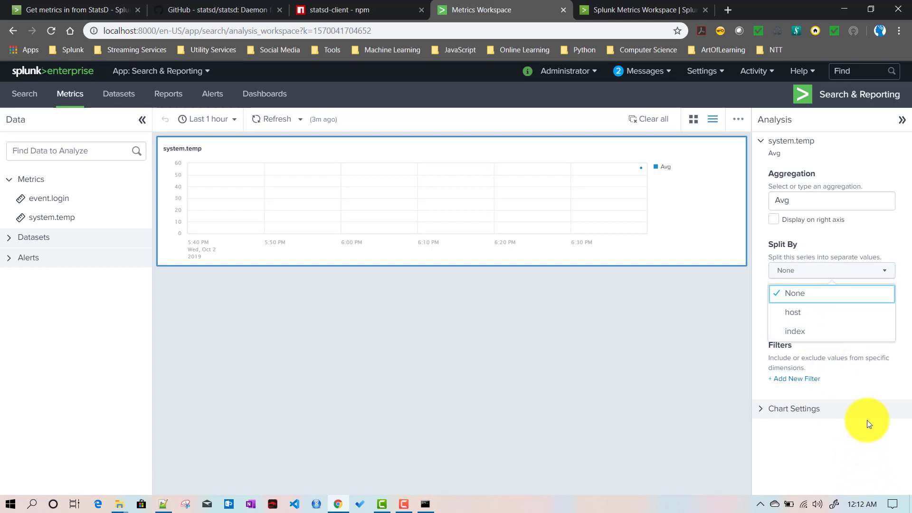
pyautogui.click(880, 389)
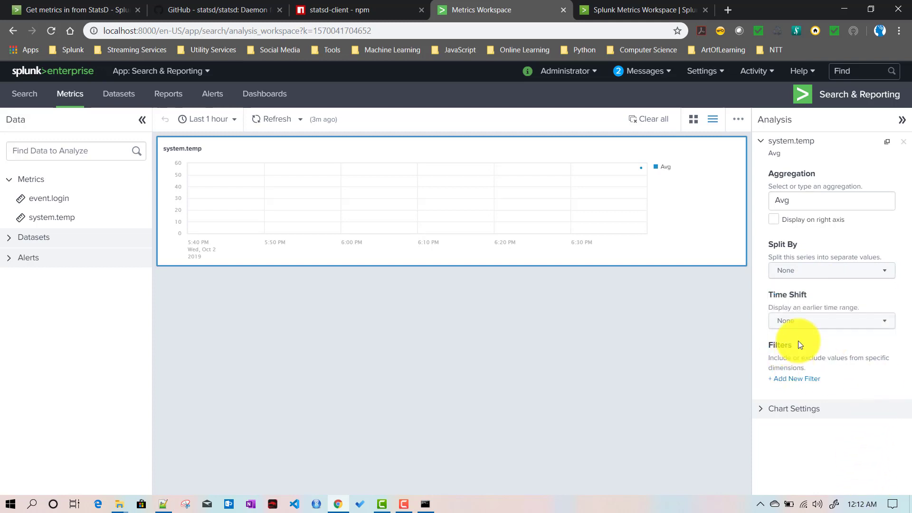
# Examine the Time Shift options for displaying an earlier time range of the system.temp series.
pyautogui.click(827, 327)
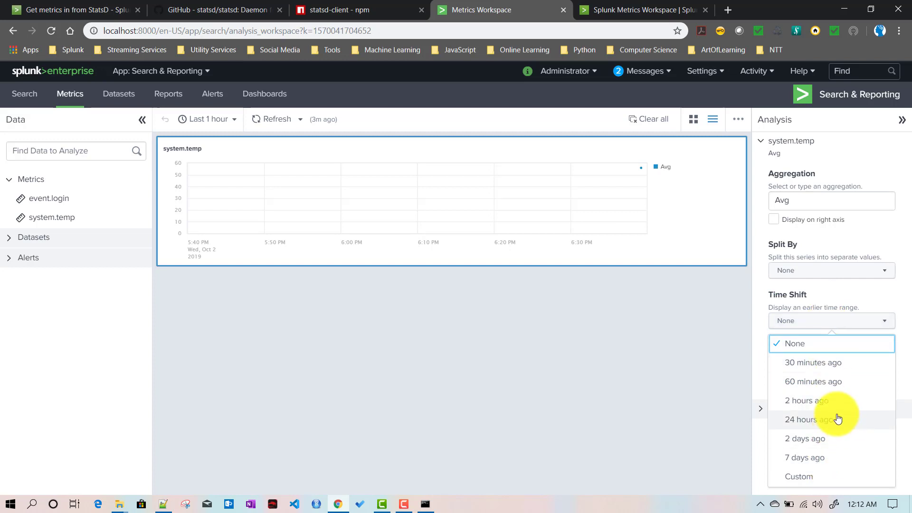
pyautogui.click(864, 290)
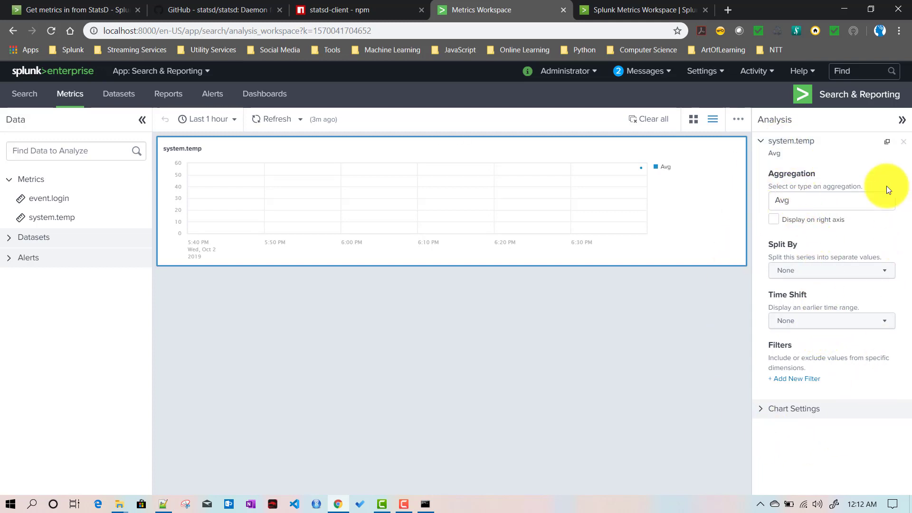
pyautogui.click(813, 323)
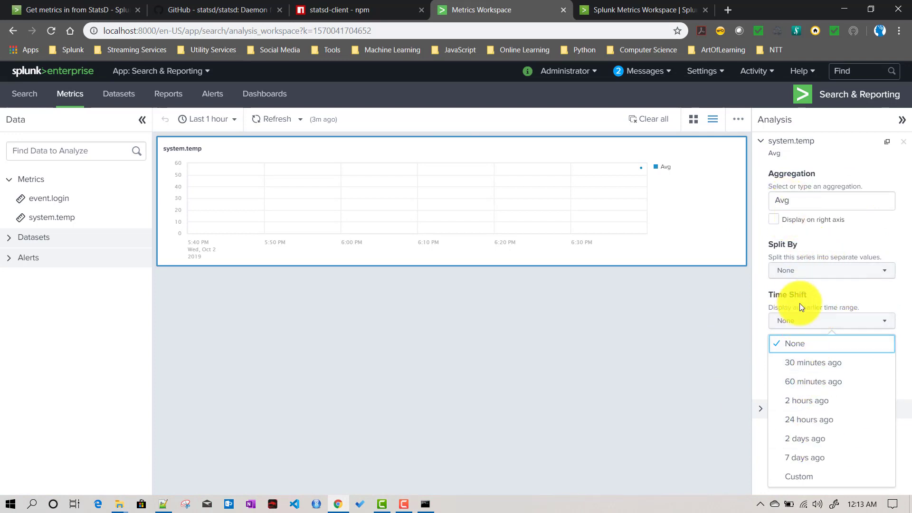
pyautogui.click(823, 289)
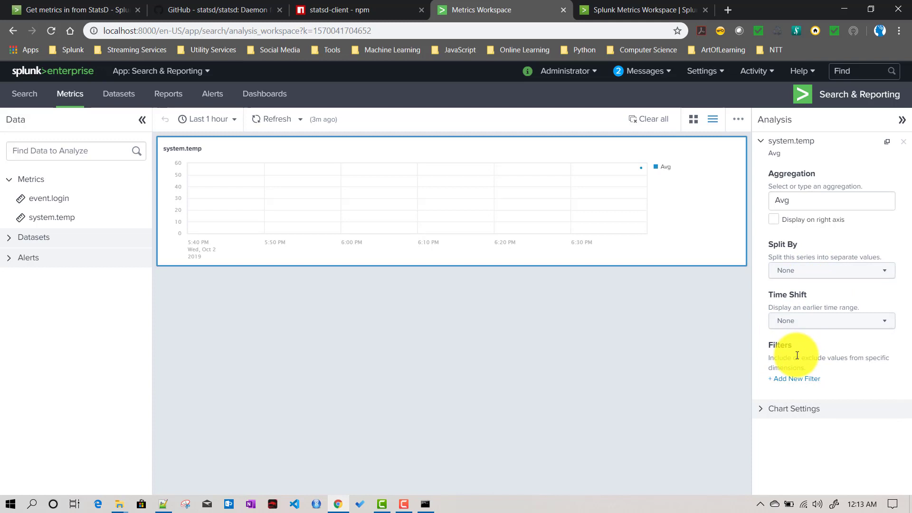
# Examine which dimensions a new filter on system.temp can use, and leave the filter setup without adding one.
pyautogui.click(800, 383)
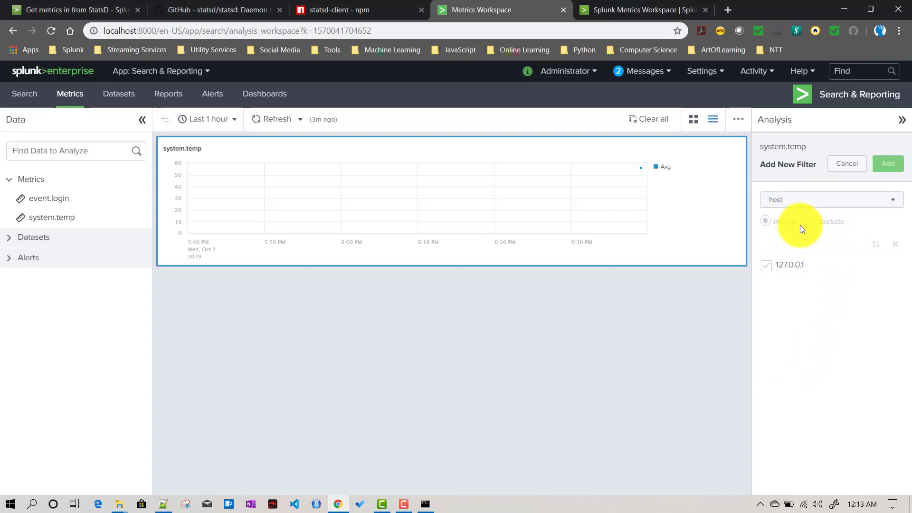
pyautogui.click(800, 204)
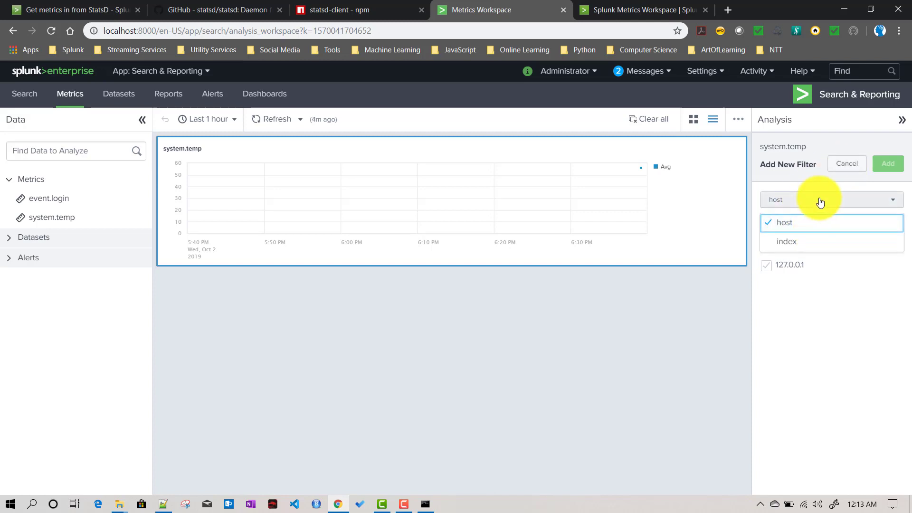
pyautogui.click(820, 202)
pyautogui.click(847, 163)
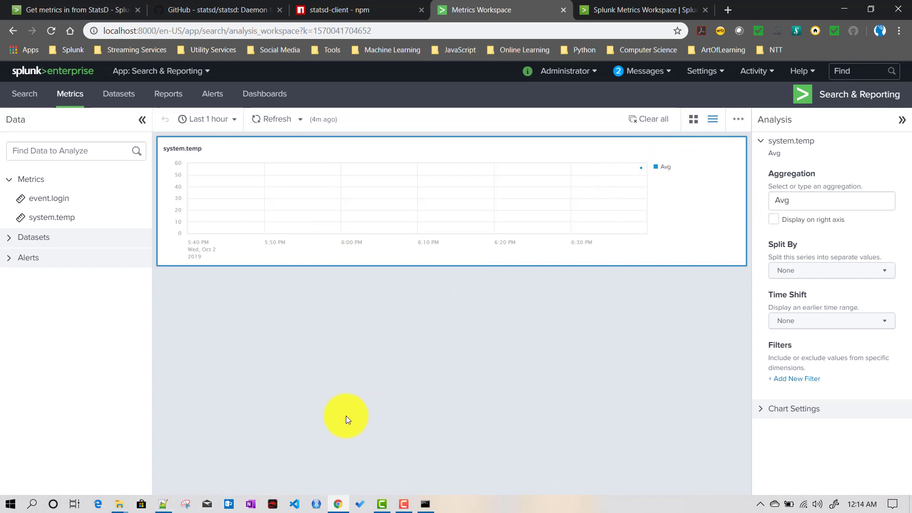
# Switch to Notepad++, set the system.temp value in the sdc.raw call to 58, and save statsd_client.js.
pyautogui.moveTo(163, 502)
pyautogui.click(195, 480)
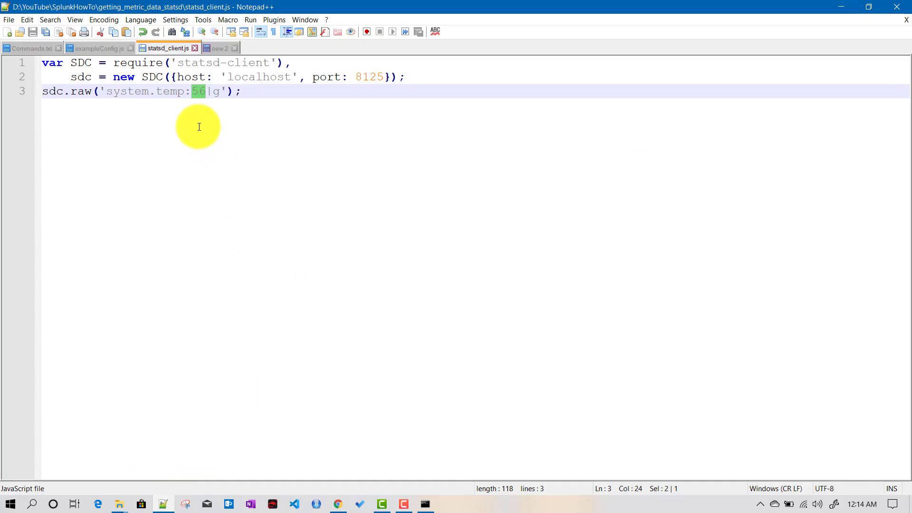
pyautogui.click(203, 91)
pyautogui.press('BackSpace')
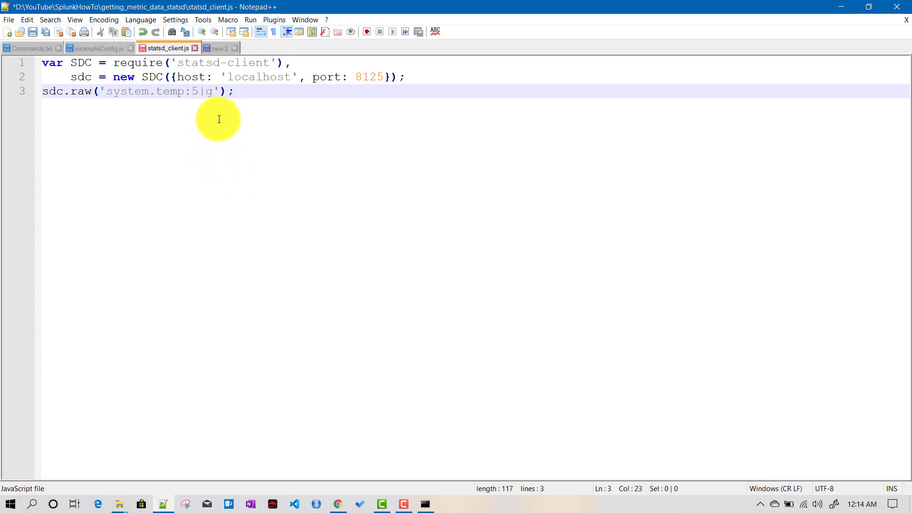
pyautogui.write('8')
pyautogui.hotkey('ctrl', 's')
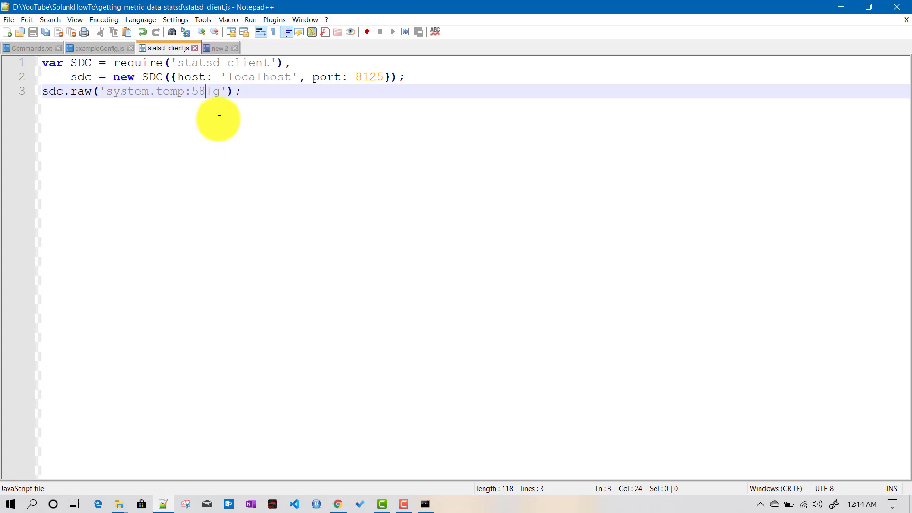
# Run node statsd_client.js again in Command Prompt to send the updated gauge metric.
pyautogui.click(427, 501)
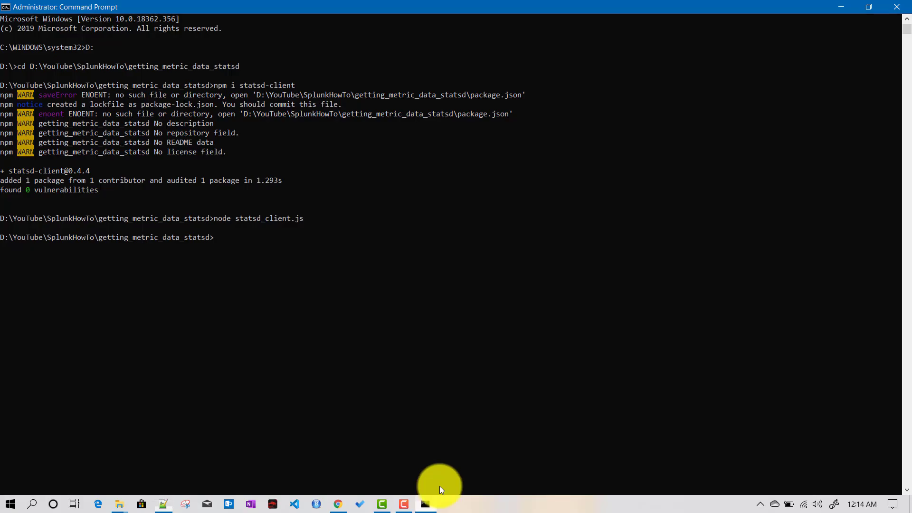
pyautogui.press('Up')
pyautogui.press('Return')
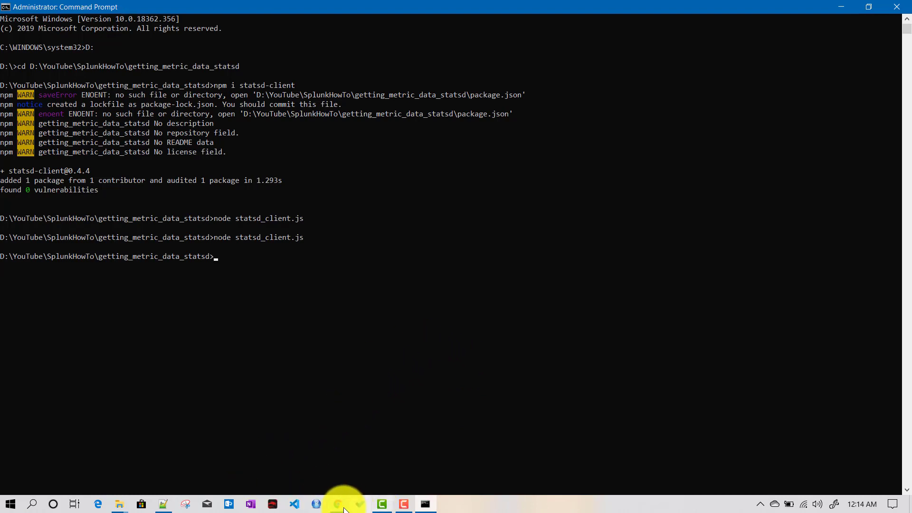
# Switch to the Metrics Workspace in Chrome, refresh the system.temp chart, and view the actions offered for its panel.
pyautogui.moveTo(337, 501)
pyautogui.click(332, 473)
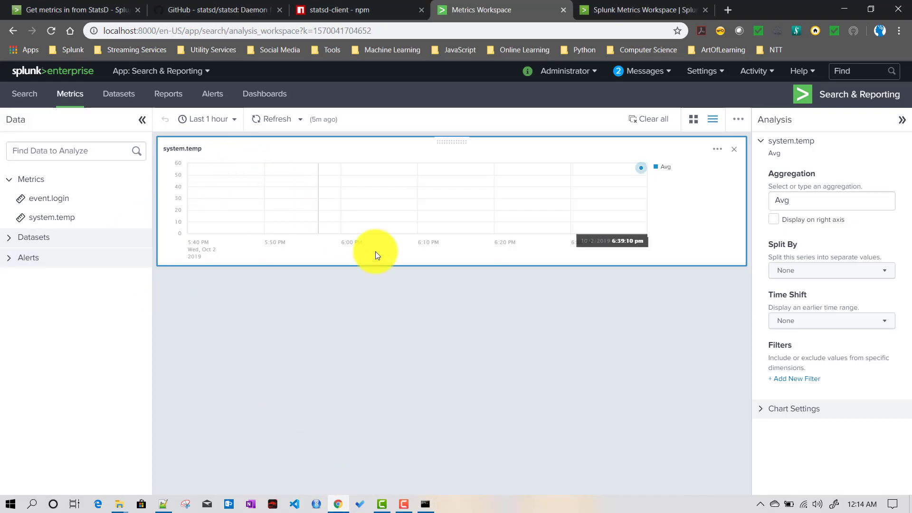
pyautogui.click(273, 121)
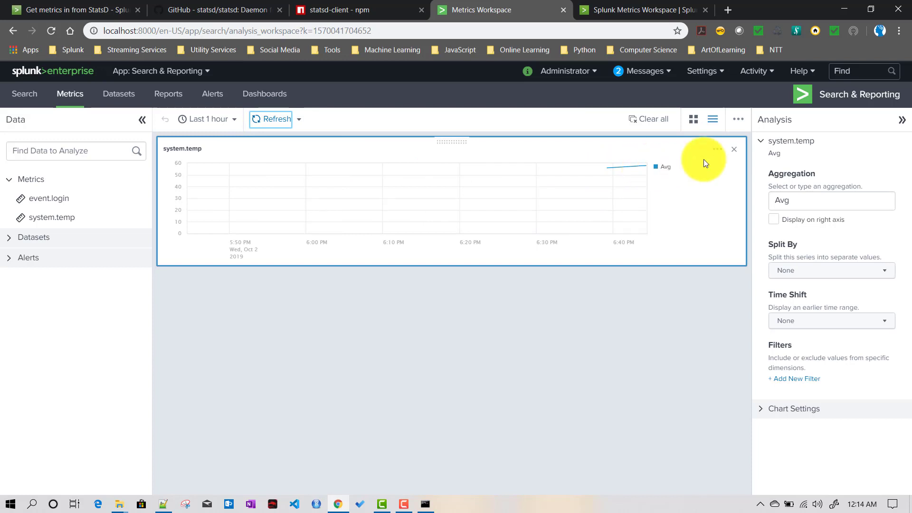
pyautogui.click(718, 150)
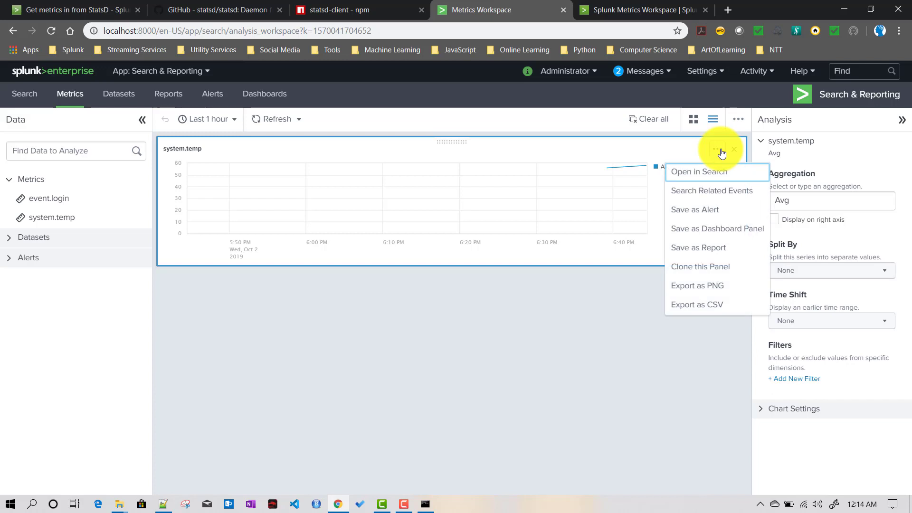
pyautogui.click(614, 371)
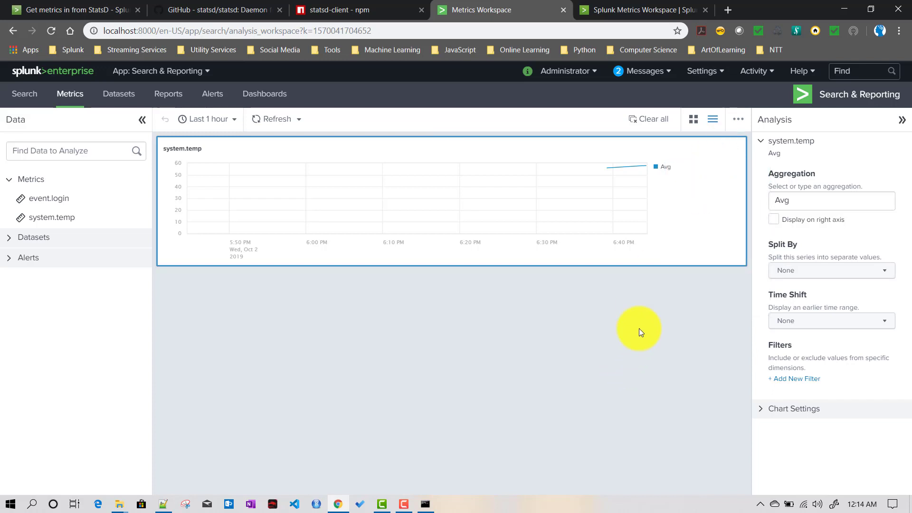
# Enable stacking for the system.temp chart in its chart settings.
pyautogui.click(738, 121)
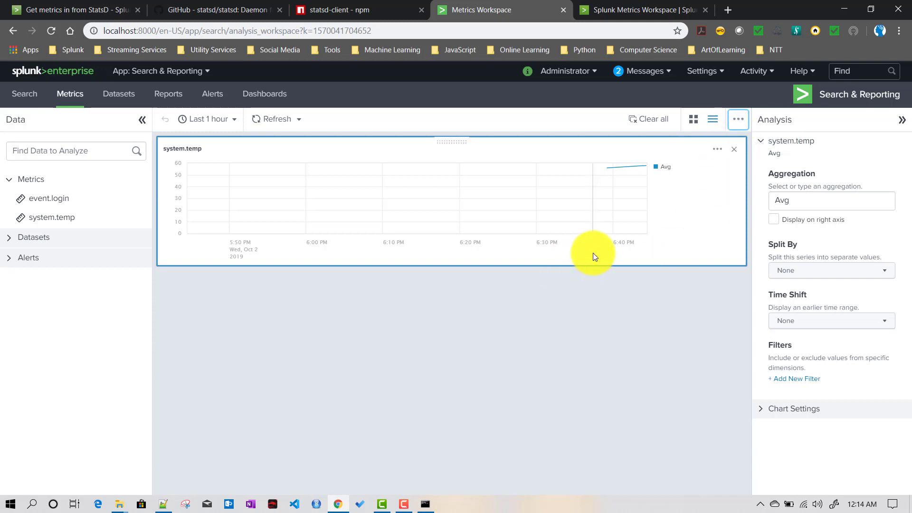
pyautogui.click(759, 410)
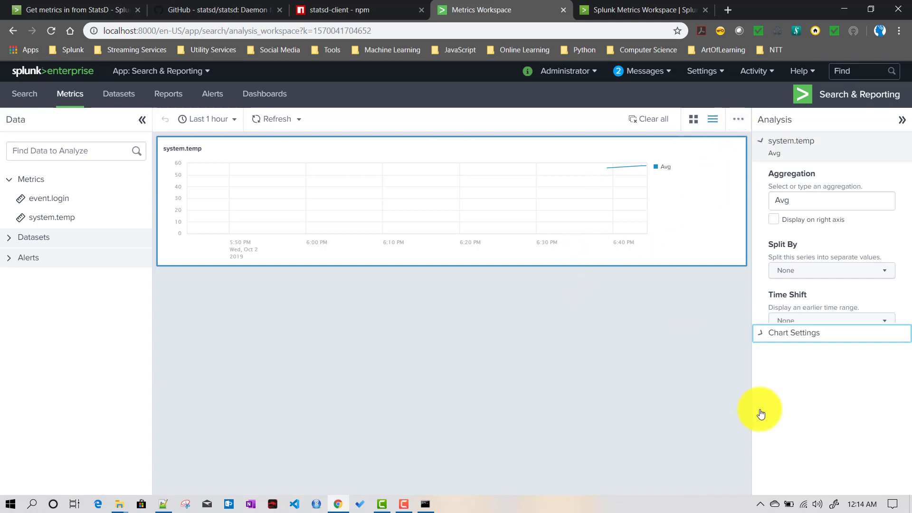
pyautogui.click(774, 232)
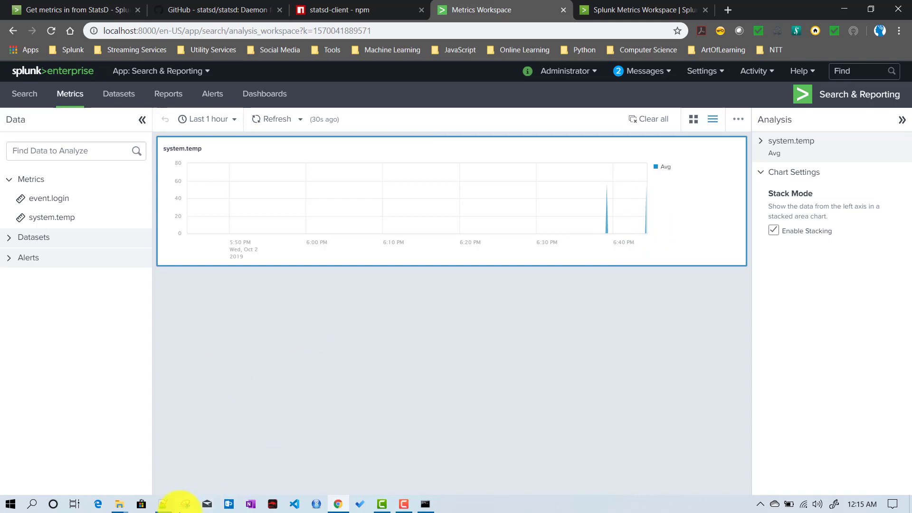
# Switch to Notepad++ and change the metric in the sdc.raw call to counter type c with a value of 30.
pyautogui.click(165, 505)
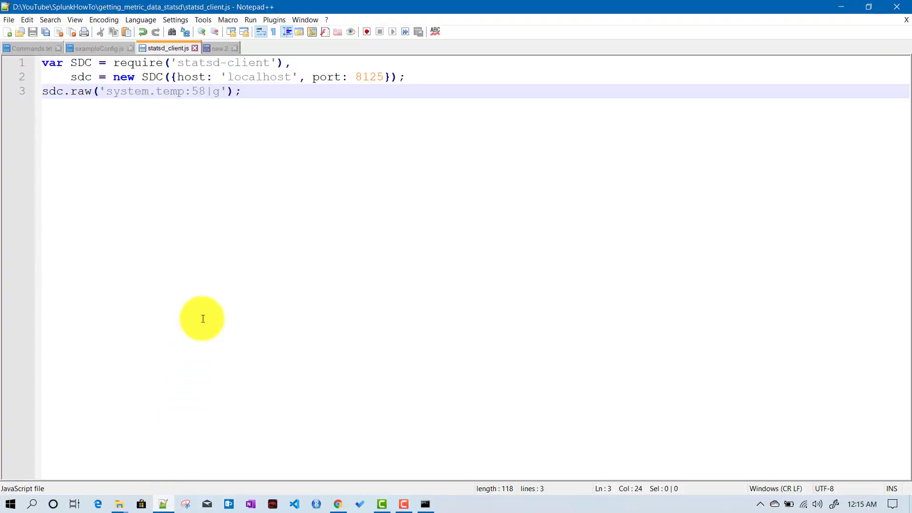
pyautogui.click(218, 91)
pyautogui.press('BackSpace')
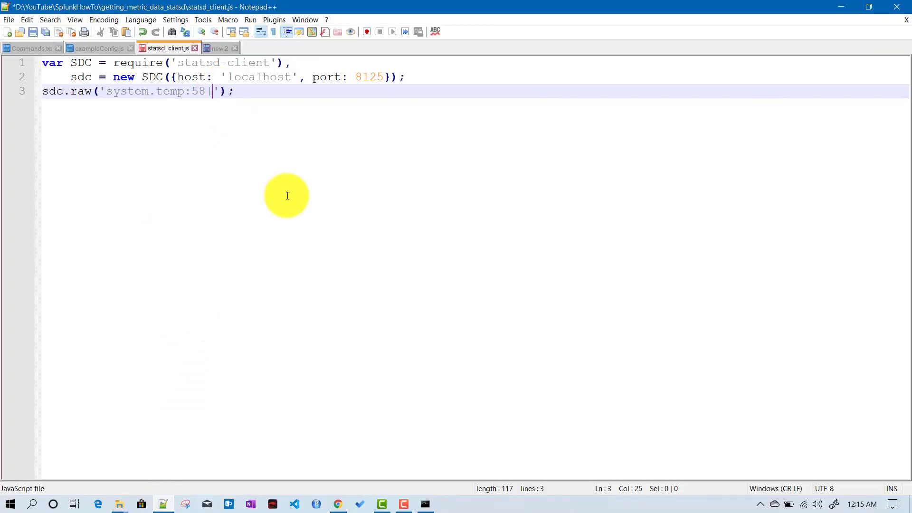
pyautogui.write('c')
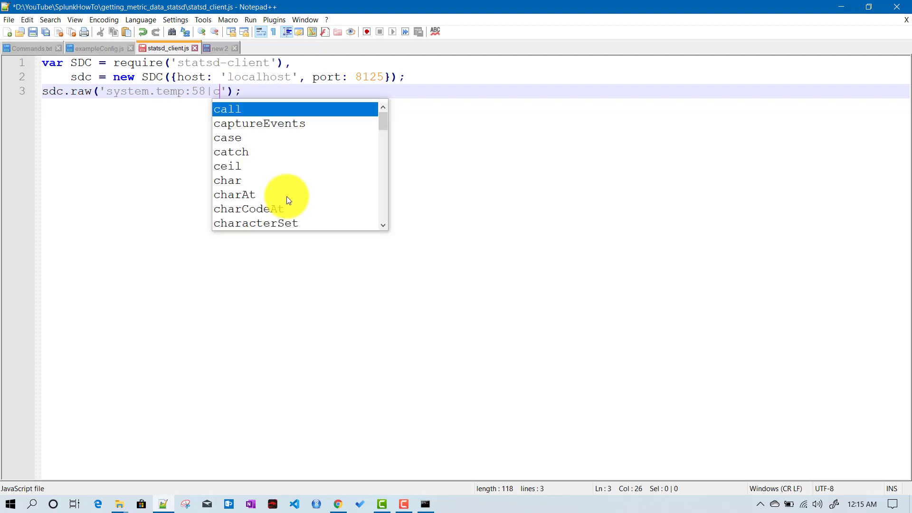
pyautogui.click(205, 90)
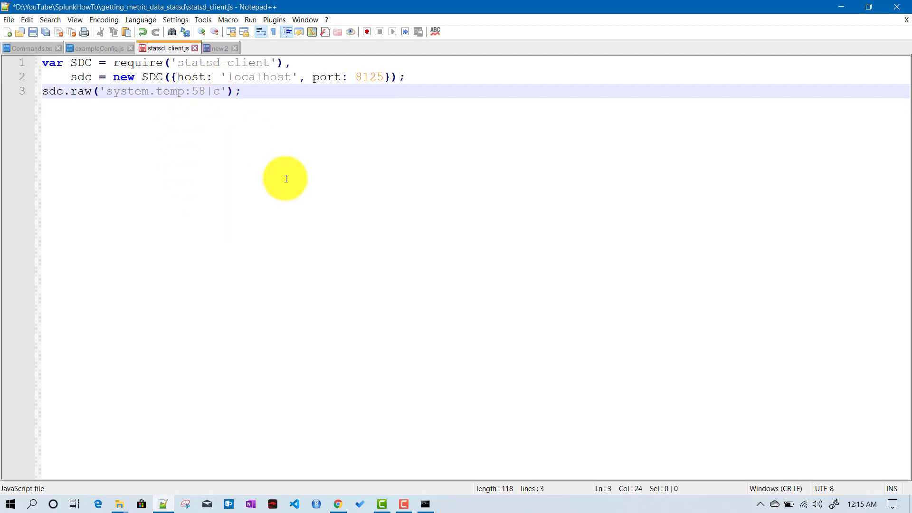
pyautogui.press('BackSpace')
pyautogui.press('BackSpace')
pyautogui.write('30')
# Rename the metric in the sdc.raw call to server.request.
pyautogui.doubleClick(124, 91)
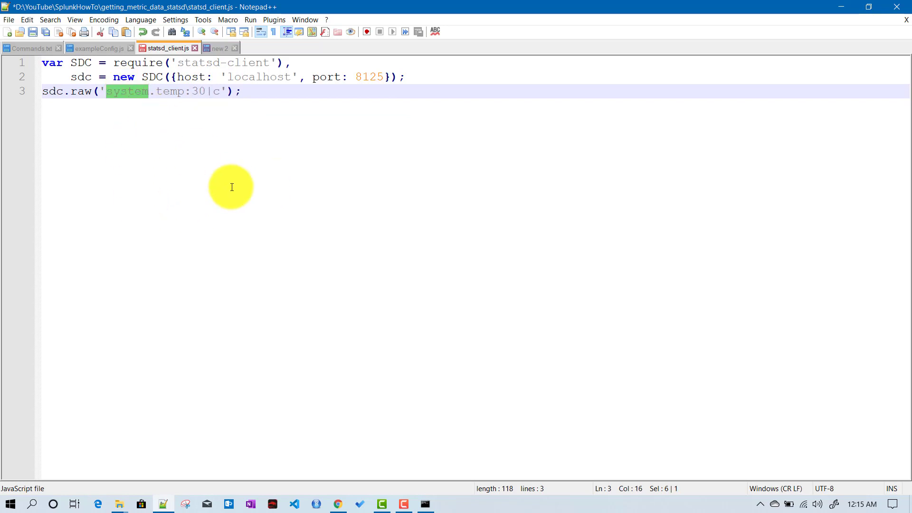
pyautogui.write('server')
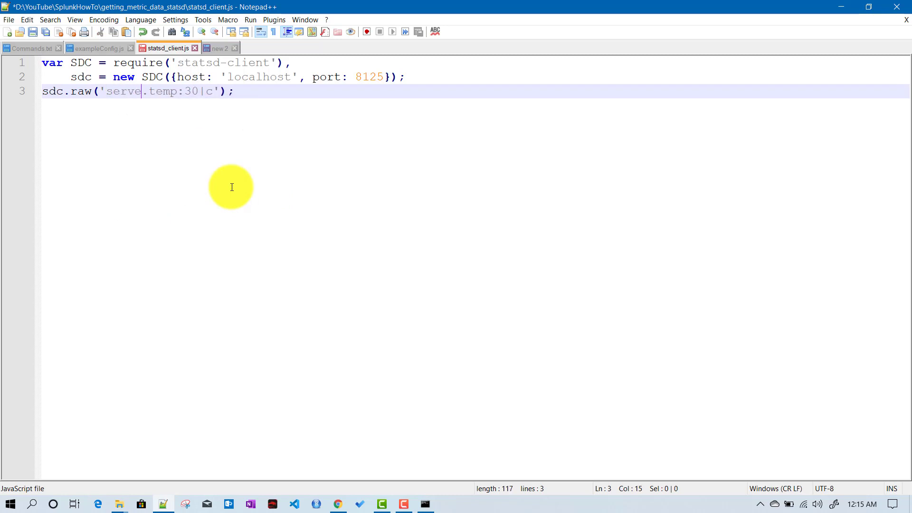
pyautogui.doubleClick(170, 92)
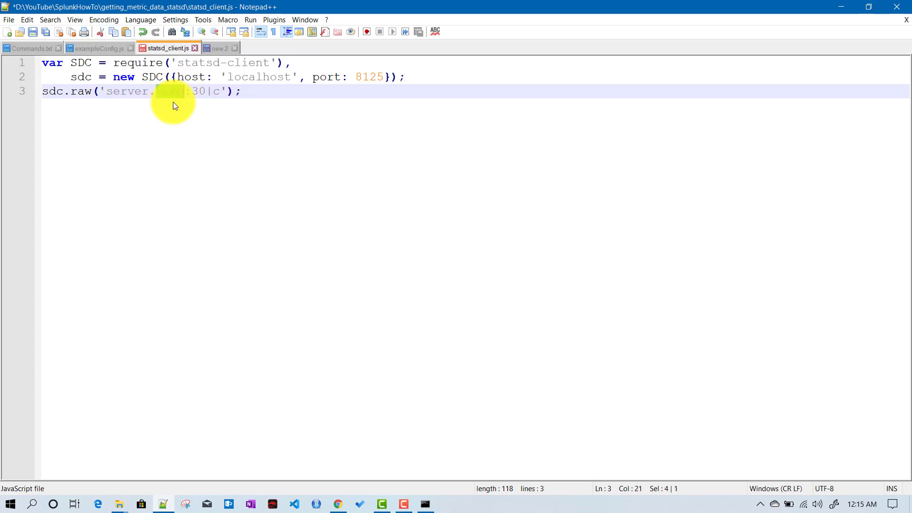
pyautogui.write('request')
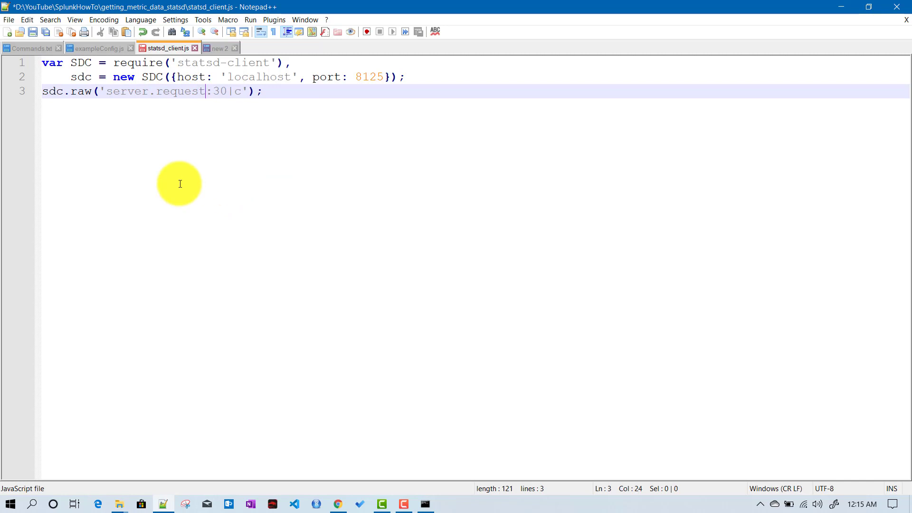
# Append the sample rate |@0.5| after the counter type, following the extended syntax in the new 2 notes.
pyautogui.click(241, 91)
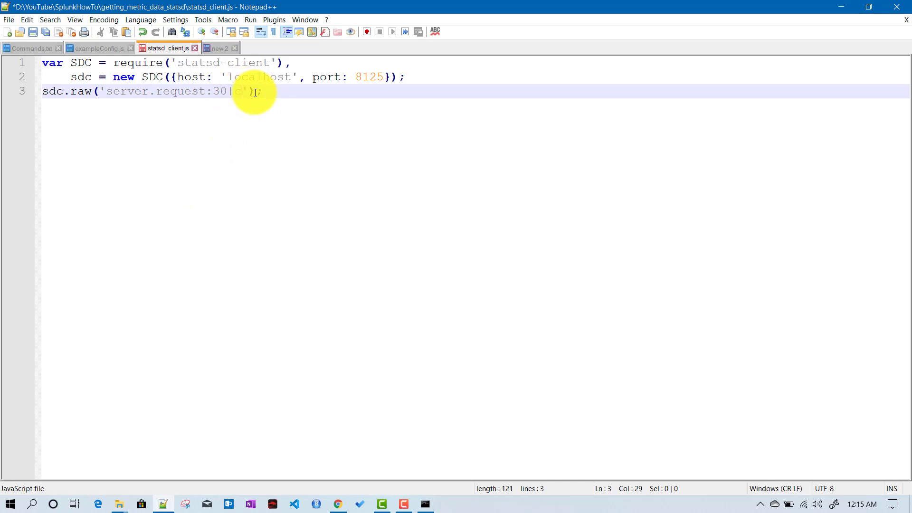
pyautogui.write('|')
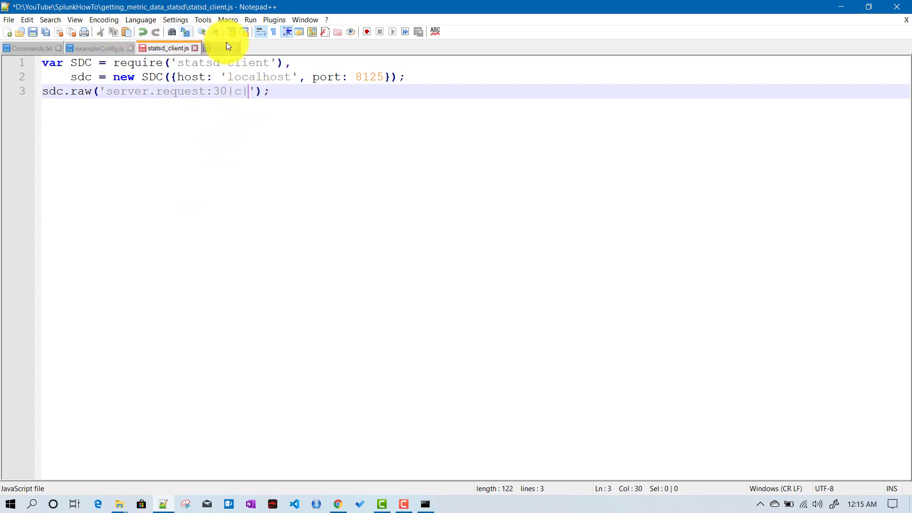
pyautogui.click(216, 53)
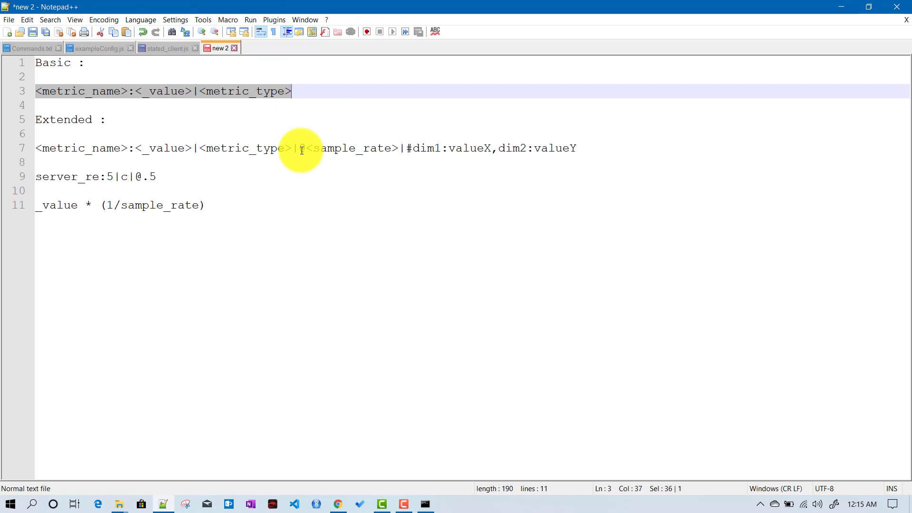
pyautogui.moveTo(299, 148); pyautogui.dragTo(363, 149)
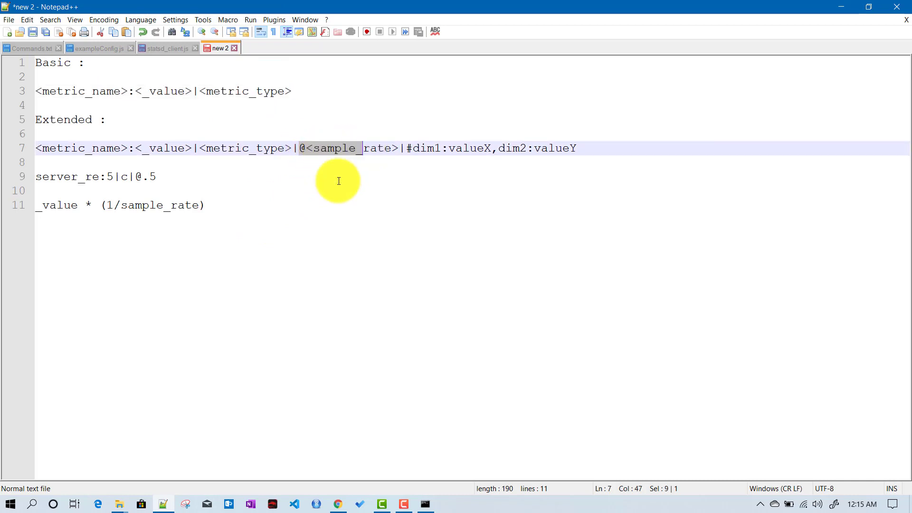
pyautogui.click(338, 185)
pyautogui.click(158, 48)
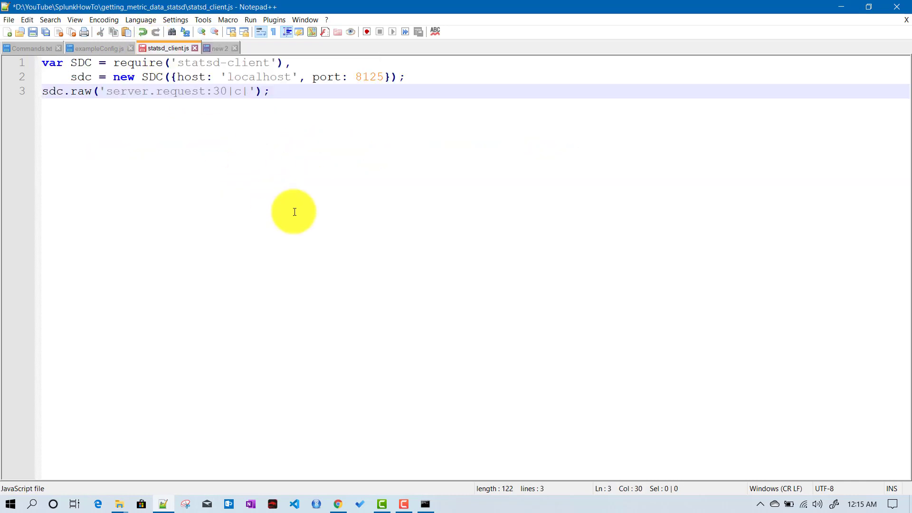
pyautogui.write('@')
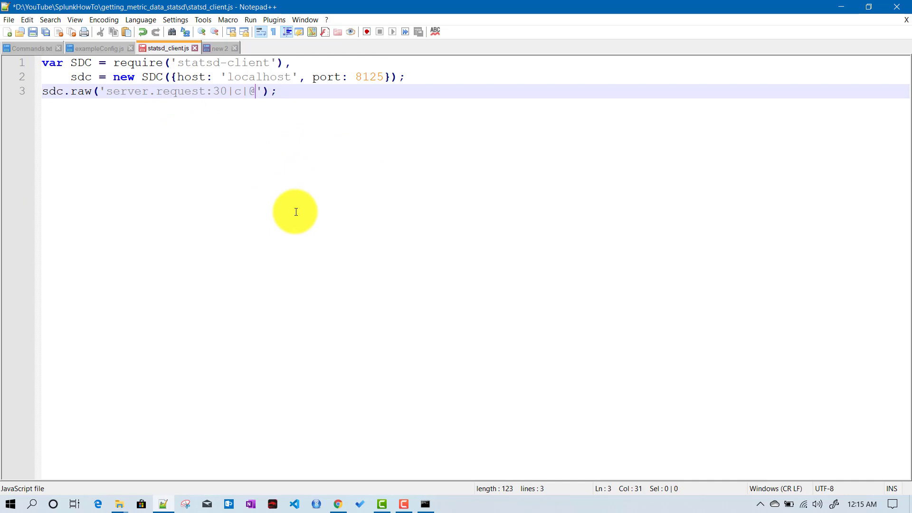
pyautogui.write('.')
pyautogui.press('BackSpace')
pyautogui.write('0.5|')
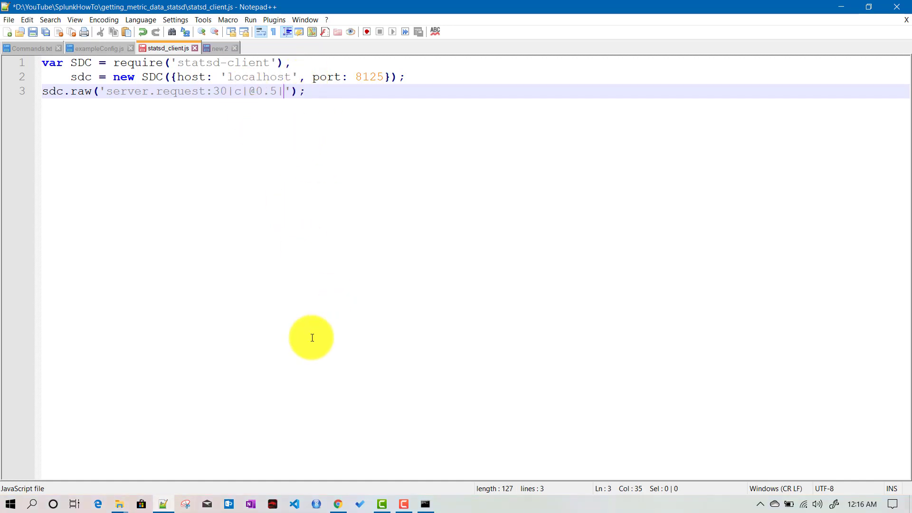
# Switch to the Splunk StatsD documentation in Chrome and copy the dimension list, from region through fstype:ext3, out of the expanded example gauge metric.
pyautogui.click(336, 504)
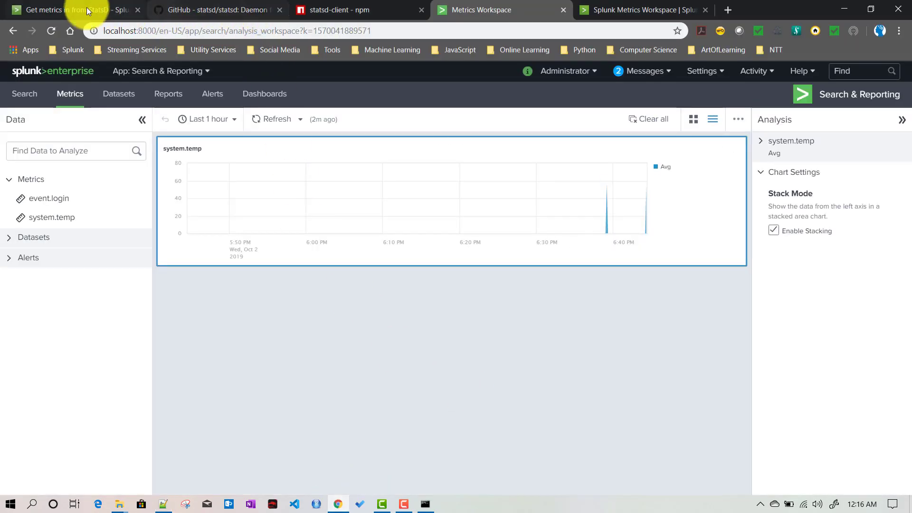
pyautogui.click(52, 9)
pyautogui.scroll(-4, 328, 365)
pyautogui.scroll(2, 328, 365)
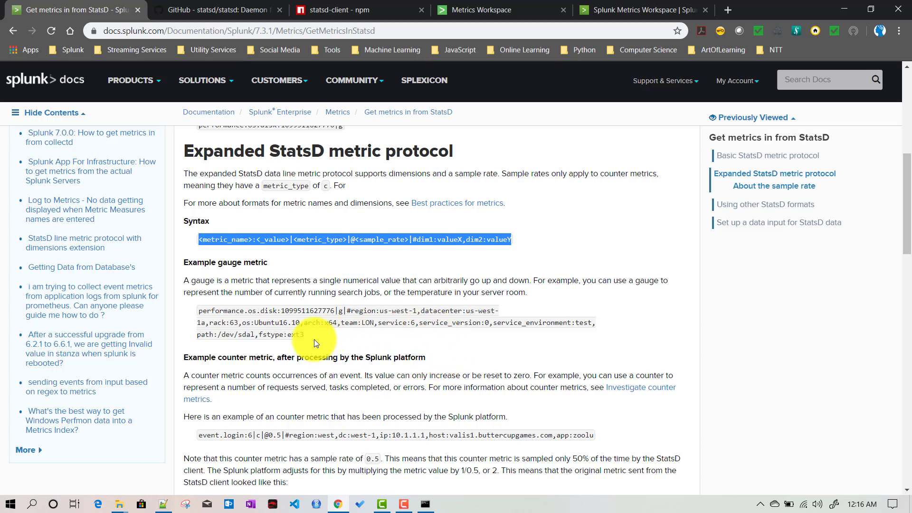
pyautogui.click(347, 310)
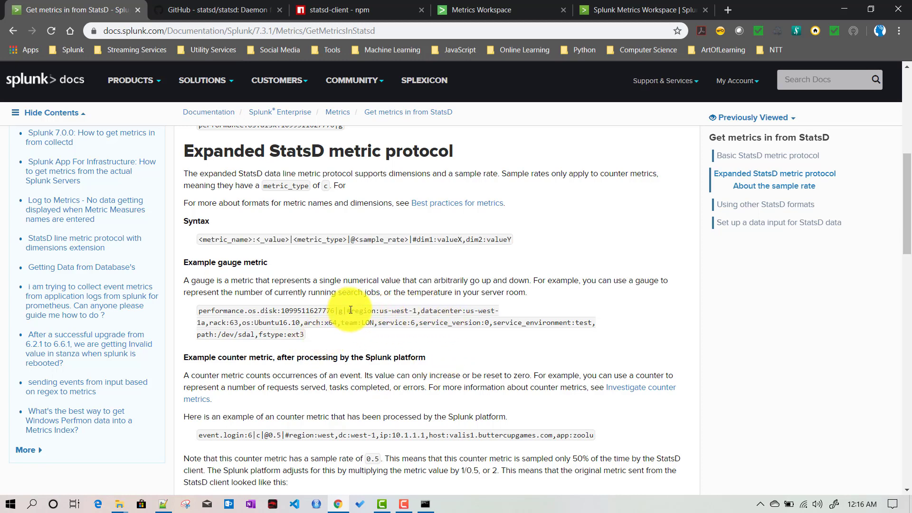
pyautogui.moveTo(348, 309); pyautogui.dragTo(351, 310)
pyautogui.moveTo(354, 311); pyautogui.dragTo(303, 336)
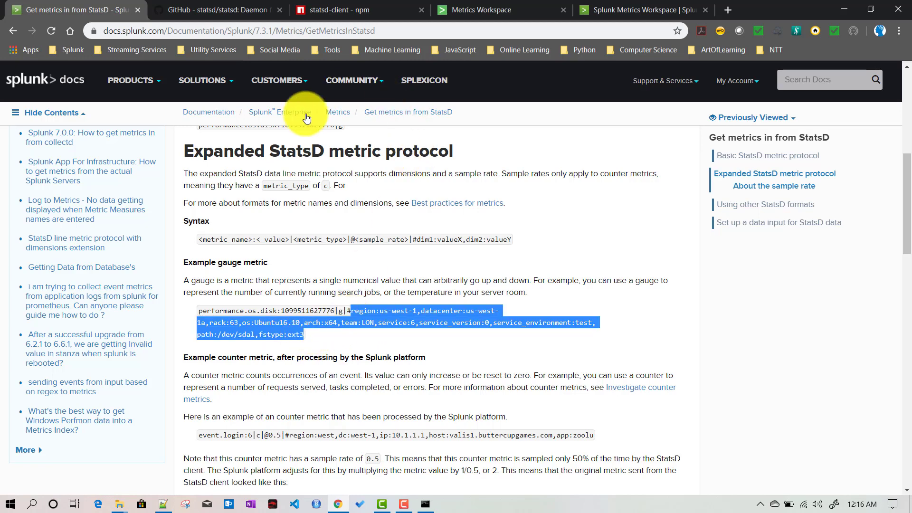
# Switch to Notepad++, paste the copied dimensions after the sample rate in statsd_client.js, and prefix them with #.
pyautogui.click(166, 503)
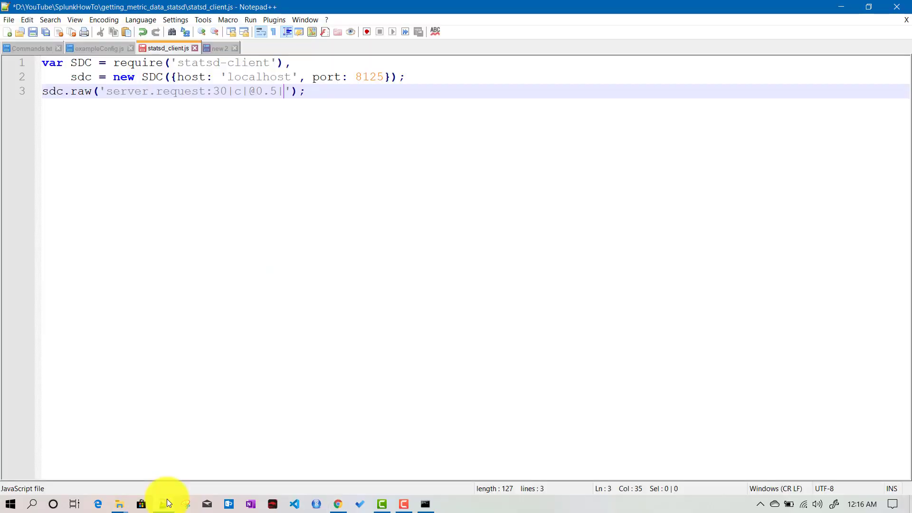
pyautogui.write('region:us-west-1,datacenter:us-west-1a,rack:63,os:Ubuntu16.10,arch:x64,team:LON,service:6,service_version:0,service_environment:test, path:/dev/sdal,fstype:ext3')
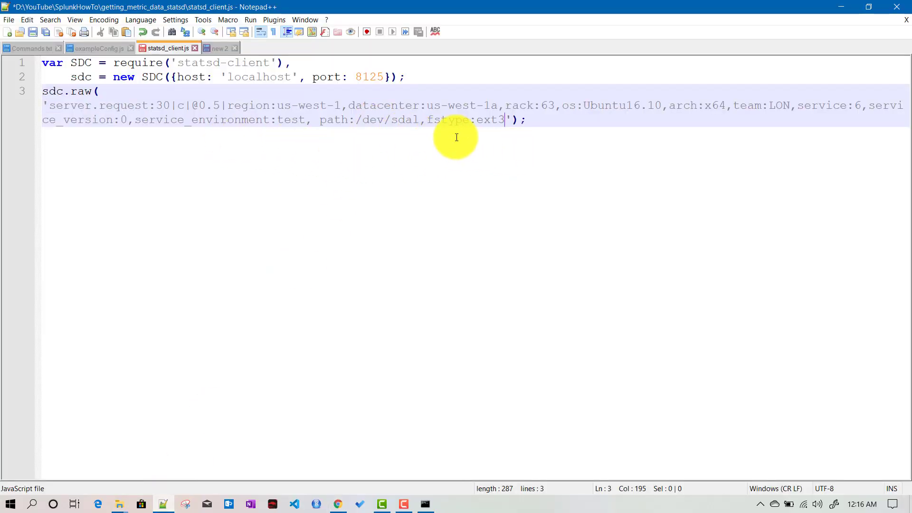
pyautogui.click(232, 103)
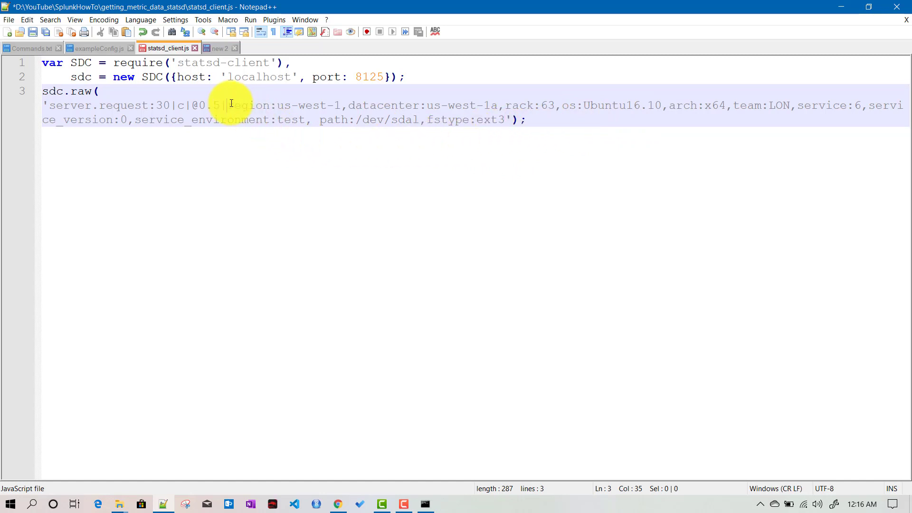
pyautogui.write('#')
# Check the # dimension syntax in the new 2 notes and review the region, datacenter and os dimensions in statsd_client.js.
pyautogui.click(216, 49)
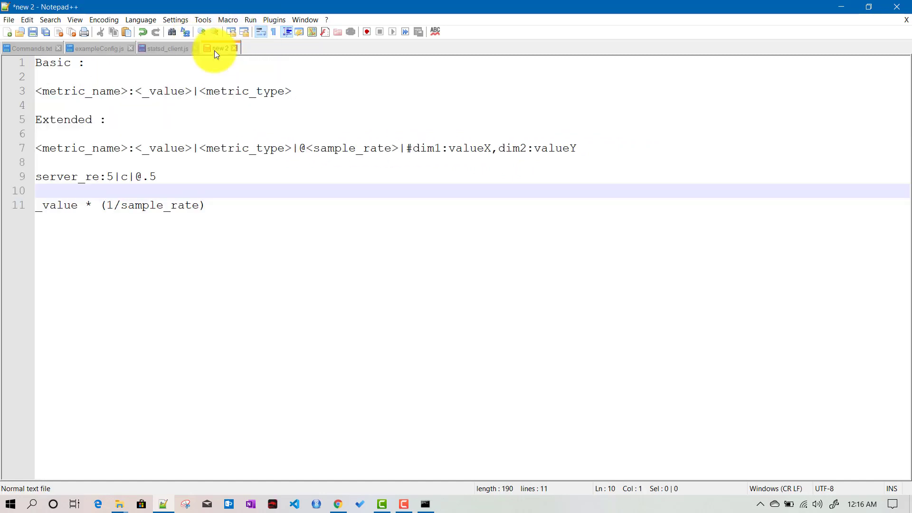
pyautogui.click(411, 148)
pyautogui.hotkey('shift', 'Left')
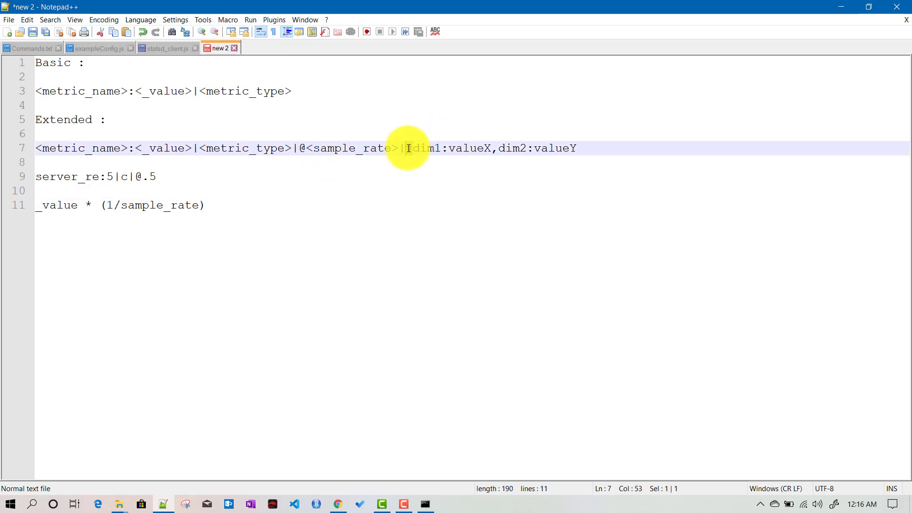
pyautogui.click(463, 137)
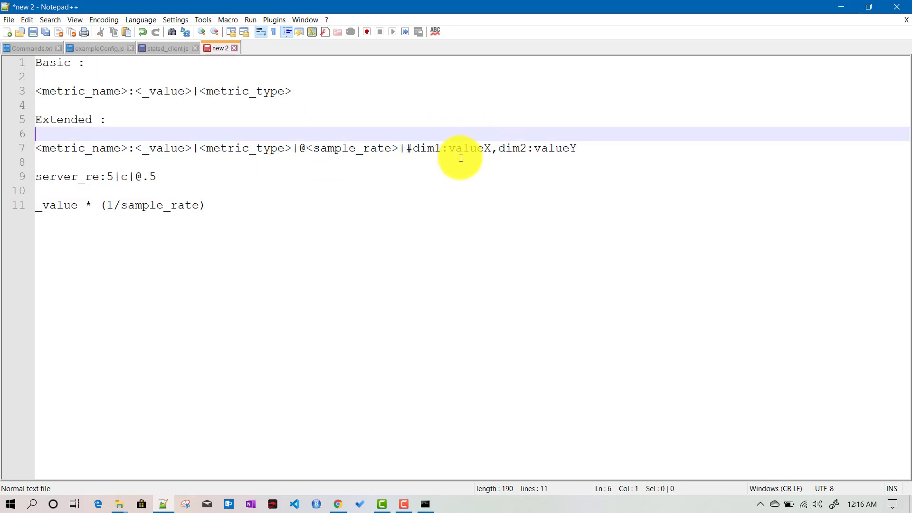
pyautogui.click(174, 47)
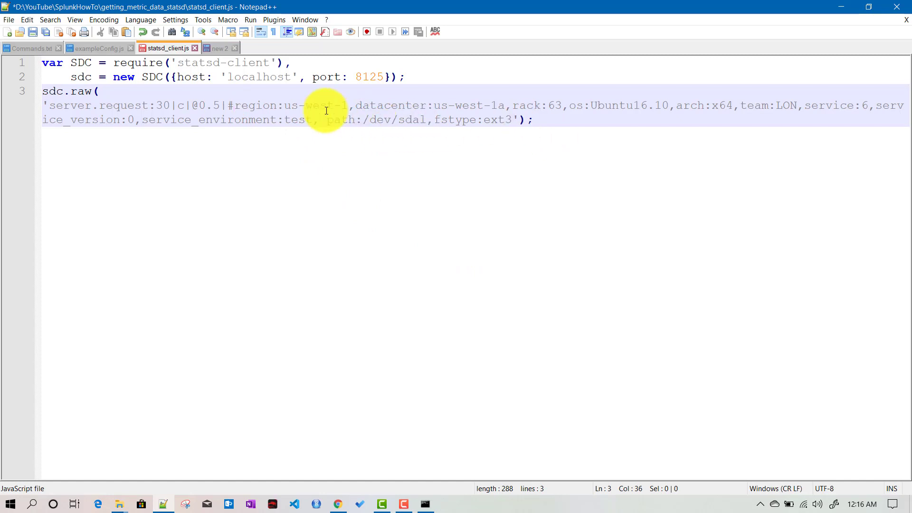
pyautogui.doubleClick(249, 105)
pyautogui.click(380, 108)
pyautogui.doubleClick(380, 109)
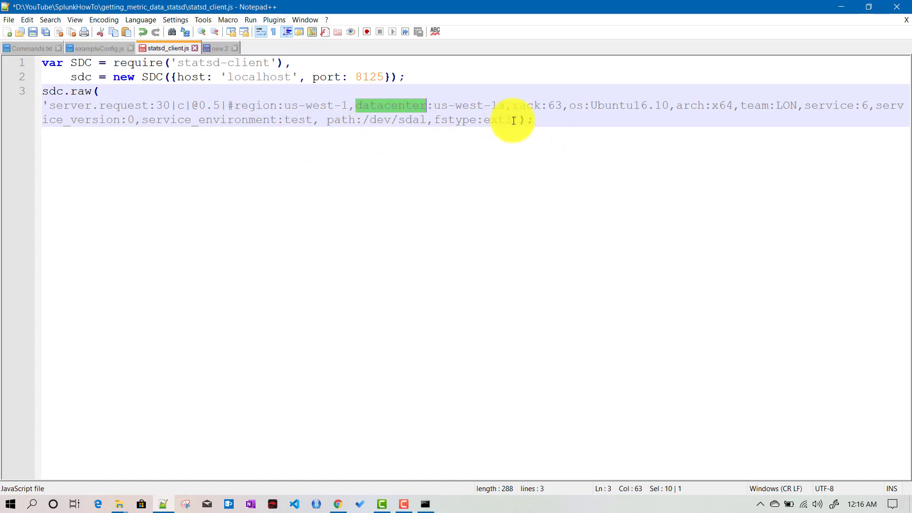
pyautogui.doubleClick(576, 106)
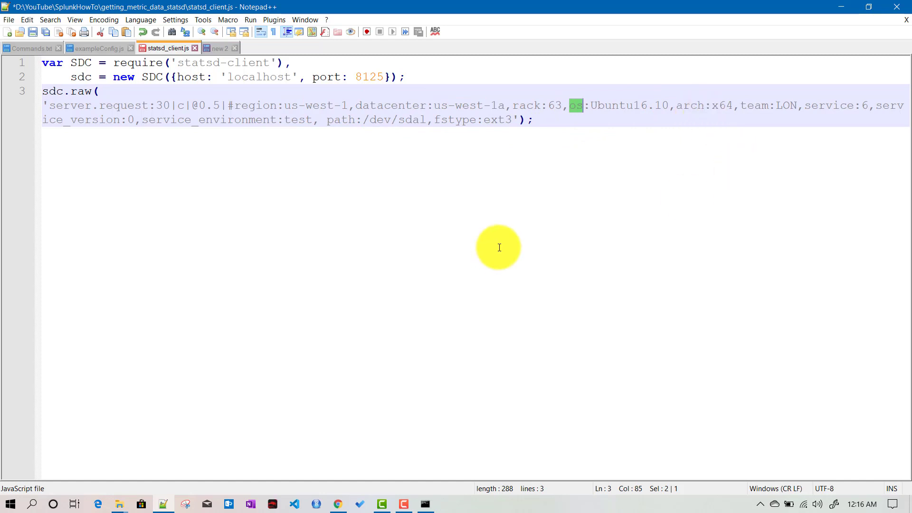
# Switch to Command Prompt and run node statsd_client.js again to send the server.request counter metric.
pyautogui.click(425, 501)
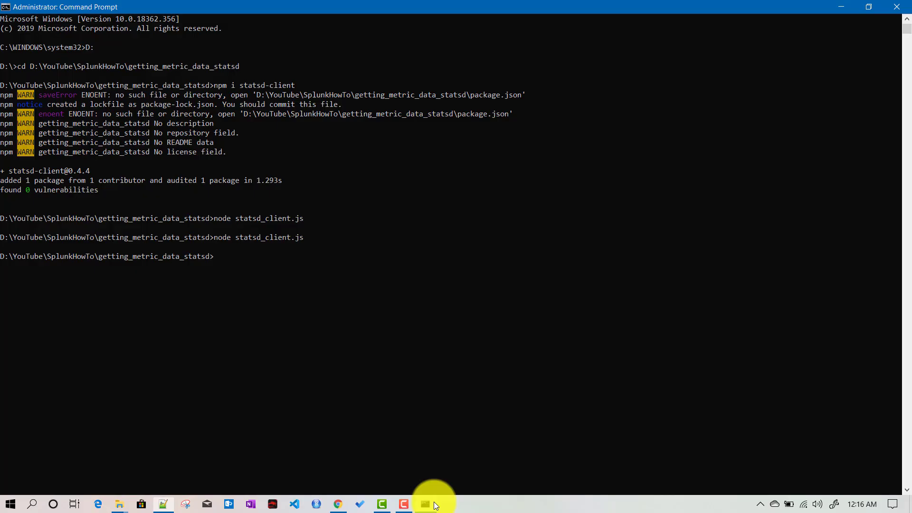
pyautogui.press('Up')
pyautogui.press('Return')
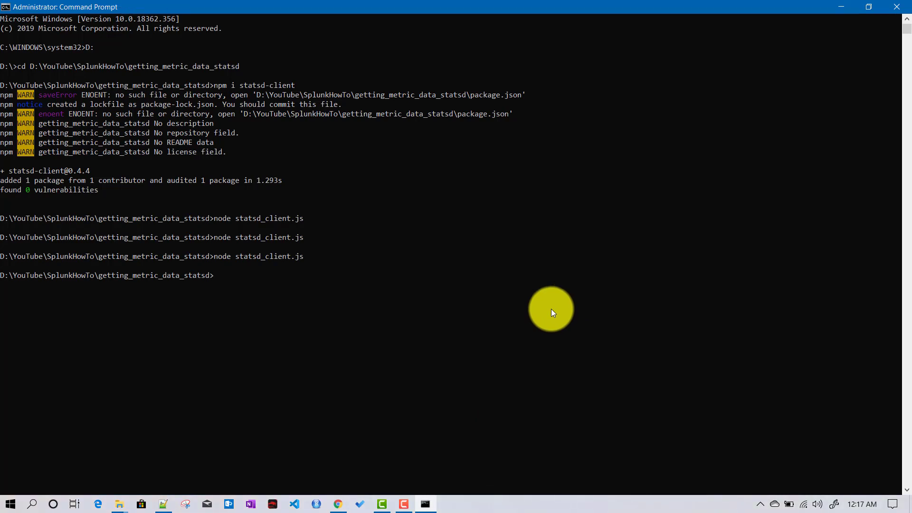
# Switch to Metrics Workspace in Chrome, reload it, expand the metrics list and add a server.request chart.
pyautogui.click(338, 504)
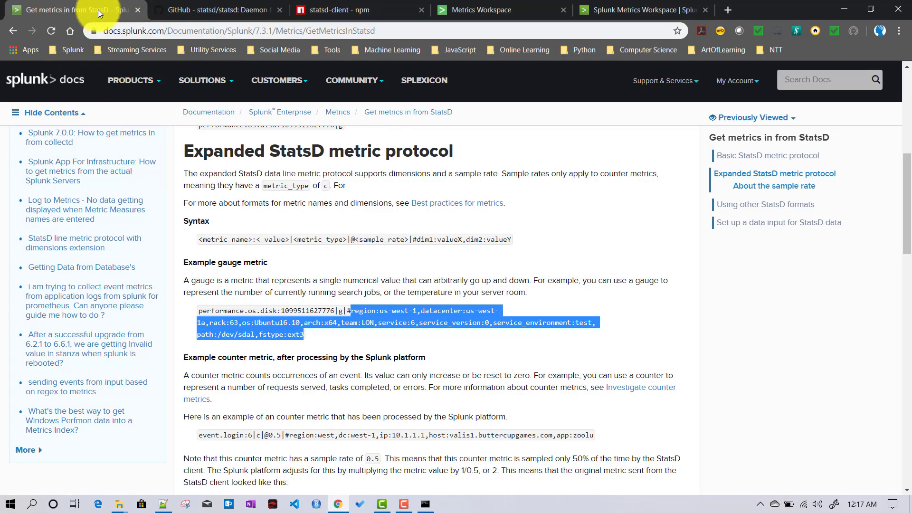
pyautogui.click(465, 14)
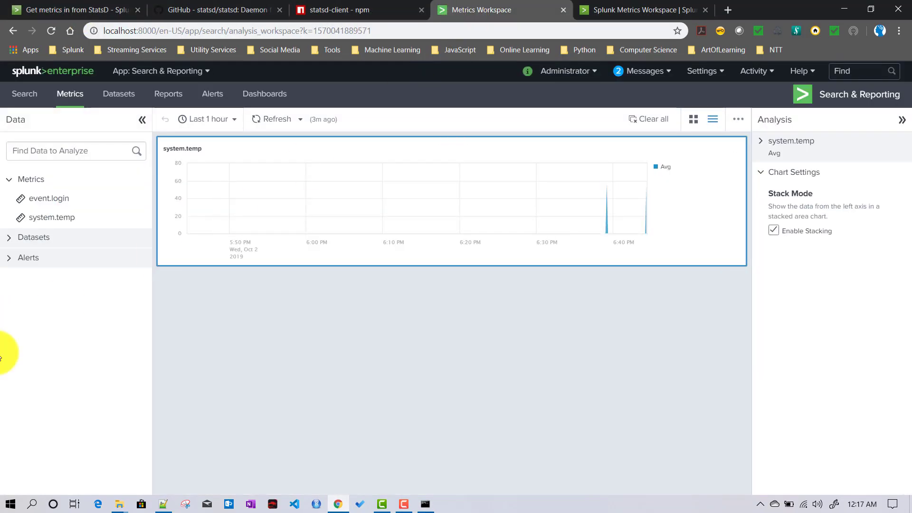
pyautogui.click(51, 30)
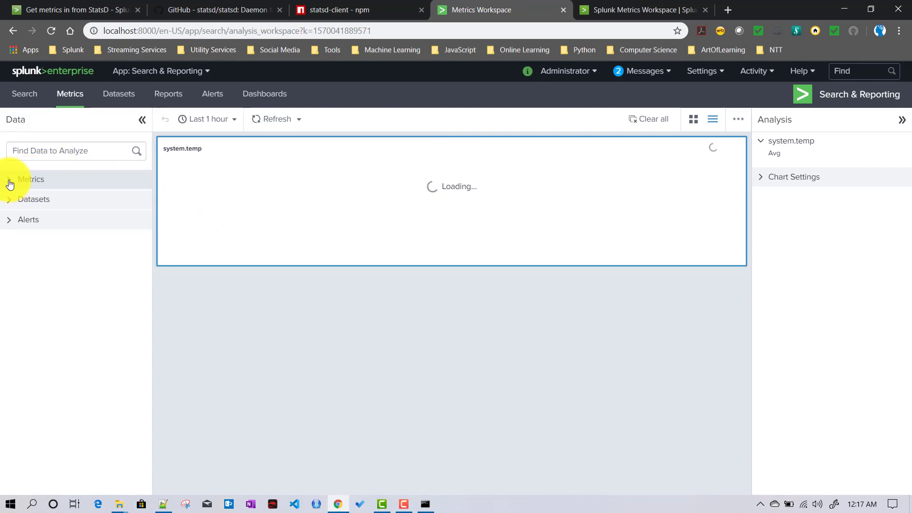
pyautogui.click(10, 183)
pyautogui.click(49, 245)
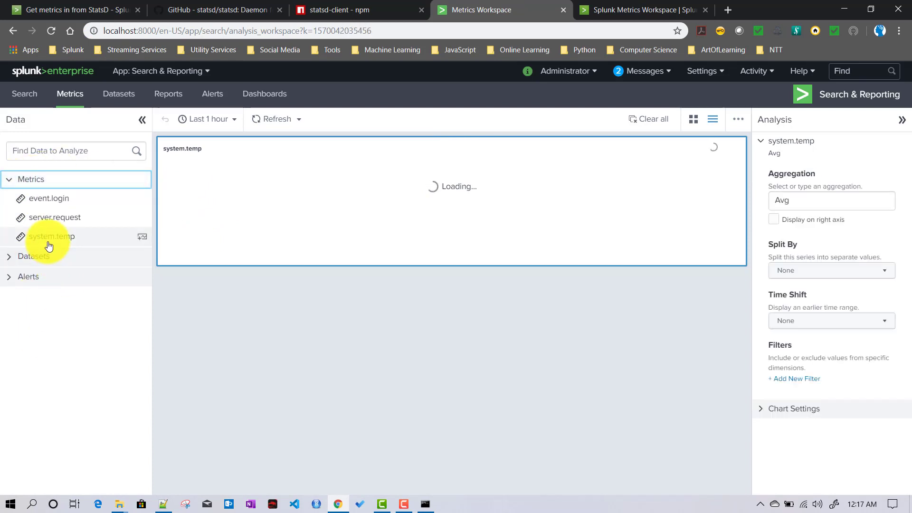
pyautogui.click(54, 218)
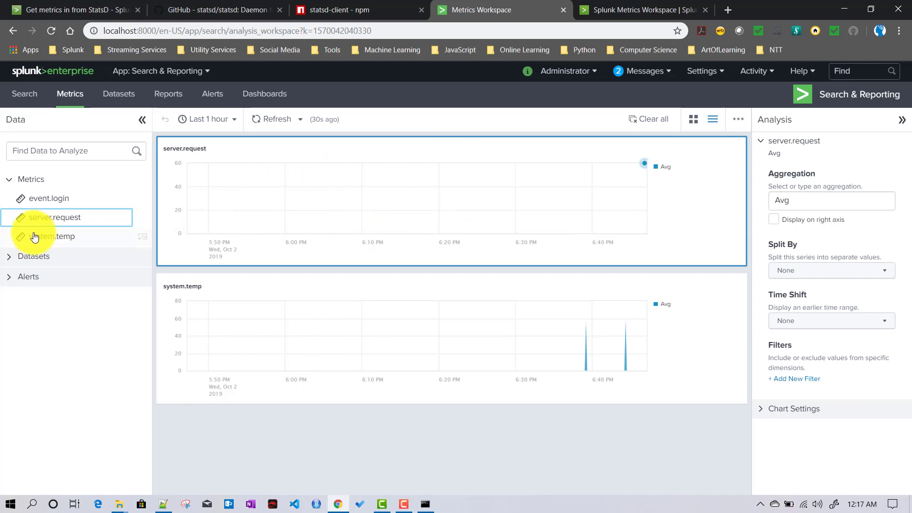
# Examine the dimensions available for splitting the server.request series, leaving the split unchanged.
pyautogui.click(826, 271)
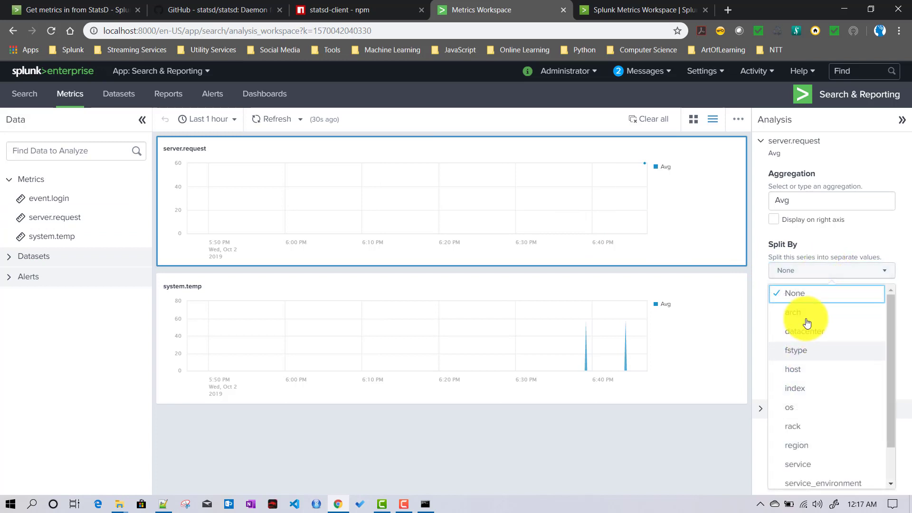
pyautogui.scroll(-1, 804, 382)
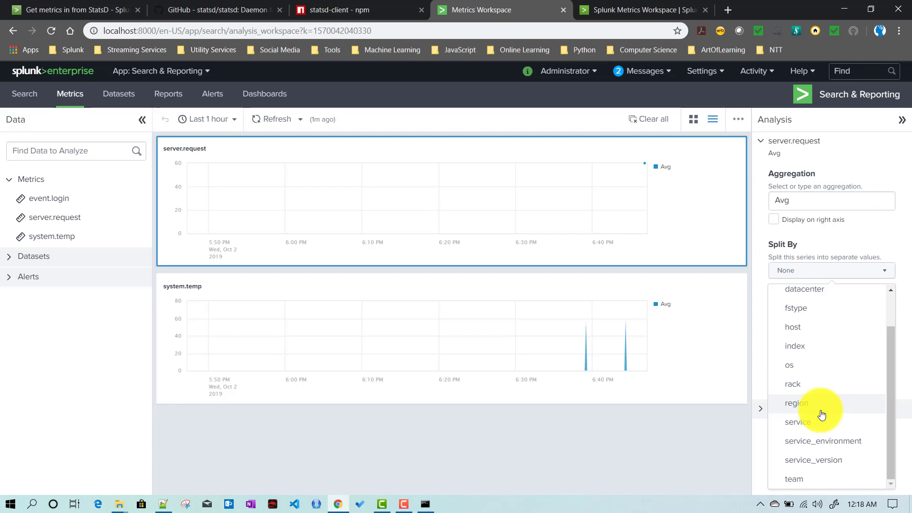
pyautogui.click(423, 460)
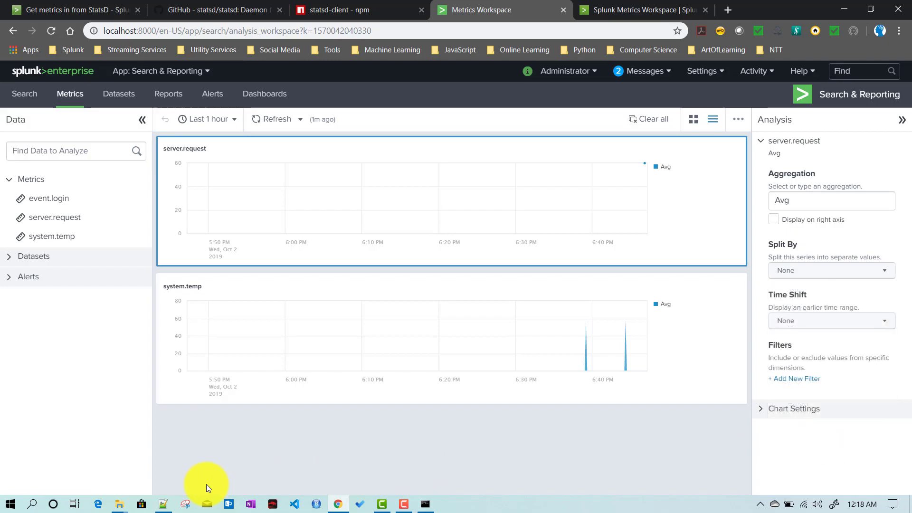
# Switch to Notepad++, set the server.request value to 32 in statsd_client.js and save the file.
pyautogui.click(166, 506)
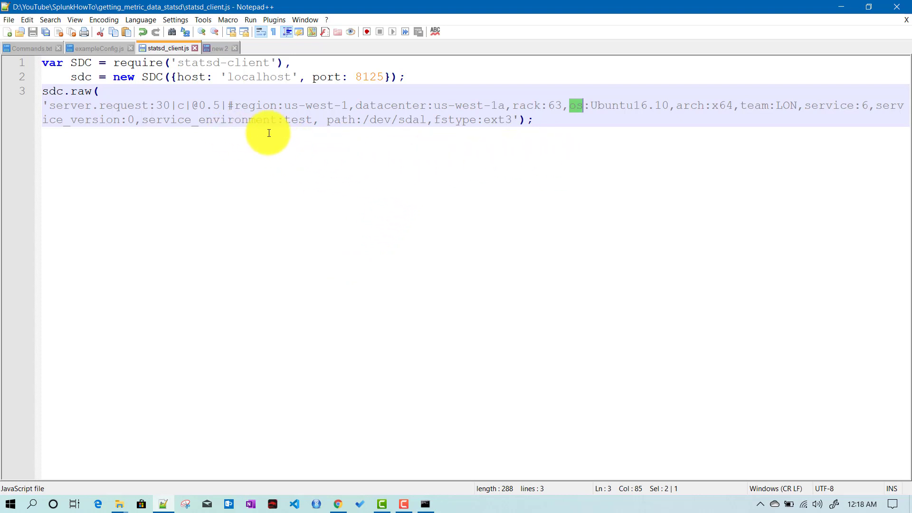
pyautogui.click(349, 104)
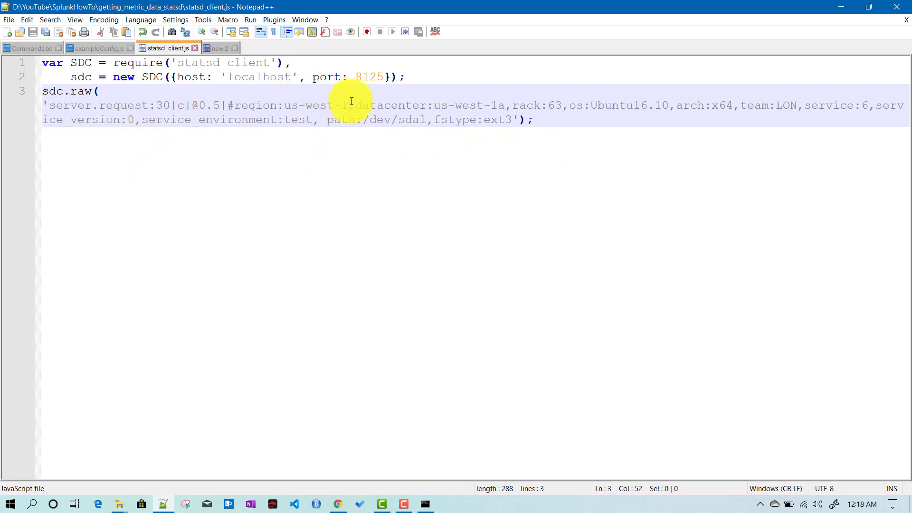
pyautogui.click(169, 104)
pyautogui.press('BackSpace')
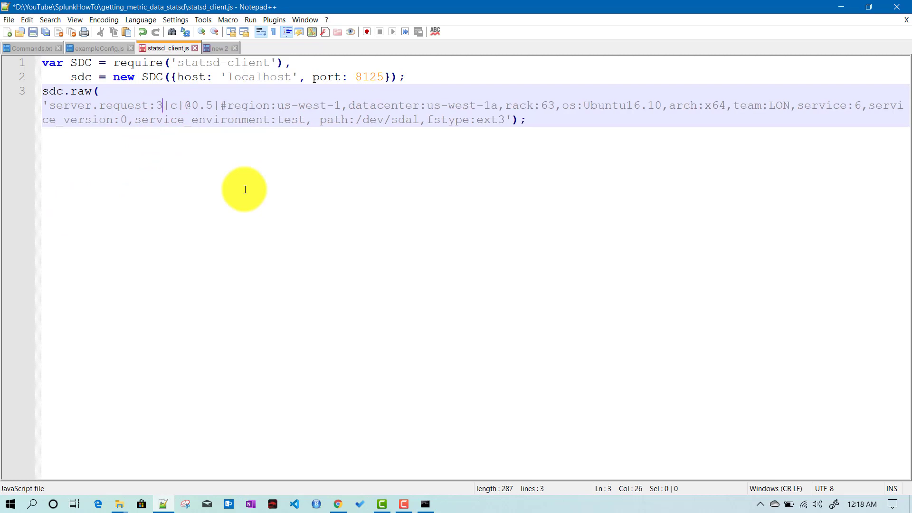
pyautogui.write('2')
pyautogui.hotkey('ctrl', 's')
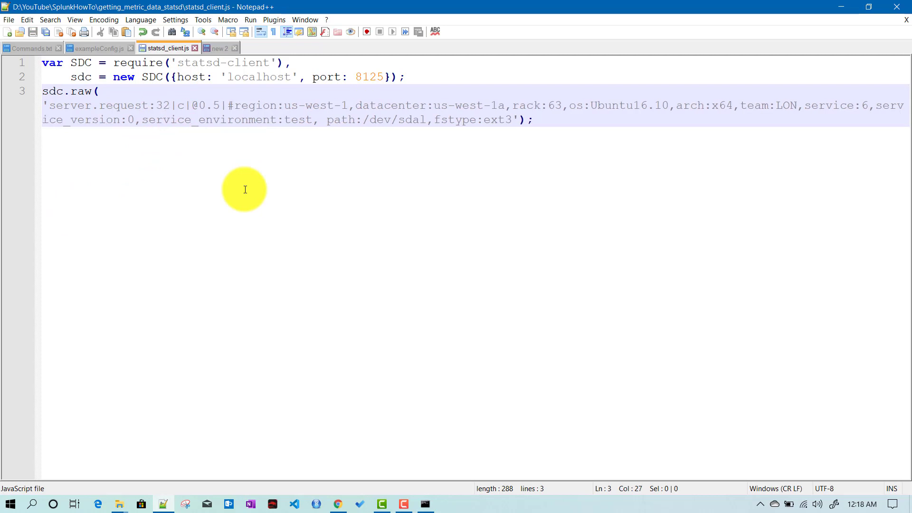
# Switch to Command Prompt and run node statsd_client.js to send the server.request value of 32.
pyautogui.click(425, 504)
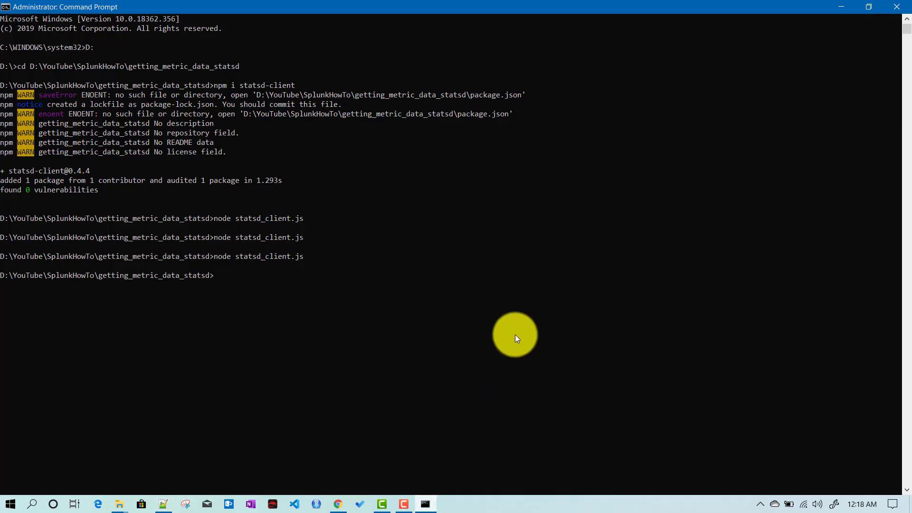
pyautogui.press('Up')
pyautogui.press('Return')
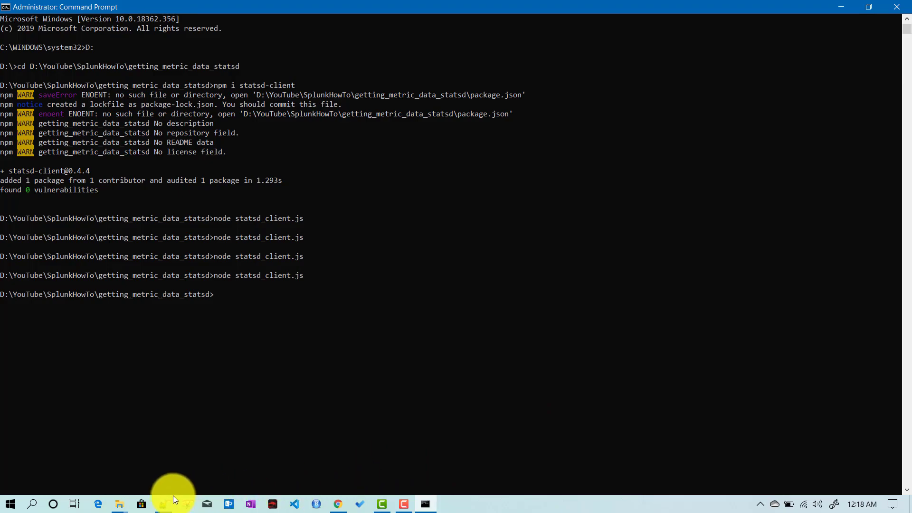
# Switch to Notepad++ and change the region to us-east-1 and the datacenter to us-east-1a in statsd_client.js.
pyautogui.click(164, 504)
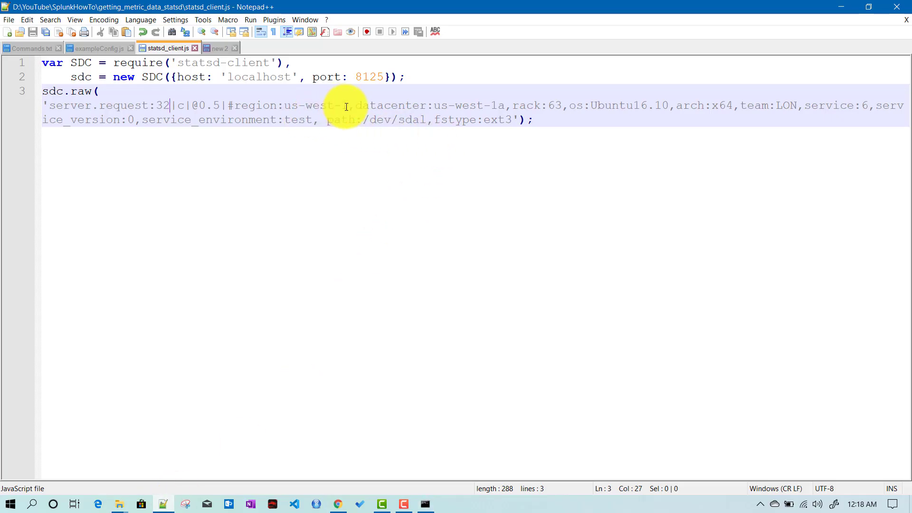
pyautogui.doubleClick(323, 105)
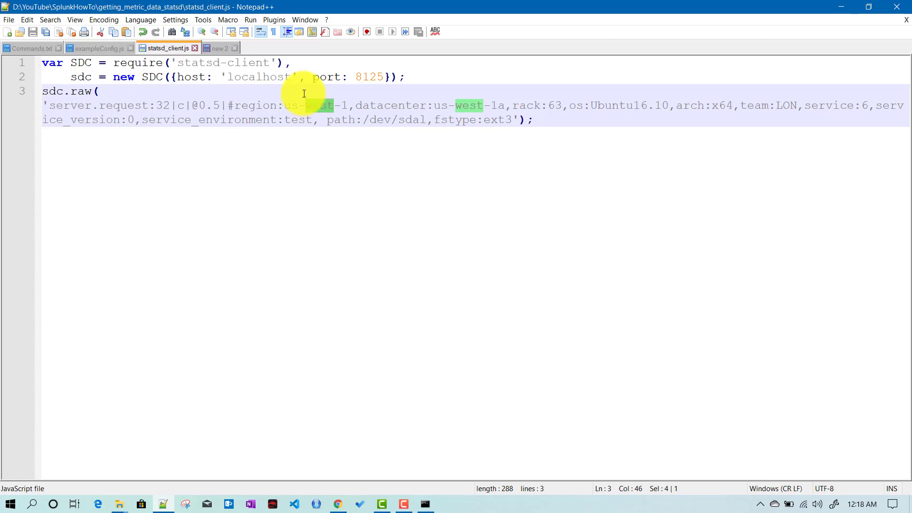
pyautogui.write('east')
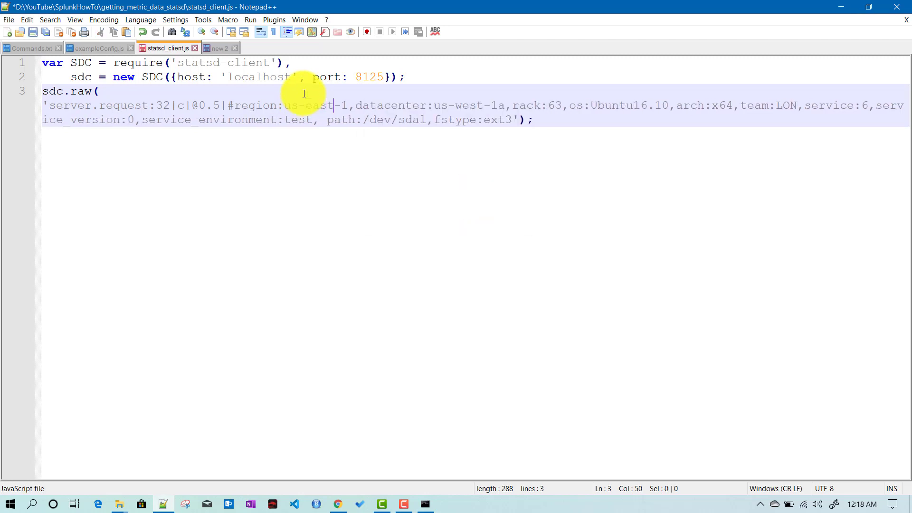
pyautogui.moveTo(483, 102); pyautogui.dragTo(456, 105)
pyautogui.write('east')
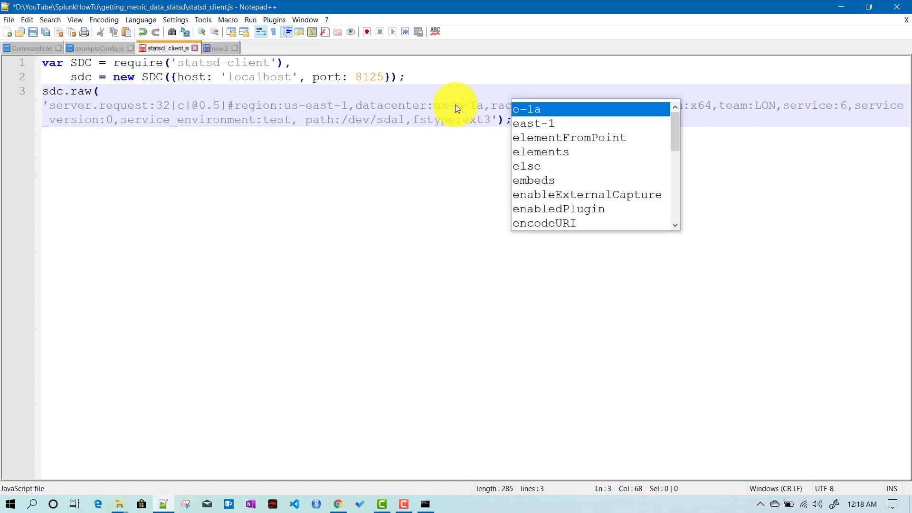
pyautogui.press('Escape')
pyautogui.press('End')
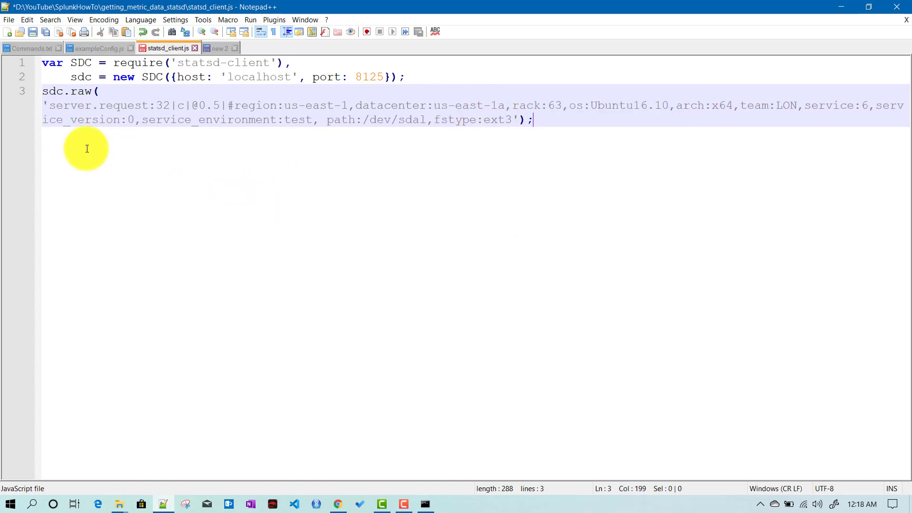
# Set the server.request value to 26 and save statsd_client.js.
pyautogui.moveTo(170, 103); pyautogui.dragTo(161, 103)
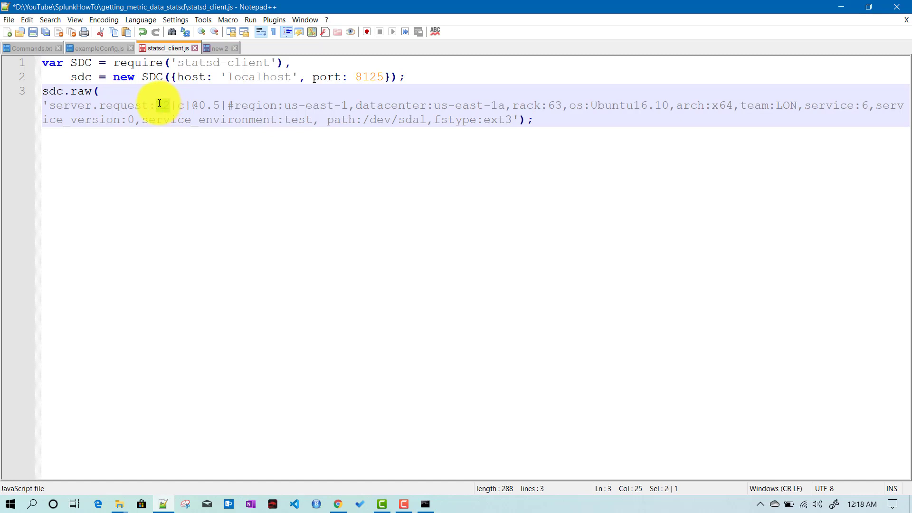
pyautogui.write('26')
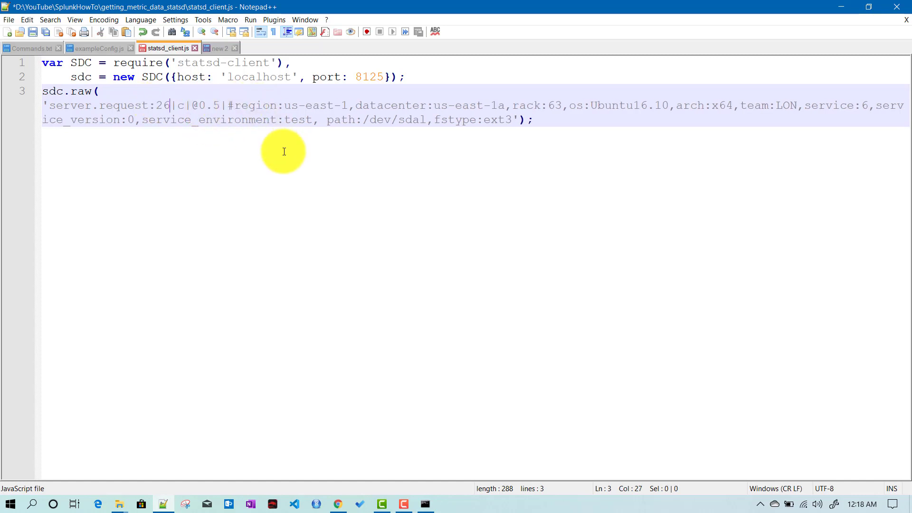
pyautogui.hotkey('ctrl', 's')
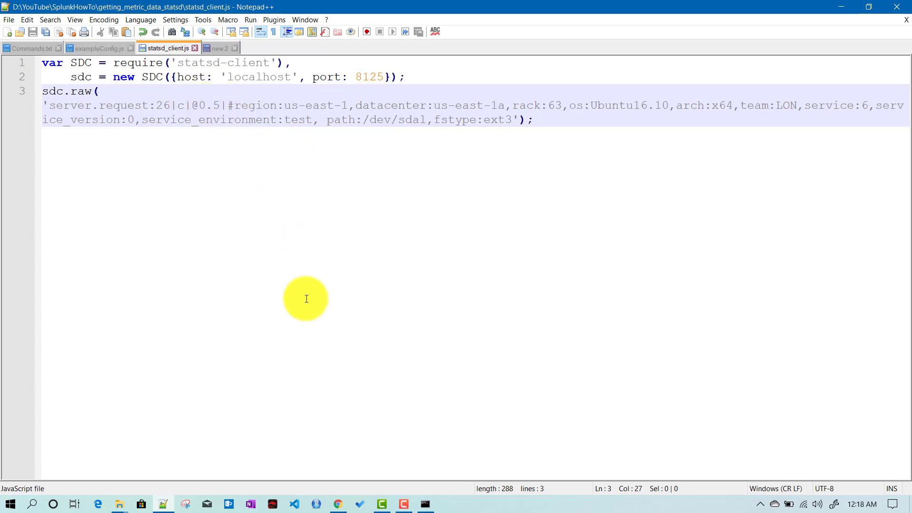
# Switch to Command Prompt and run node statsd_client.js to send the us-east-1 server.request metric.
pyautogui.click(426, 503)
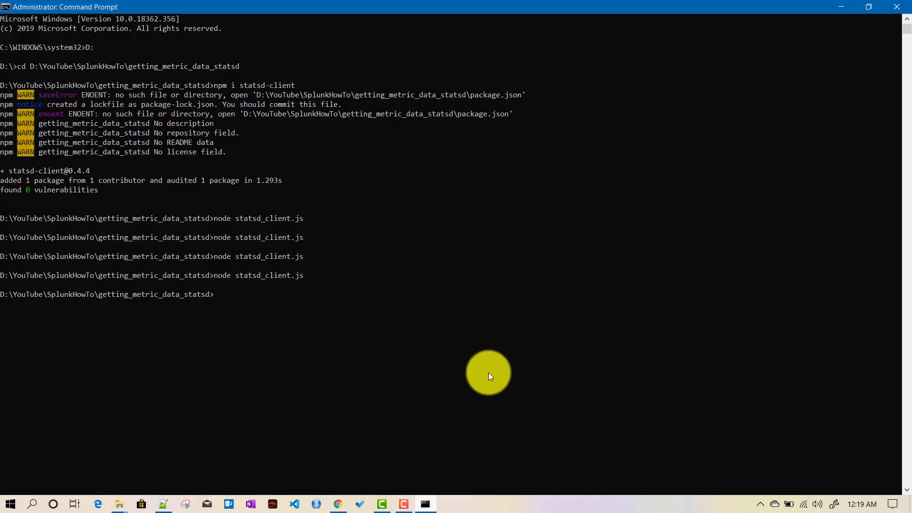
pyautogui.press('Up')
pyautogui.press('Return')
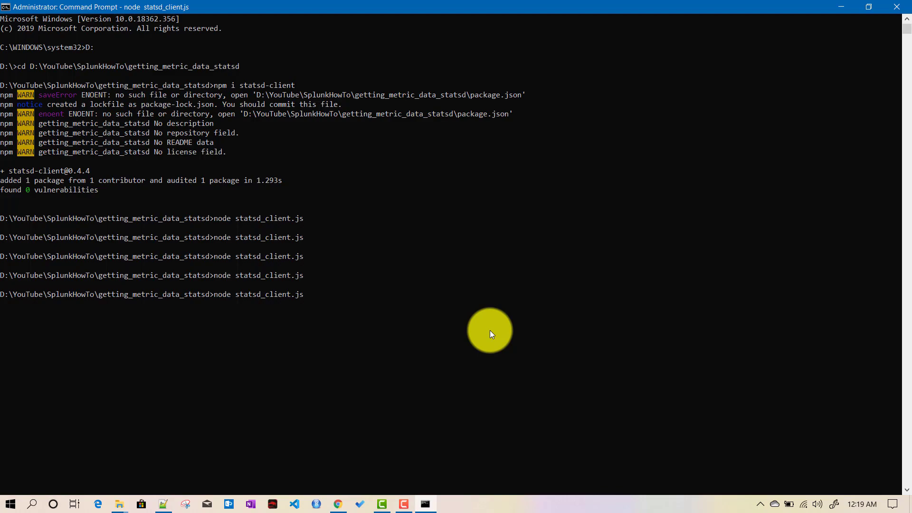
# Switch to Metrics Workspace in Chrome, refresh the charts and split the server.request series by region.
pyautogui.click(338, 503)
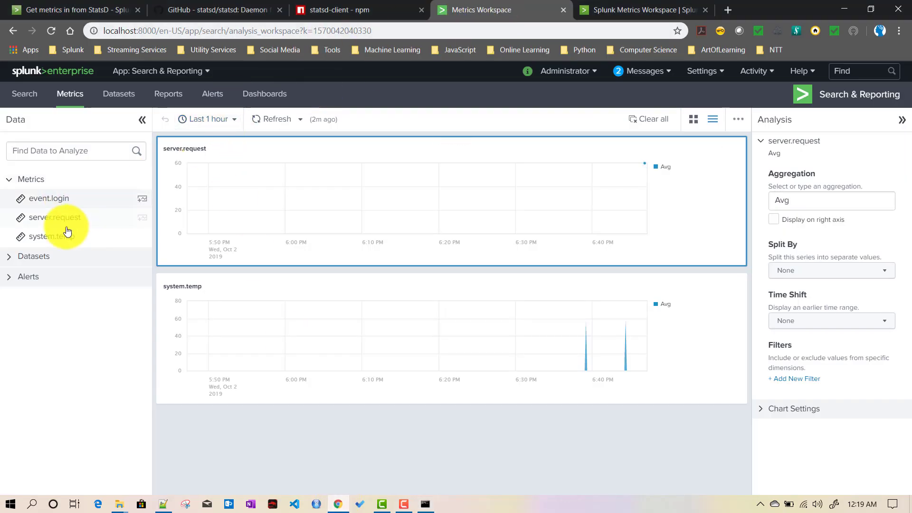
pyautogui.click(281, 121)
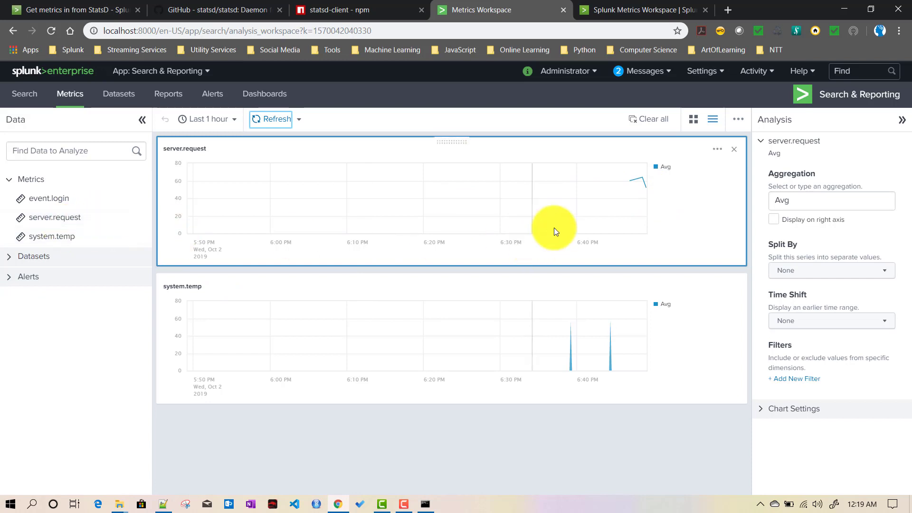
pyautogui.click(823, 275)
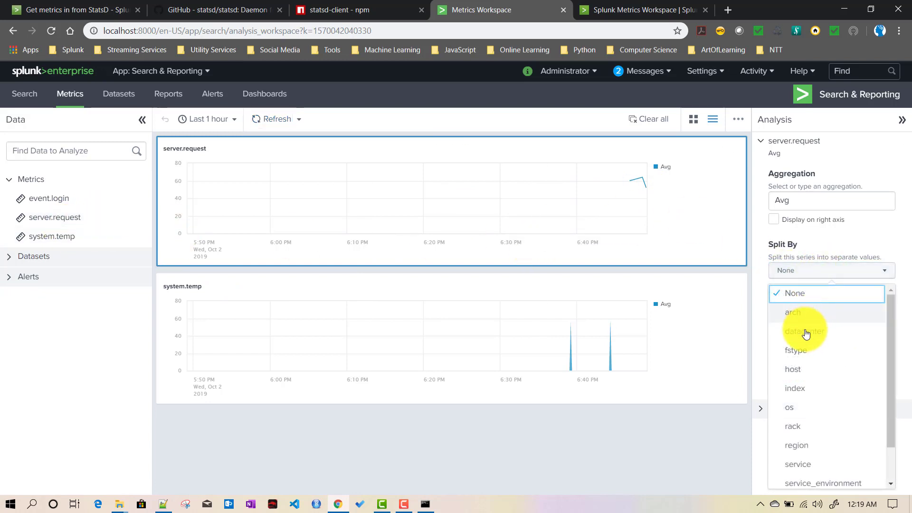
pyautogui.click(811, 447)
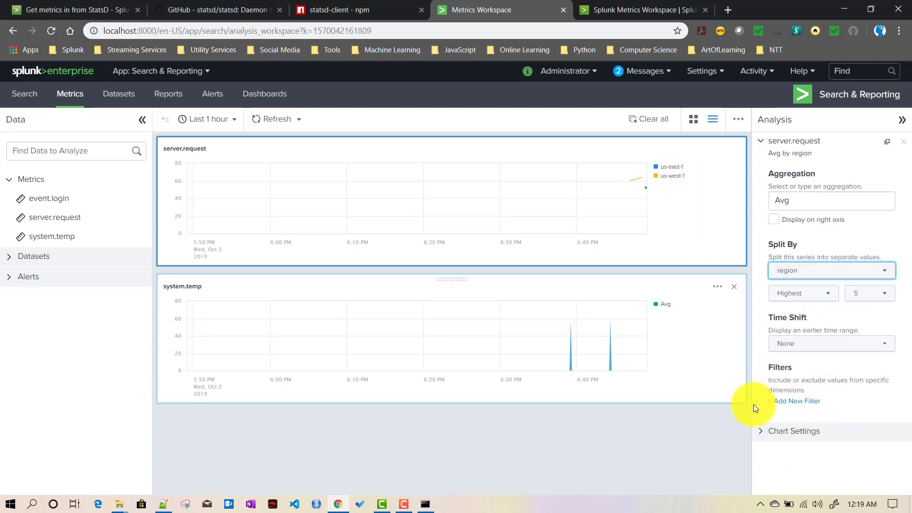
# Enable stacking in the server.request chart settings, then collapse those settings.
pyautogui.click(767, 432)
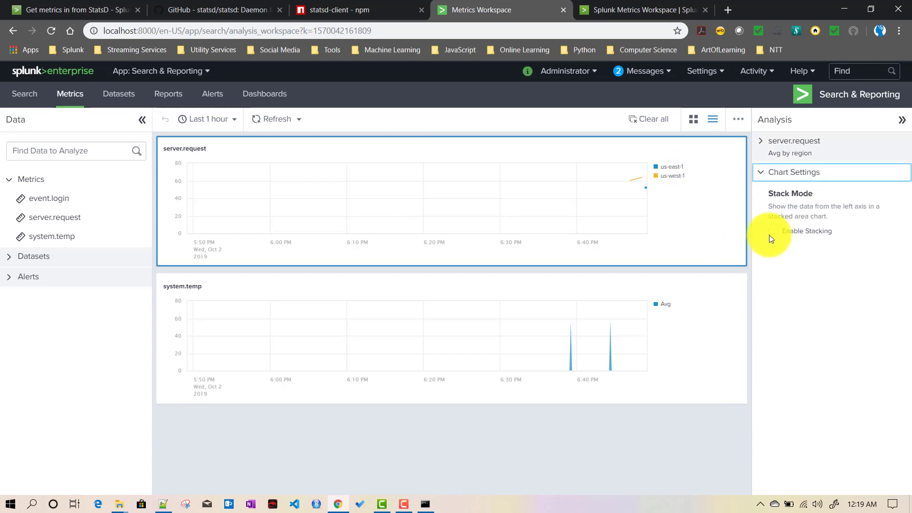
pyautogui.click(773, 231)
pyautogui.click(797, 172)
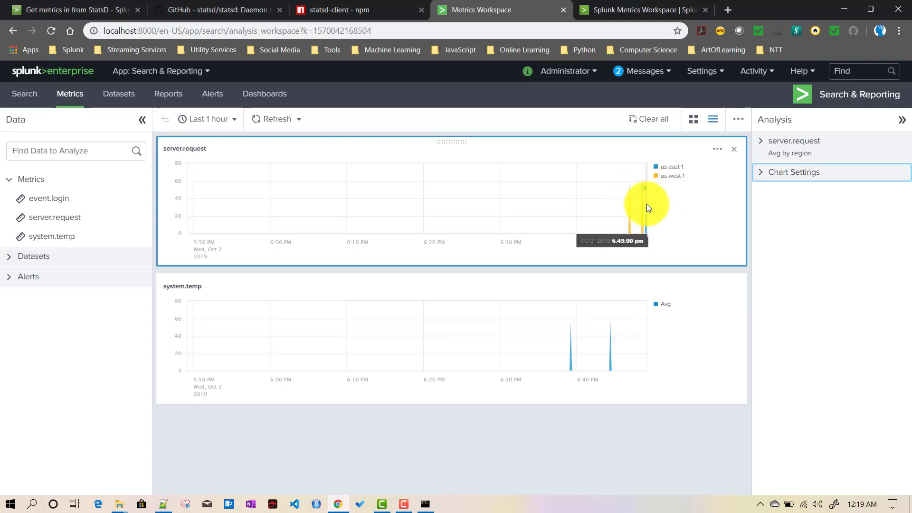
# Review the aggregation options for server.request and the search, save, clone and export actions of its chart.
pyautogui.click(764, 140)
pyautogui.click(801, 199)
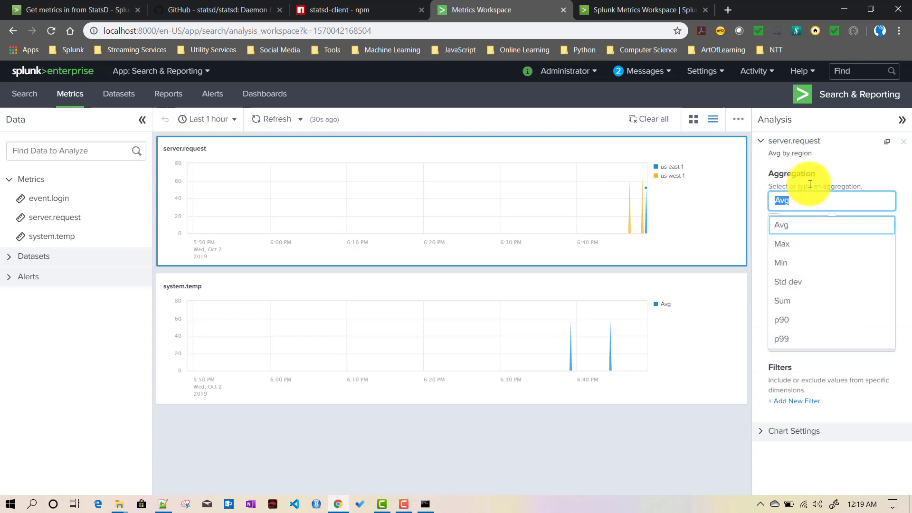
pyautogui.click(853, 163)
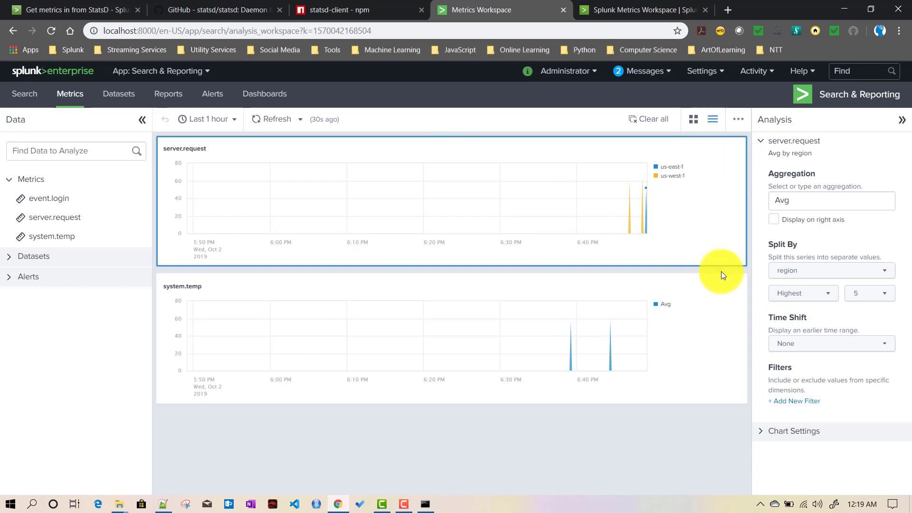
pyautogui.click(717, 149)
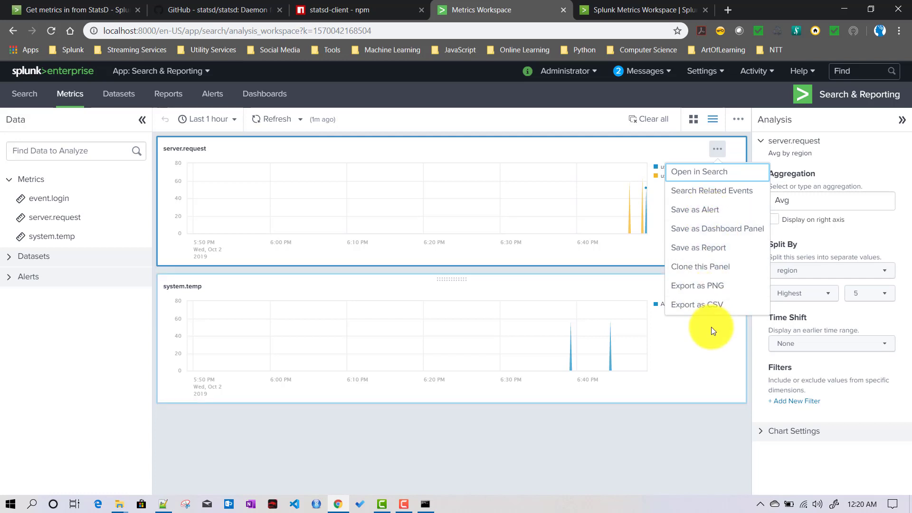
pyautogui.click(656, 252)
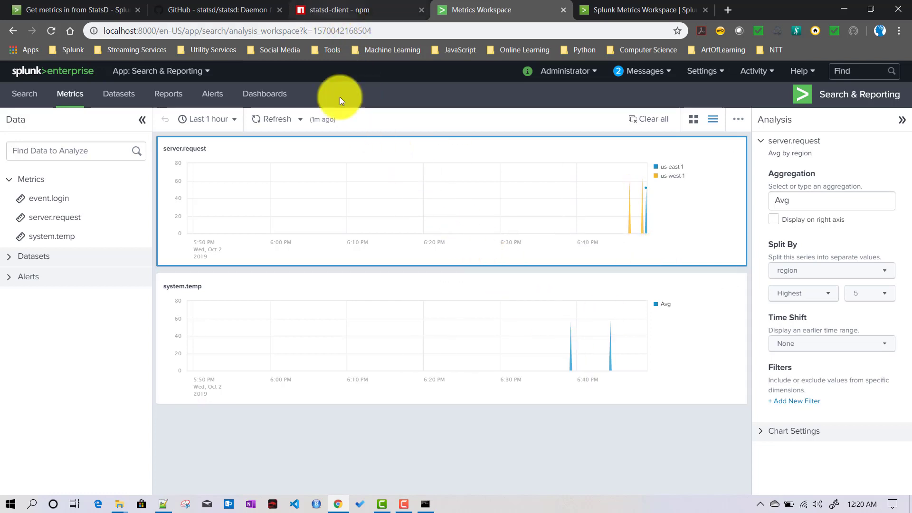
# Switch to Notepad++ to return to statsd_client.js.
pyautogui.click(164, 504)
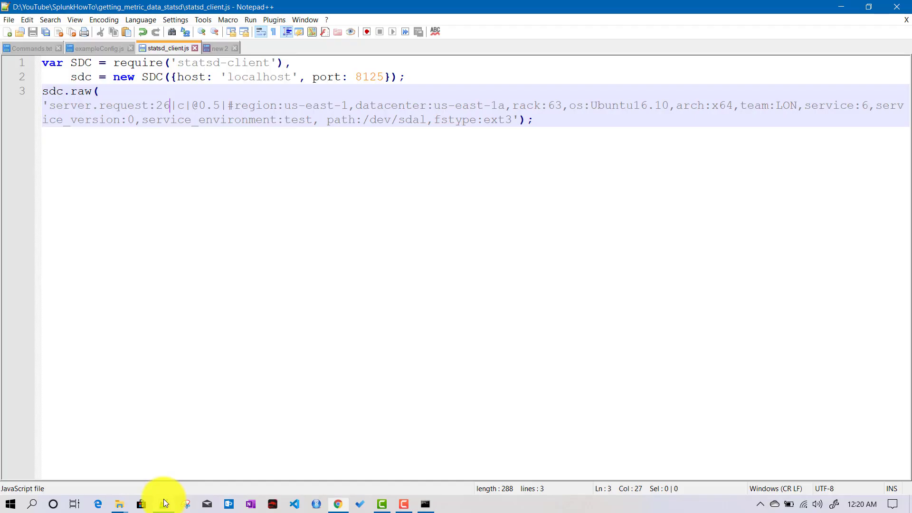